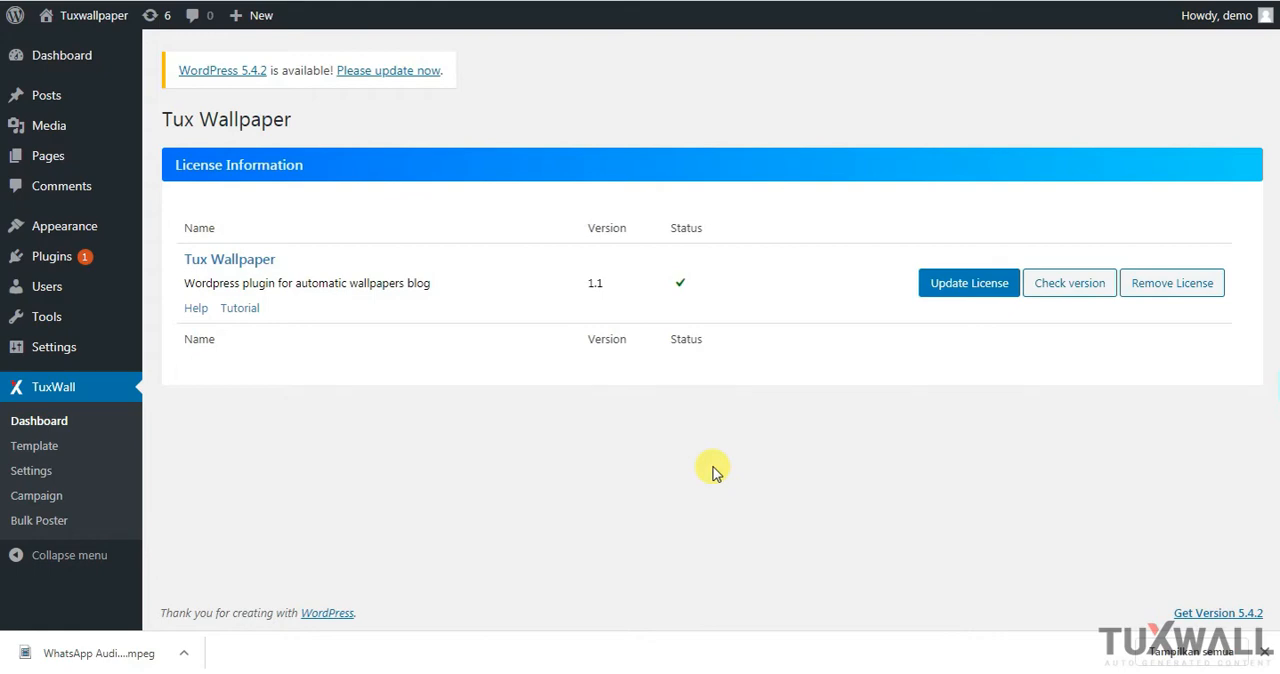
Open the TuxWall templates page and review its Import & Export, Post, Attachment, Image Caption, AGC Search Page and AGC Detail Post sections
{"action": "left_click", "coordinate": [40, 455]}
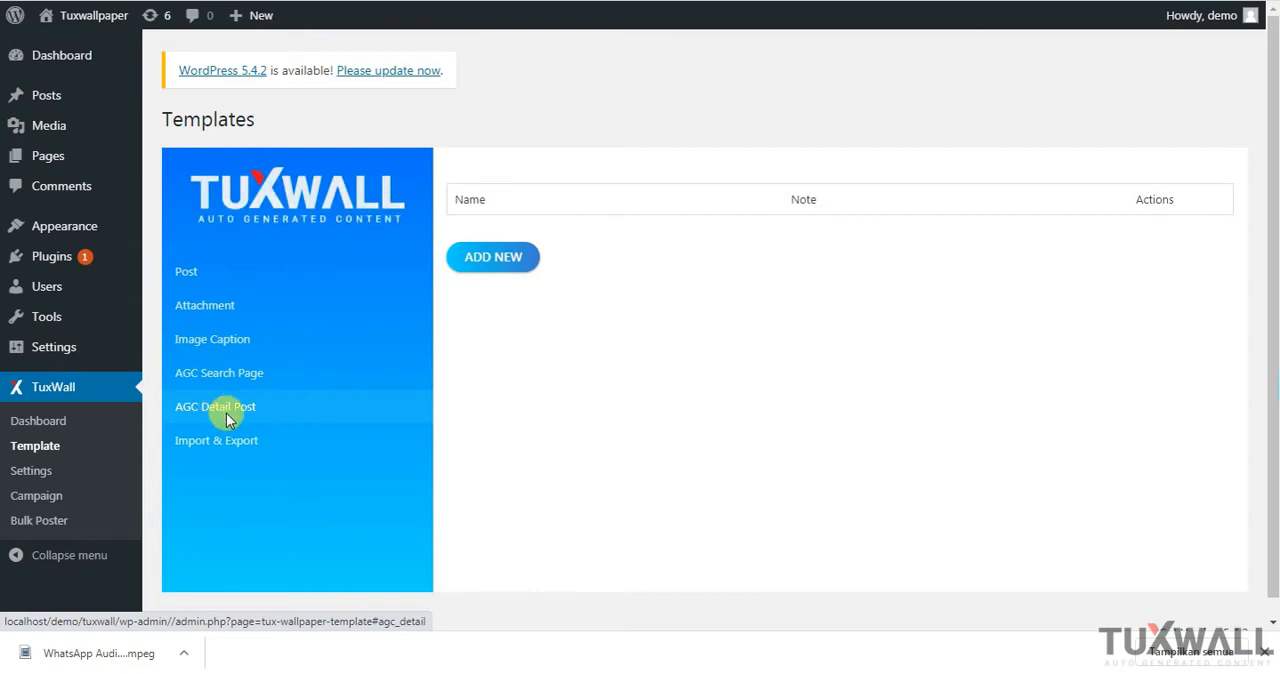
{"action": "left_click", "coordinate": [222, 446]}
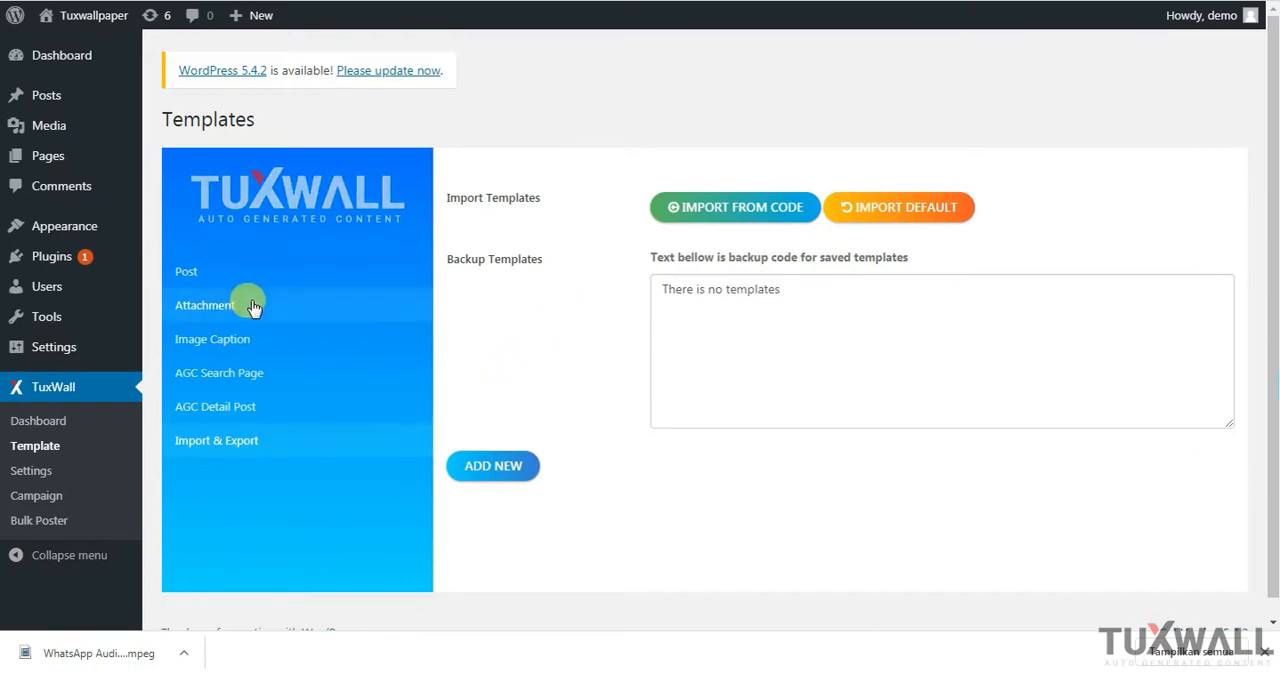
{"action": "left_click", "coordinate": [180, 274]}
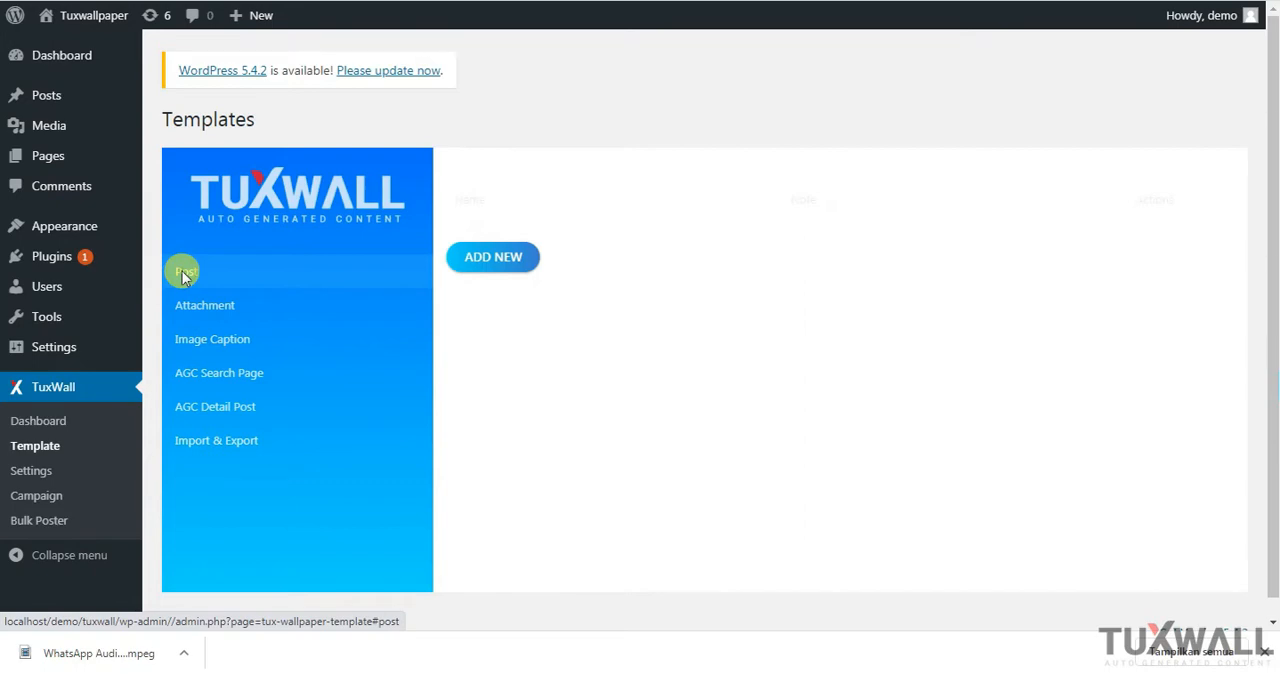
{"action": "left_click", "coordinate": [241, 313]}
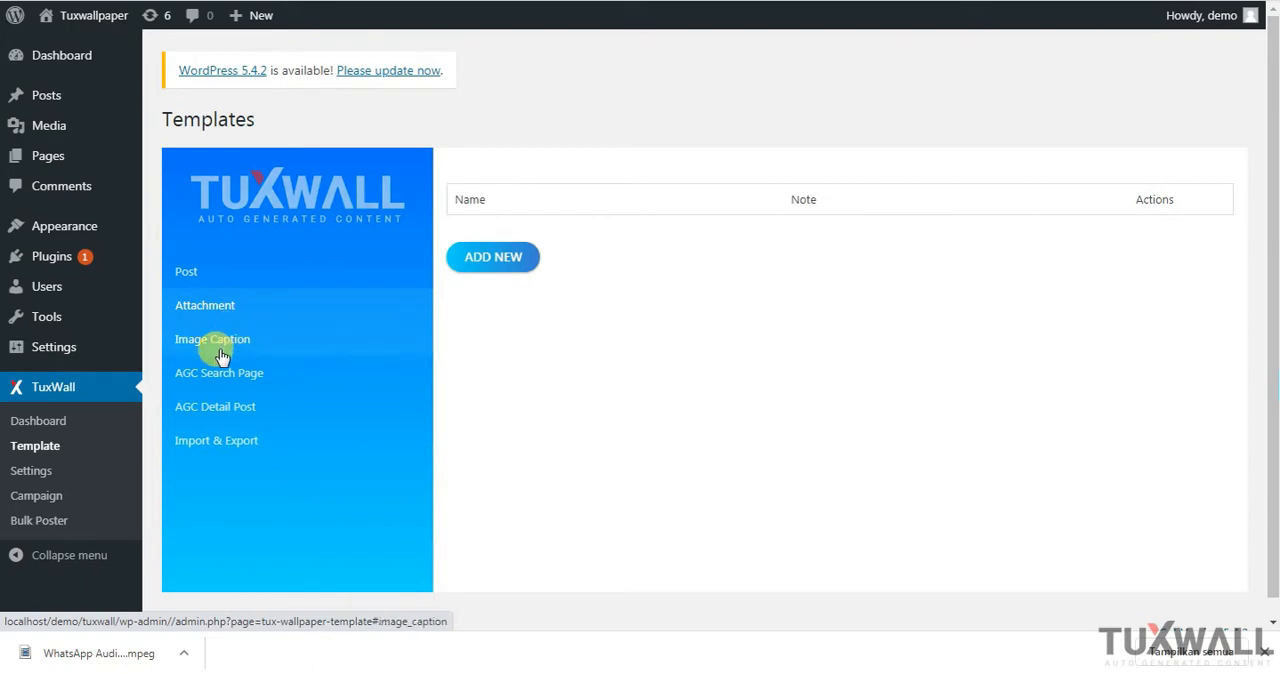
{"action": "left_click", "coordinate": [222, 352]}
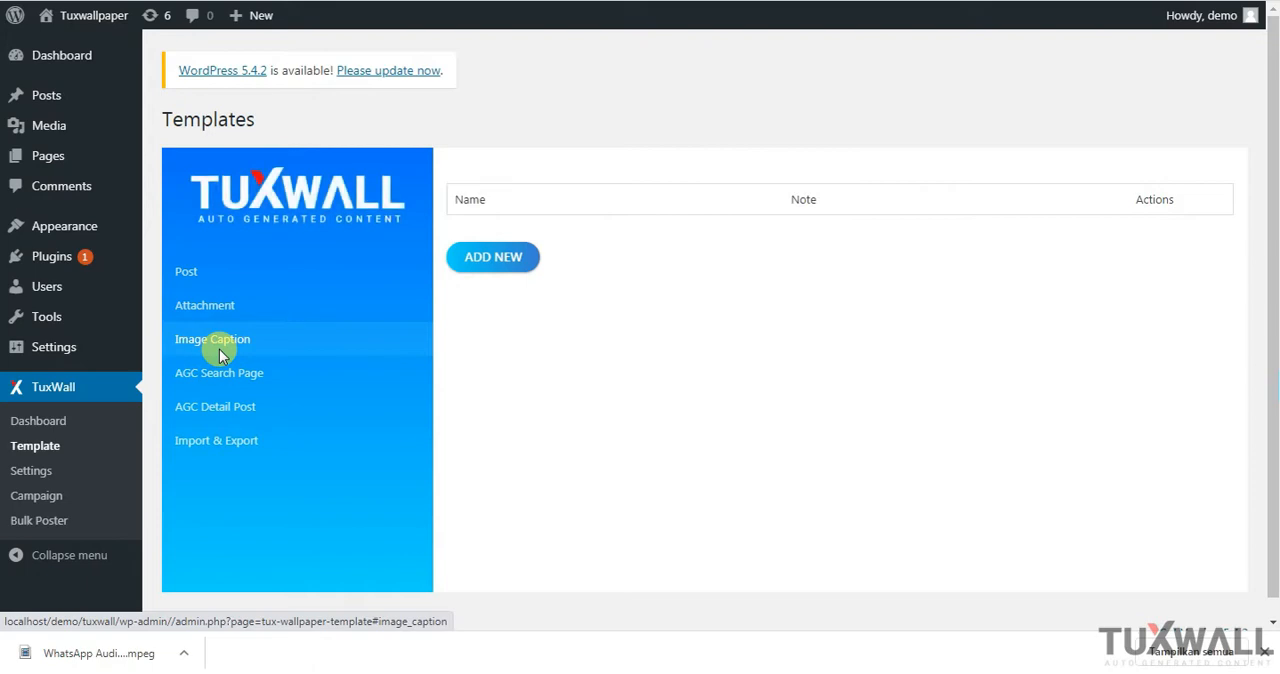
{"action": "left_click", "coordinate": [219, 380]}
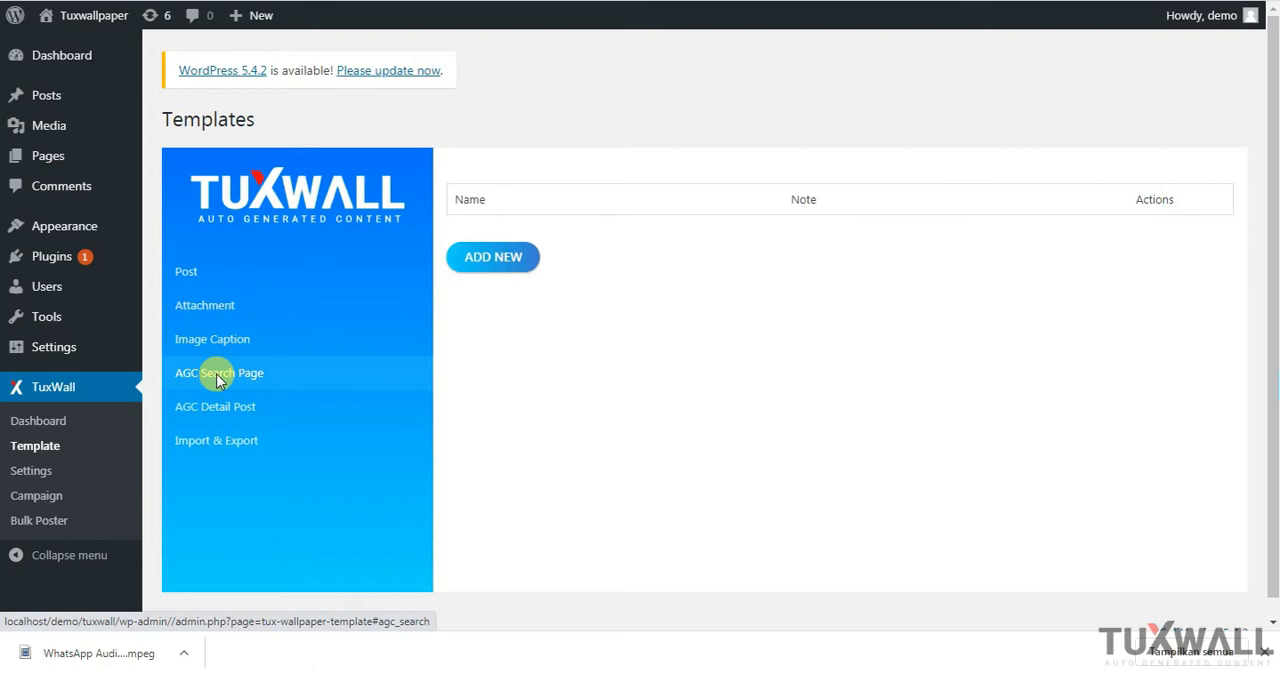
{"action": "left_click", "coordinate": [219, 413]}
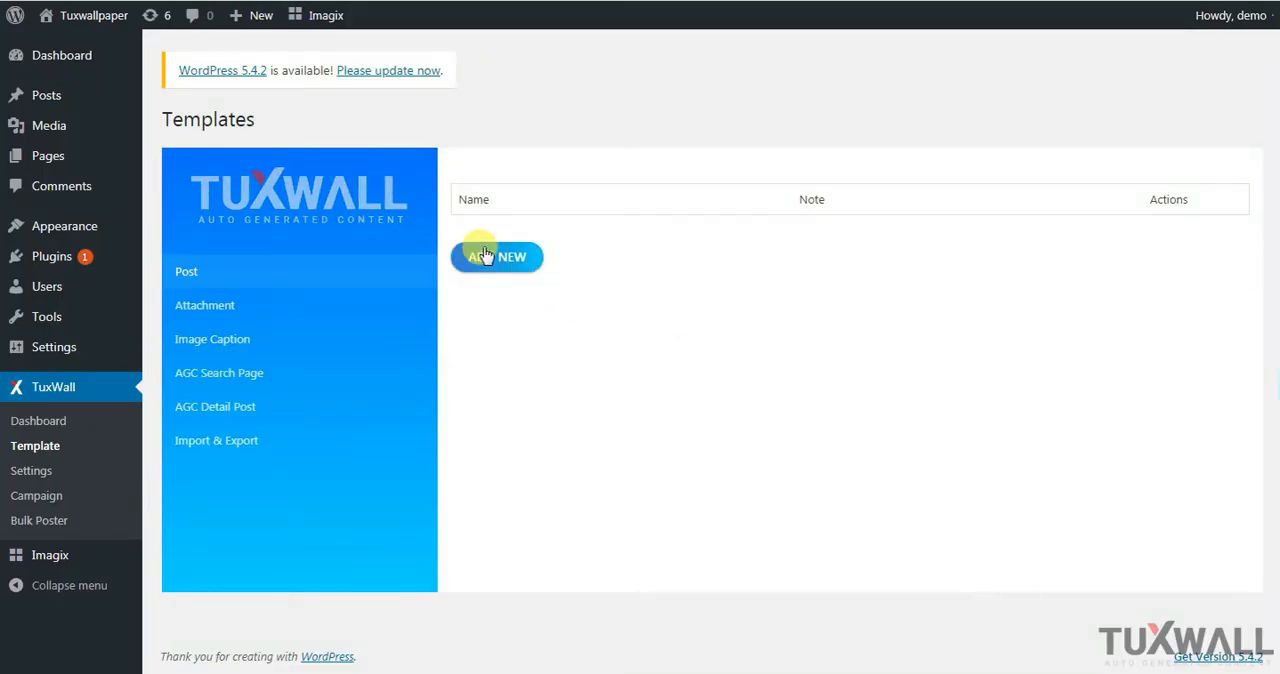
Start a new template in the Post section and name it "Bear Coloring Pages - 1"
{"action": "left_click", "coordinate": [483, 256]}
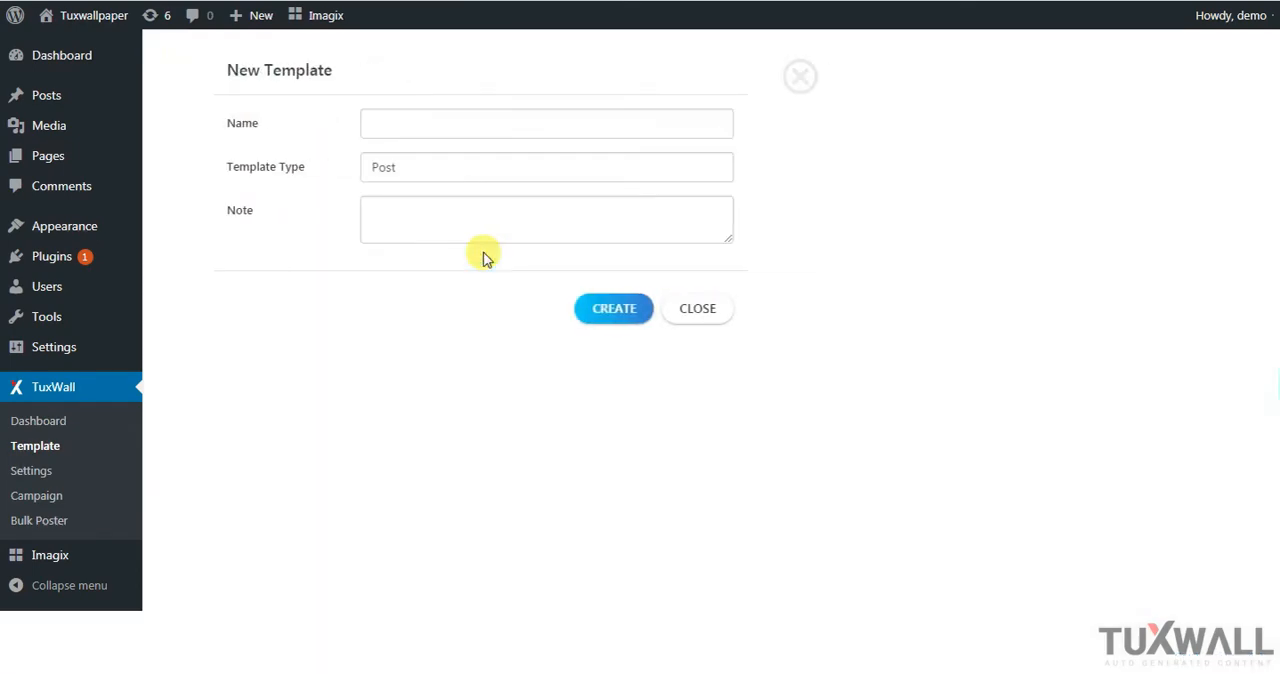
{"action": "left_click", "coordinate": [384, 112]}
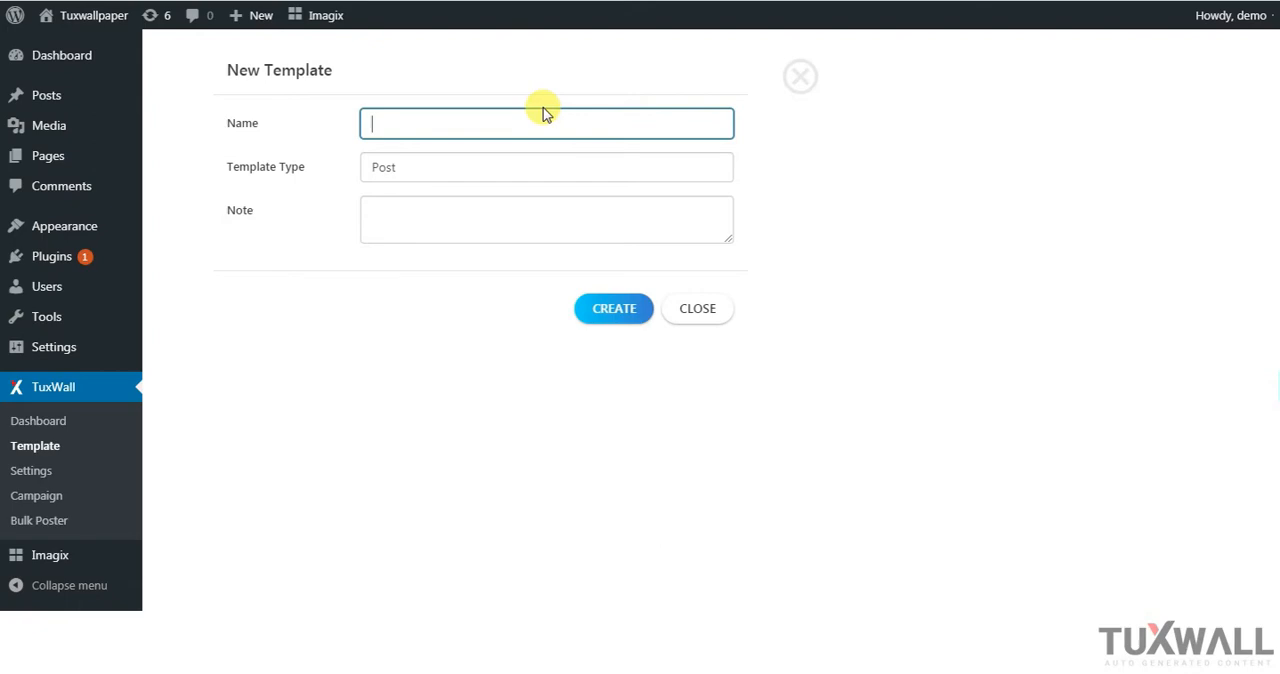
{"action": "type", "text": "Bear Coloring "}
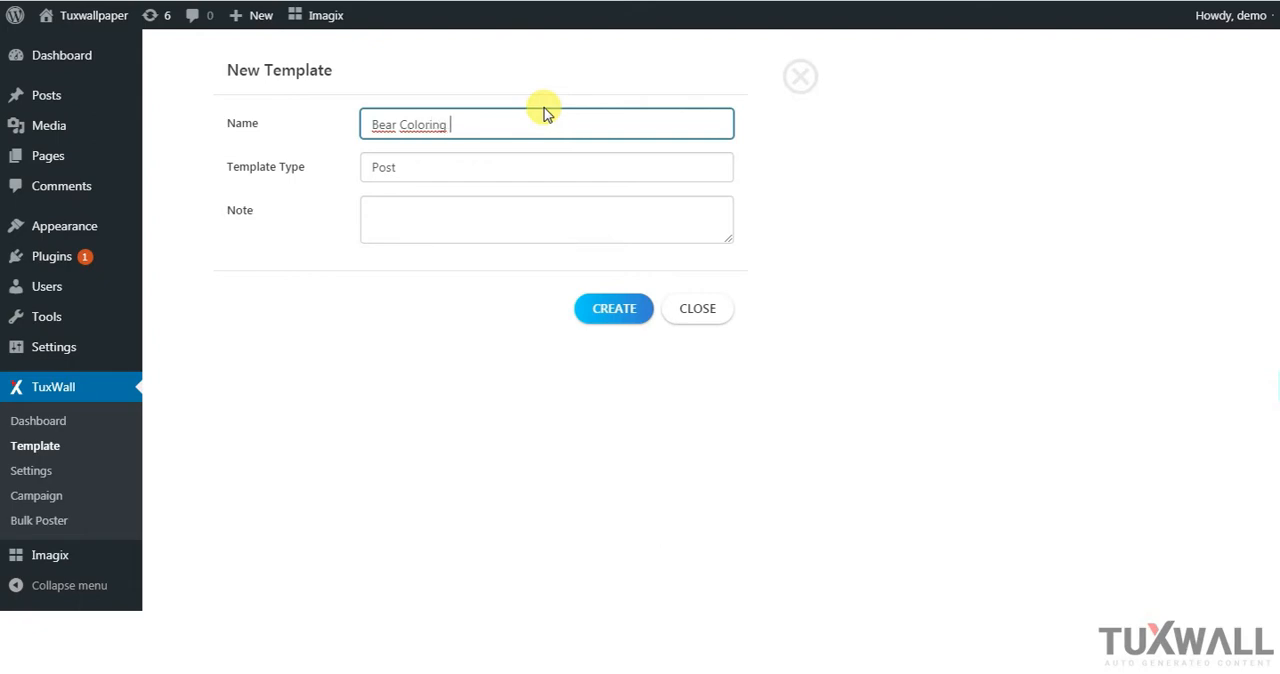
{"action": "type", "text": "Pages - 1"}
{"action": "left_click", "coordinate": [787, 146]}
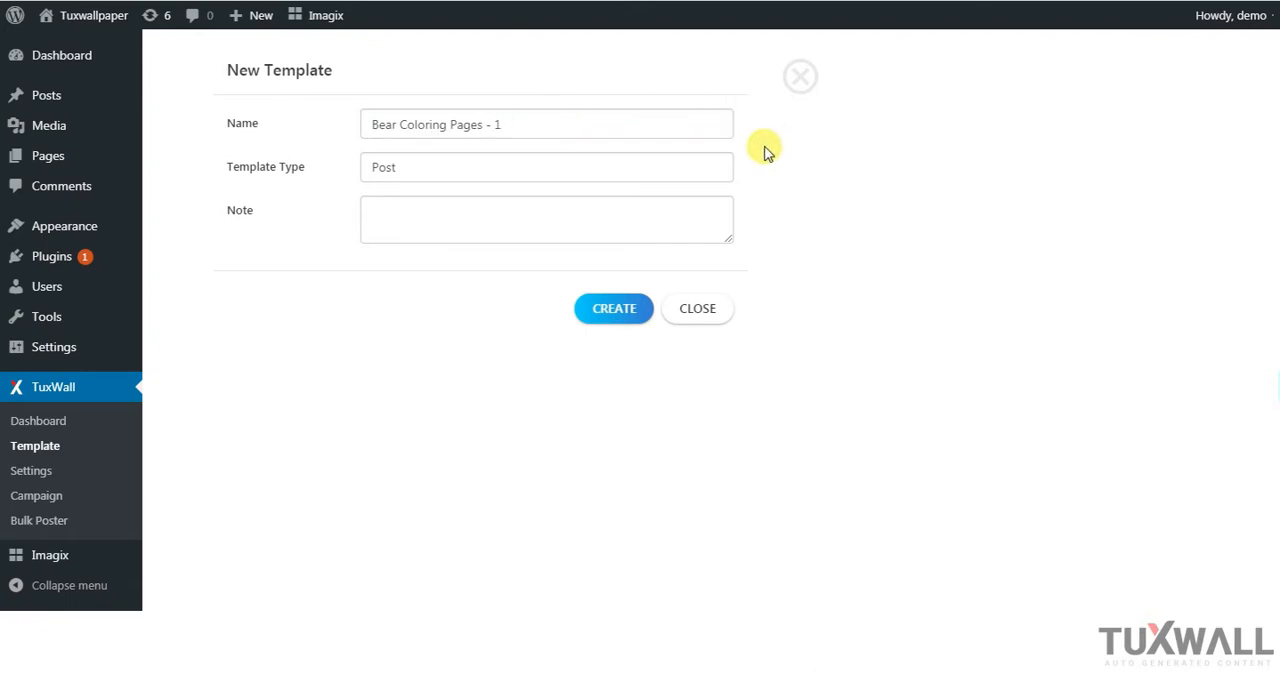
Choose Post as the template type, reuse "Bear Coloring Pages - 1" as the note, and create the template
{"action": "left_click", "coordinate": [626, 170]}
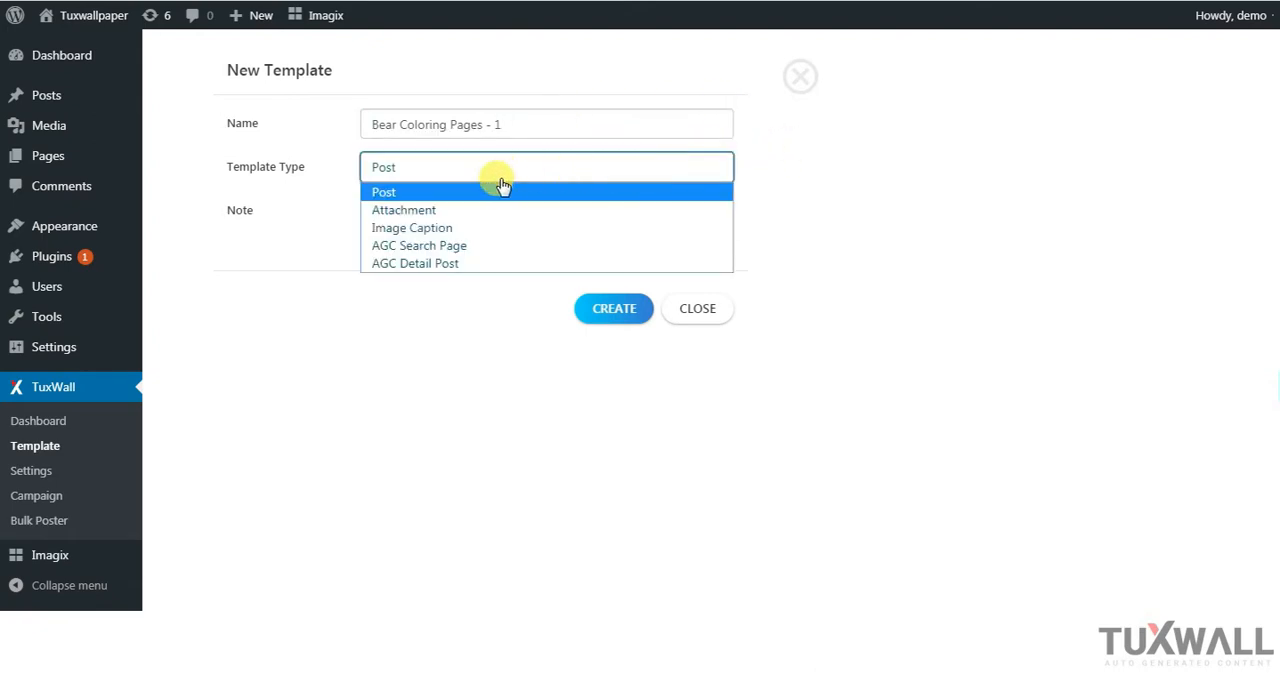
{"action": "left_click", "coordinate": [389, 192]}
{"action": "left_click", "coordinate": [386, 210]}
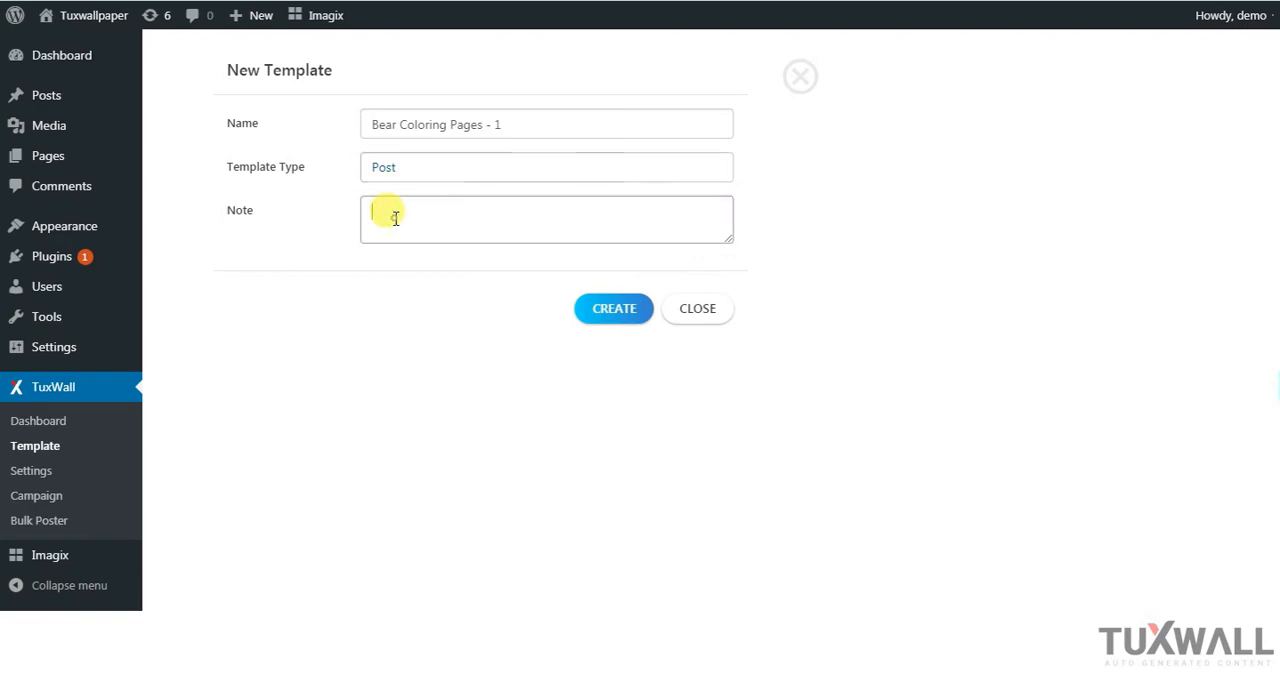
{"action": "left_click", "coordinate": [495, 124]}
{"action": "key", "text": "ctrl+a"}
{"action": "key", "text": "ctrl+c"}
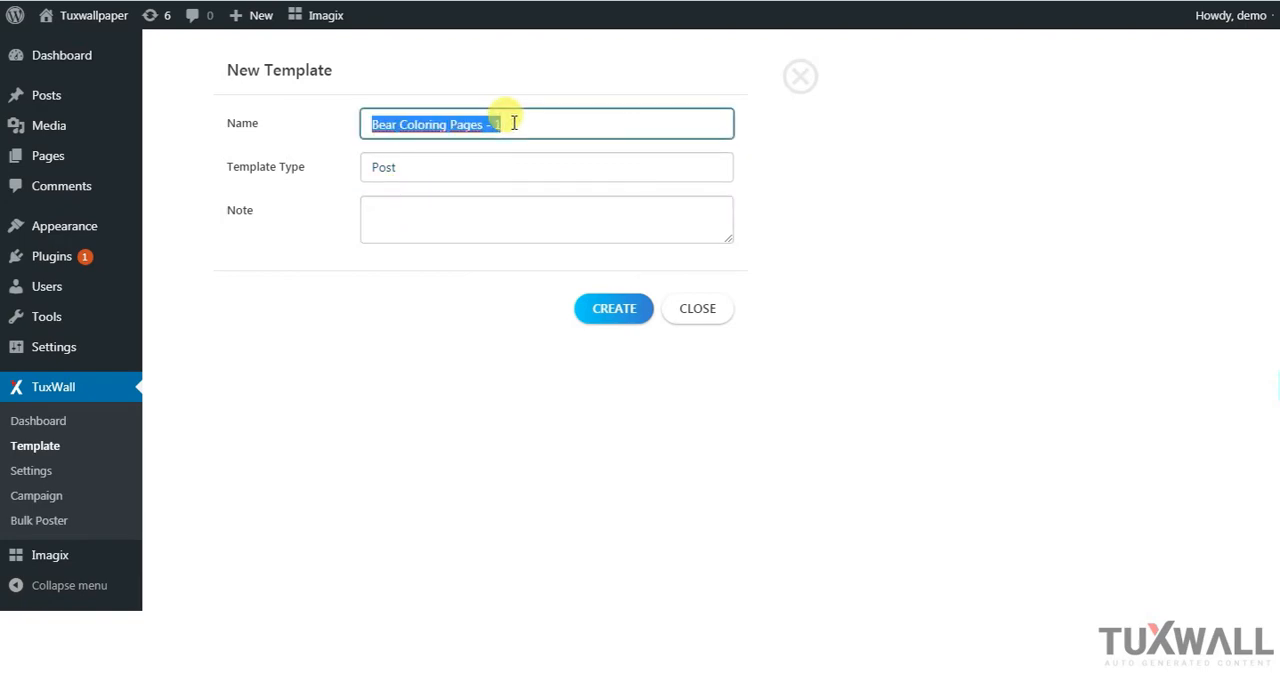
{"action": "left_click", "coordinate": [443, 219]}
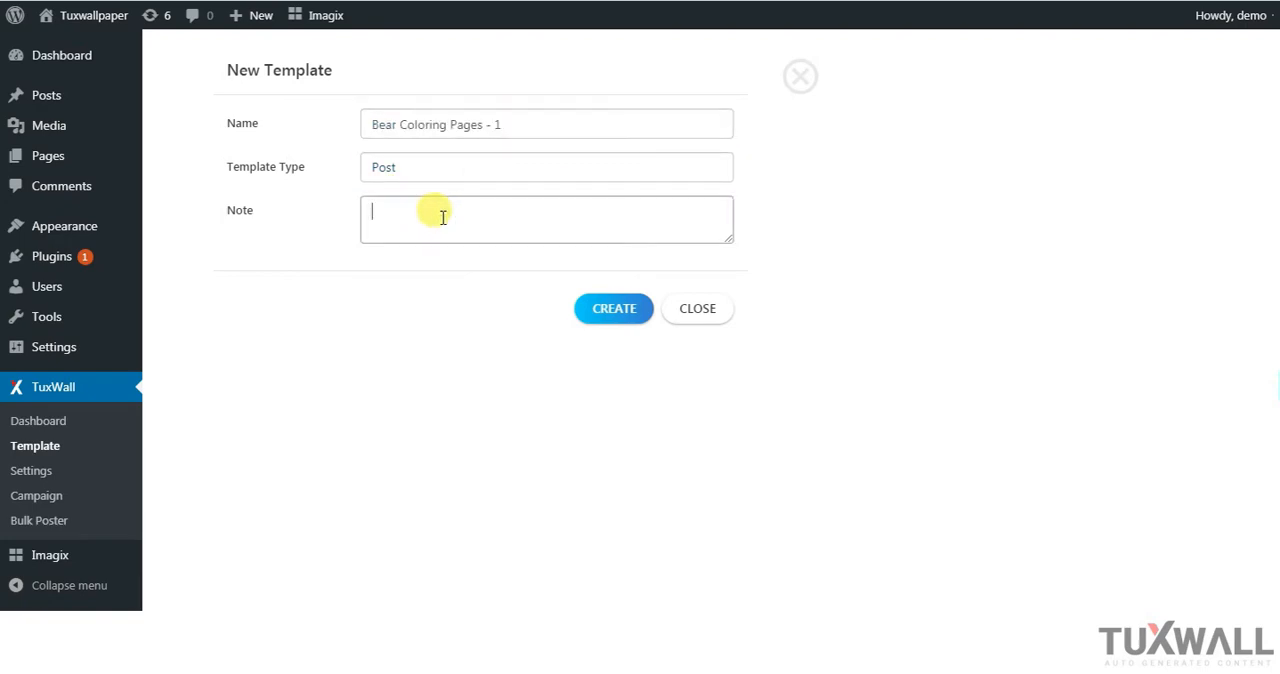
{"action": "key", "text": "ctrl+v"}
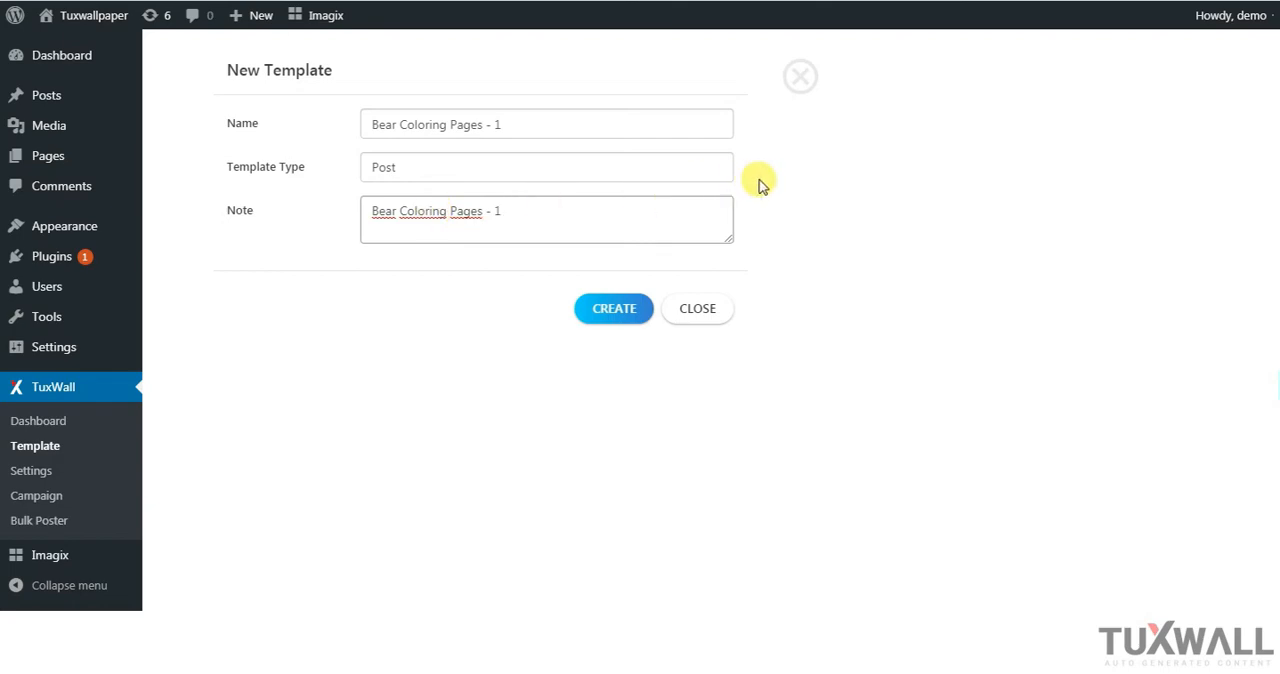
{"action": "left_click", "coordinate": [831, 189]}
{"action": "left_click", "coordinate": [622, 315]}
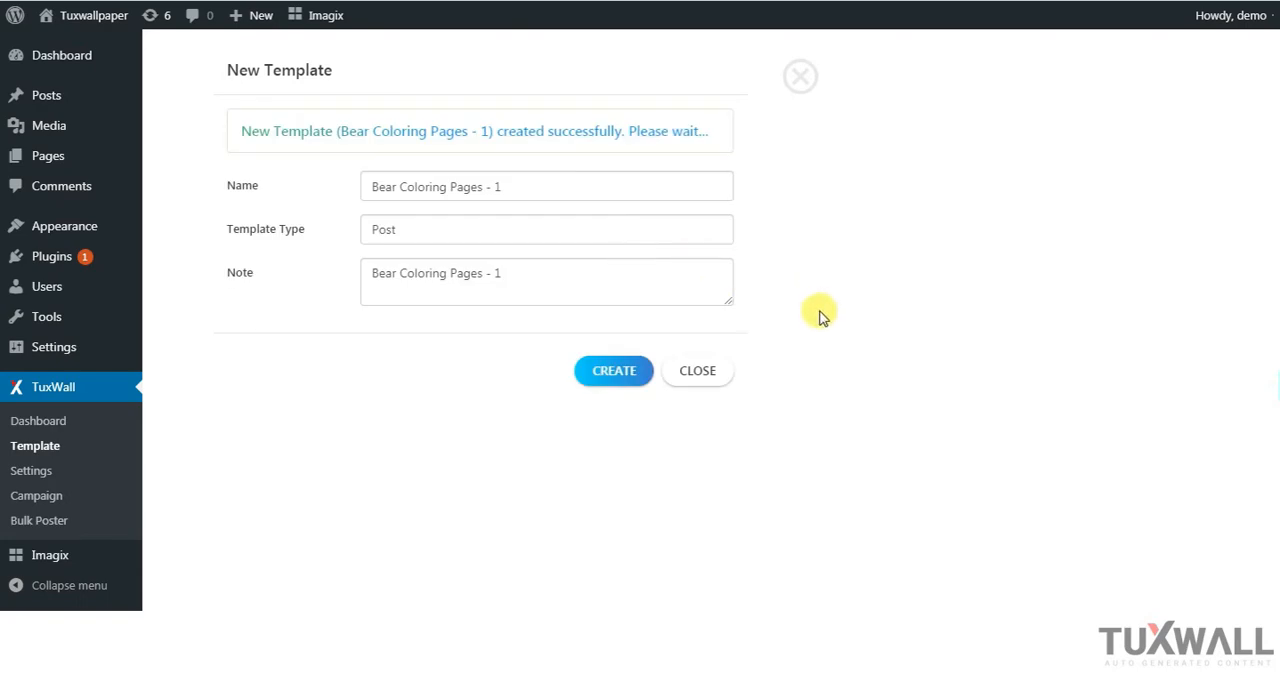
{"action": "left_click", "coordinate": [703, 372]}
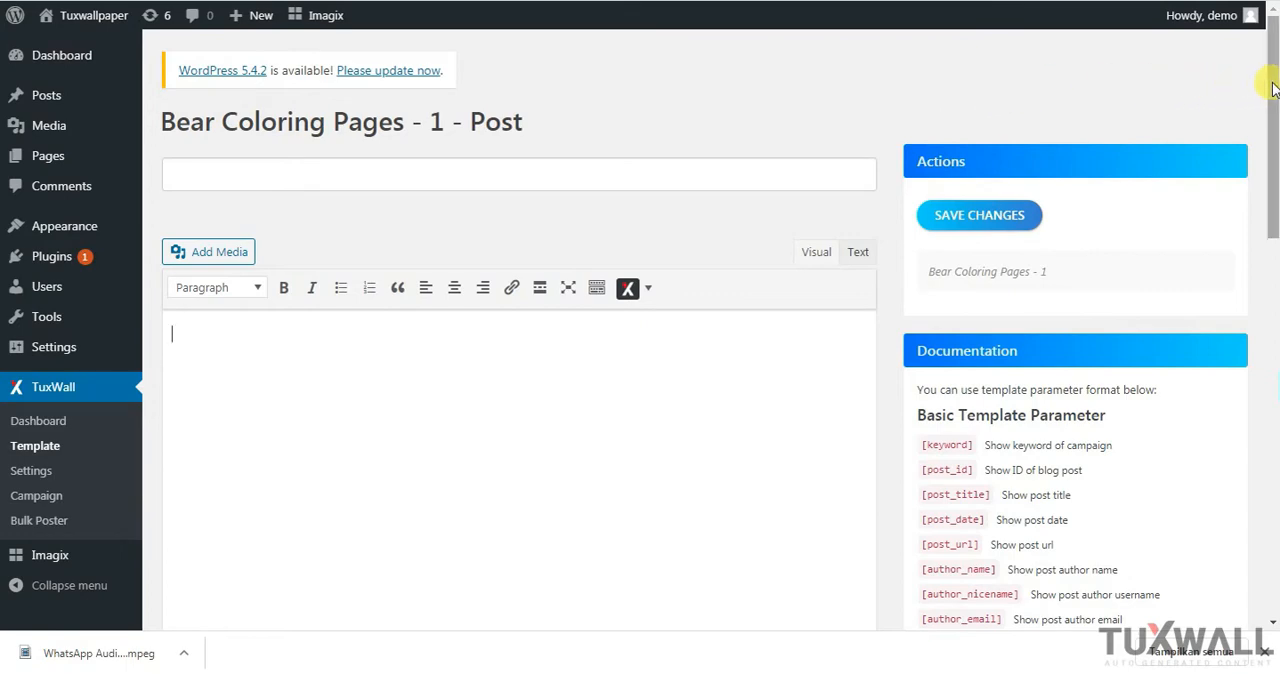
Review the template editor's title field, content area and SEO fields for focus keyword, title and description
{"action": "left_click", "coordinate": [674, 181]}
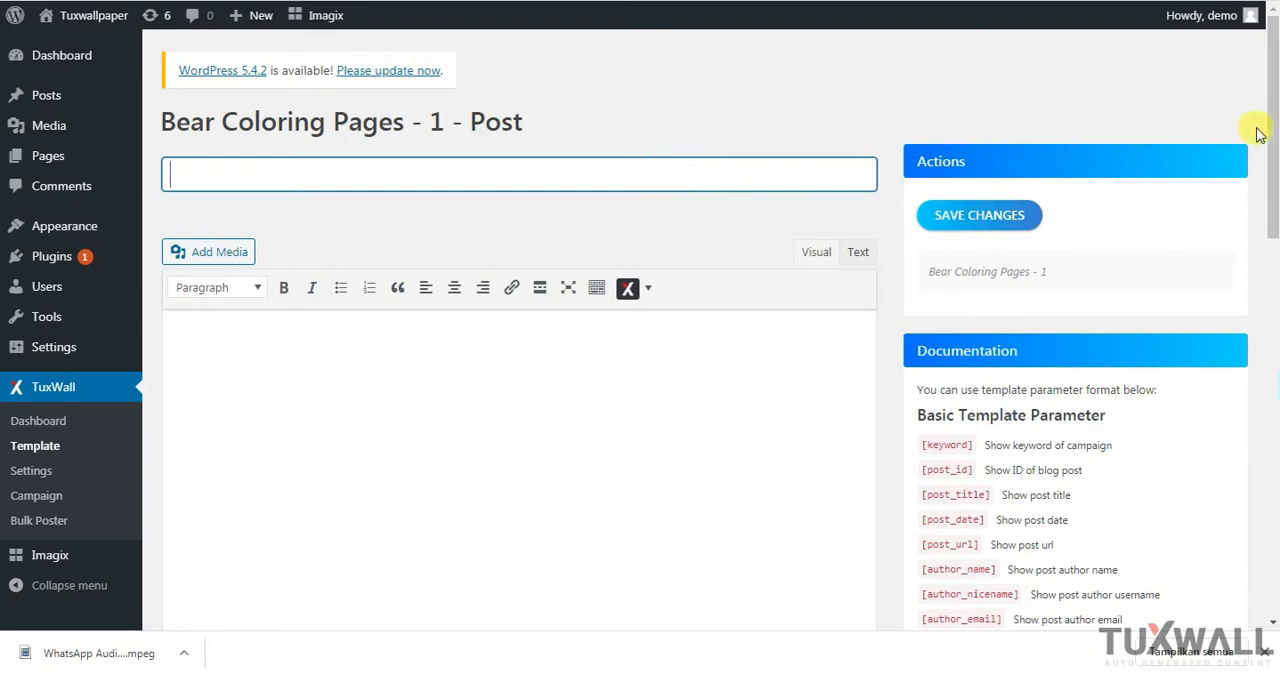
{"action": "left_click_drag", "start_coordinate": [1266, 130], "coordinate": [1268, 186]}
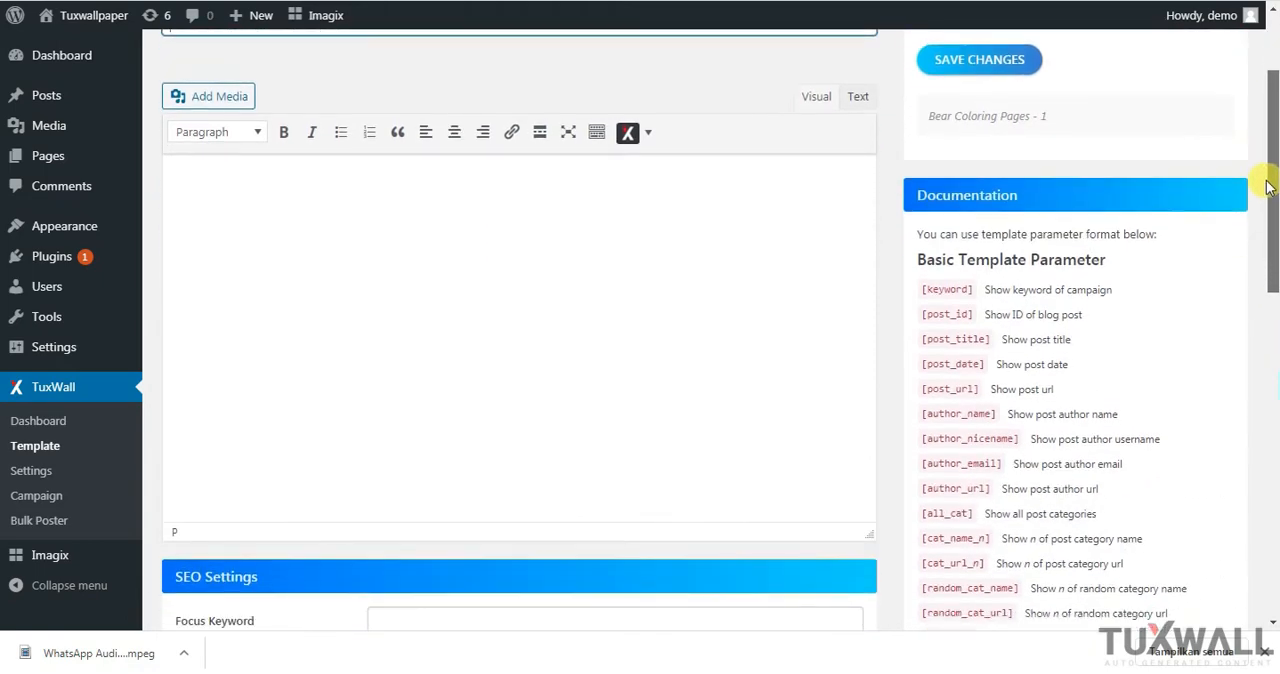
{"action": "left_click", "coordinate": [717, 256]}
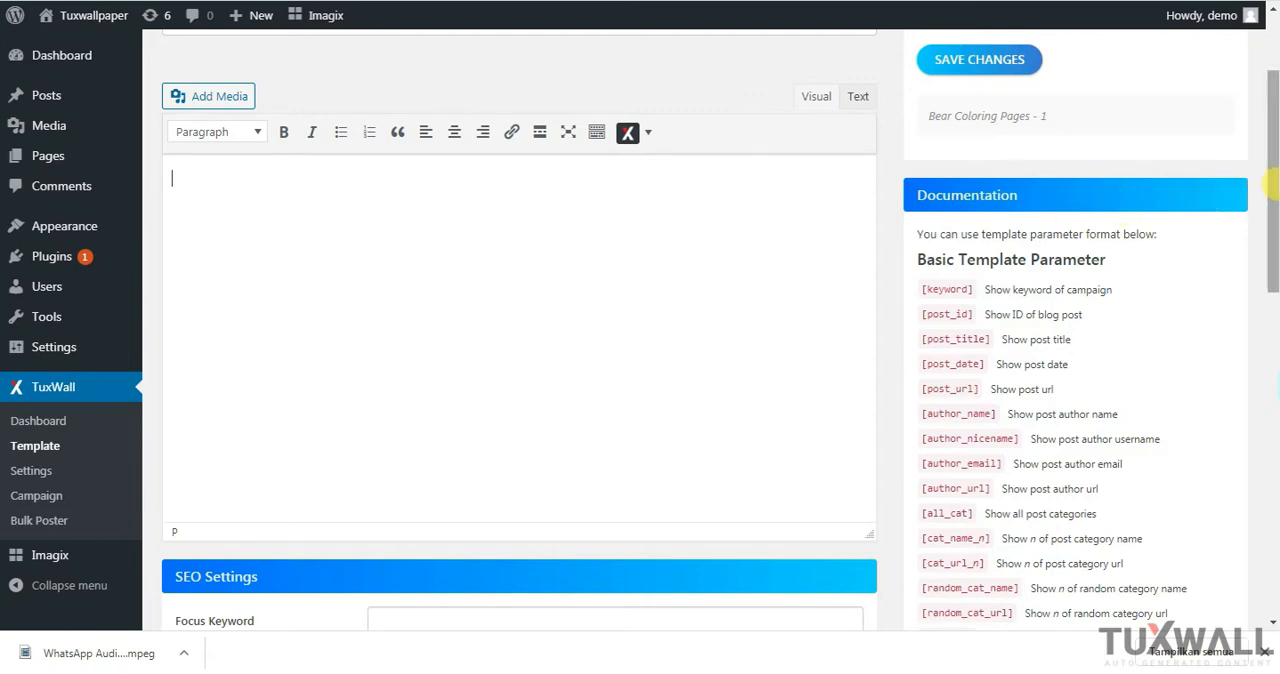
{"action": "left_click_drag", "start_coordinate": [1274, 200], "coordinate": [1260, 294]}
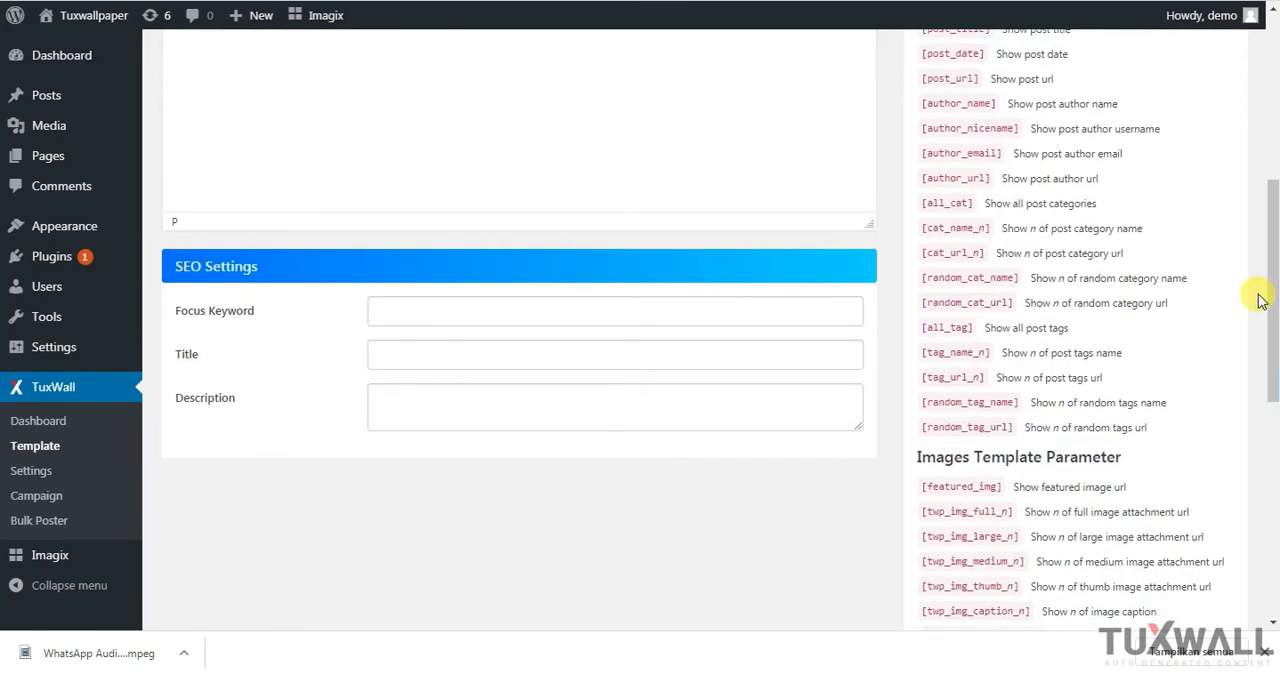
{"action": "left_click", "coordinate": [563, 310]}
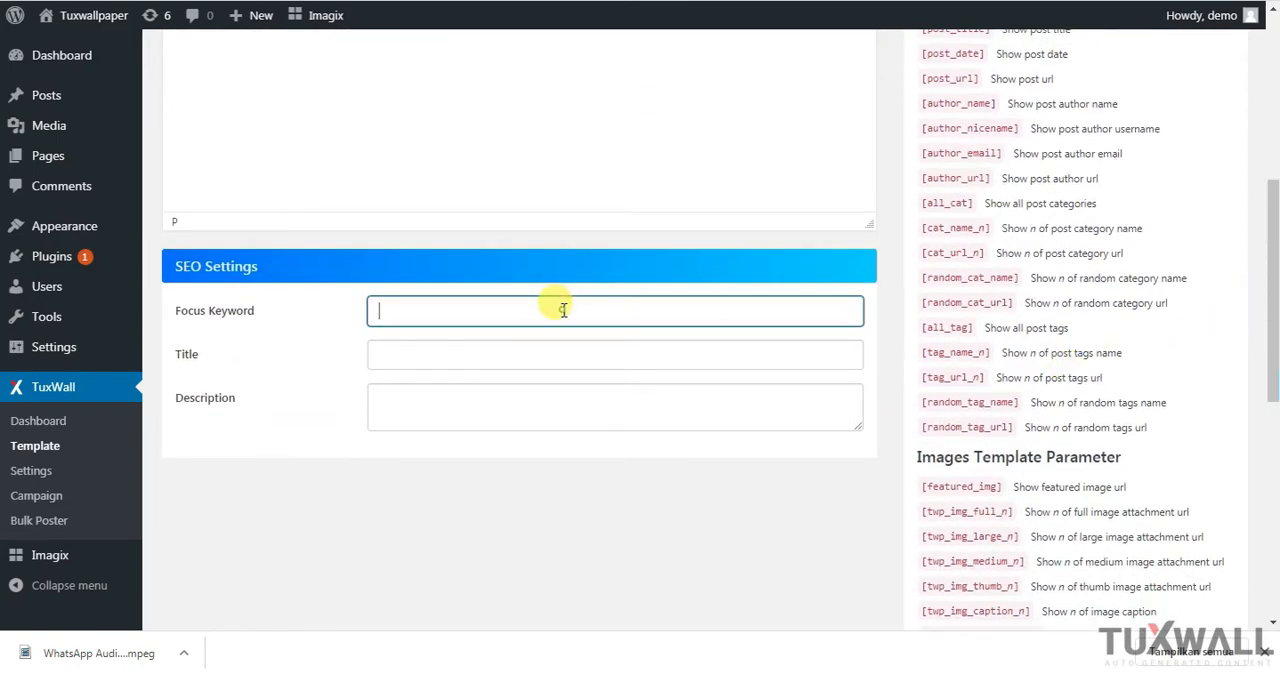
{"action": "left_click", "coordinate": [506, 351]}
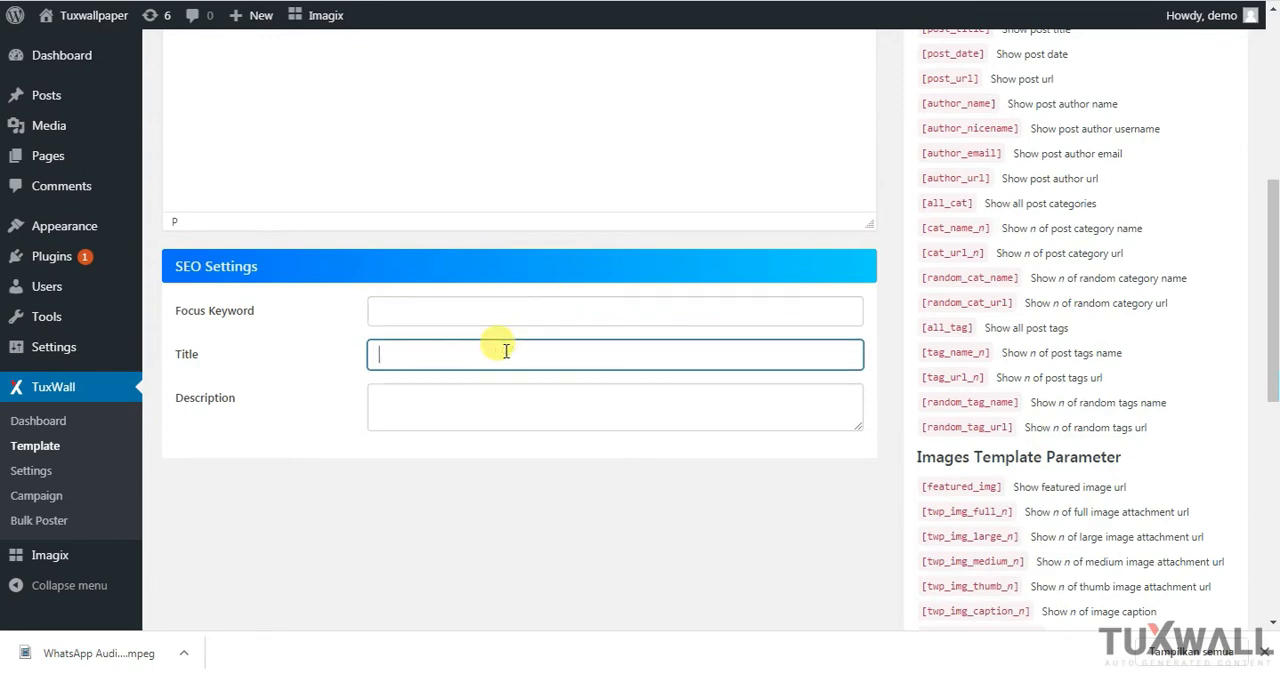
{"action": "left_click", "coordinate": [482, 413]}
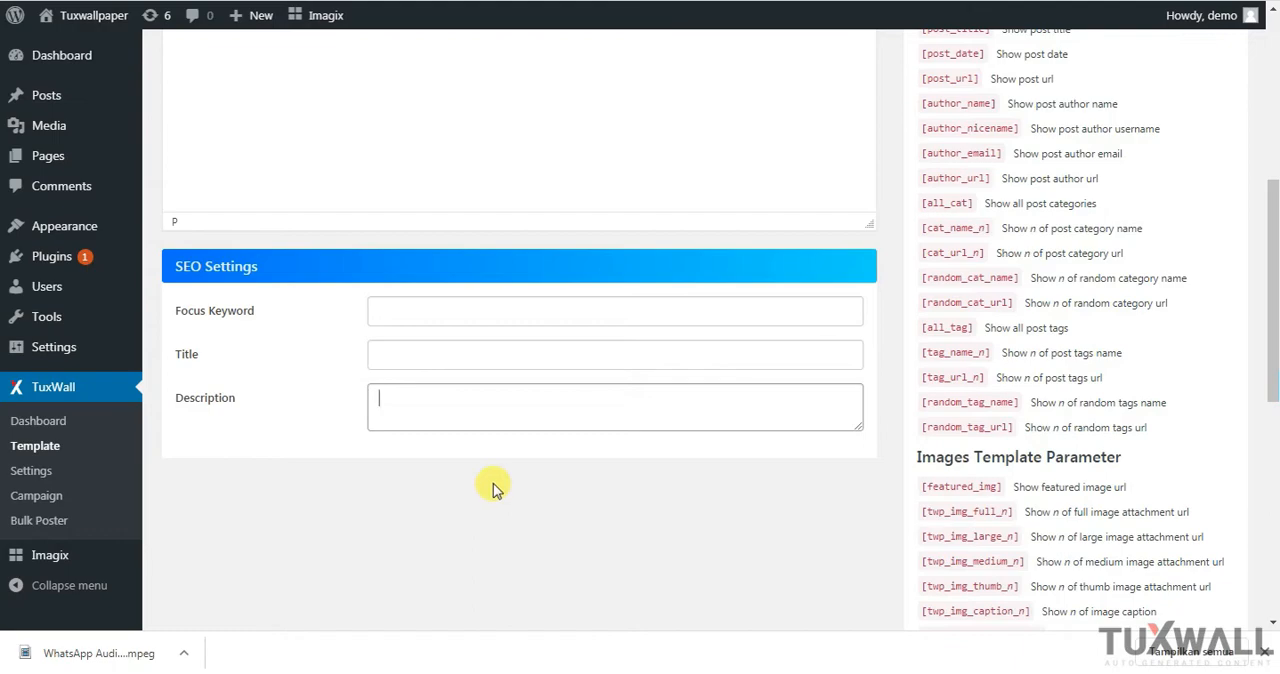
{"action": "scroll", "coordinate": [550, 515], "scroll_direction": "up", "scroll_amount": 1}
{"action": "left_click_drag", "start_coordinate": [1277, 366], "coordinate": [1270, 200]}
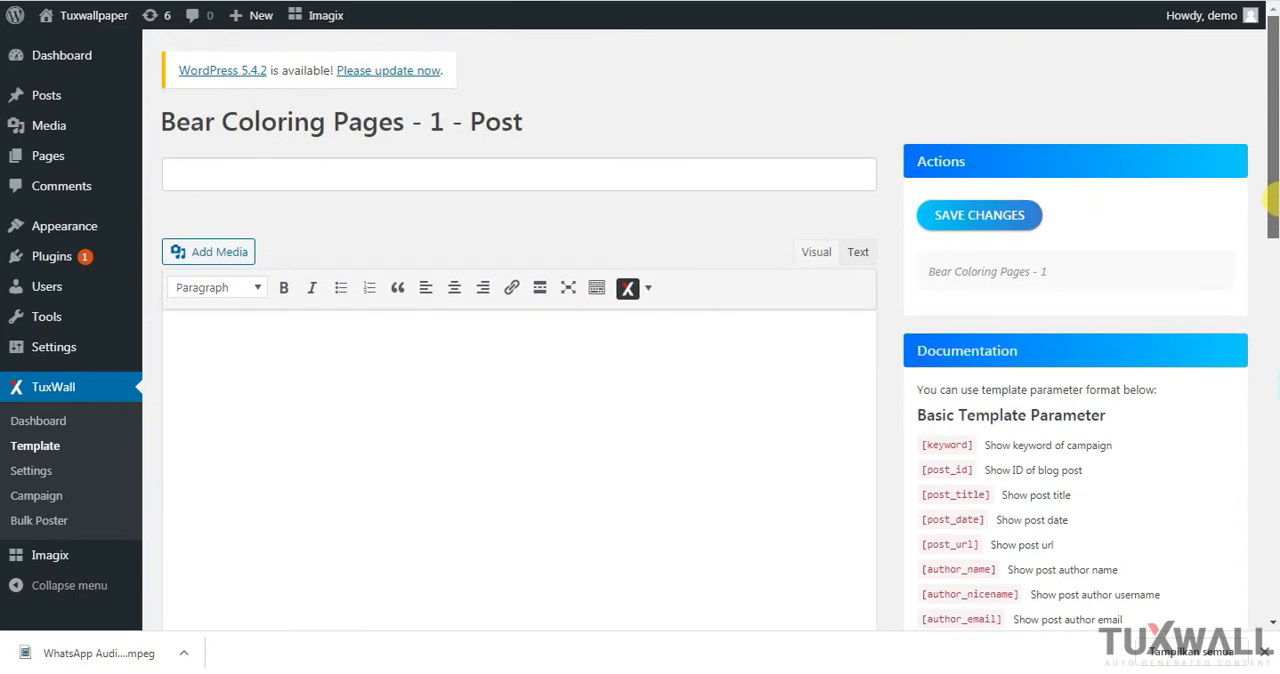
Enter "{Cute|Best|Top|Download} [keyword]" as the post template's title
{"action": "left_click", "coordinate": [370, 168]}
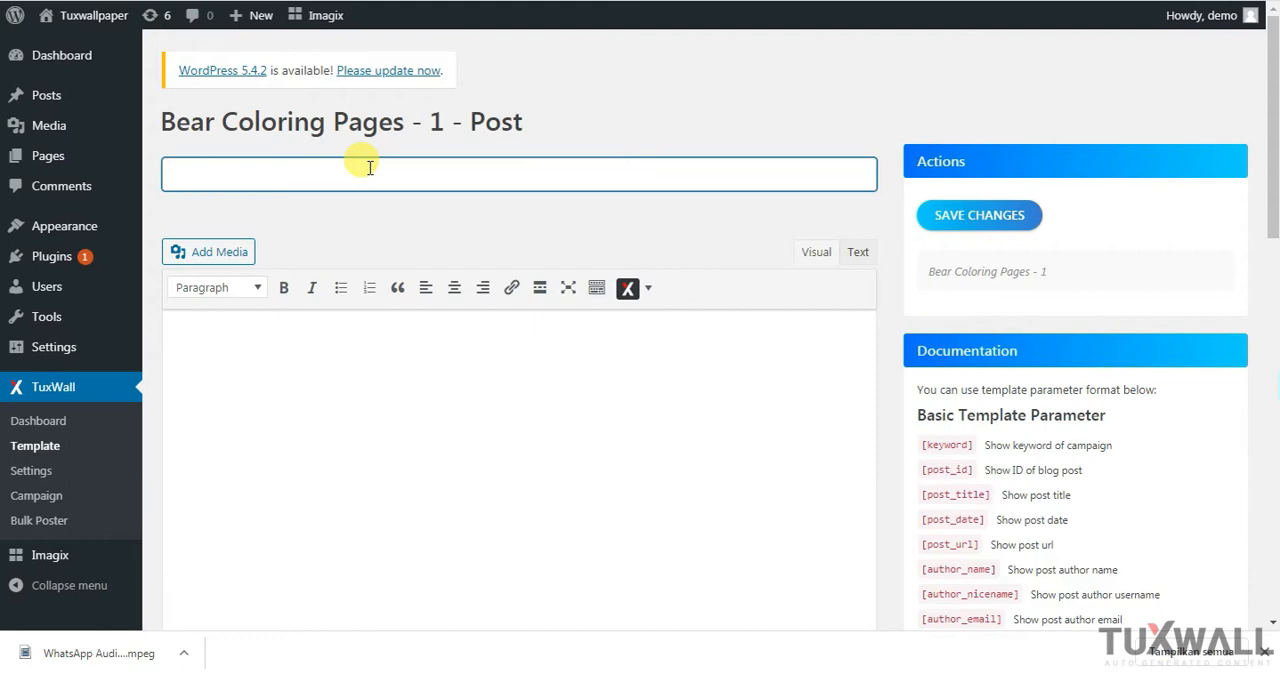
{"action": "type", "text": "{}"}
{"action": "type", "text": "Cute"}
{"action": "type", "text": "|"}
{"action": "type", "text": "Best"}
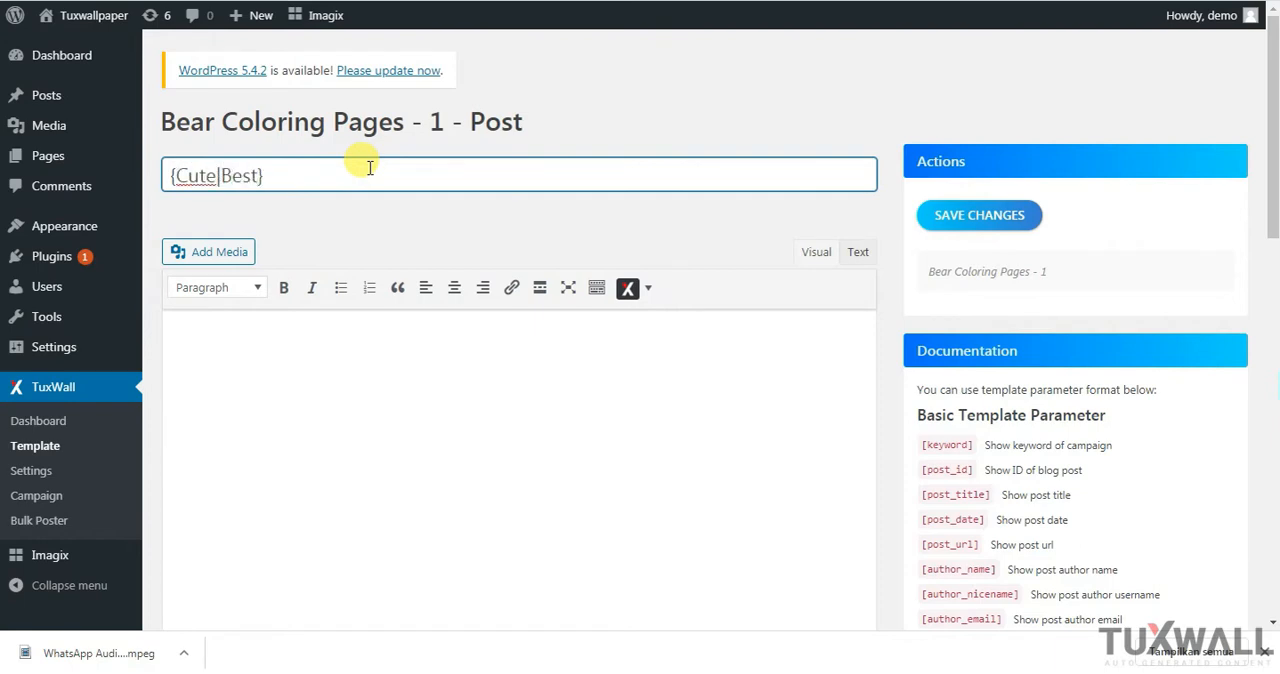
{"action": "type", "text": "|T"}
{"action": "type", "text": "op|"}
{"action": "type", "text": "Download"}
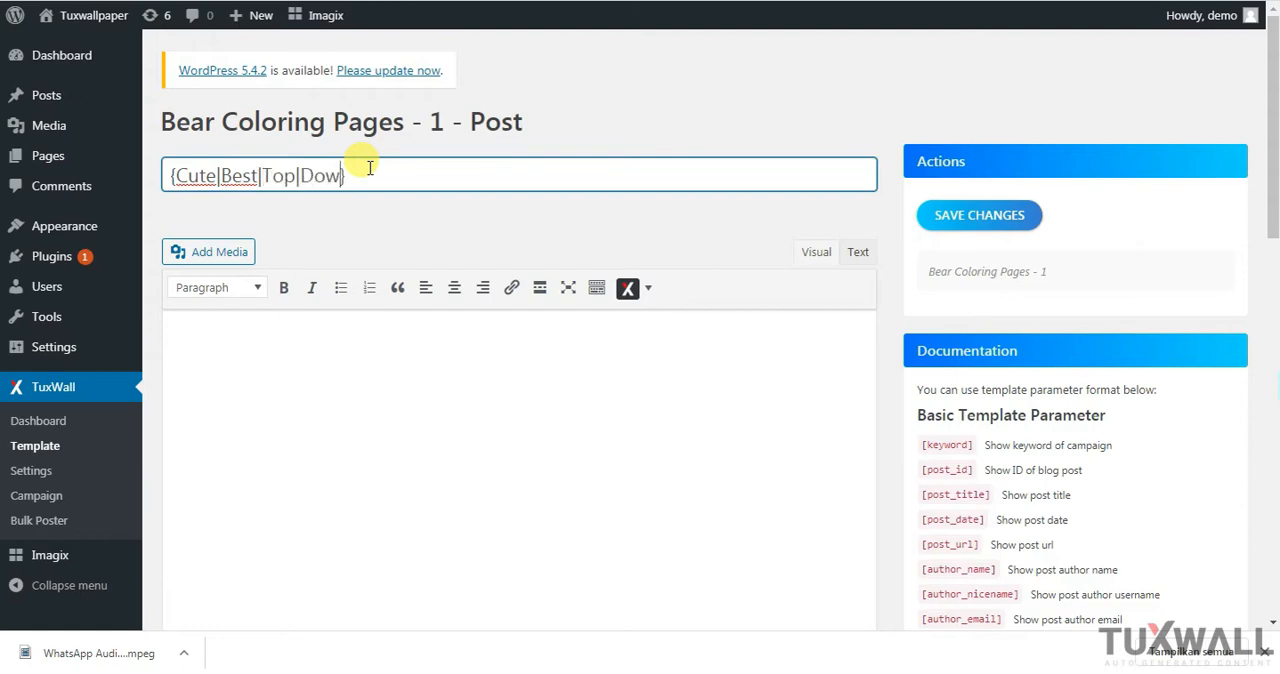
{"action": "type", "text": " []"}
{"action": "key", "text": "Left"}
{"action": "type", "text": "keyword"}
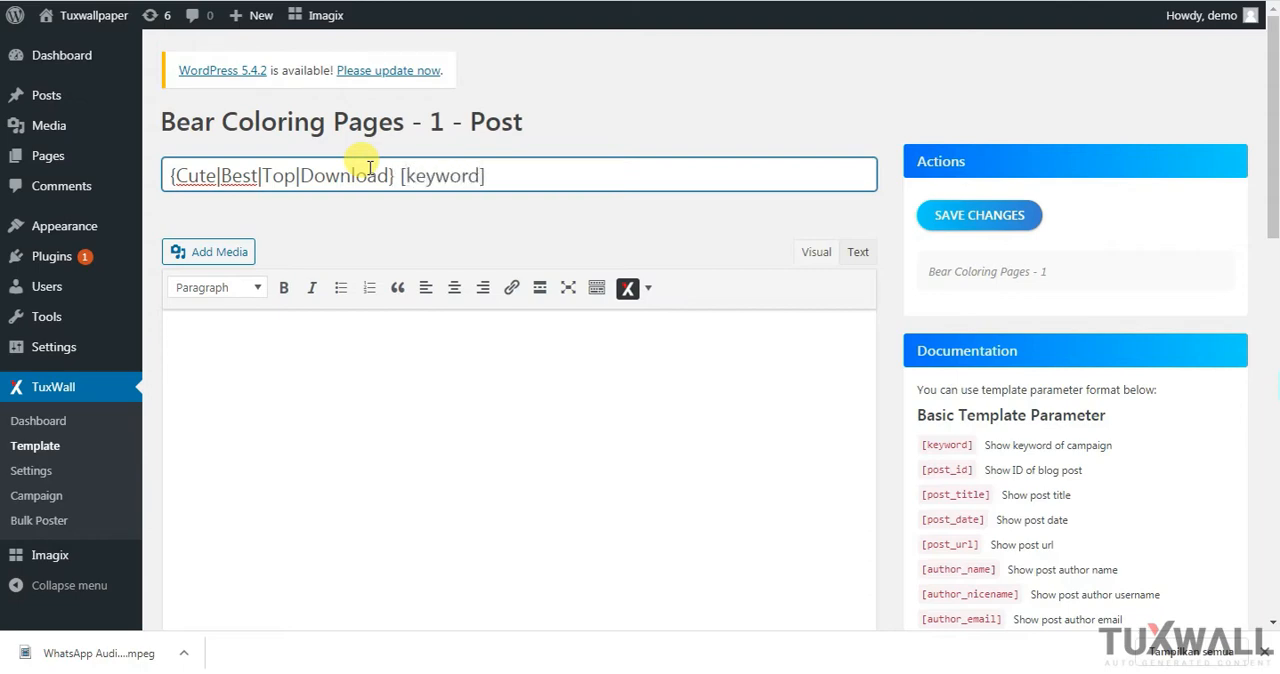
{"action": "left_click", "coordinate": [533, 212]}
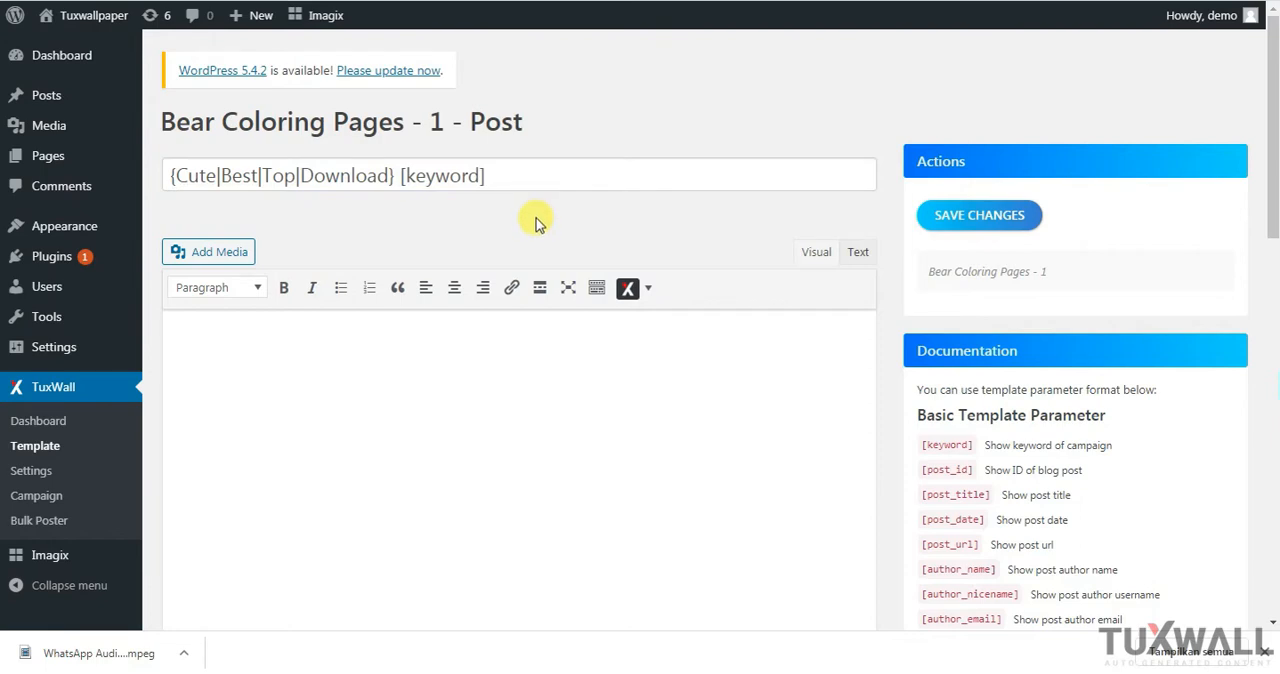
Insert the ID Post shortcode [post_id] into the template's content area
{"action": "left_click", "coordinate": [323, 356]}
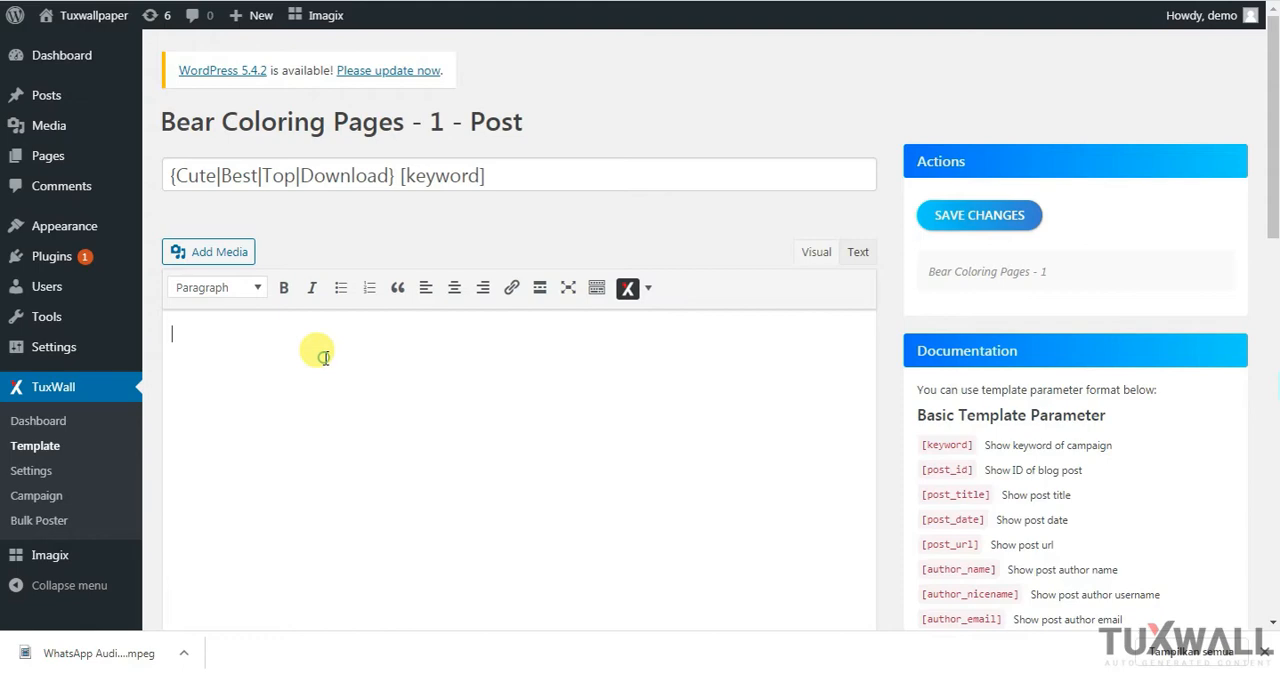
{"action": "left_click", "coordinate": [648, 290]}
{"action": "mouse_move", "coordinate": [651, 330]}
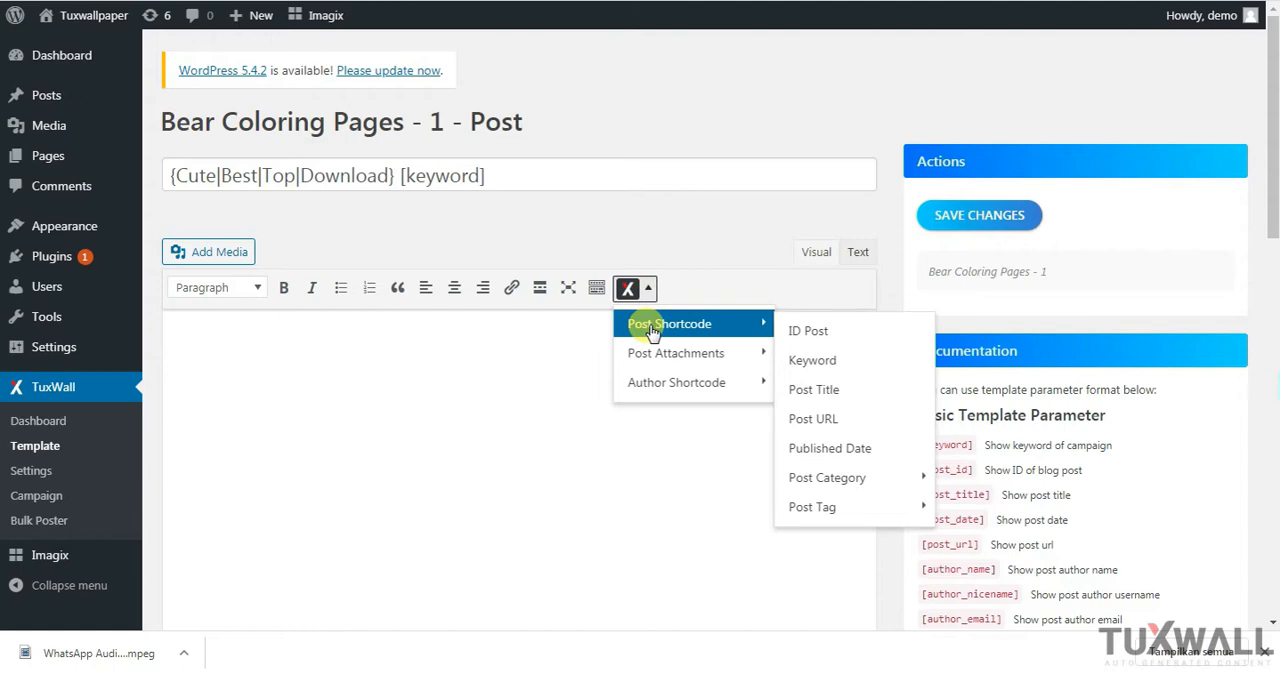
{"action": "left_click", "coordinate": [815, 330]}
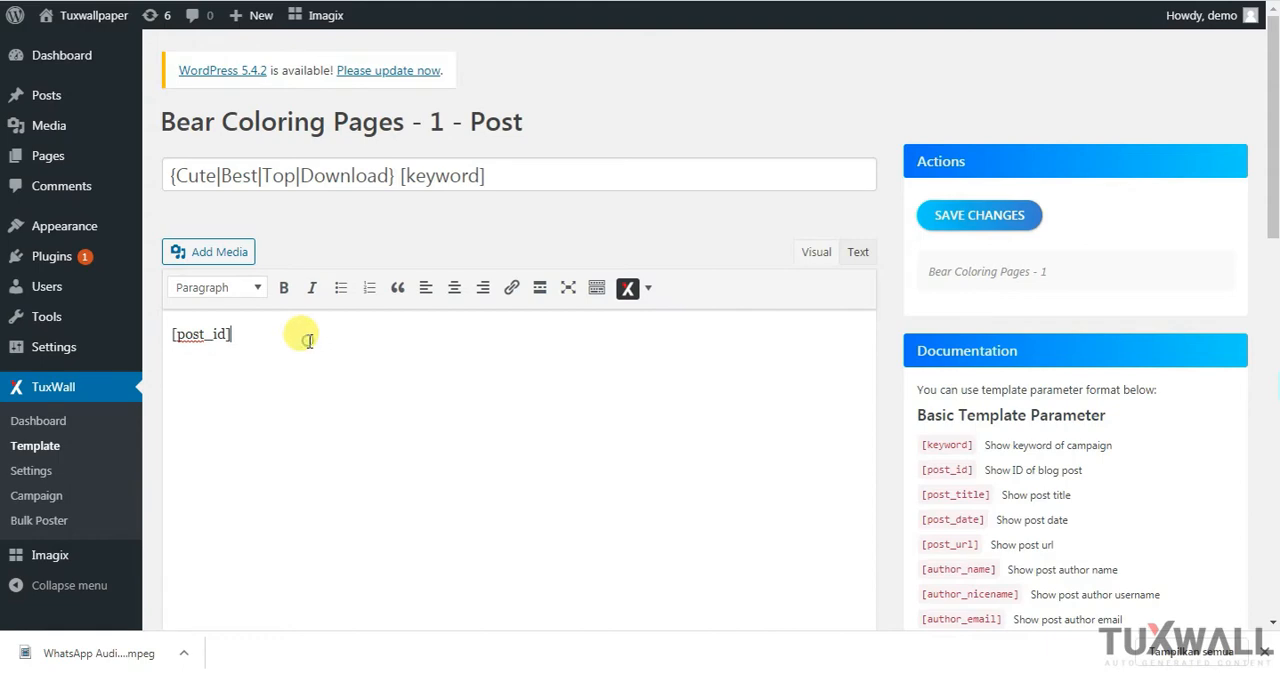
Add the Keyword and Post Title shortcodes, [keyword] and [post_title], on separate lines below [post_id] in the template content
{"action": "left_click", "coordinate": [648, 288]}
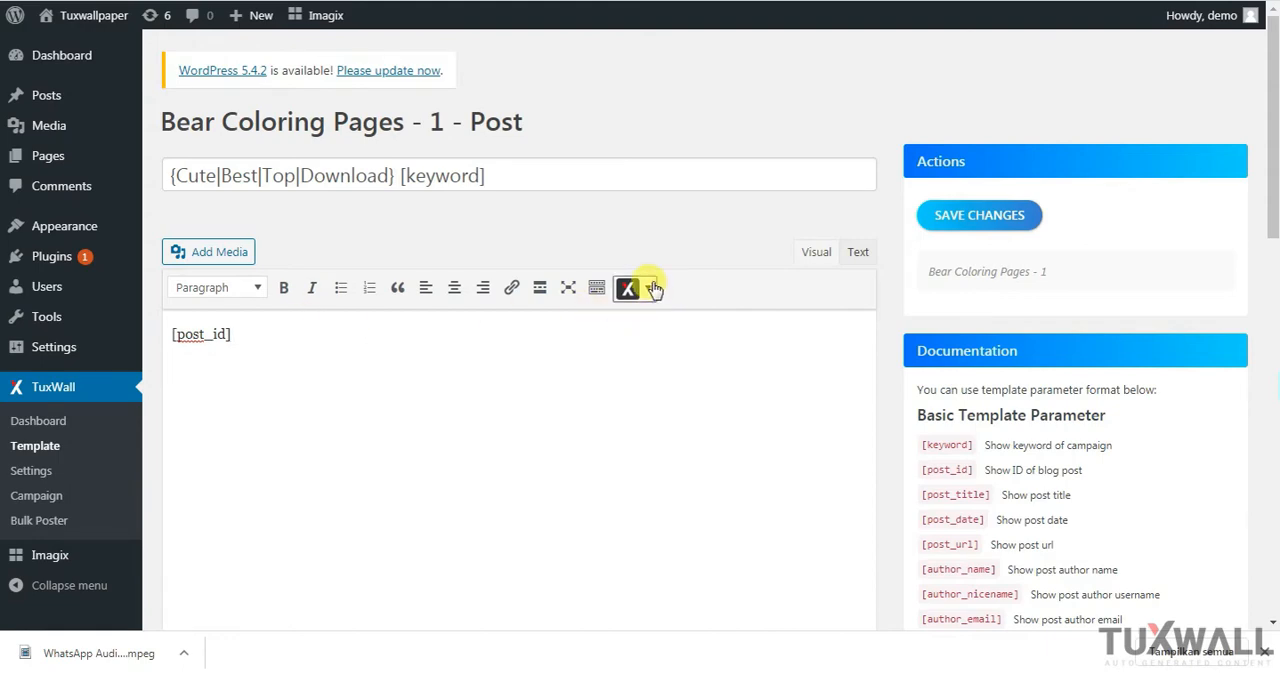
{"action": "mouse_move", "coordinate": [760, 323]}
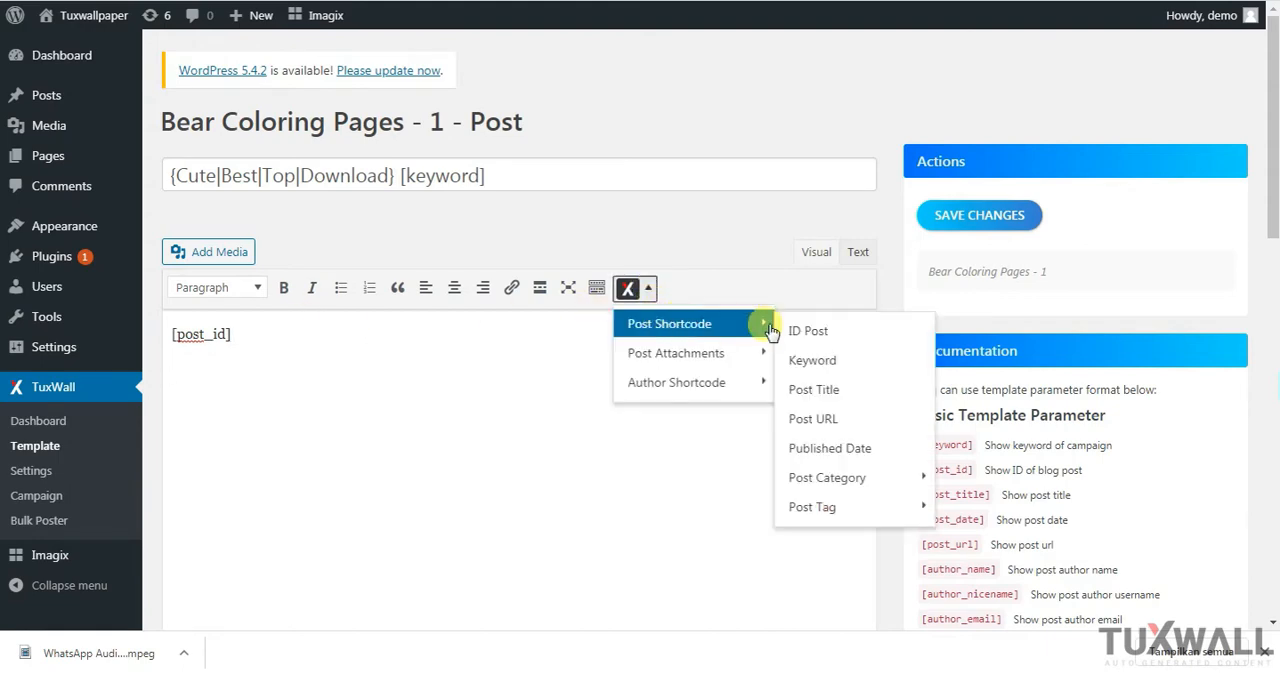
{"action": "left_click", "coordinate": [826, 370]}
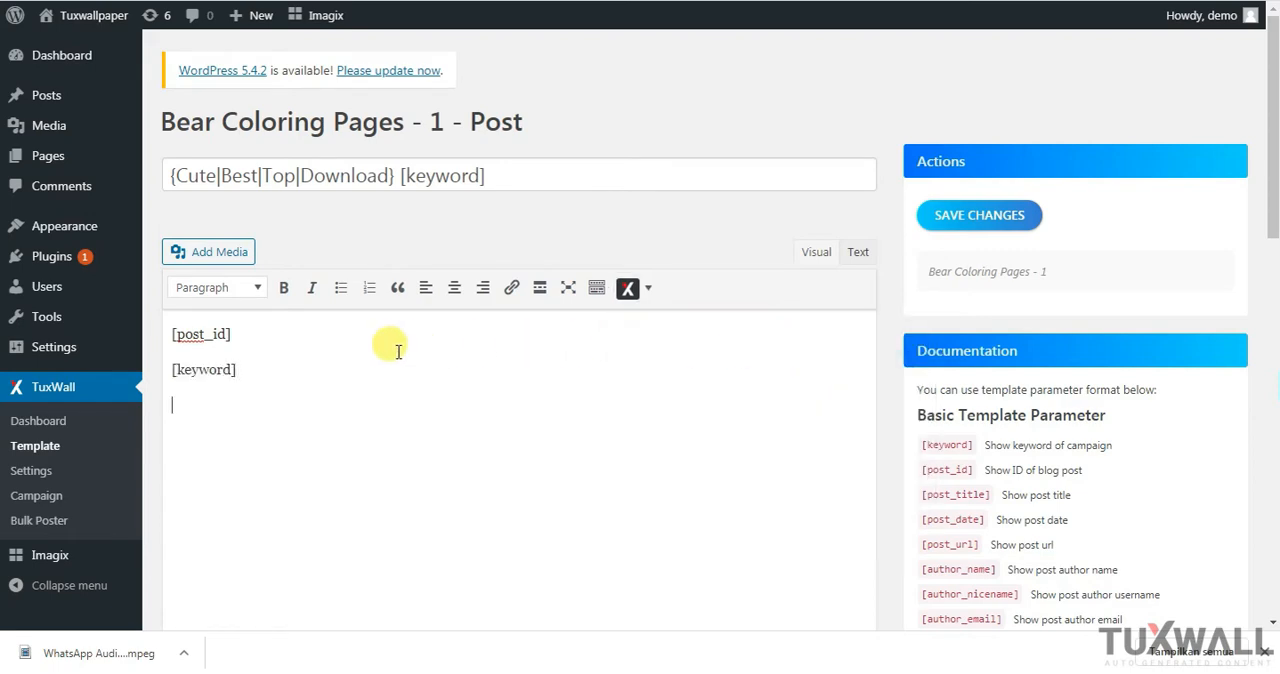
{"action": "left_click", "coordinate": [648, 288]}
{"action": "mouse_move", "coordinate": [680, 345]}
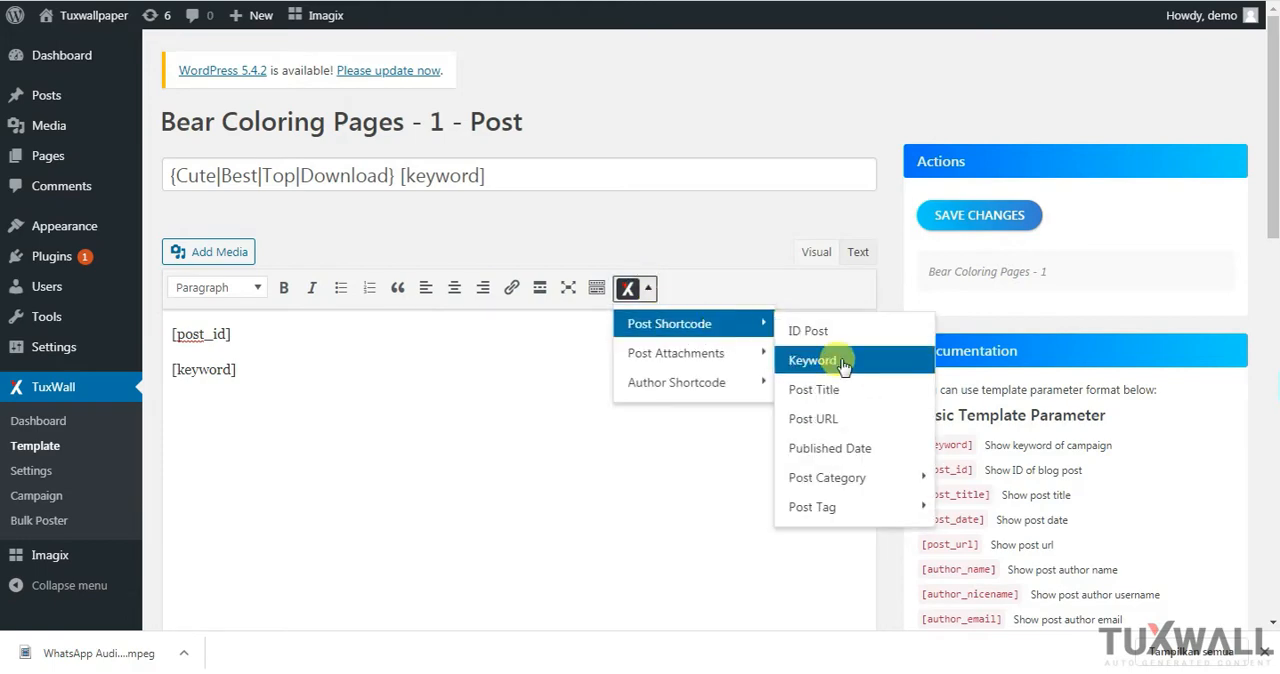
{"action": "left_click", "coordinate": [835, 395]}
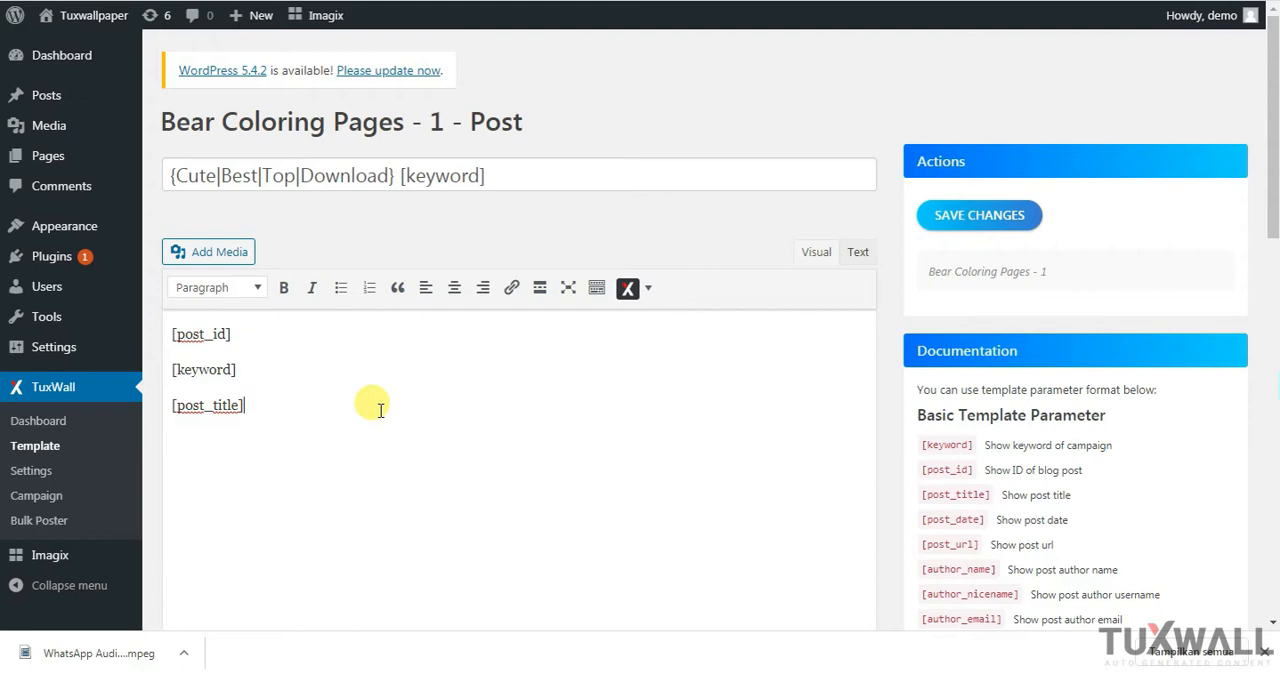
Add the Post URL and Published Date shortcodes, [post_url] and [post_date], on new lines below [post_title]
{"action": "key", "text": "Return"}
{"action": "left_click", "coordinate": [650, 288]}
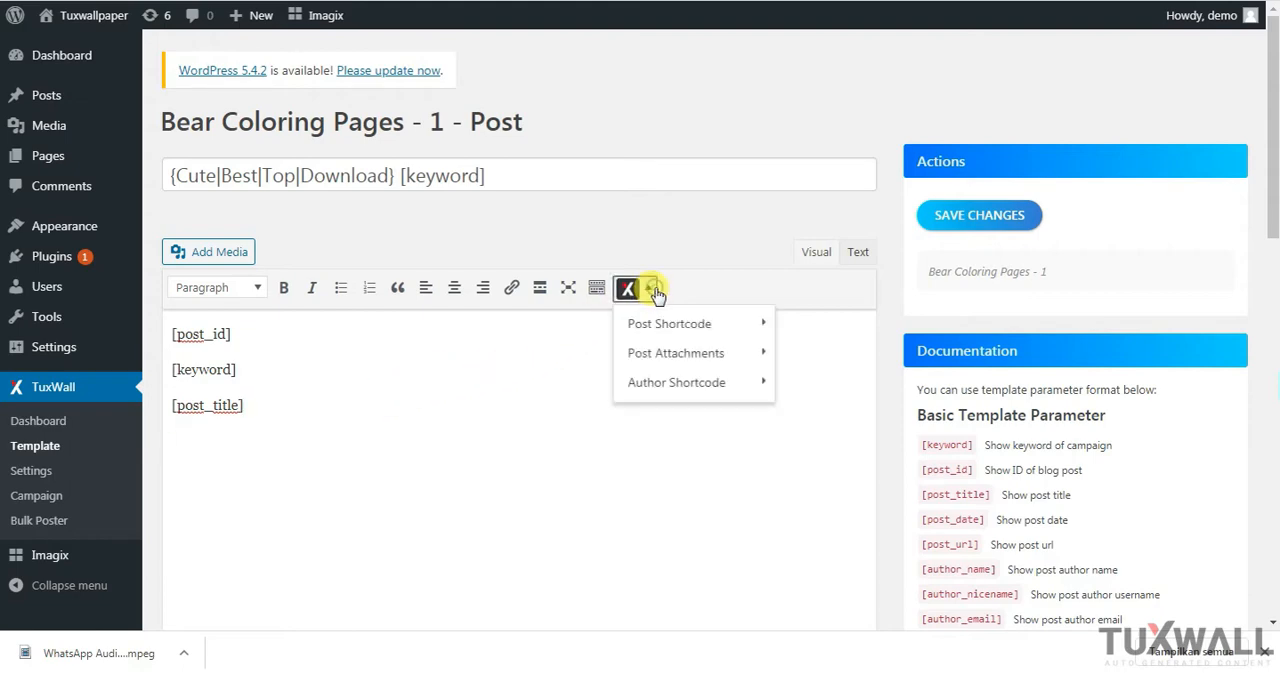
{"action": "mouse_move", "coordinate": [661, 322]}
{"action": "left_click", "coordinate": [810, 414]}
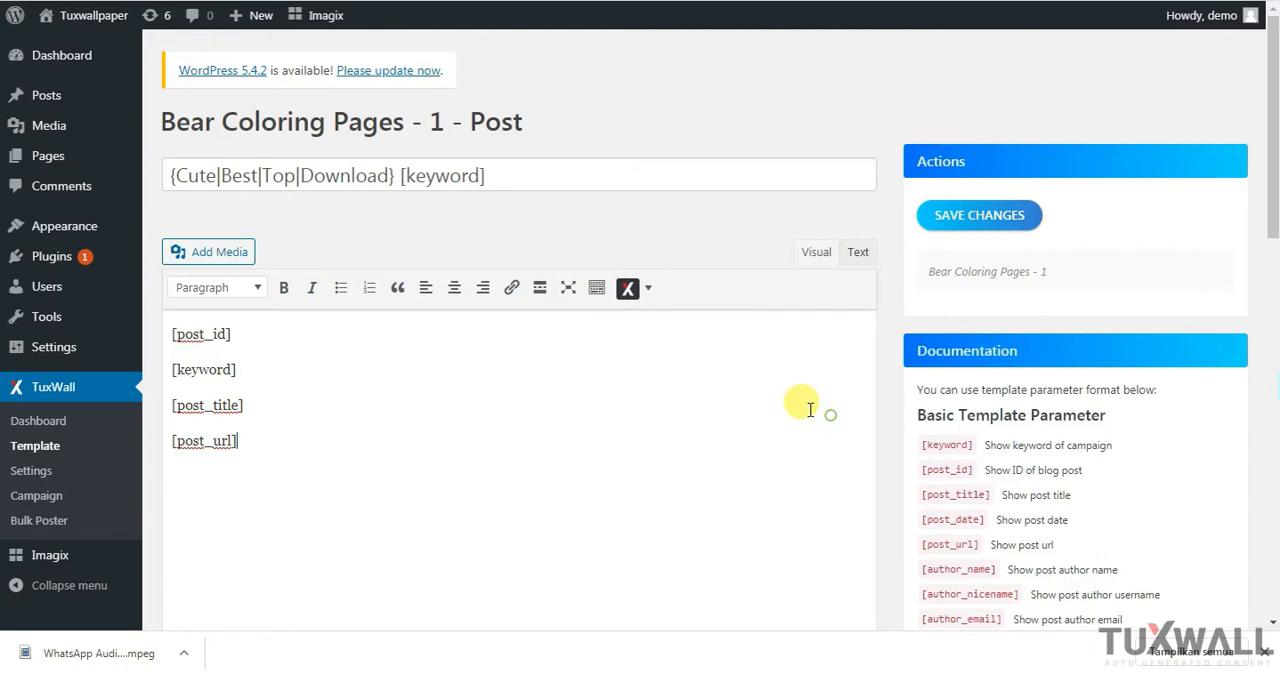
{"action": "key", "text": "Return"}
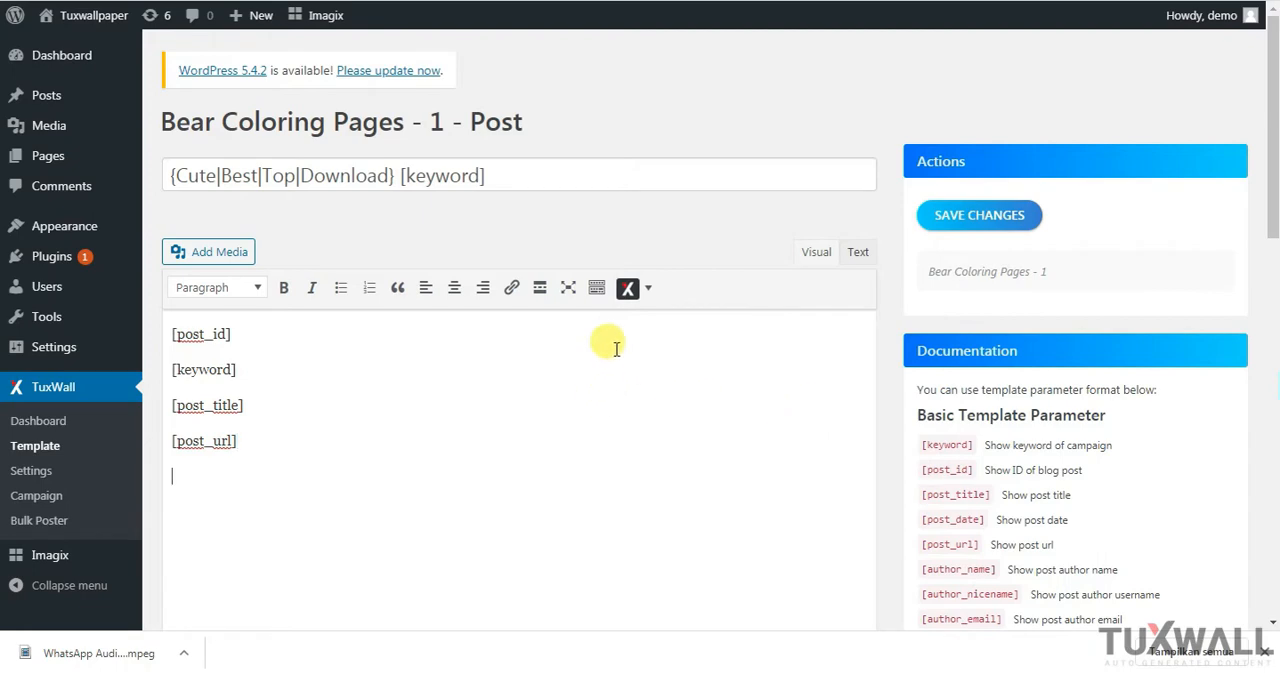
{"action": "left_click", "coordinate": [650, 288]}
{"action": "mouse_move", "coordinate": [670, 322]}
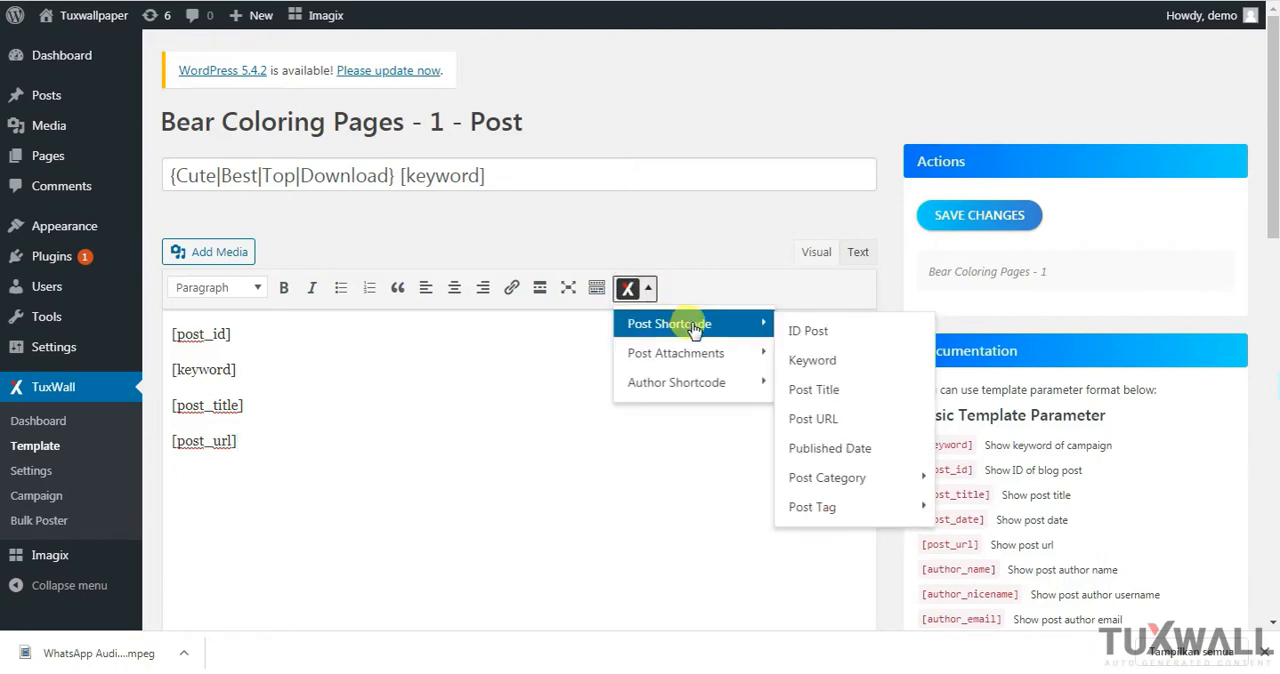
{"action": "left_click", "coordinate": [840, 452]}
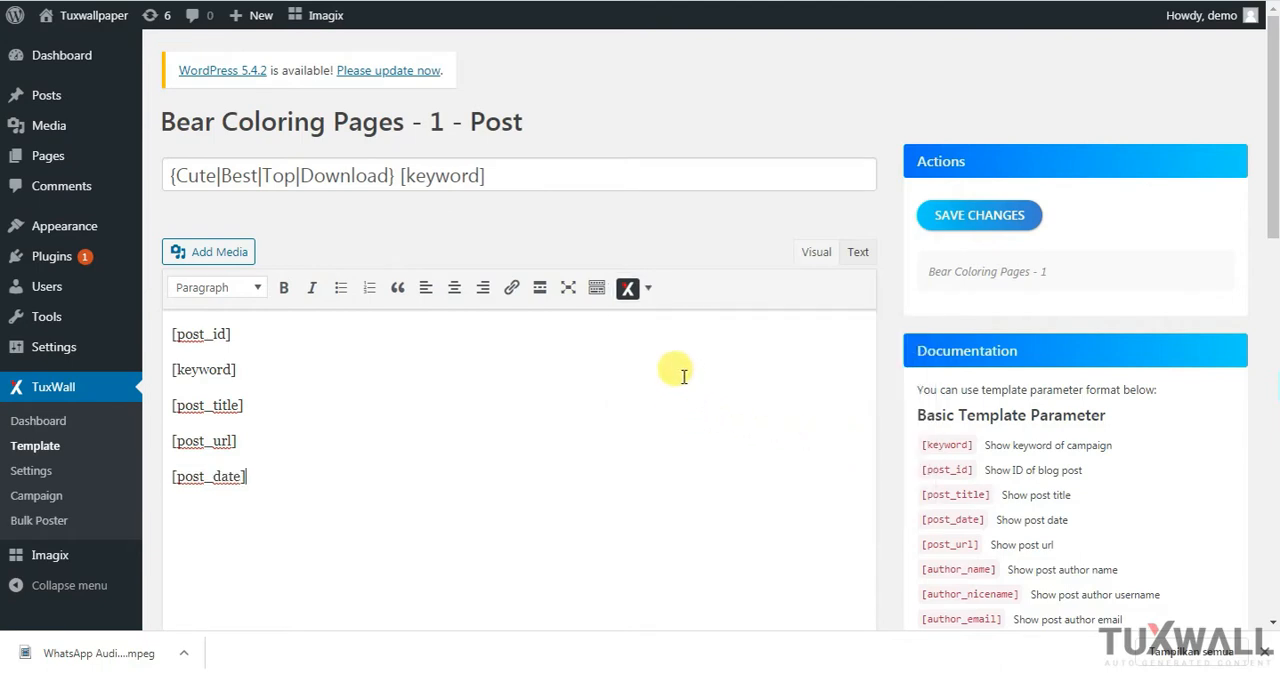
Insert the All Category shortcode, [all_cat] wrapped in [if_has_category] tags, on a new line below [post_date]
{"action": "key", "text": "Return"}
{"action": "left_click", "coordinate": [650, 288]}
{"action": "mouse_move", "coordinate": [657, 320]}
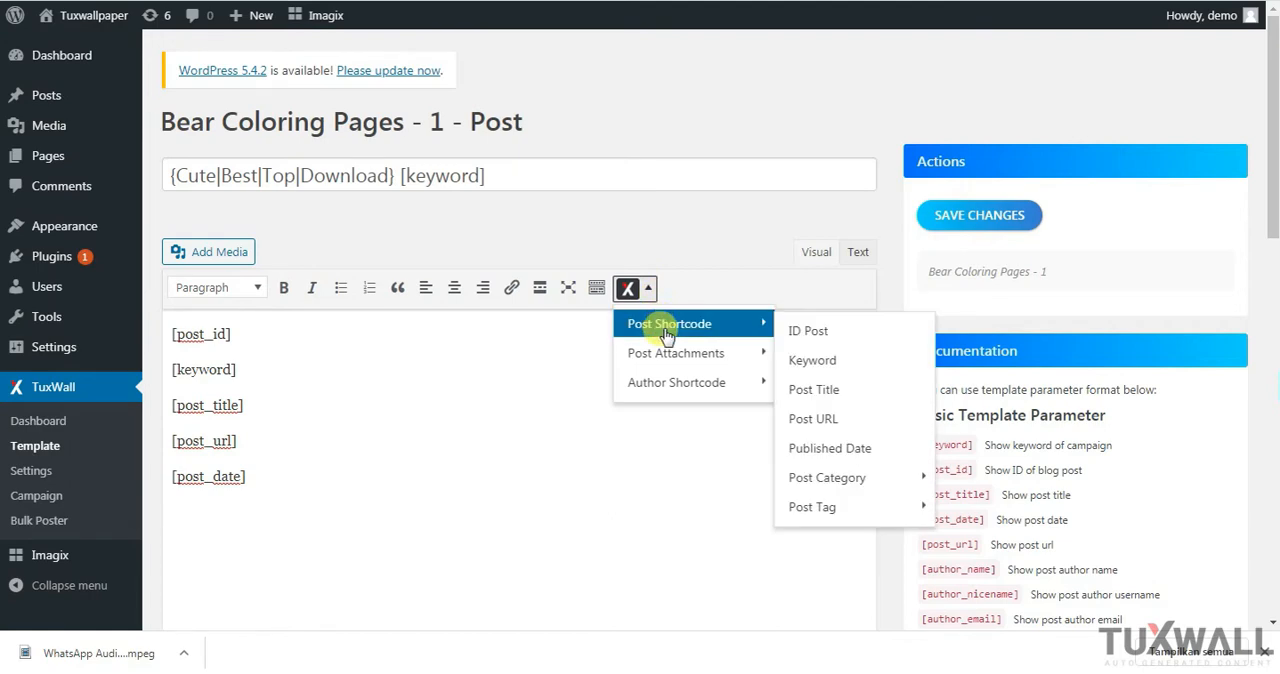
{"action": "mouse_move", "coordinate": [828, 478]}
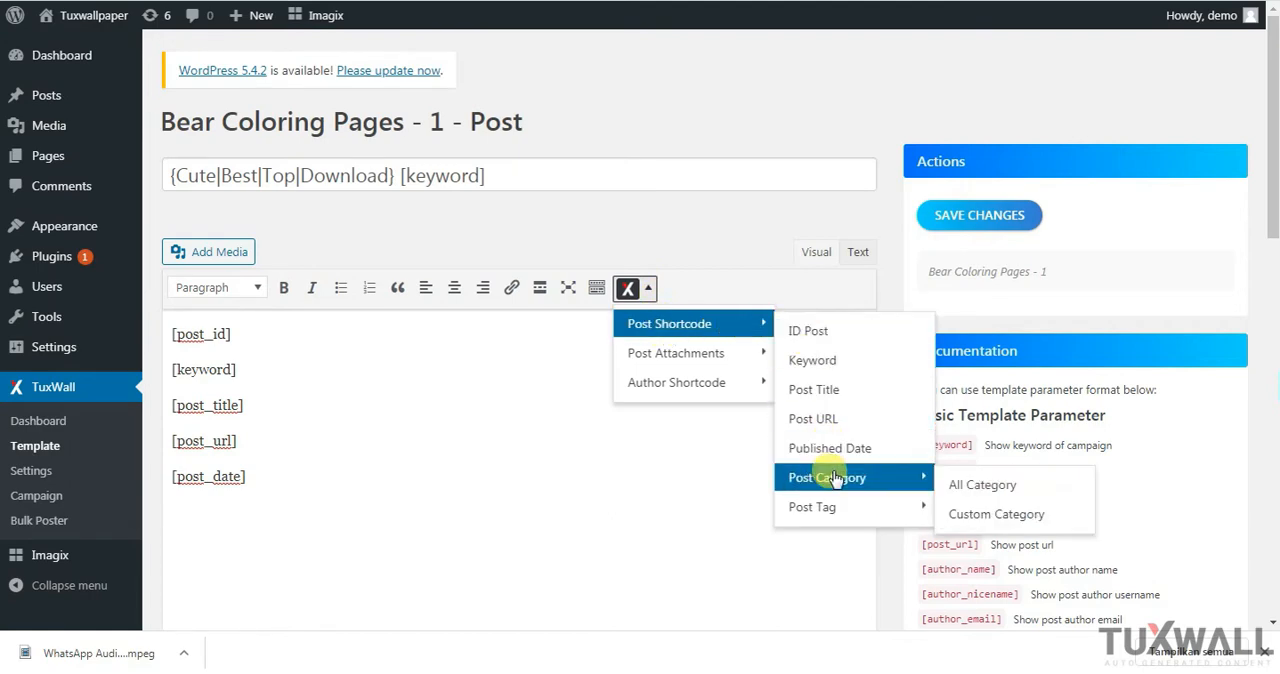
{"action": "left_click", "coordinate": [1003, 494]}
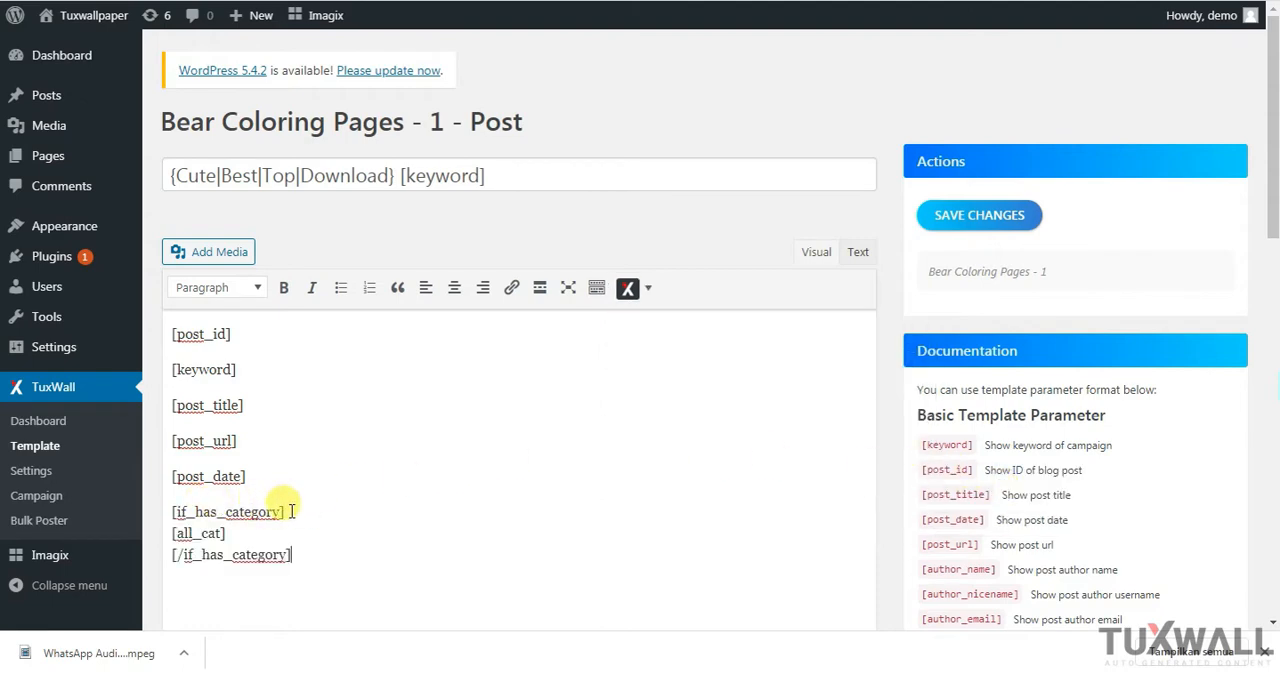
{"action": "left_click_drag", "start_coordinate": [288, 511], "coordinate": [168, 512]}
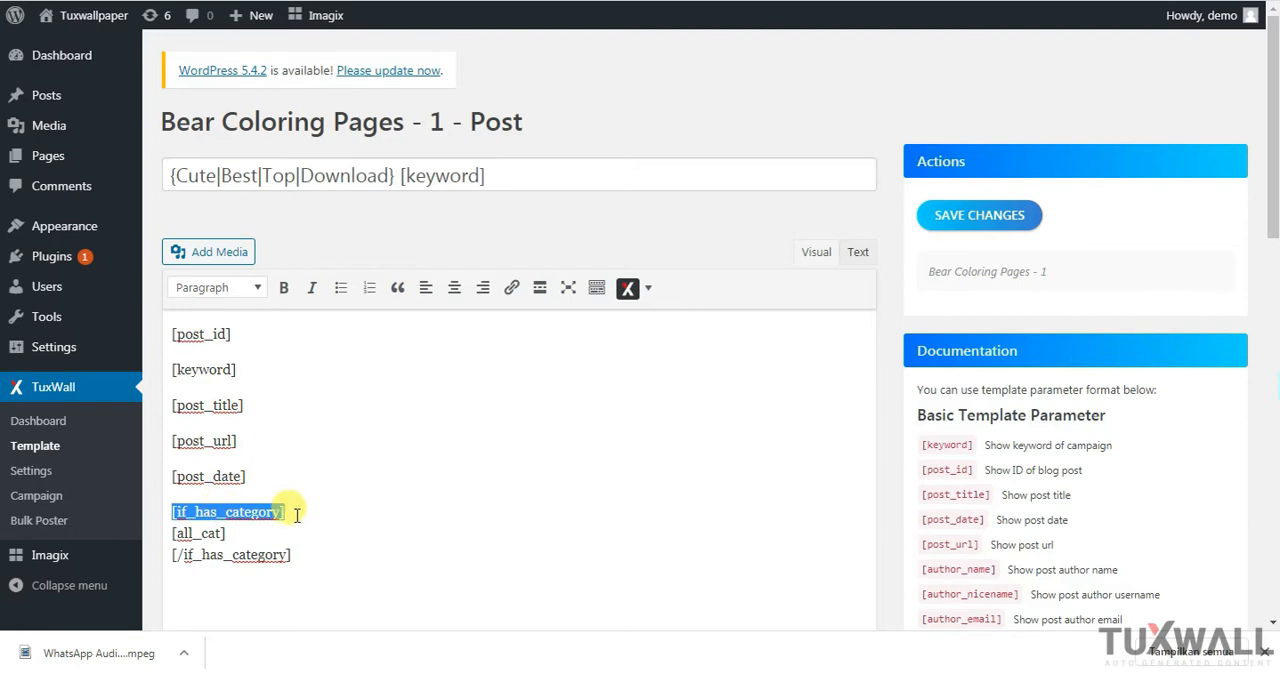
{"action": "left_click", "coordinate": [329, 552]}
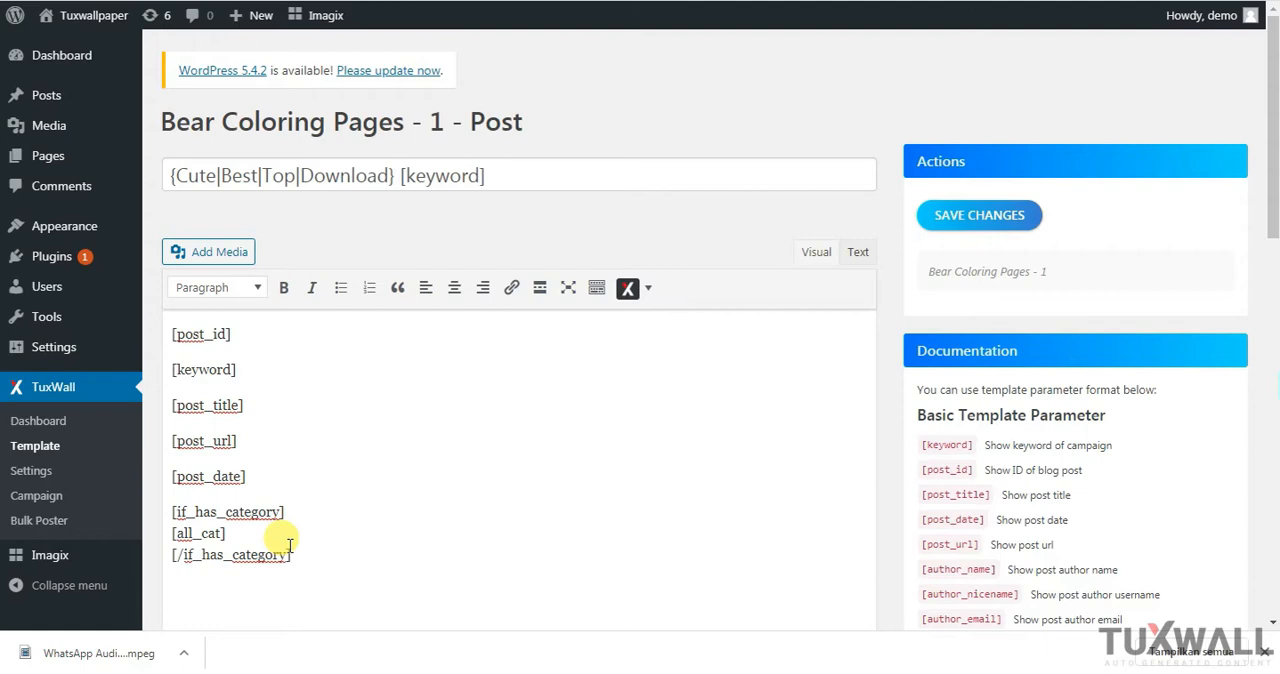
Set up a Custom Category shortcode with 3 as the category number and Category Name as the parameter
{"action": "left_click", "coordinate": [648, 288]}
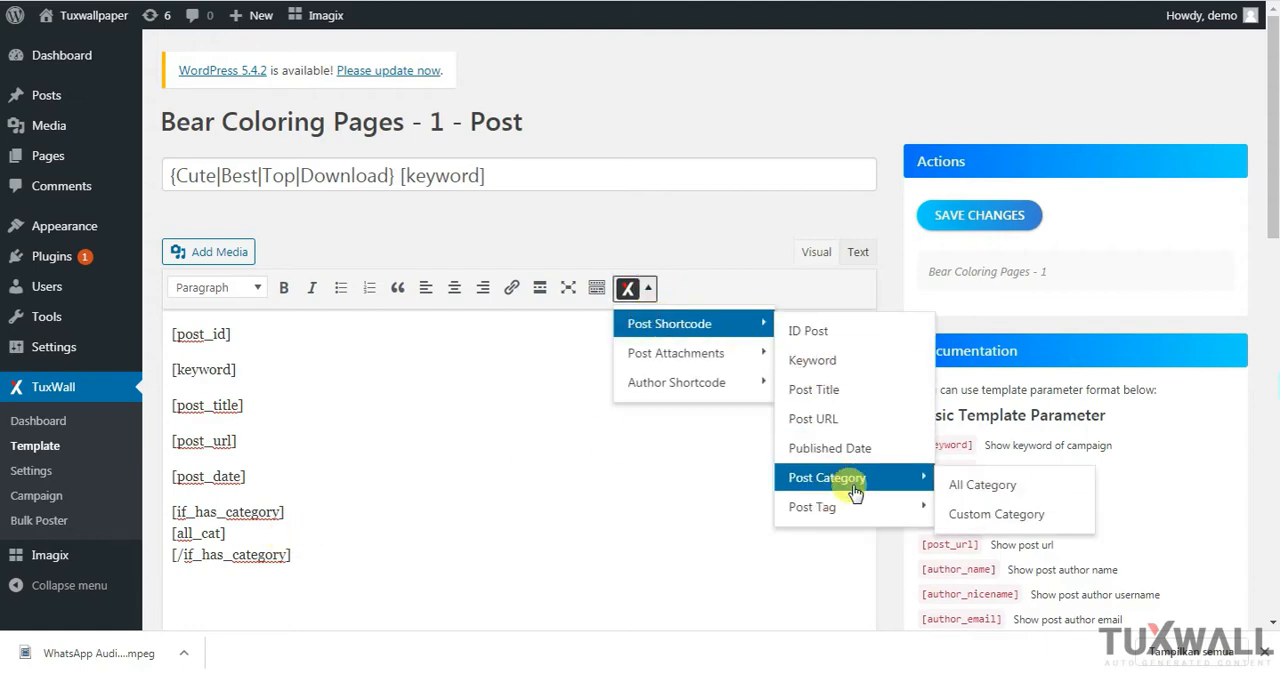
{"action": "left_click", "coordinate": [957, 514]}
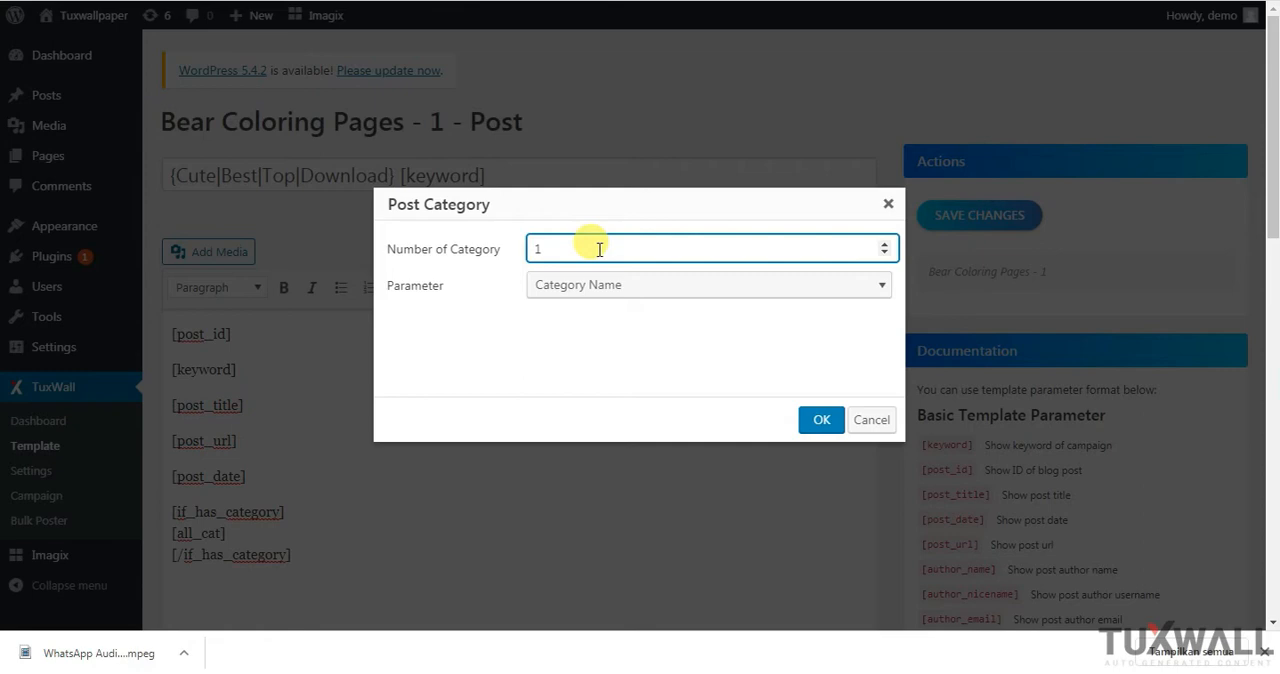
{"action": "key", "text": "BackSpace"}
{"action": "type", "text": "3"}
{"action": "left_click", "coordinate": [645, 284]}
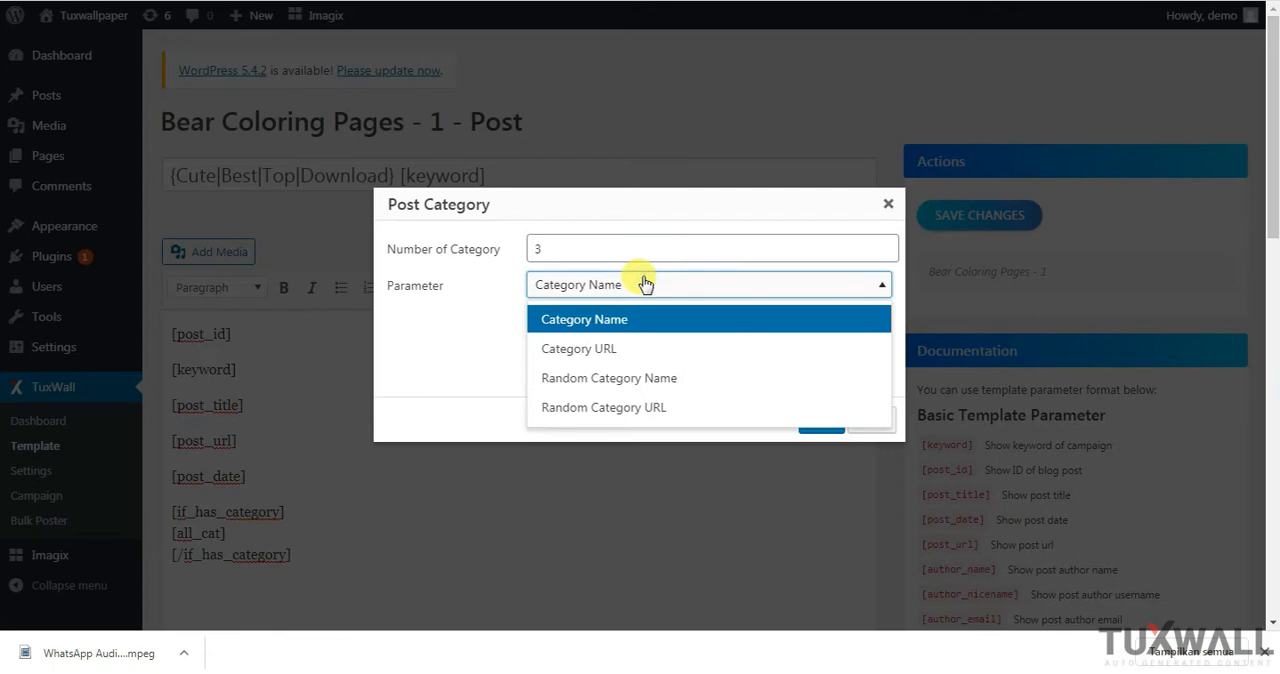
{"action": "left_click", "coordinate": [596, 320]}
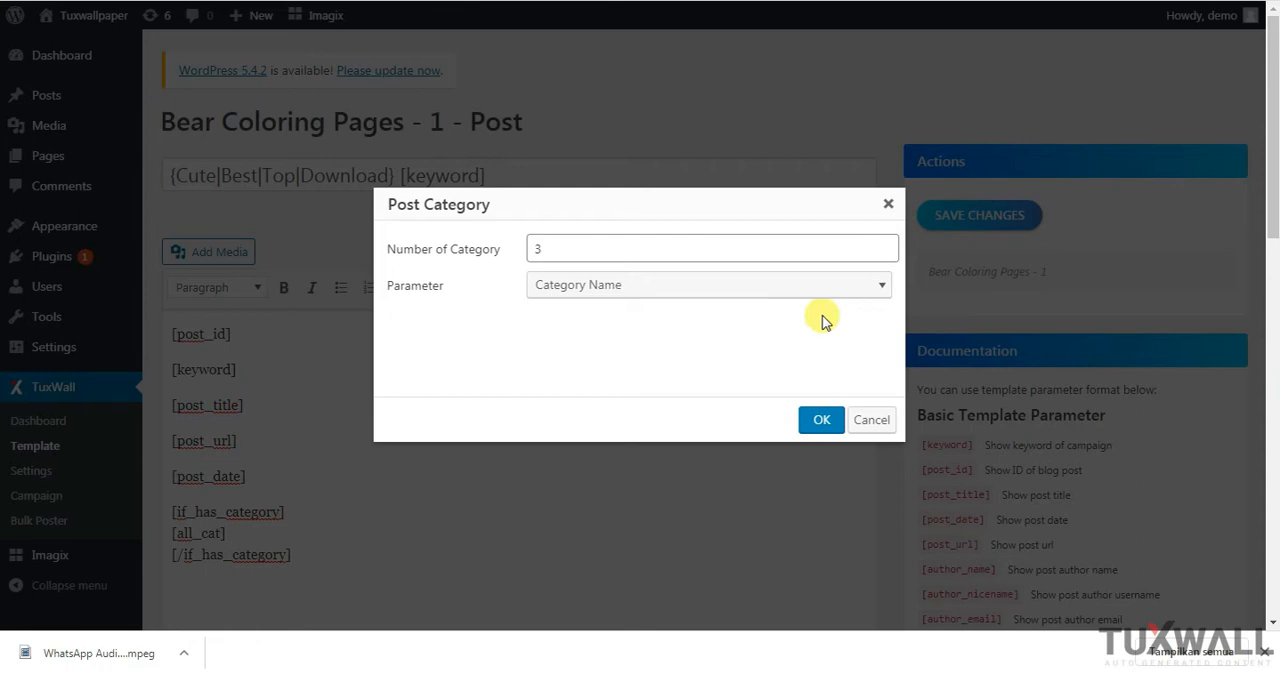
Try Category URL, Random Category Name and Random Category URL in turn as the category shortcode's parameter
{"action": "left_click", "coordinate": [688, 289]}
{"action": "left_click", "coordinate": [610, 346]}
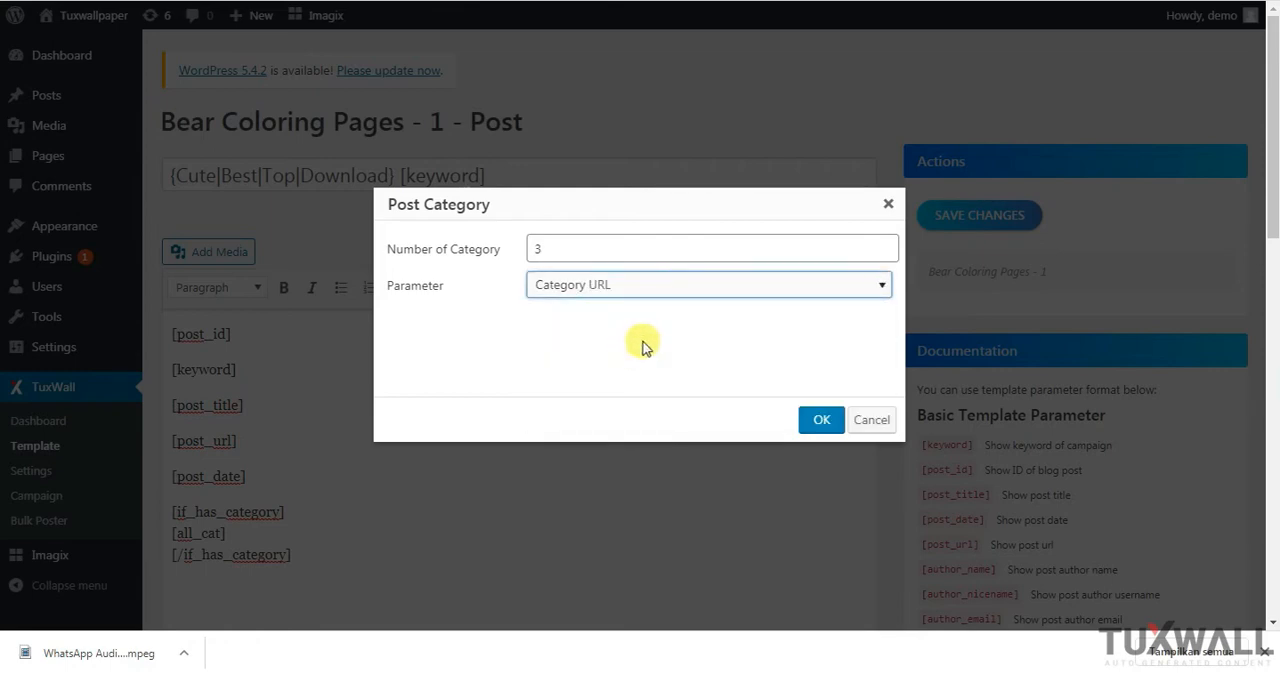
{"action": "left_click", "coordinate": [677, 282]}
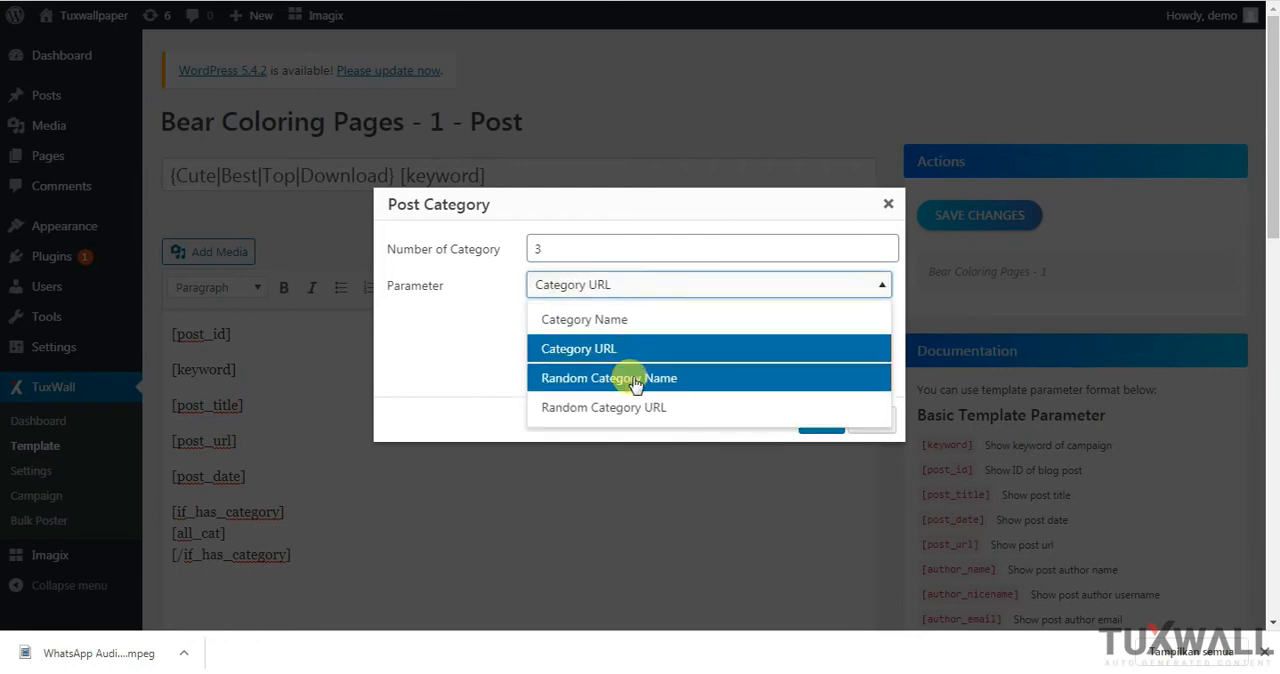
{"action": "left_click", "coordinate": [634, 380]}
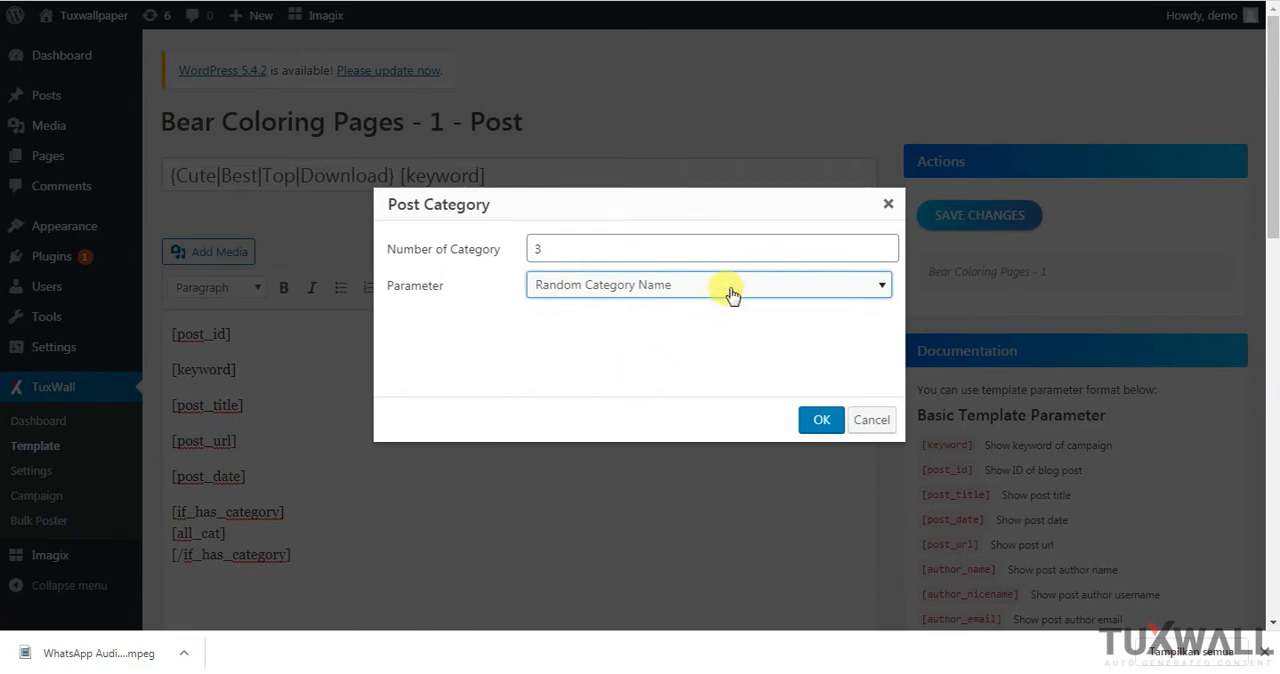
{"action": "left_click", "coordinate": [731, 291]}
{"action": "left_click", "coordinate": [651, 402]}
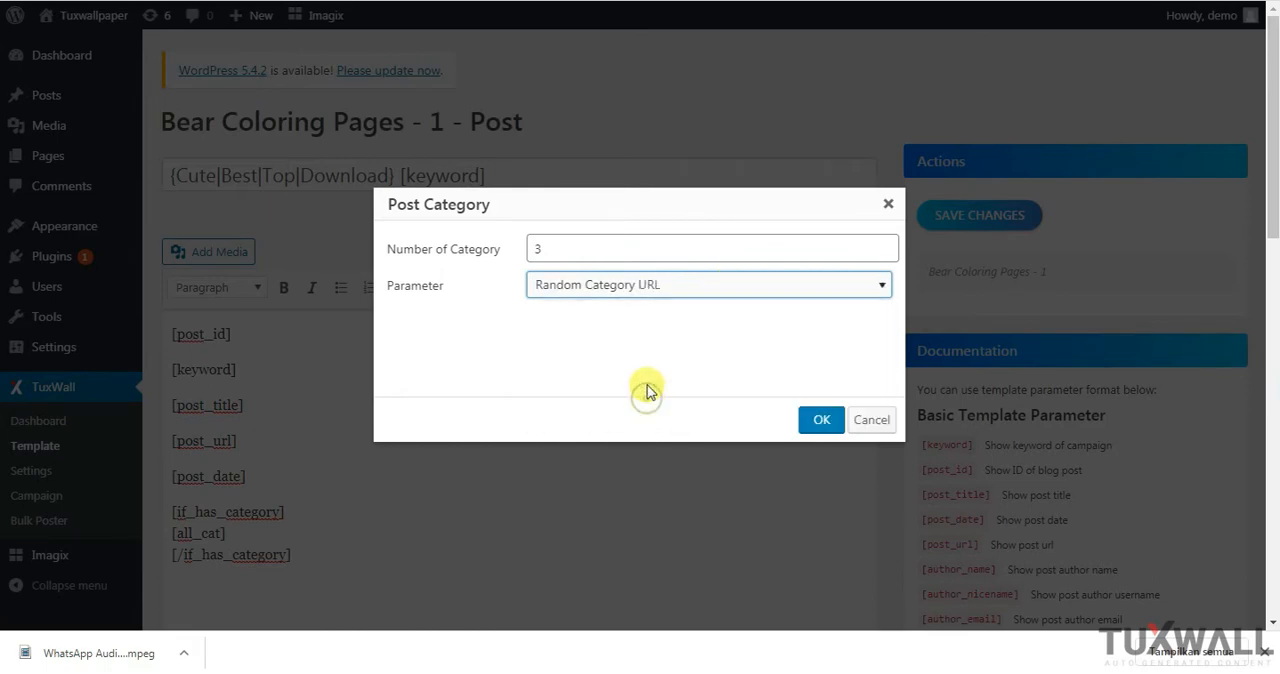
Choose Category Name as the parameter and insert the custom category shortcode into the template content
{"action": "left_click", "coordinate": [694, 288]}
{"action": "left_click", "coordinate": [647, 315]}
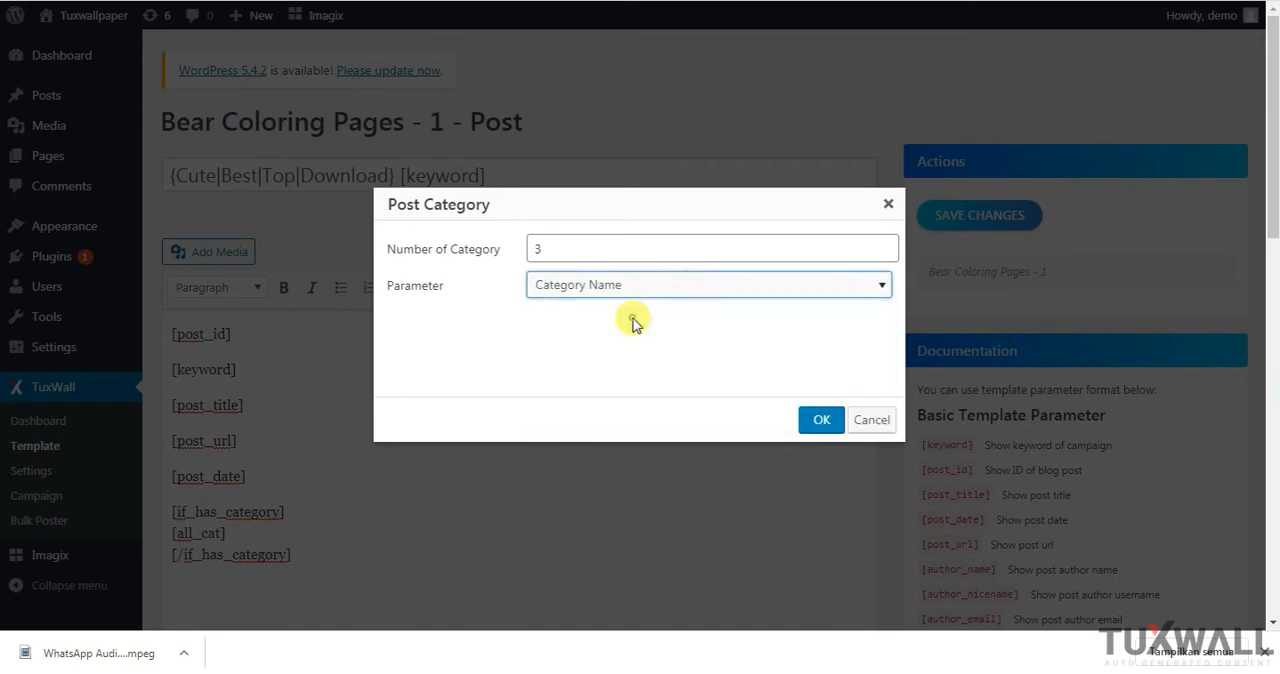
{"action": "left_click", "coordinate": [816, 418]}
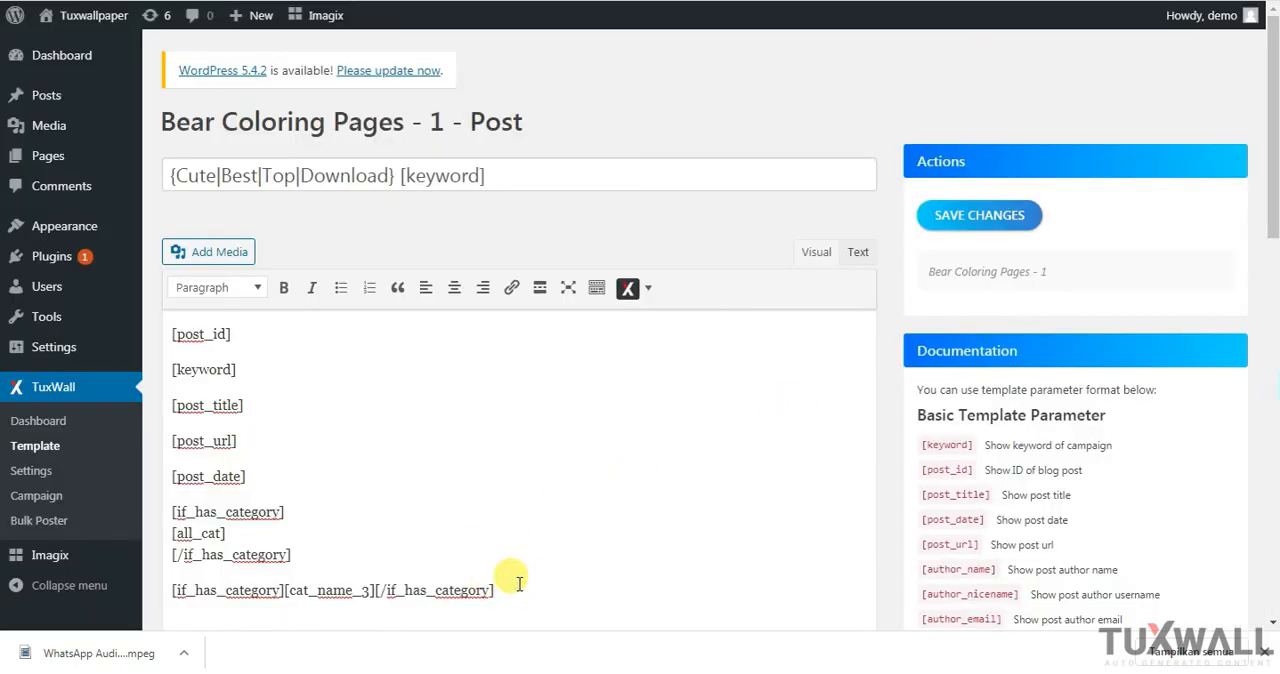
Insert the All Tag shortcode, [all_tag] wrapped in [if_has_tag] tags, on a new line below the custom category shortcode
{"action": "key", "text": "Return"}
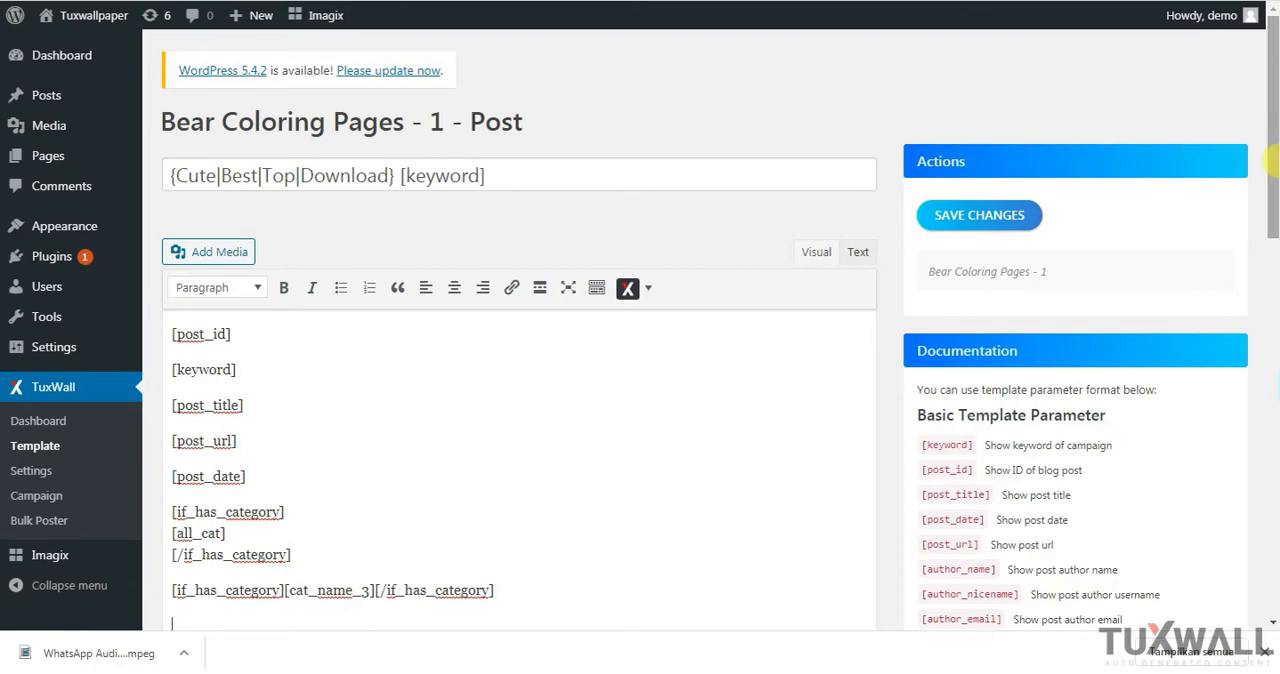
{"action": "left_click_drag", "start_coordinate": [1272, 157], "coordinate": [1276, 228]}
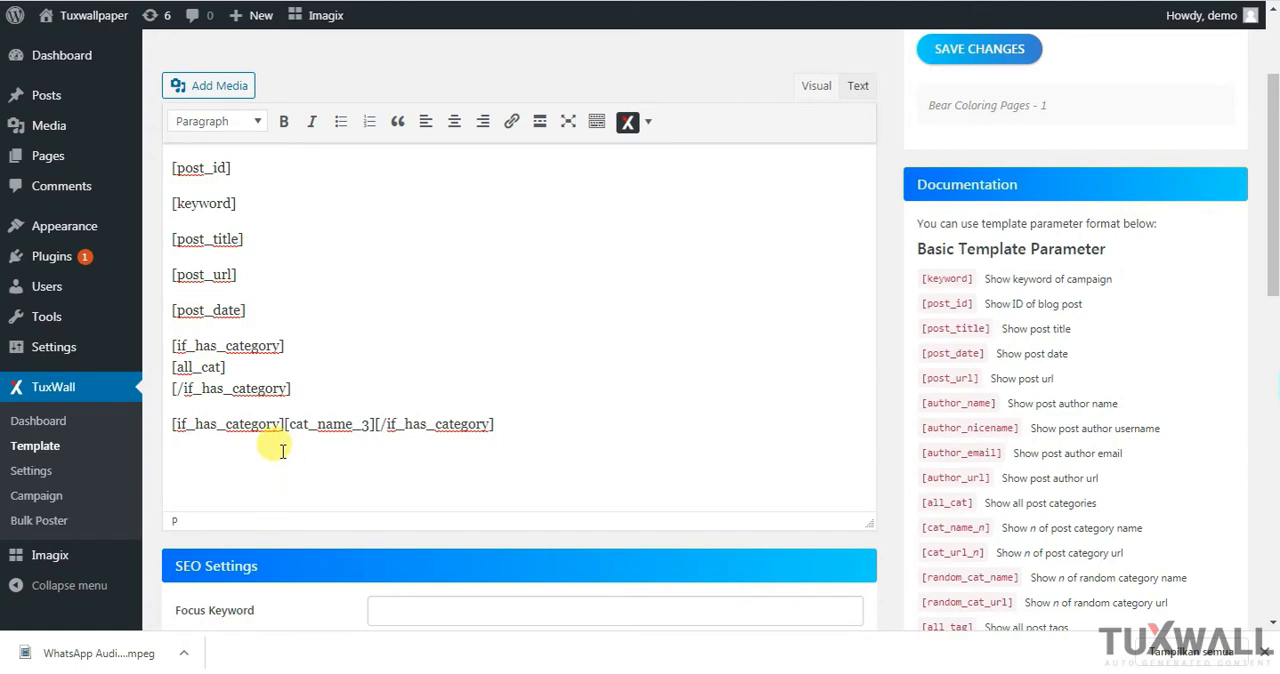
{"action": "left_click", "coordinate": [648, 124]}
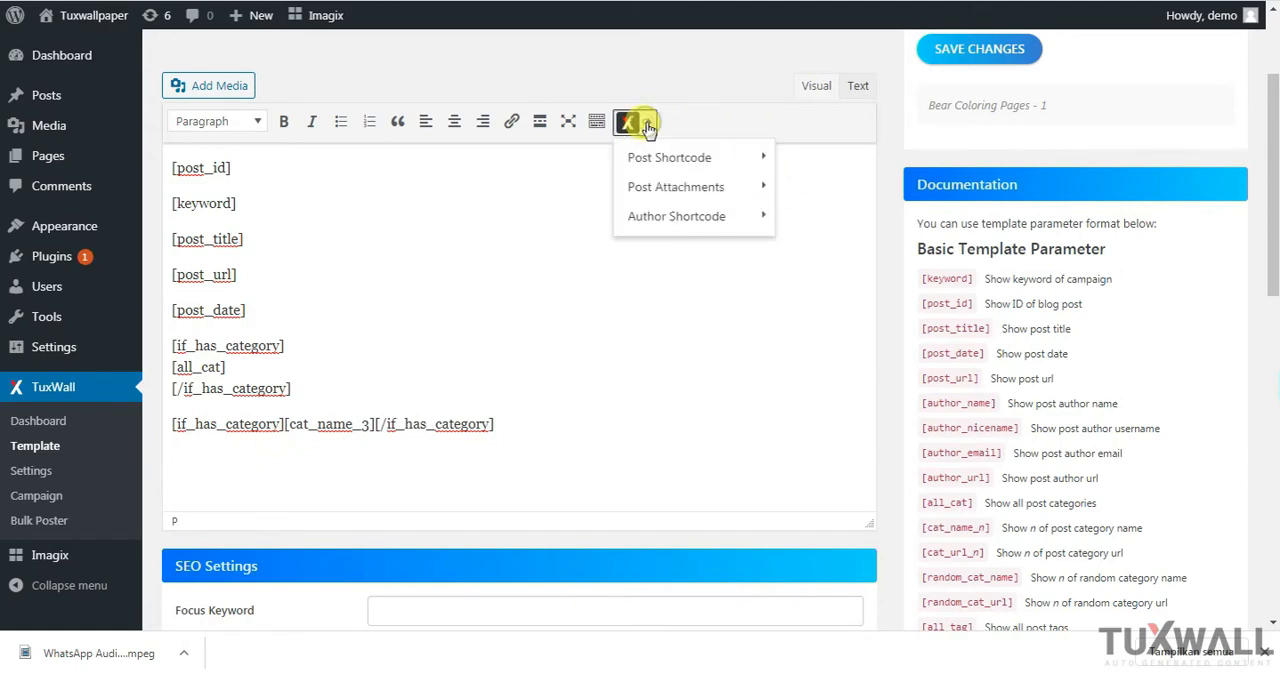
{"action": "mouse_move", "coordinate": [670, 163]}
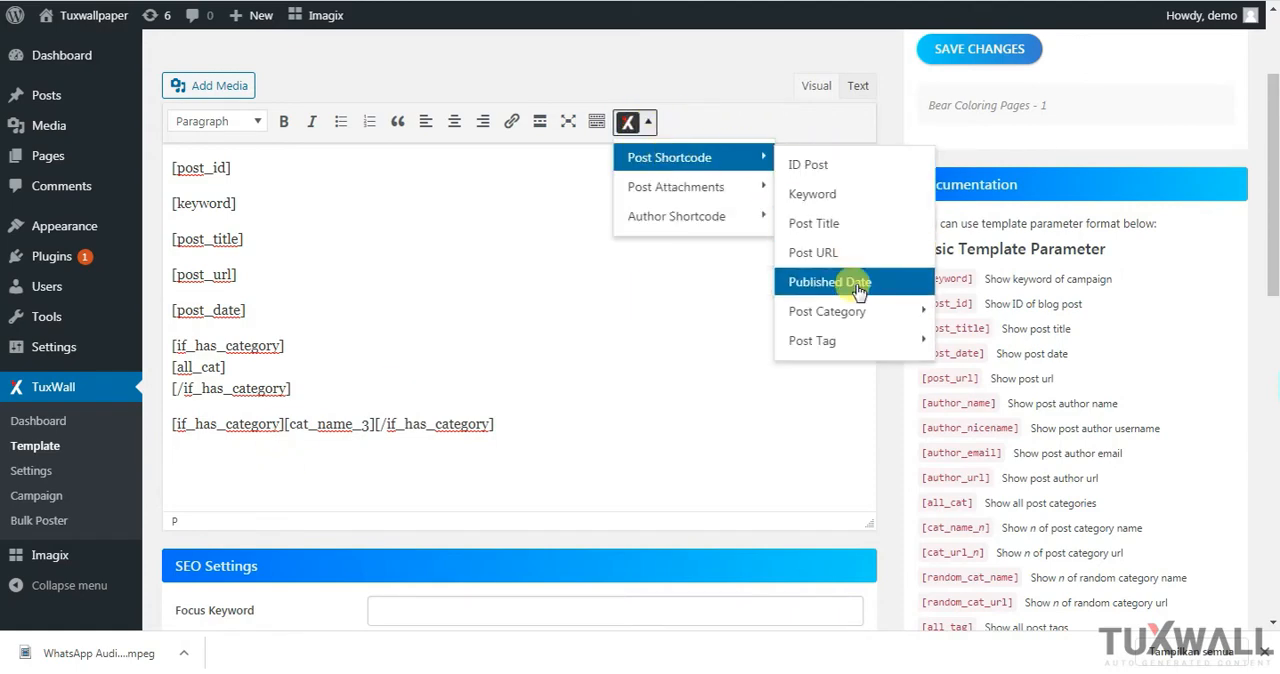
{"action": "mouse_move", "coordinate": [848, 344]}
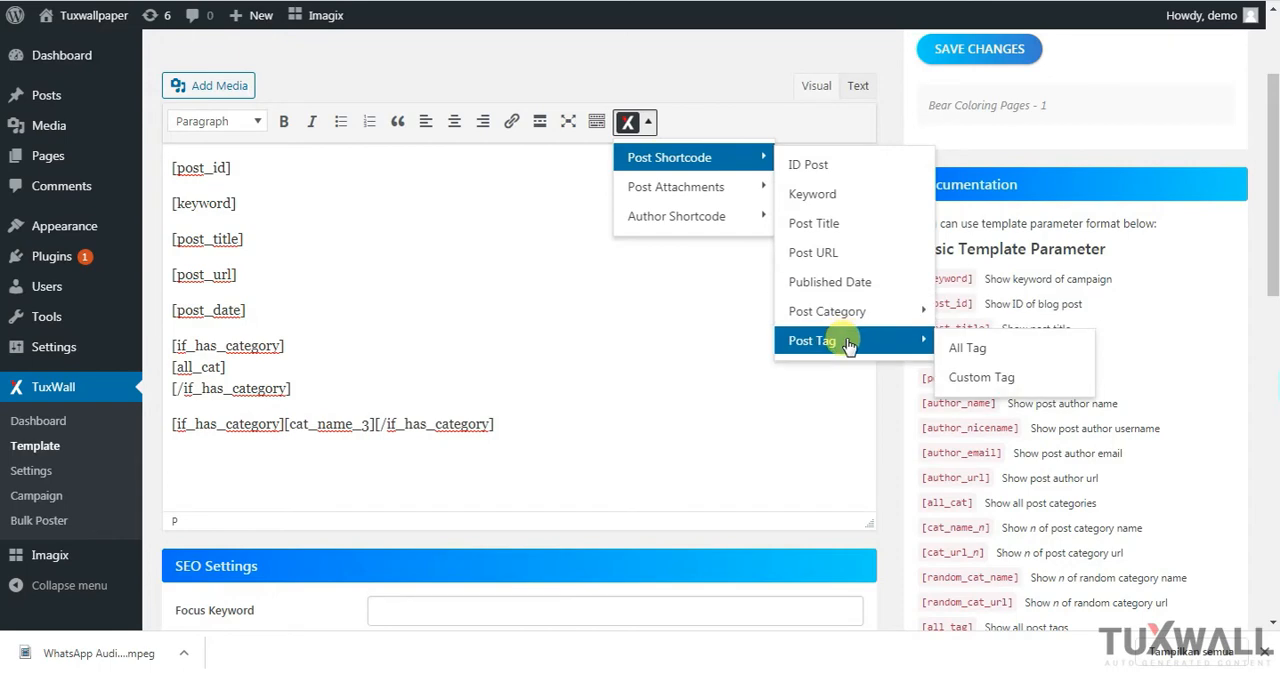
{"action": "left_click", "coordinate": [965, 347]}
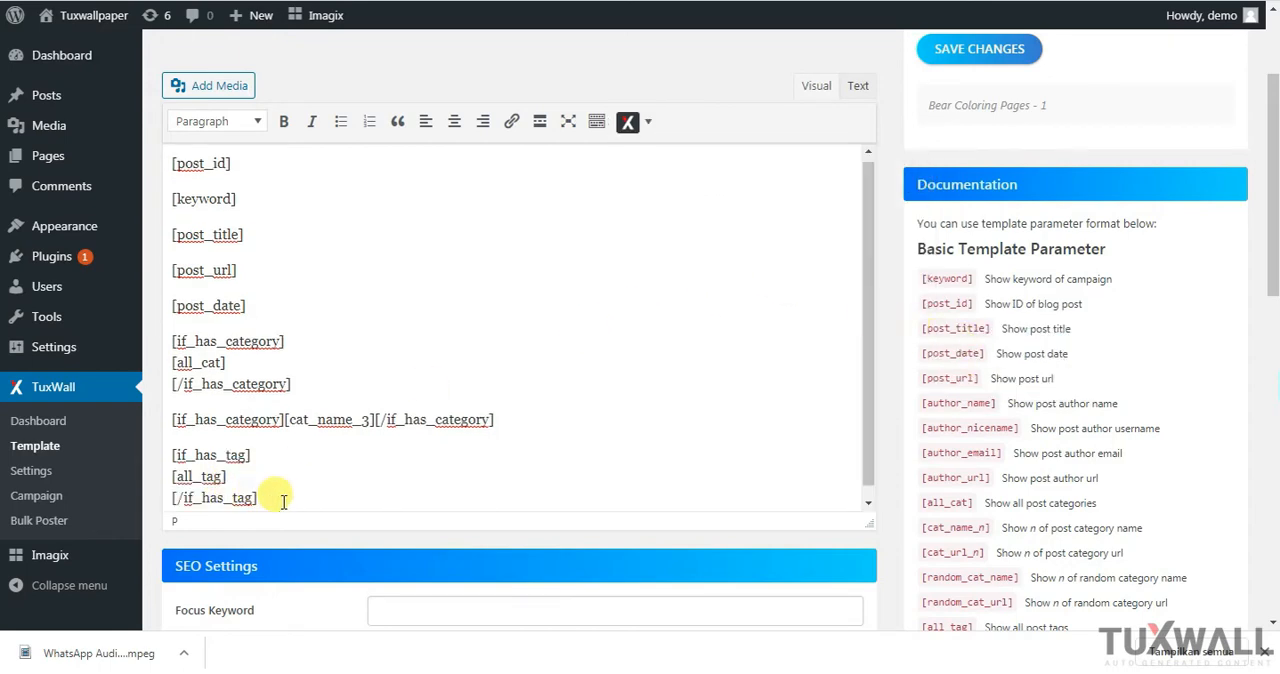
Open the Custom Tag shortcode settings with the insertion point after the closing [/if_has_tag] of the All Tag block
{"action": "left_click", "coordinate": [640, 122]}
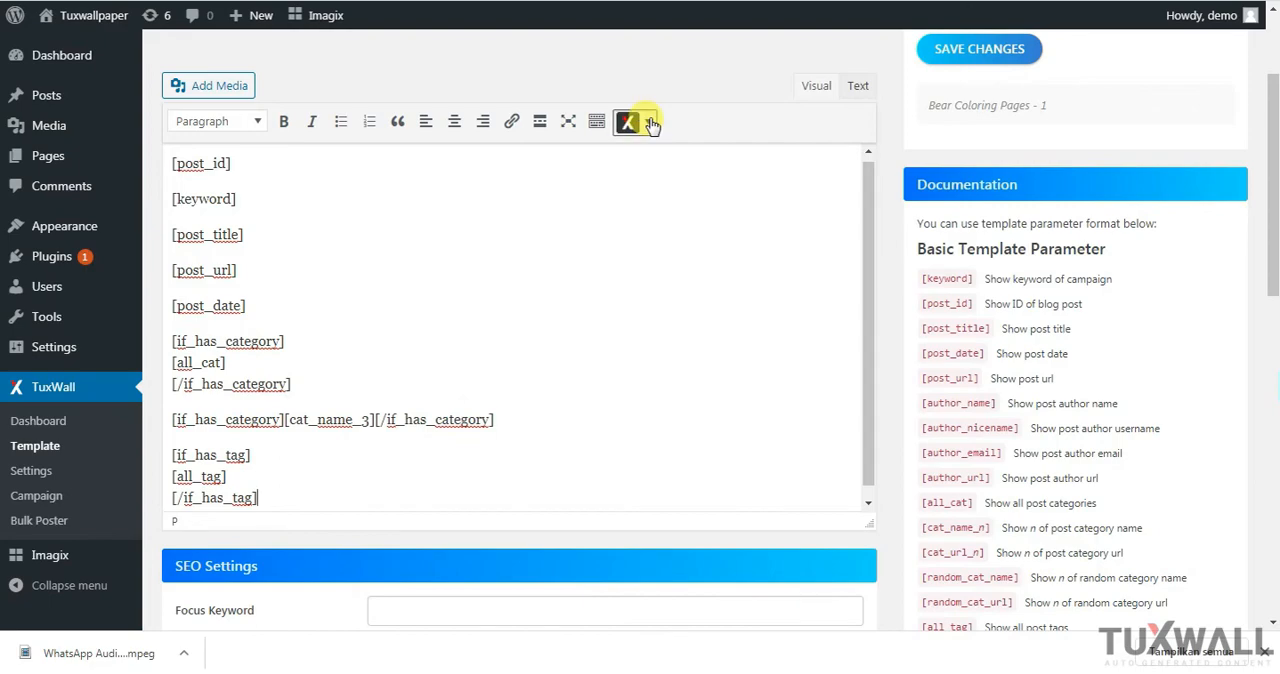
{"action": "mouse_move", "coordinate": [670, 157]}
{"action": "mouse_move", "coordinate": [830, 341]}
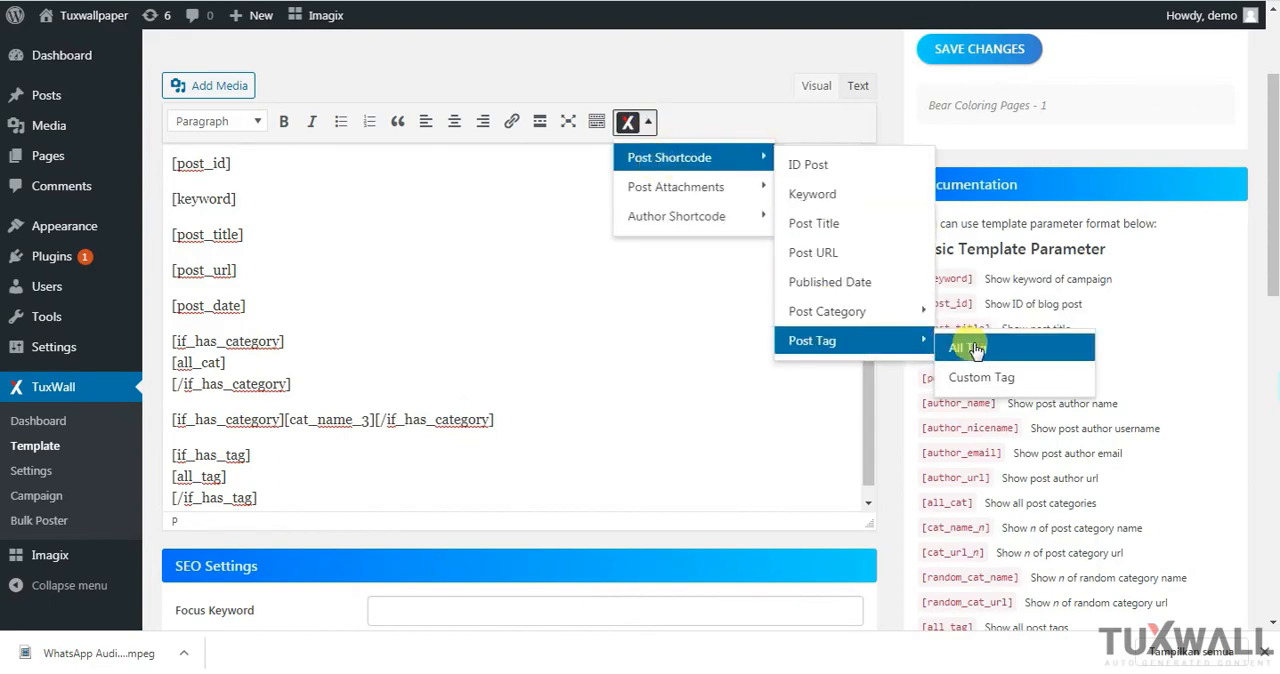
{"action": "left_click", "coordinate": [975, 376]}
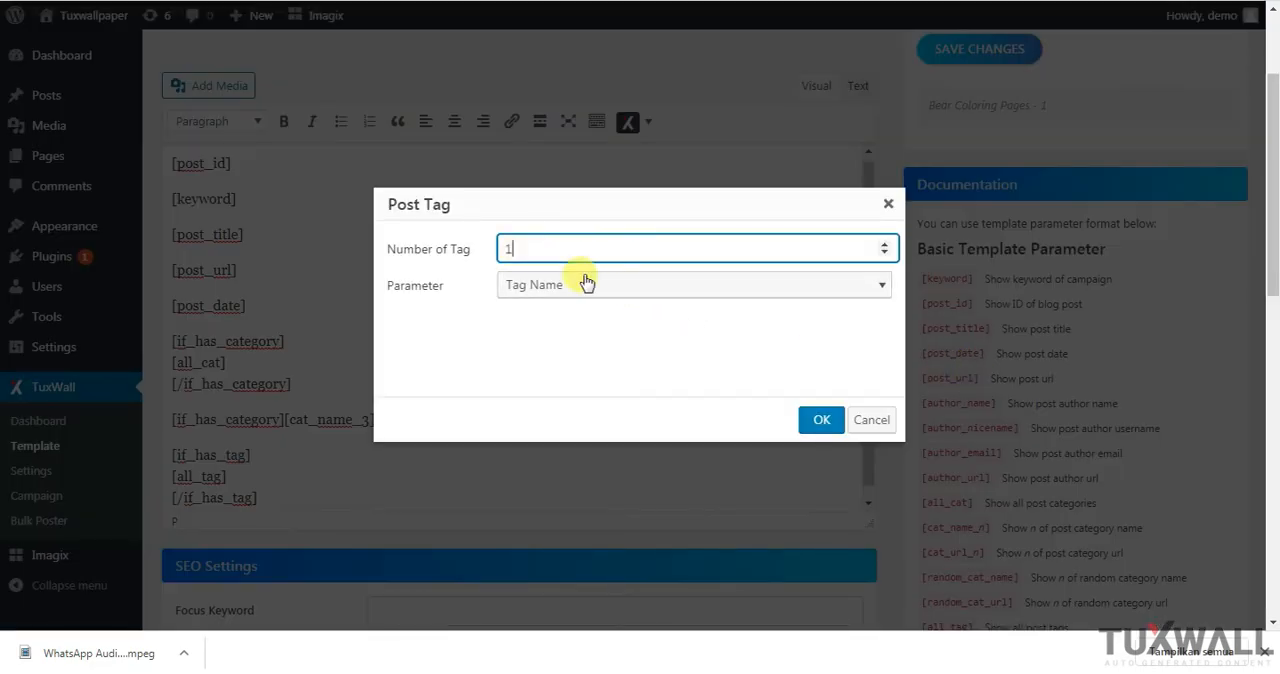
Try Tag URL and Random Tag Name in turn as the custom tag shortcode's parameter
{"action": "left_click", "coordinate": [625, 285]}
{"action": "left_click", "coordinate": [583, 349]}
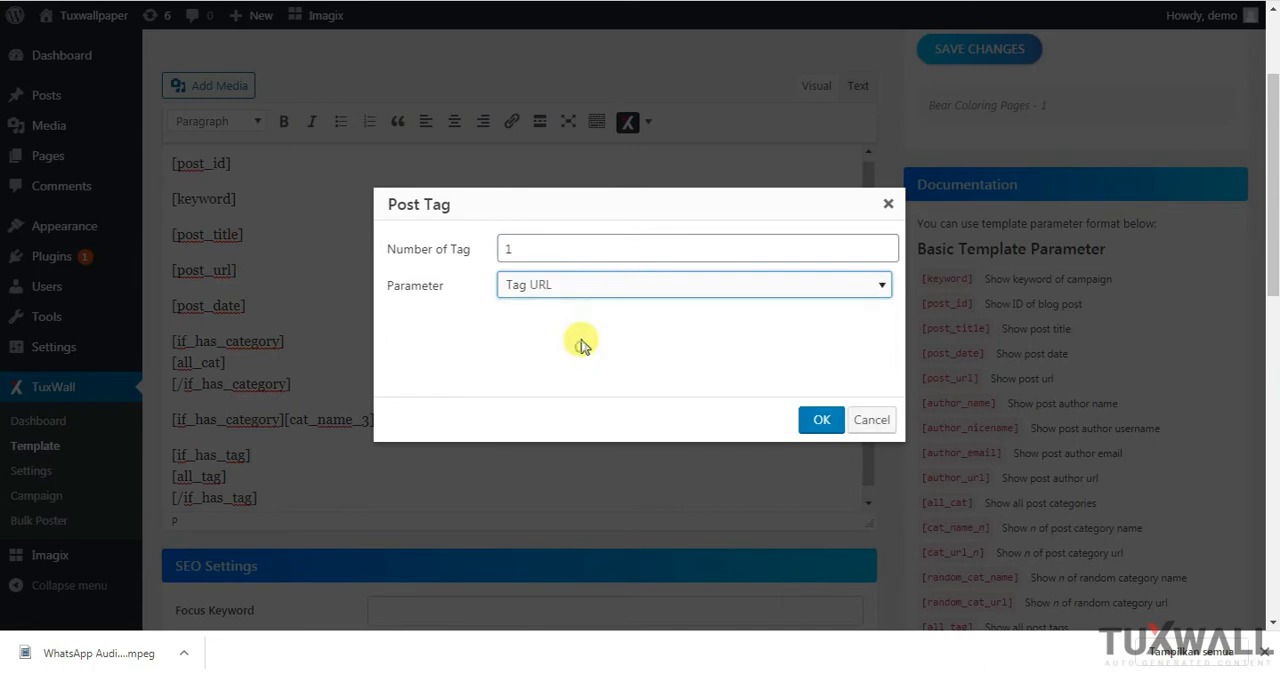
{"action": "left_click", "coordinate": [591, 289]}
{"action": "left_click", "coordinate": [573, 377]}
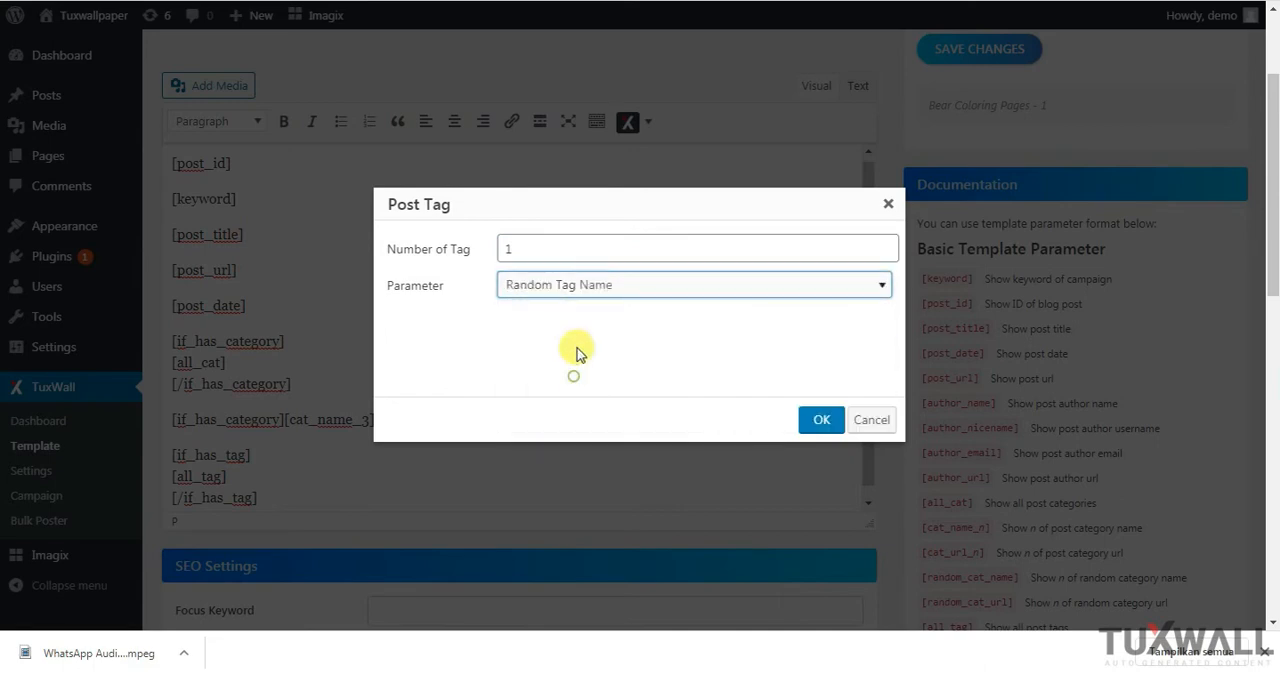
Choose Random Tag URL as the parameter, insert the custom tag shortcode, and move it onto its own line below the All Tag block
{"action": "left_click", "coordinate": [603, 287]}
{"action": "left_click", "coordinate": [597, 407]}
{"action": "left_click", "coordinate": [547, 249]}
{"action": "left_click", "coordinate": [822, 421]}
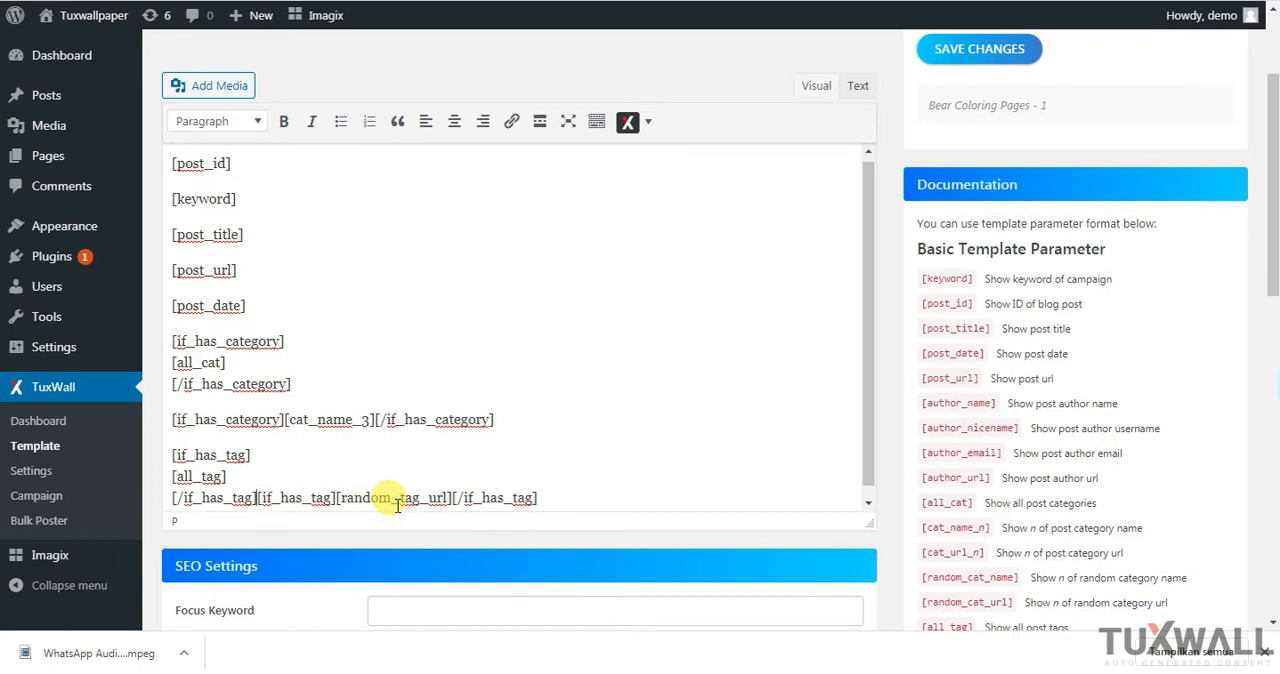
{"action": "key", "text": "Return"}
{"action": "left_click", "coordinate": [533, 459]}
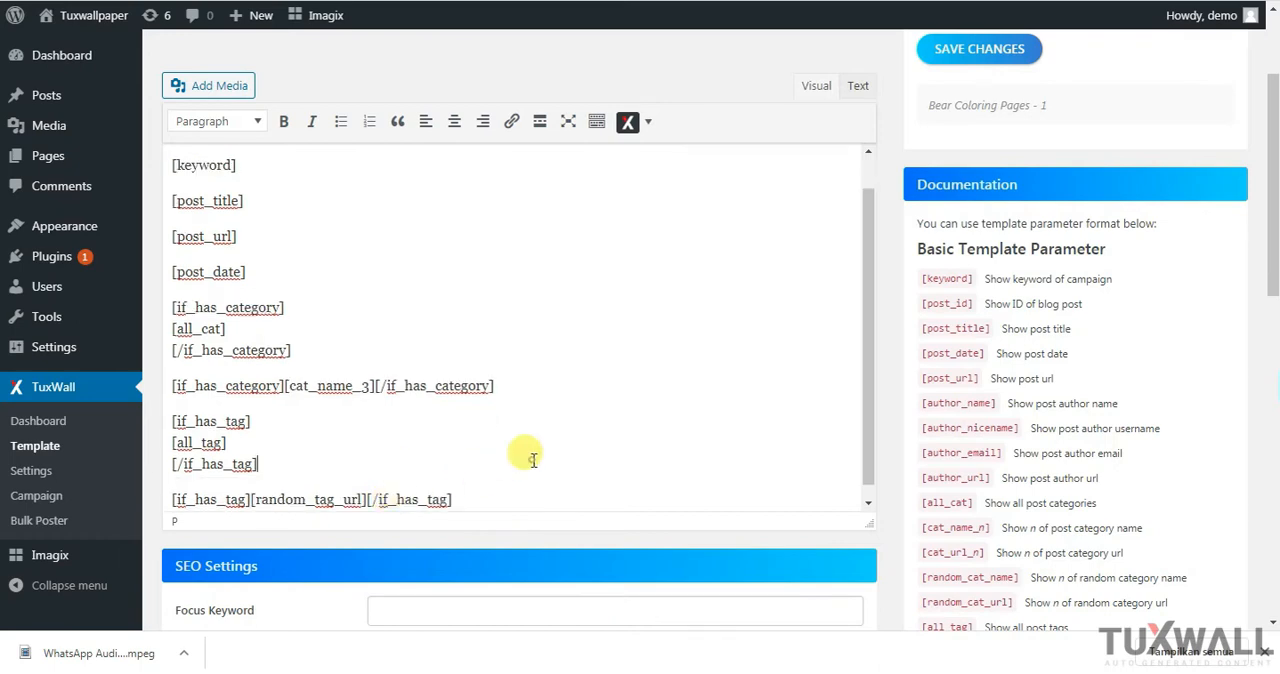
Insert the Featured Images shortcode on a new line below the random tag URL shortcode
{"action": "left_click", "coordinate": [532, 490]}
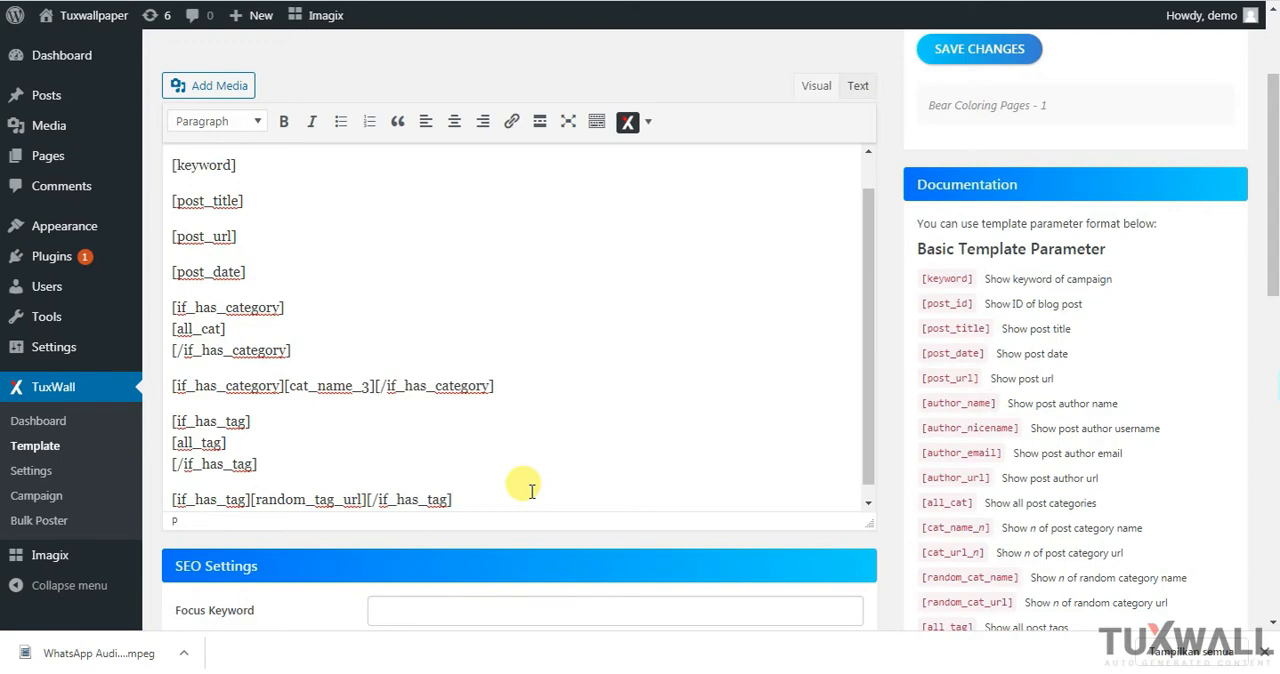
{"action": "scroll", "coordinate": [520, 480], "scroll_direction": "down", "scroll_amount": 1}
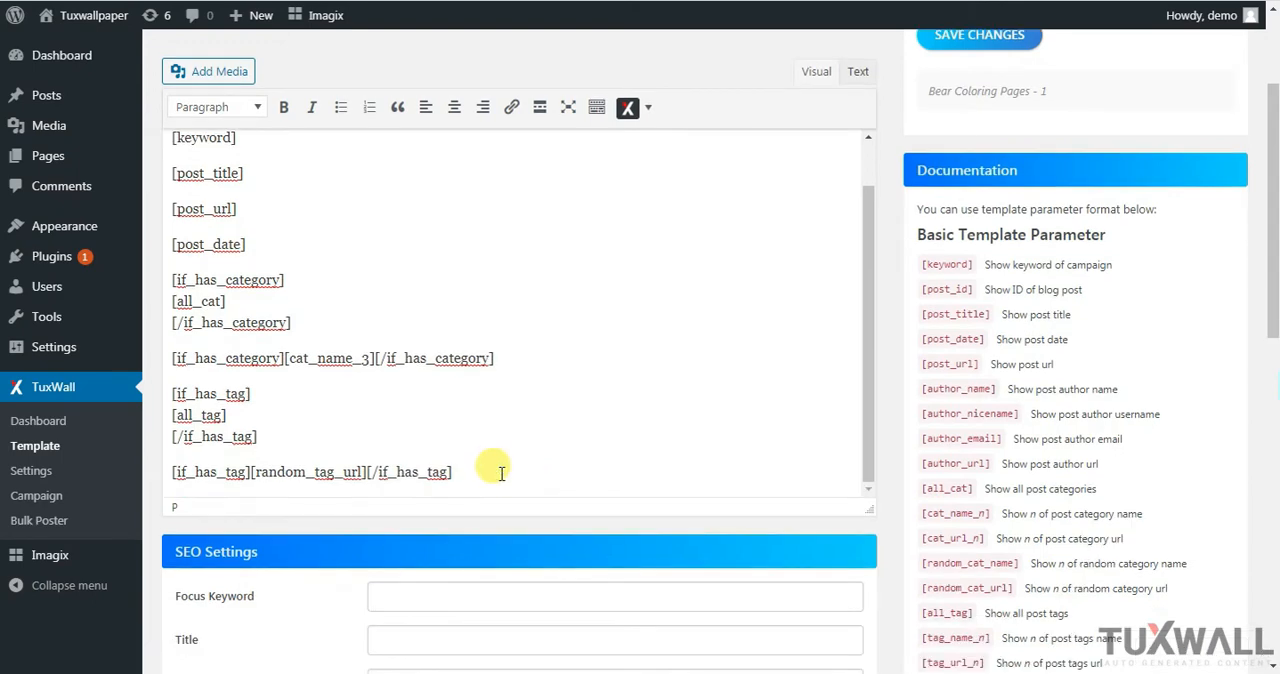
{"action": "key", "text": "Return"}
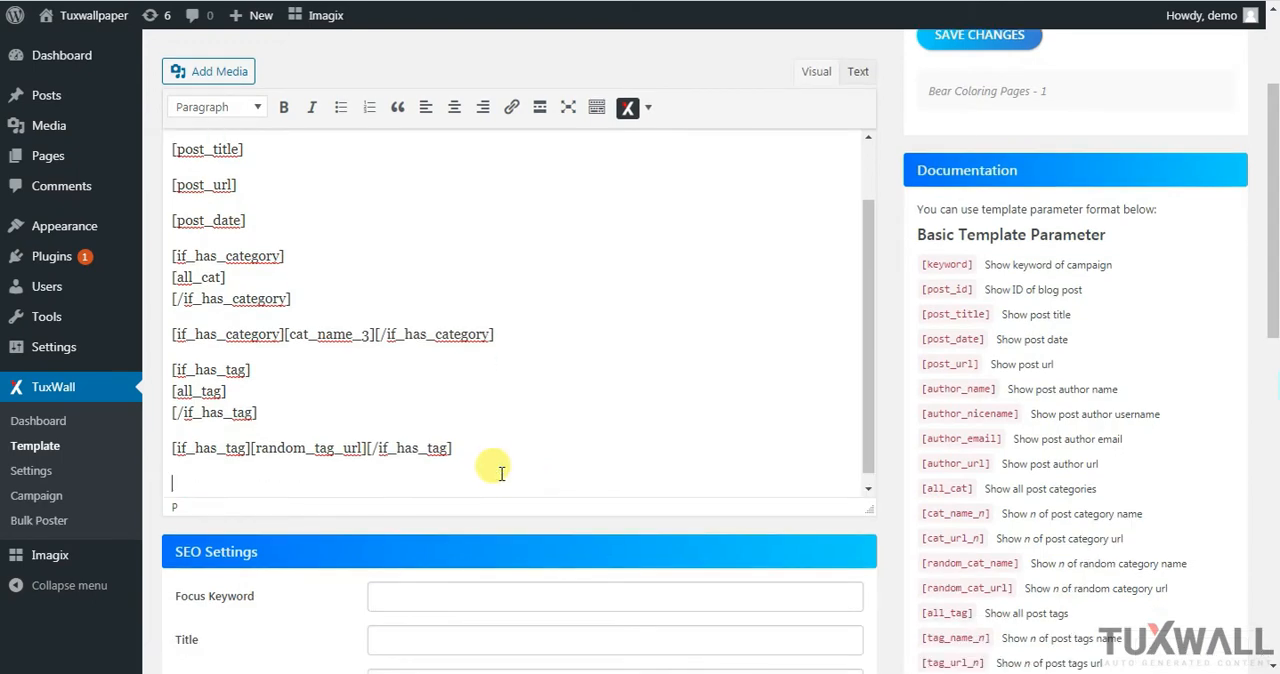
{"action": "left_click", "coordinate": [649, 108]}
{"action": "mouse_move", "coordinate": [673, 181]}
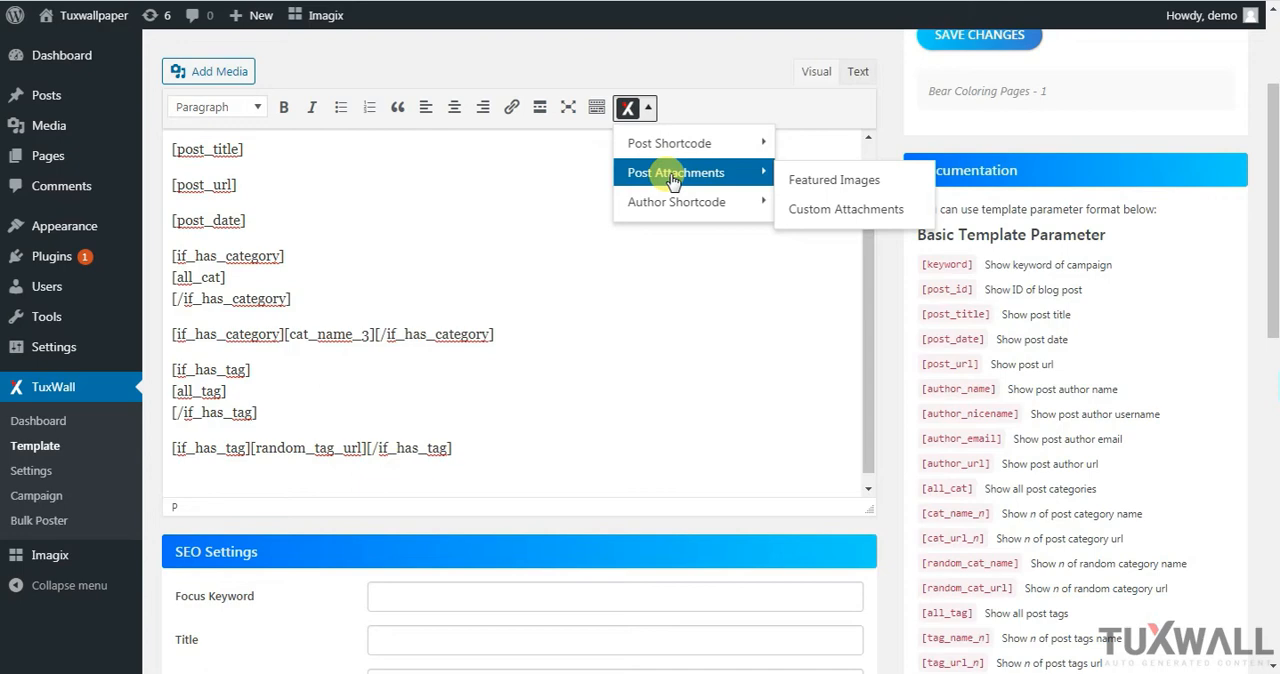
{"action": "left_click", "coordinate": [836, 181]}
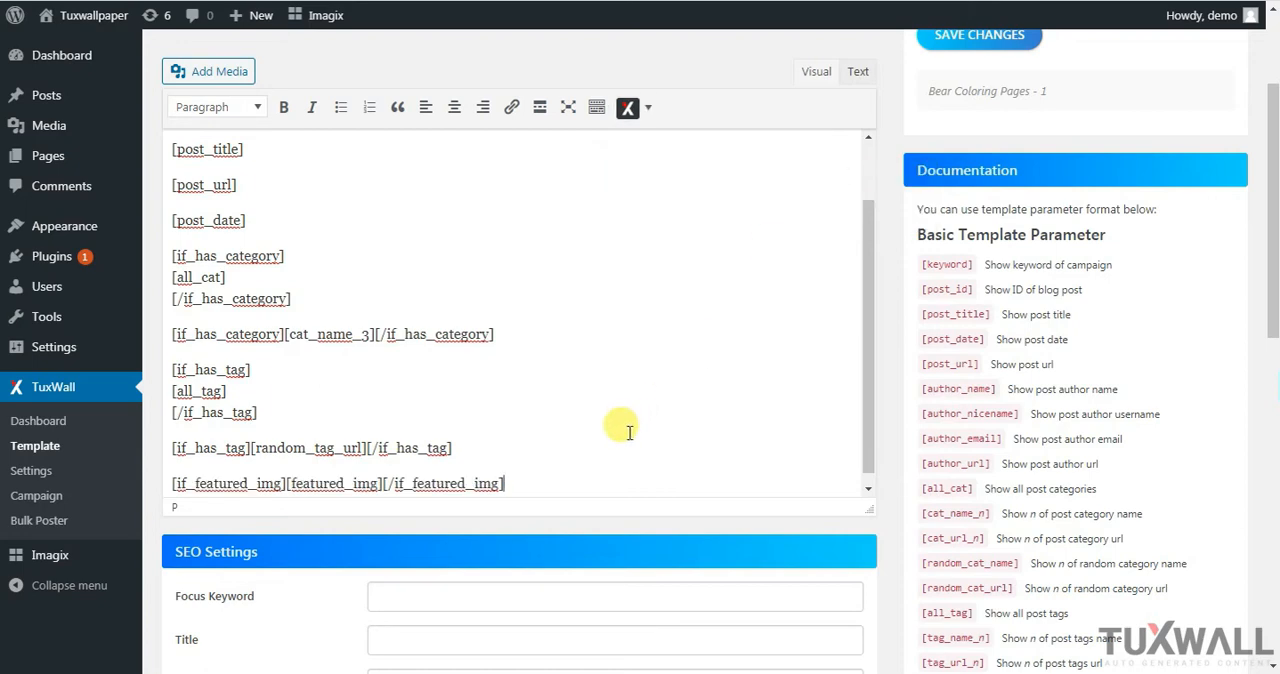
{"action": "double_click", "coordinate": [220, 481]}
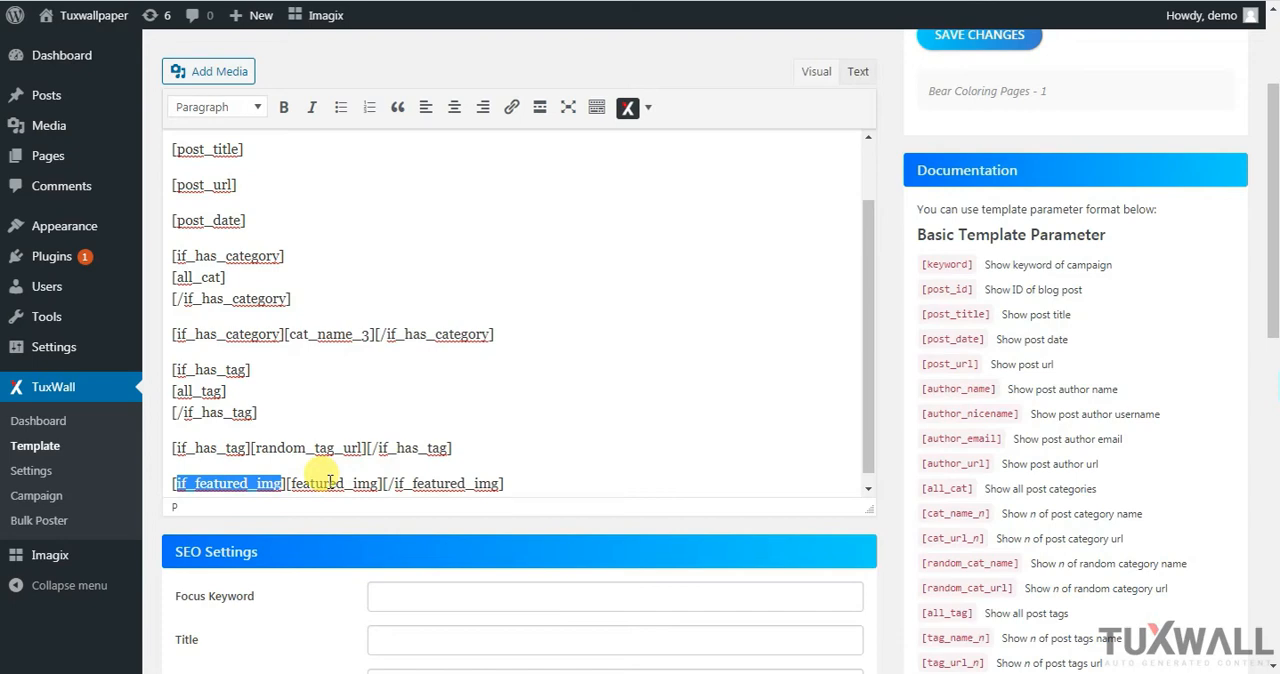
{"action": "left_click", "coordinate": [510, 483]}
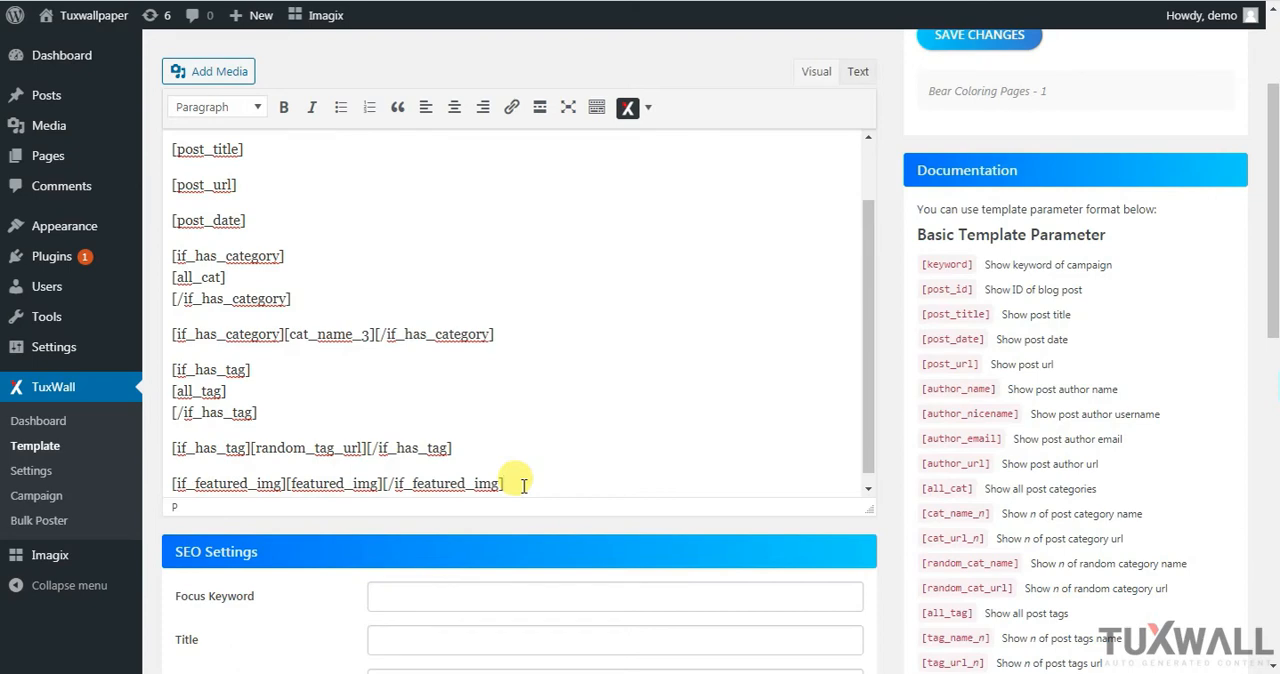
Start a Custom Attachments shortcode on a new line below the featured image shortcode and set its image size to Large
{"action": "key", "text": "Return"}
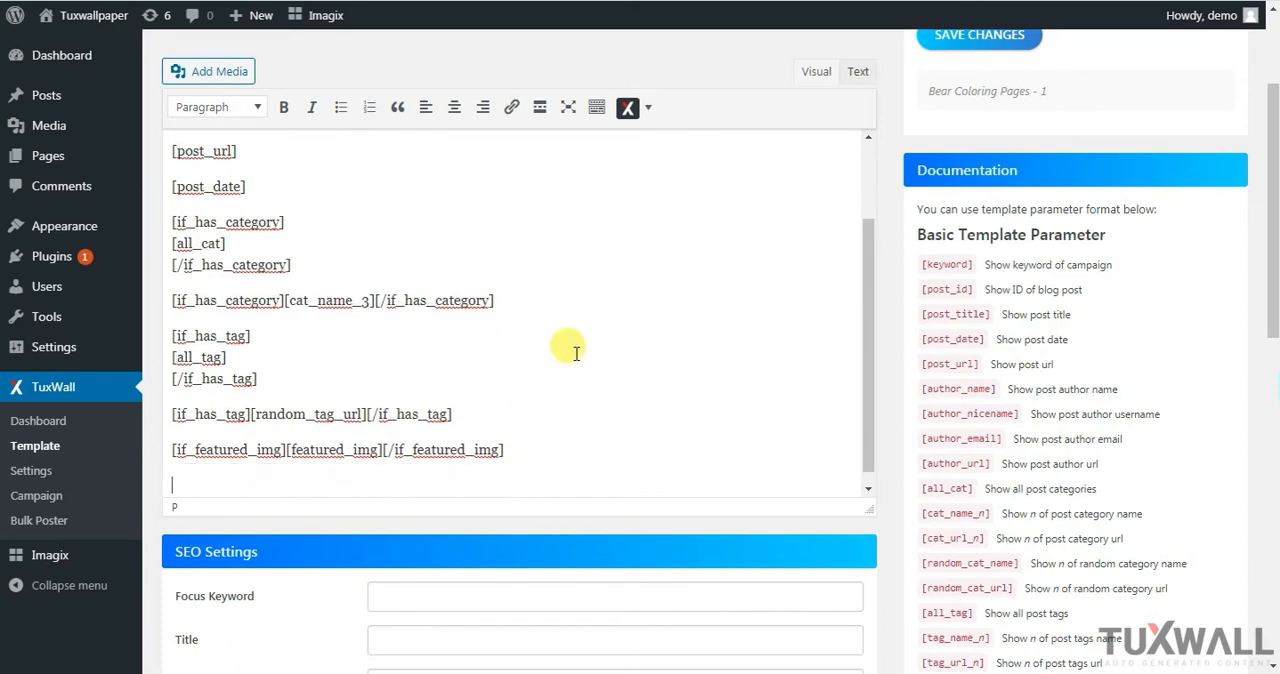
{"action": "left_click", "coordinate": [650, 107]}
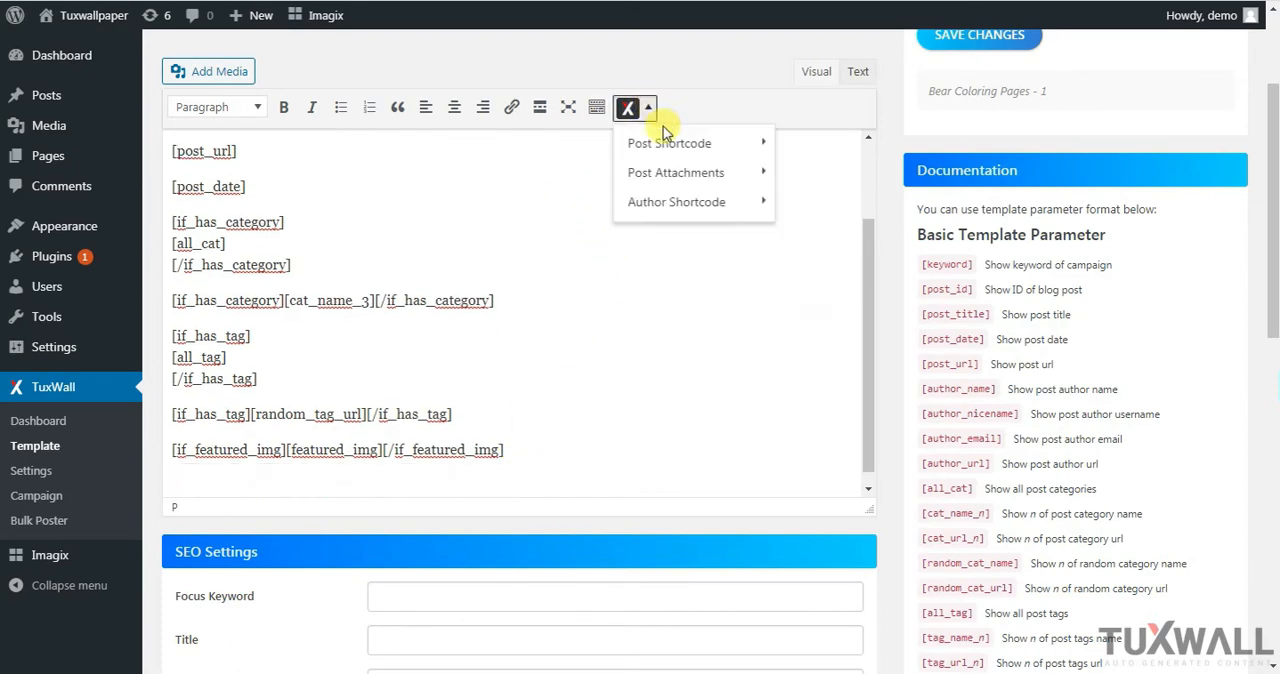
{"action": "left_click", "coordinate": [845, 212]}
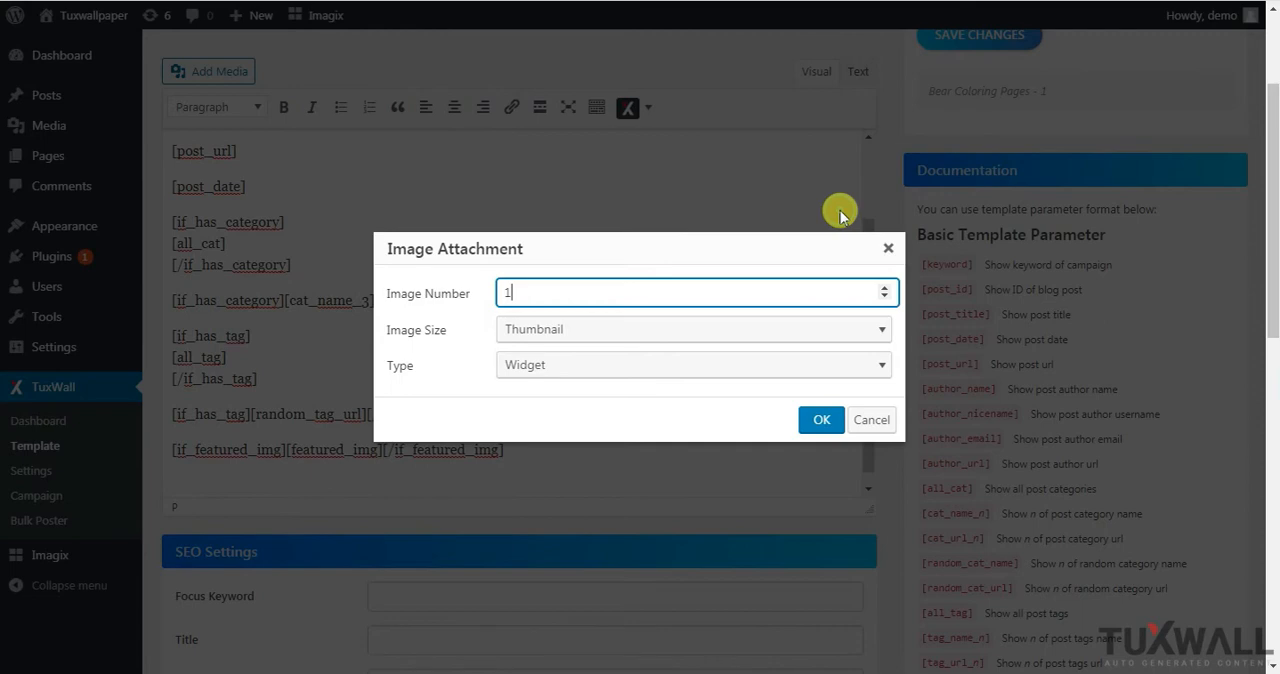
{"action": "left_click", "coordinate": [569, 333]}
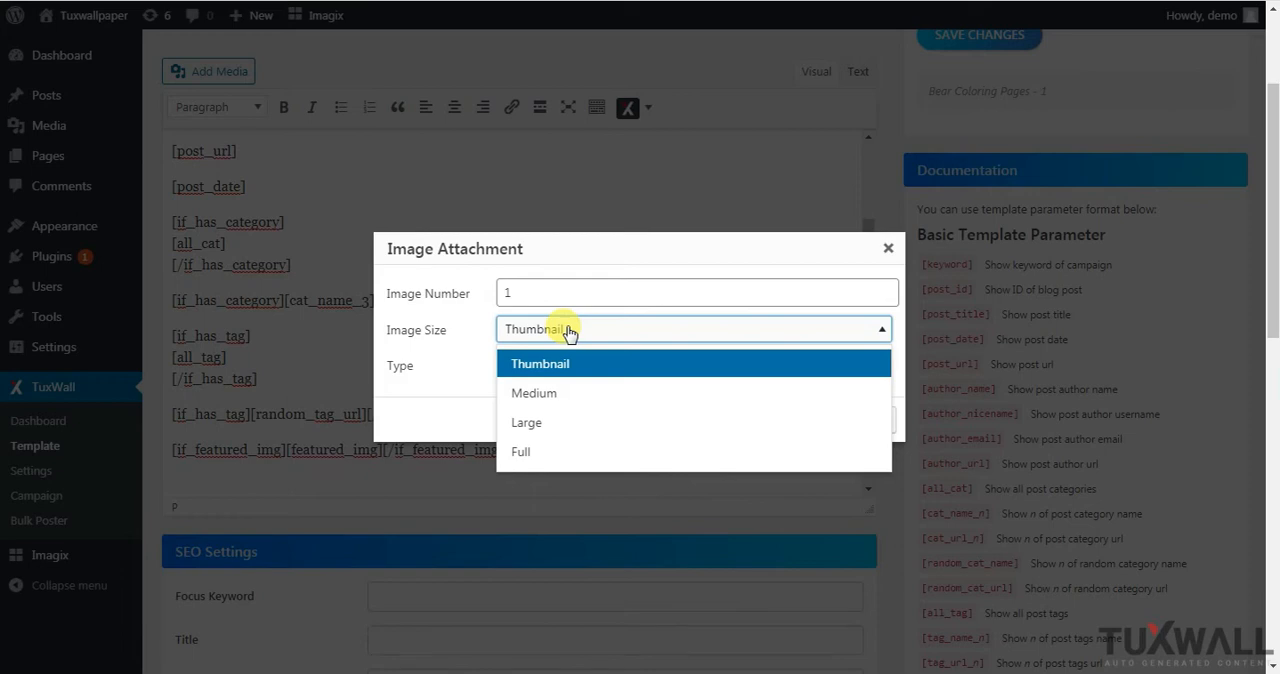
{"action": "left_click", "coordinate": [553, 422]}
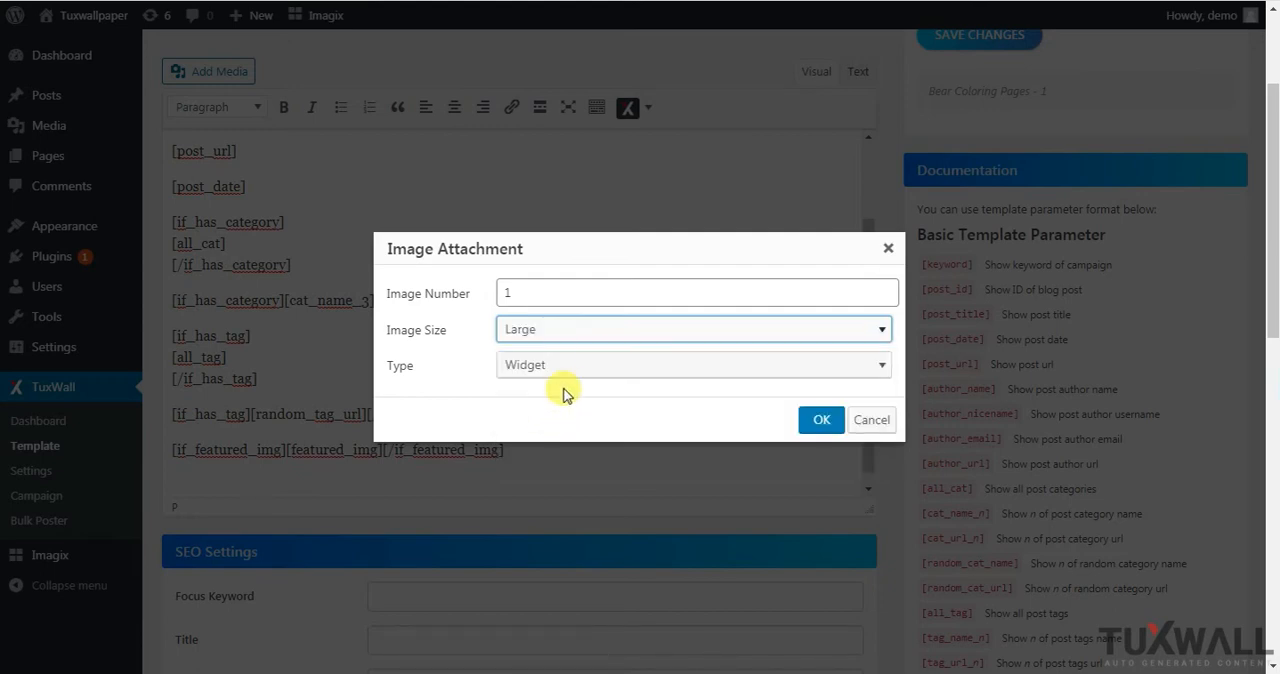
Examine the full range of Type options offered for the image attachment shortcode
{"action": "left_click", "coordinate": [568, 370]}
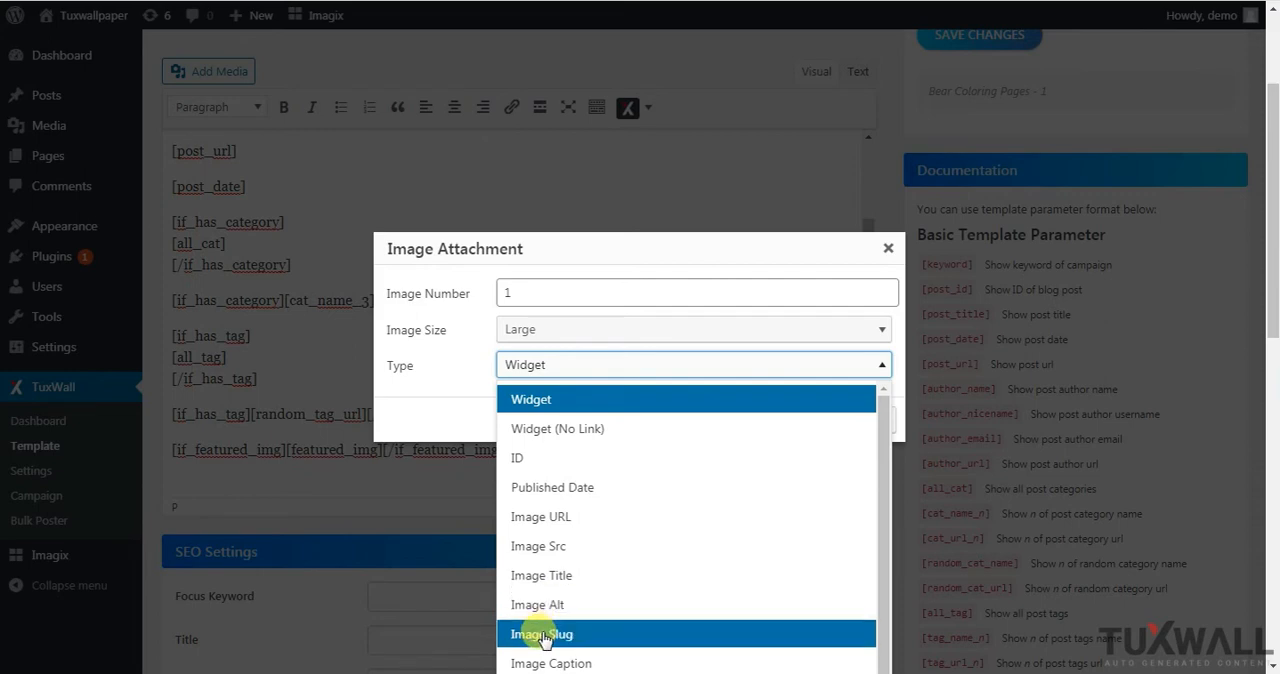
{"action": "left_click_drag", "start_coordinate": [885, 646], "coordinate": [886, 673]}
{"action": "left_click_drag", "start_coordinate": [885, 614], "coordinate": [884, 651]}
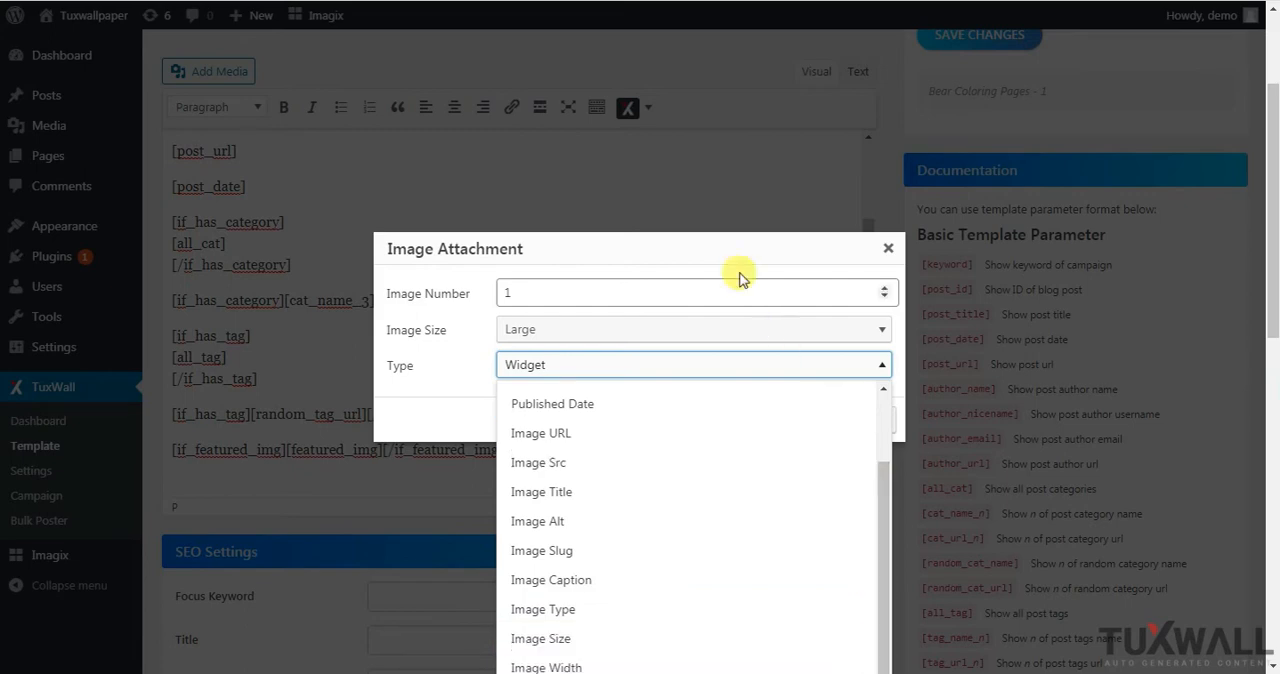
{"action": "left_click_drag", "start_coordinate": [729, 248], "coordinate": [737, 114]}
{"action": "left_click", "coordinate": [840, 229]}
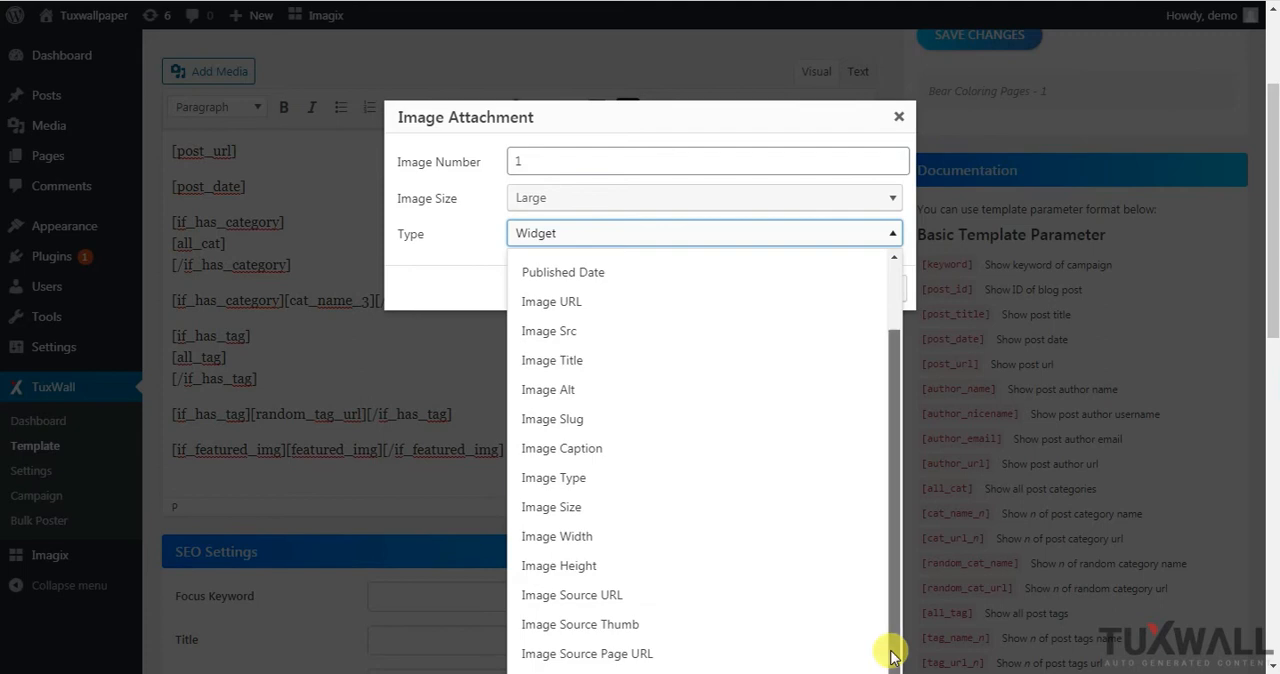
{"action": "left_click_drag", "start_coordinate": [654, 111], "coordinate": [652, 48]}
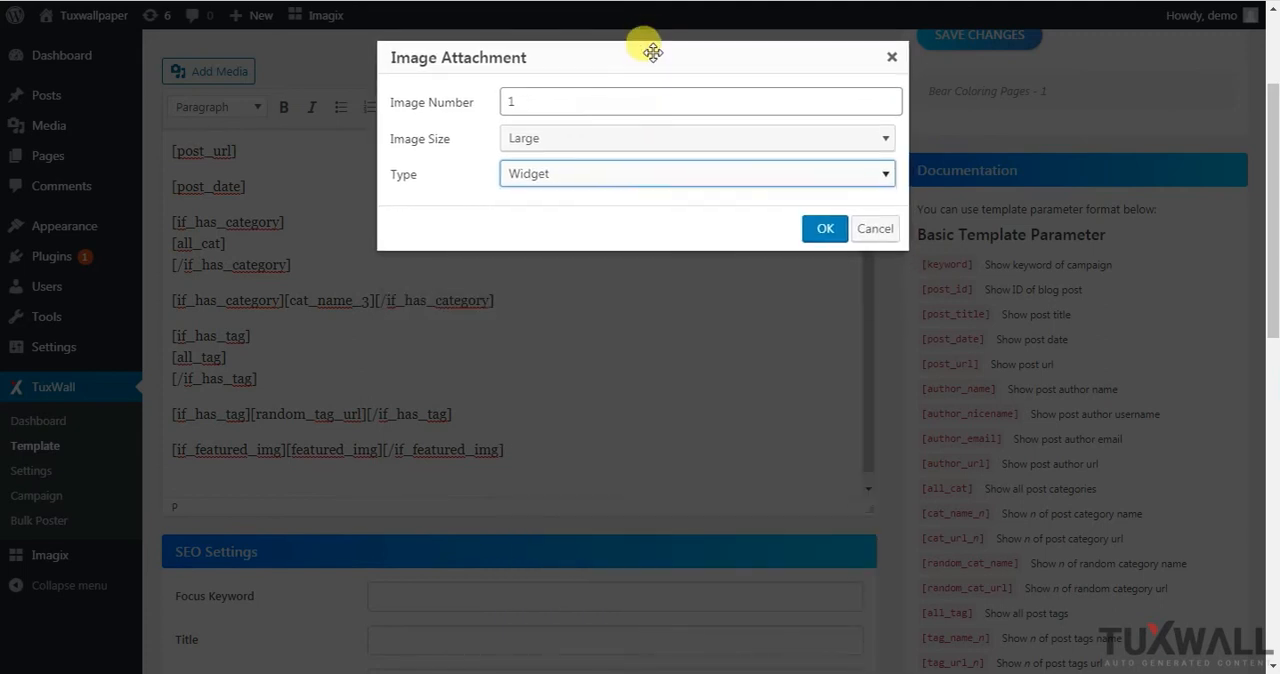
{"action": "left_click", "coordinate": [681, 167]}
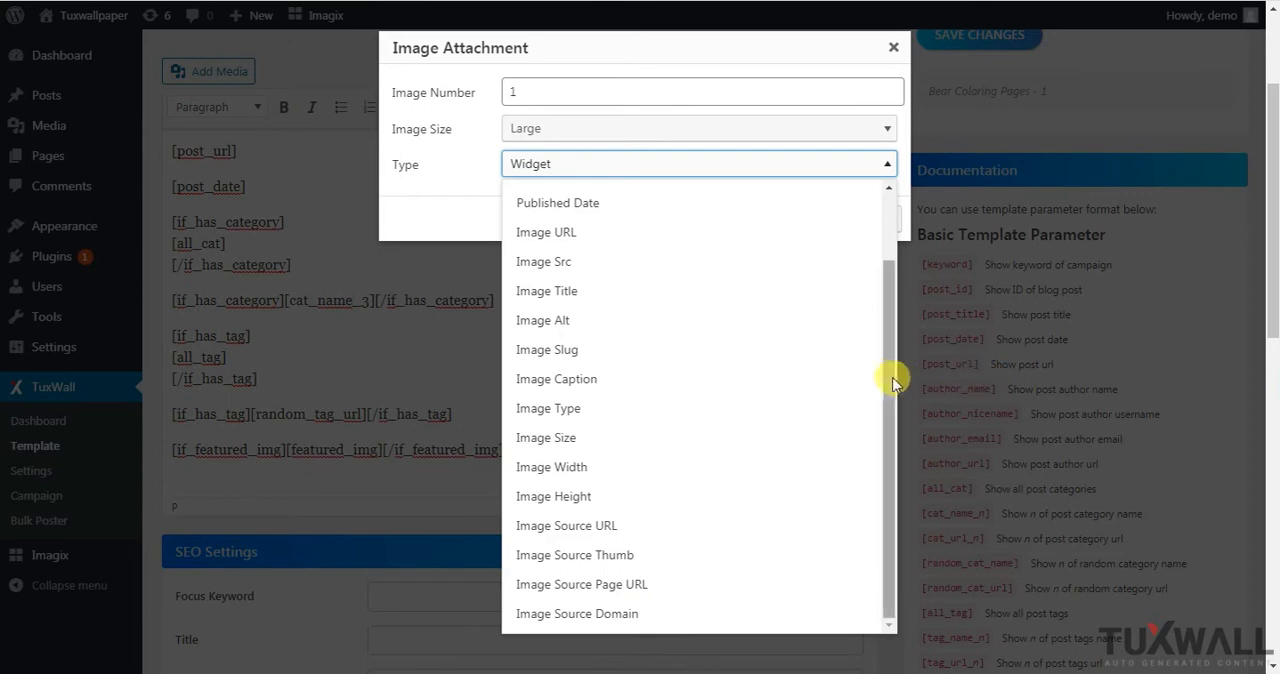
{"action": "left_click_drag", "start_coordinate": [894, 400], "coordinate": [930, 220]}
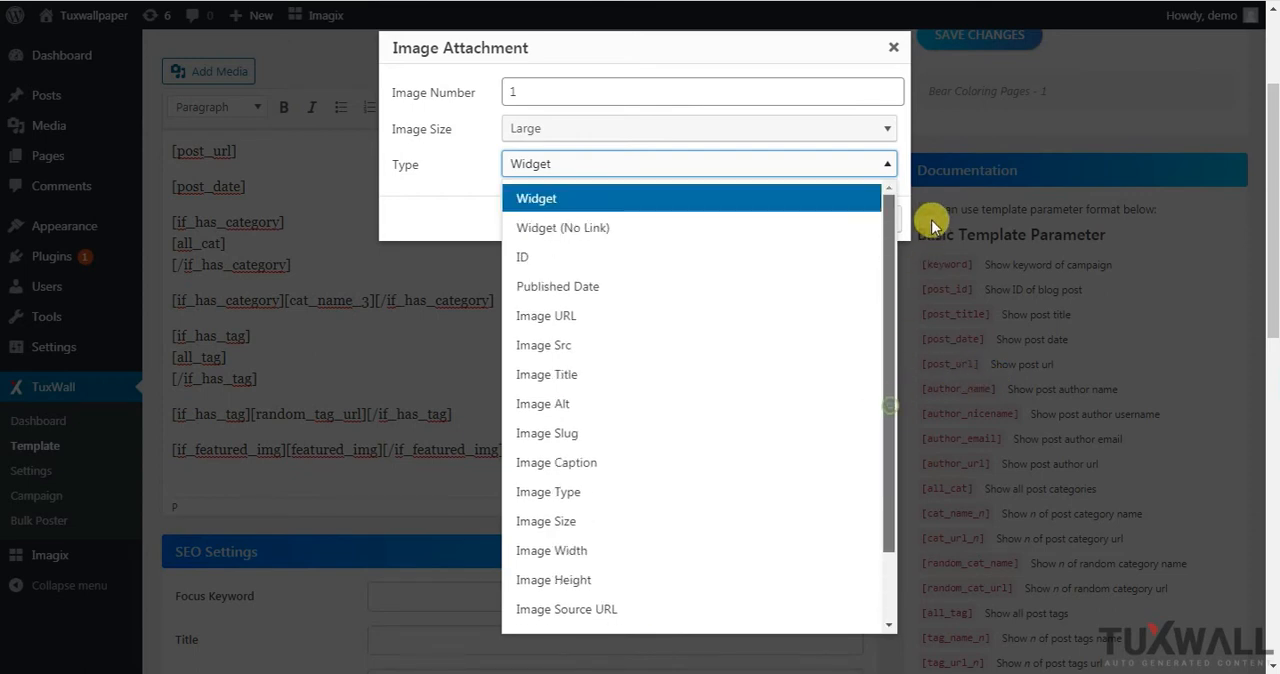
Choose Widget as the type and insert the image attachment shortcode for image 1 into the template content
{"action": "left_click", "coordinate": [630, 201]}
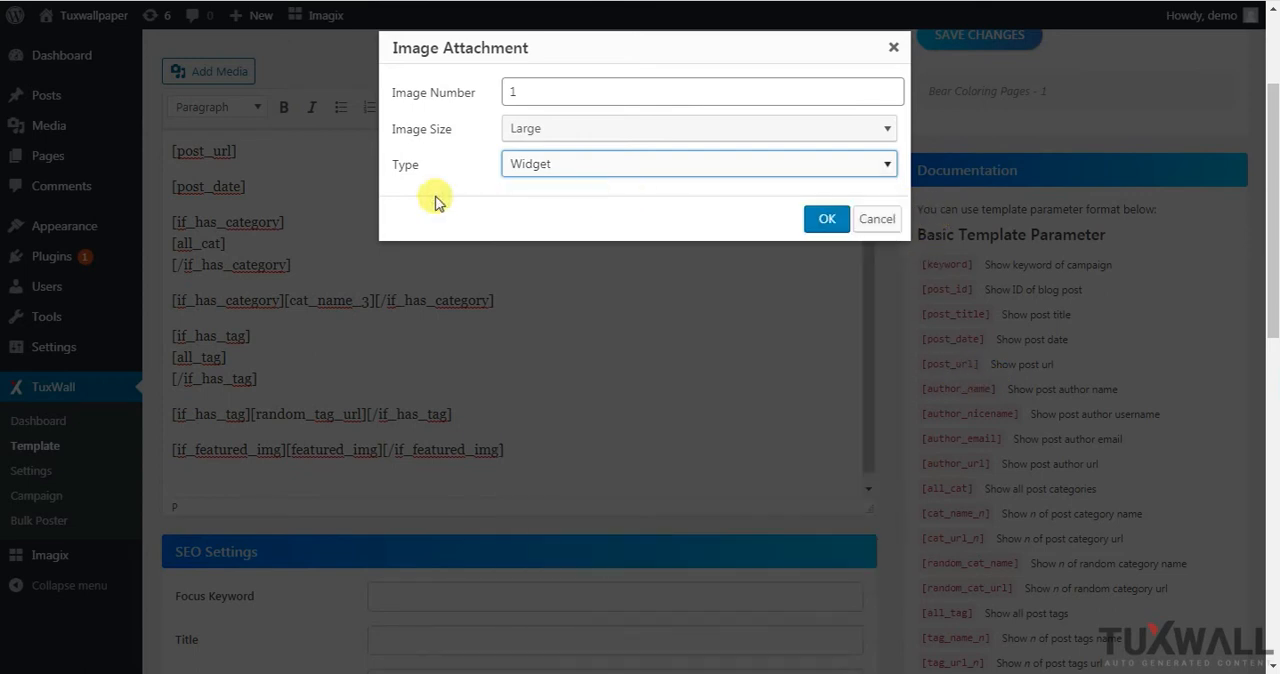
{"action": "left_click", "coordinate": [829, 220]}
{"action": "left_click_drag", "start_coordinate": [870, 388], "coordinate": [865, 421]}
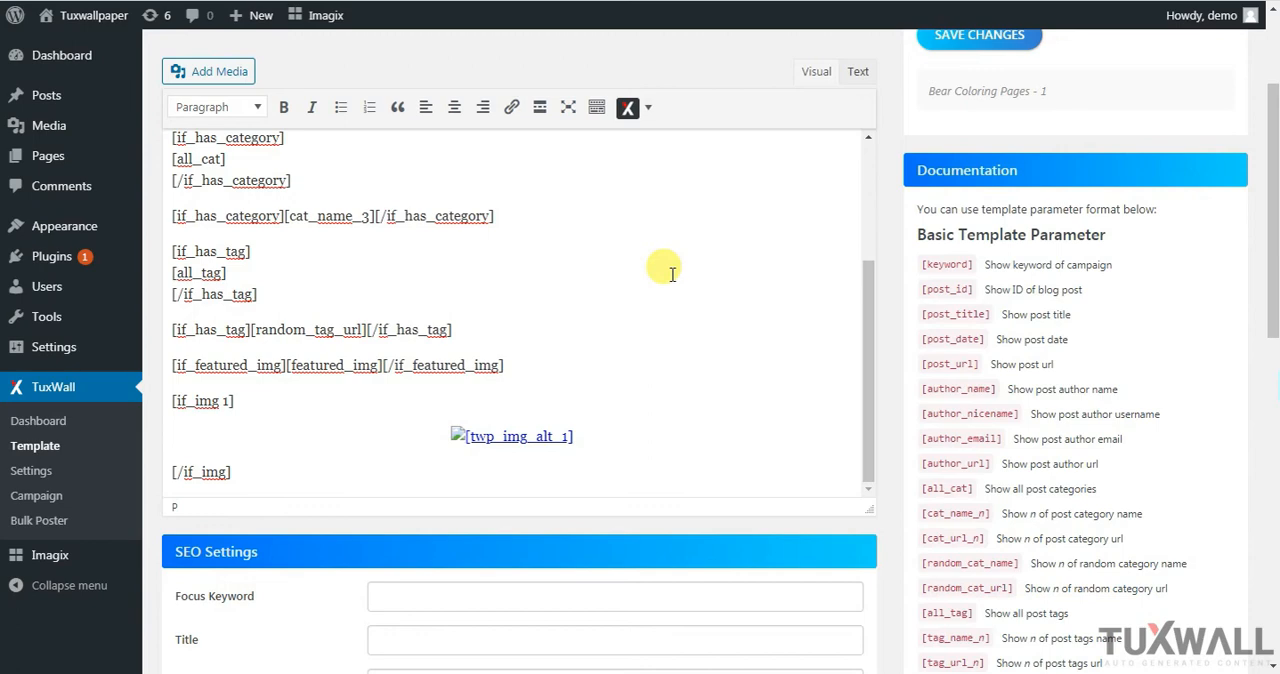
Show the content as HTML text and paste a copy of the [if_img 1] block below the original, separated by a blank line
{"action": "left_click", "coordinate": [858, 72]}
{"action": "left_click_drag", "start_coordinate": [863, 194], "coordinate": [831, 371]}
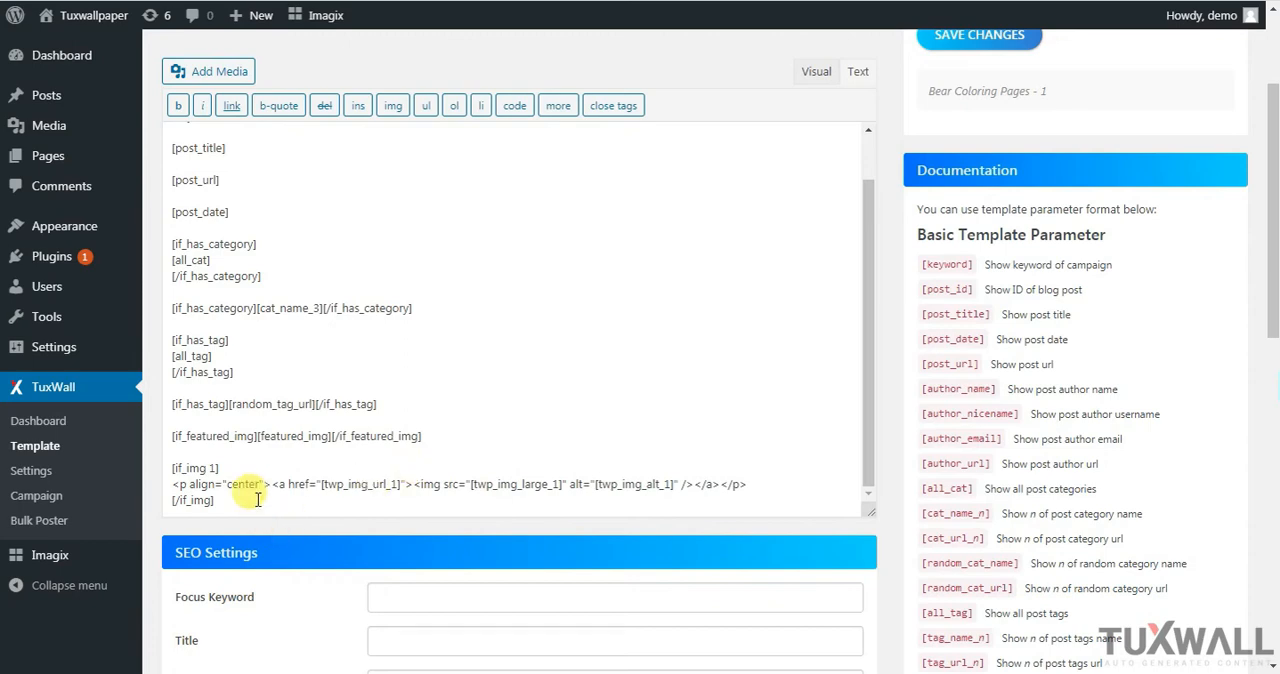
{"action": "left_click_drag", "start_coordinate": [238, 502], "coordinate": [174, 463]}
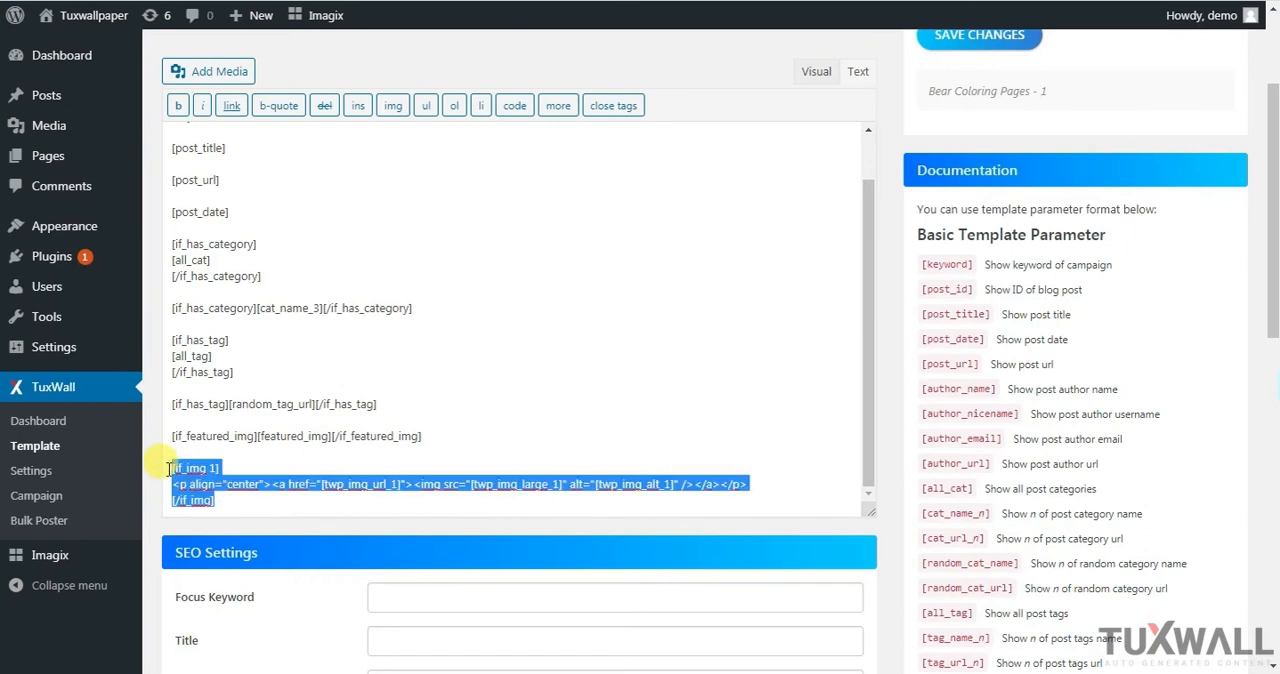
{"action": "right_click", "coordinate": [202, 482]}
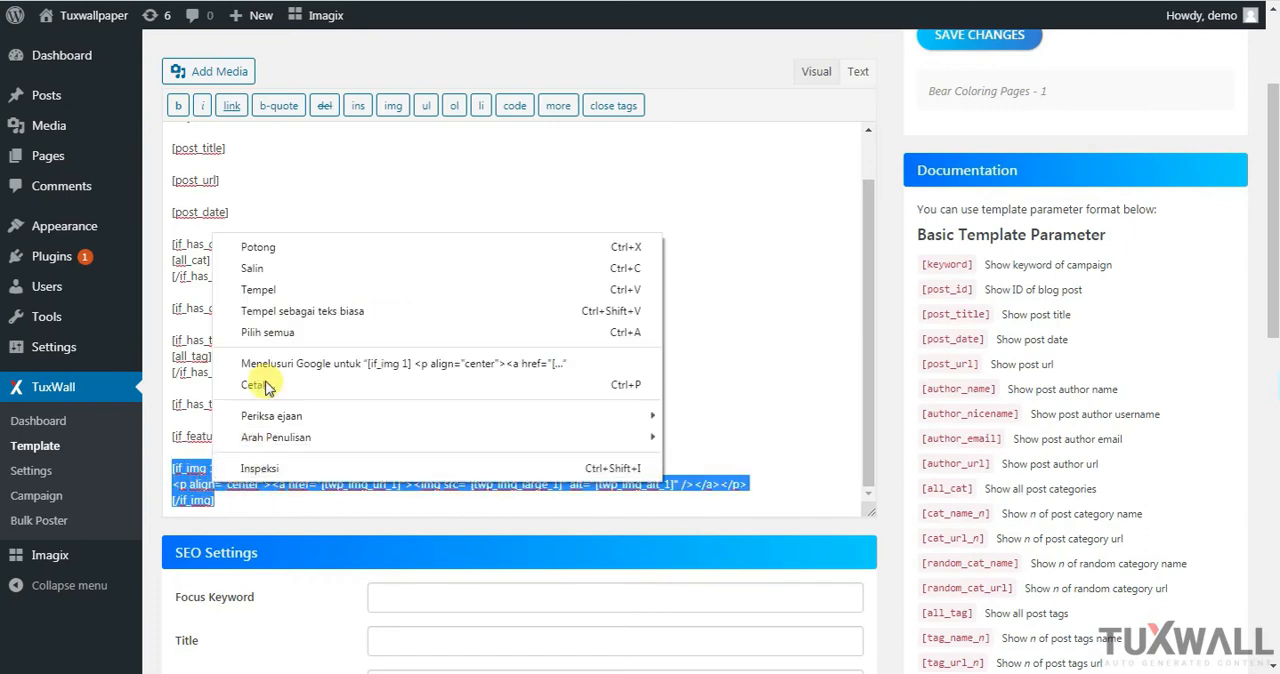
{"action": "left_click", "coordinate": [286, 268]}
{"action": "left_click", "coordinate": [238, 503]}
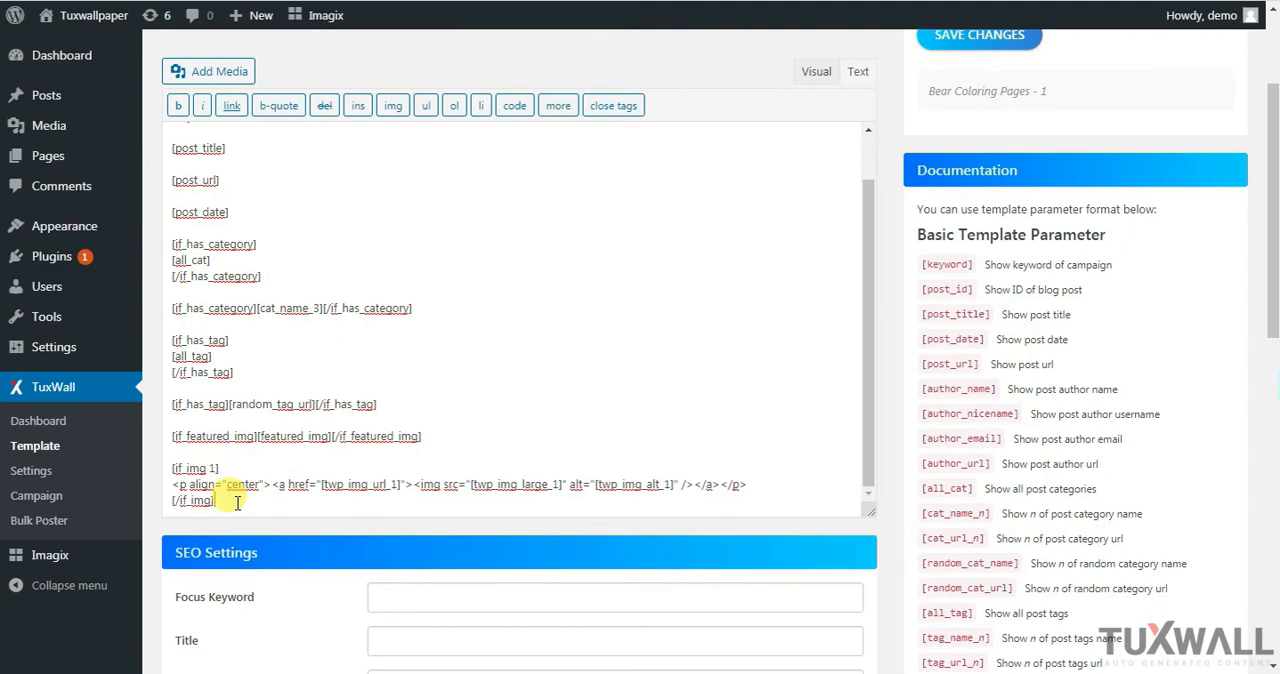
{"action": "key", "text": "Return"}
{"action": "key", "text": "Return"}
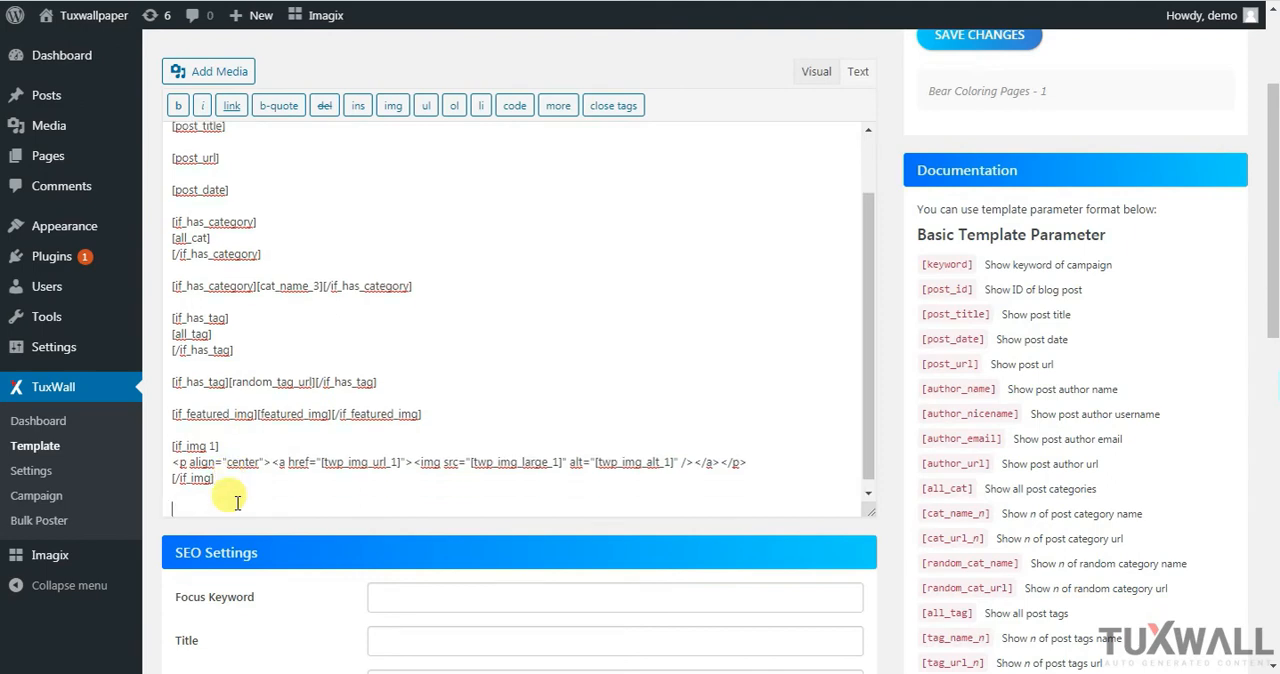
{"action": "key", "text": "ctrl+v"}
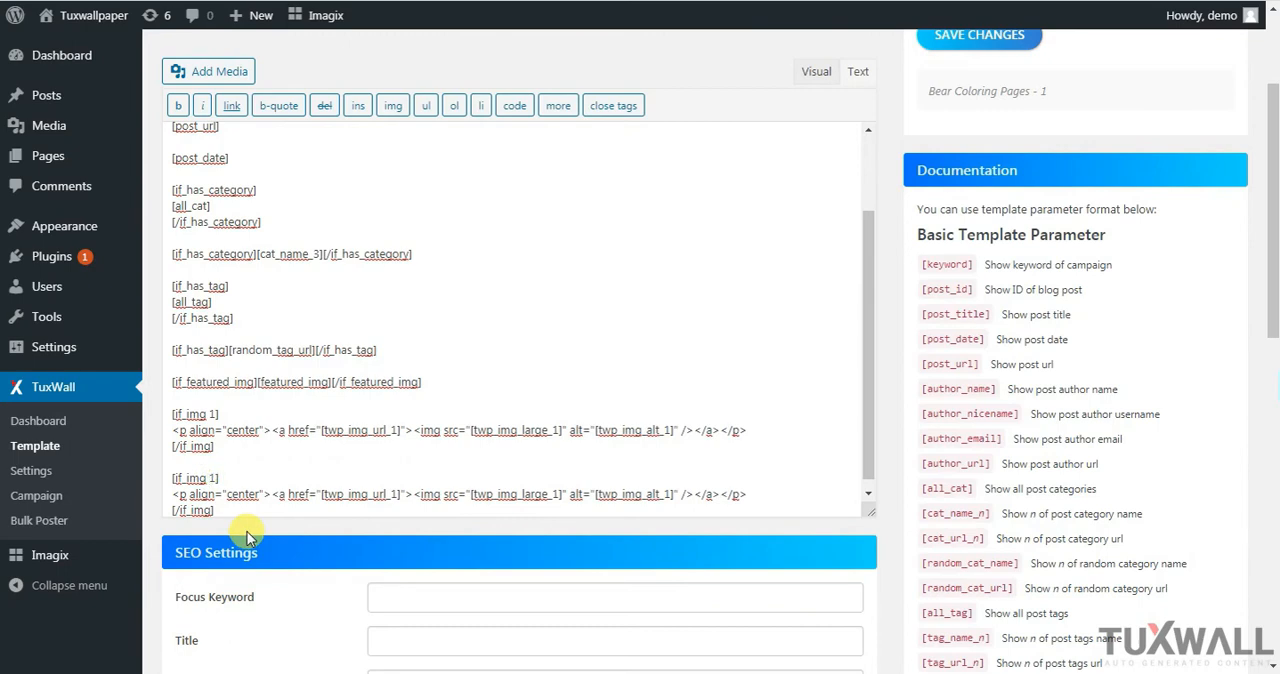
Renumber the copied image block to image 2 in its condition, link URL, large image source and alt shortcodes
{"action": "key", "text": "BackSpace"}
{"action": "type", "text": "2"}
{"action": "left_click", "coordinate": [397, 495]}
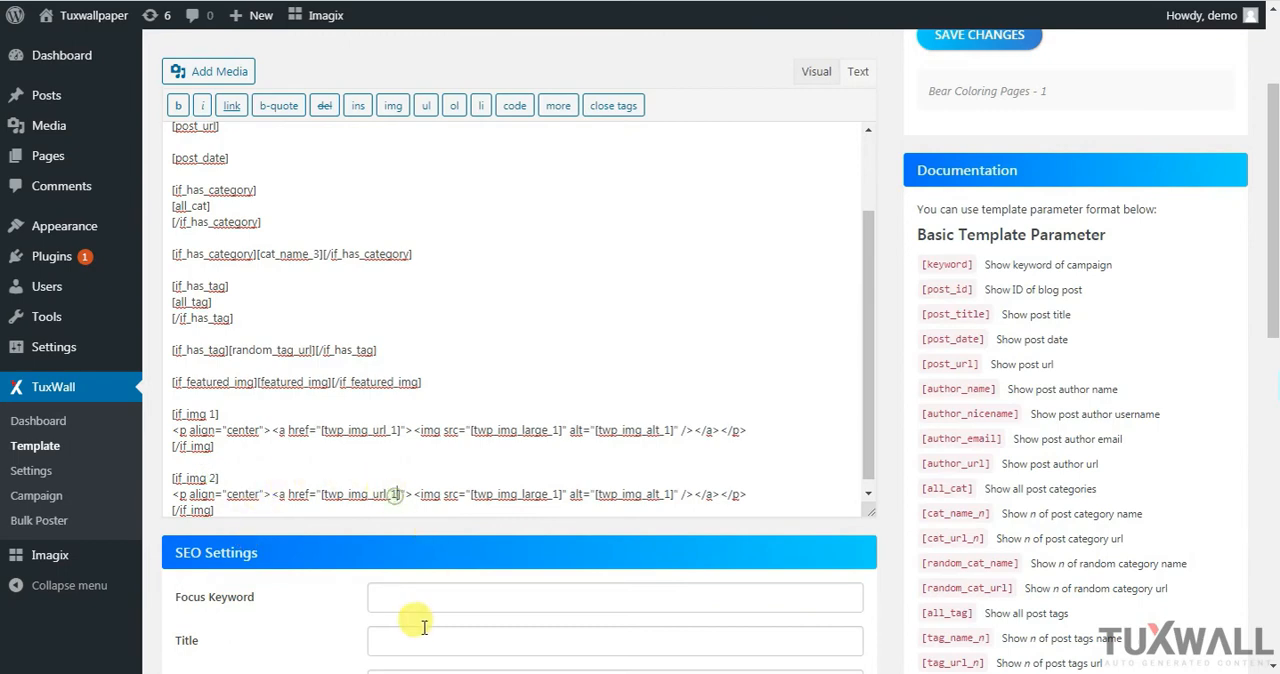
{"action": "key", "text": "BackSpace"}
{"action": "type", "text": "2"}
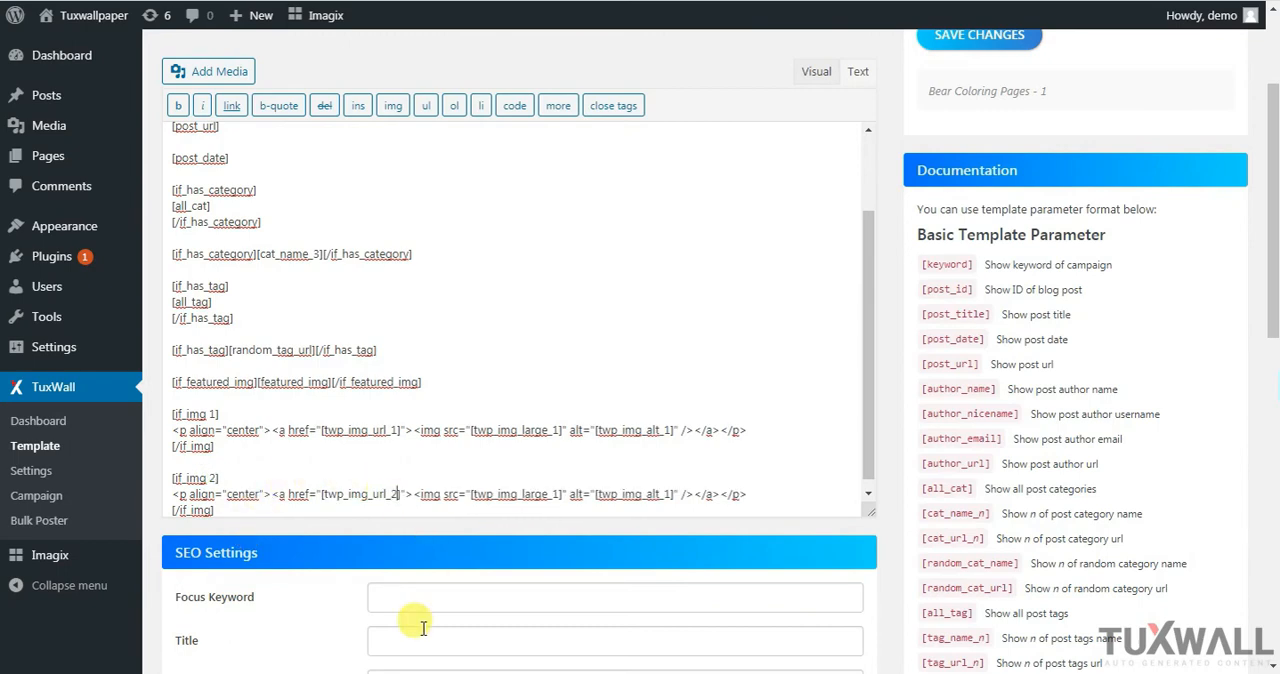
{"action": "left_click", "coordinate": [557, 494]}
{"action": "key", "text": "BackSpace"}
{"action": "type", "text": "2"}
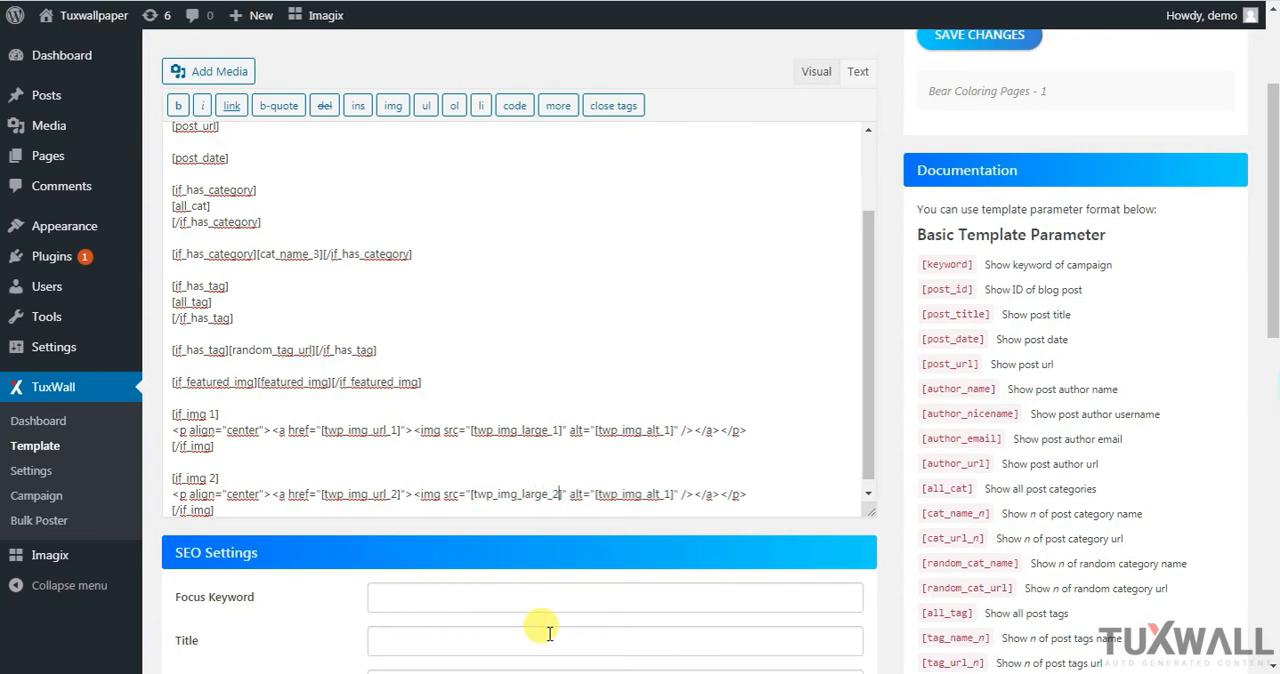
{"action": "left_click", "coordinate": [668, 494]}
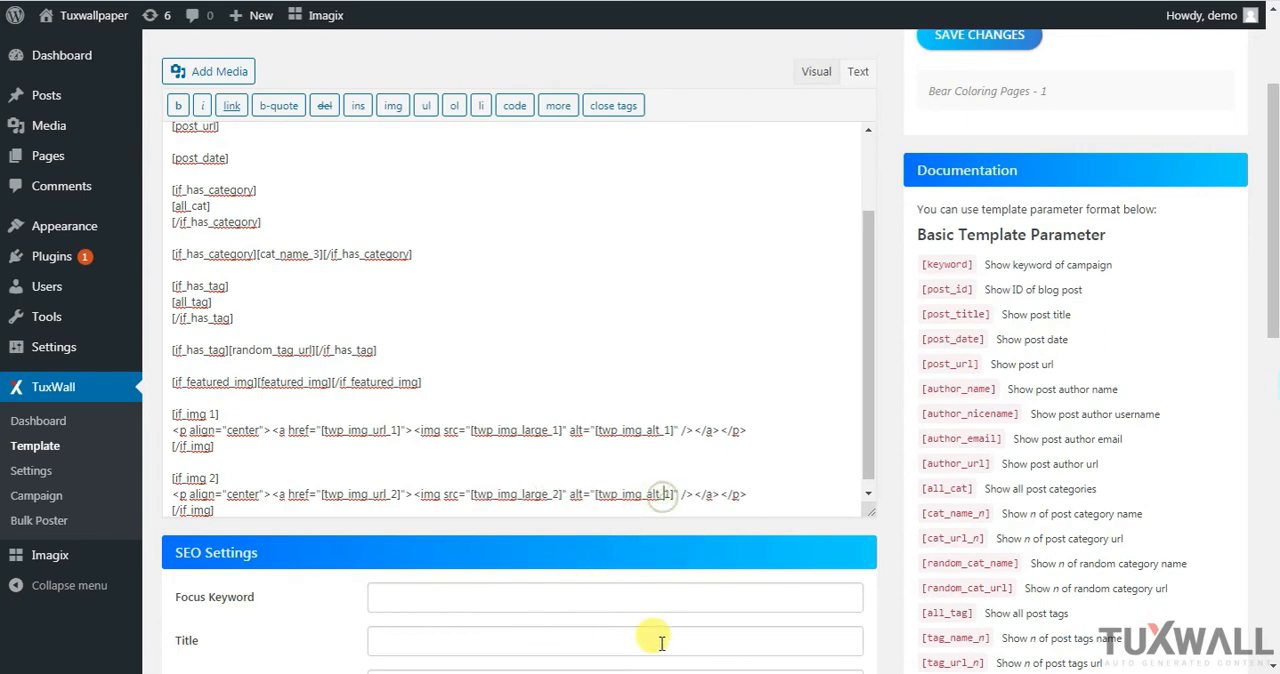
{"action": "key", "text": "BackSpace"}
{"action": "type", "text": "2"}
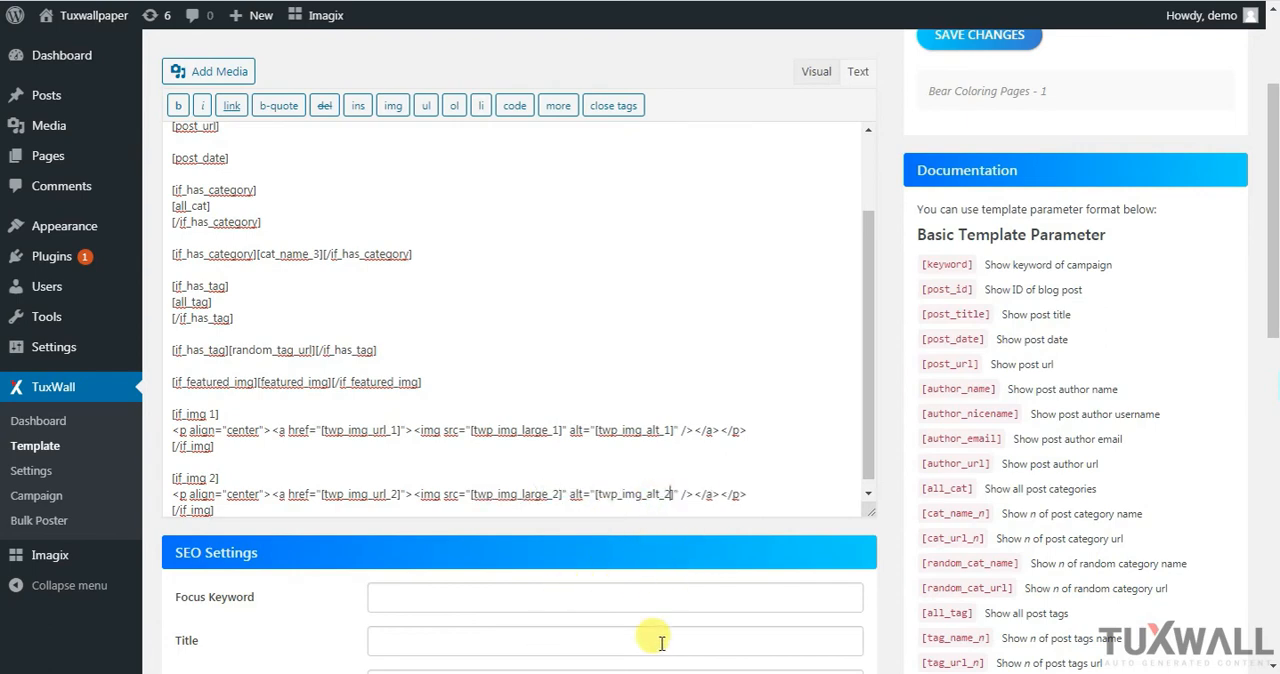
{"action": "left_click", "coordinate": [405, 478]}
{"action": "left_click", "coordinate": [307, 510]}
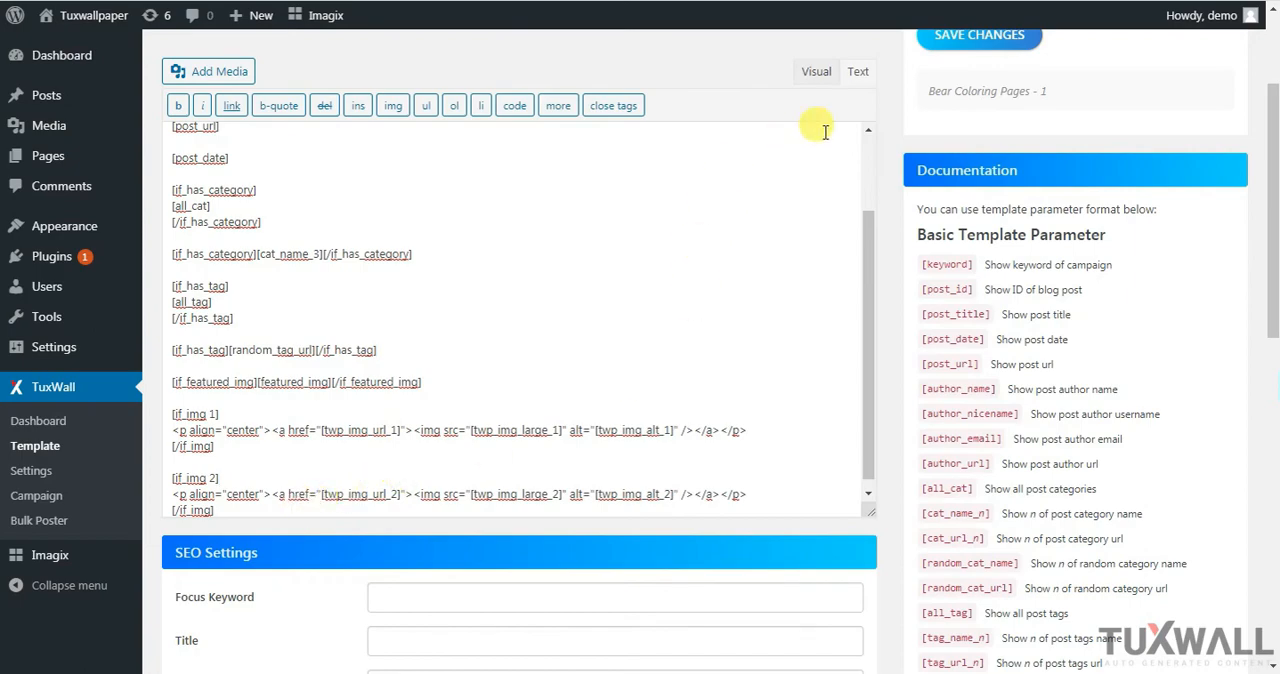
Return to the visual view and start a custom image attachment shortcode for image number 3 on a new line below the image 2 block
{"action": "left_click", "coordinate": [826, 78]}
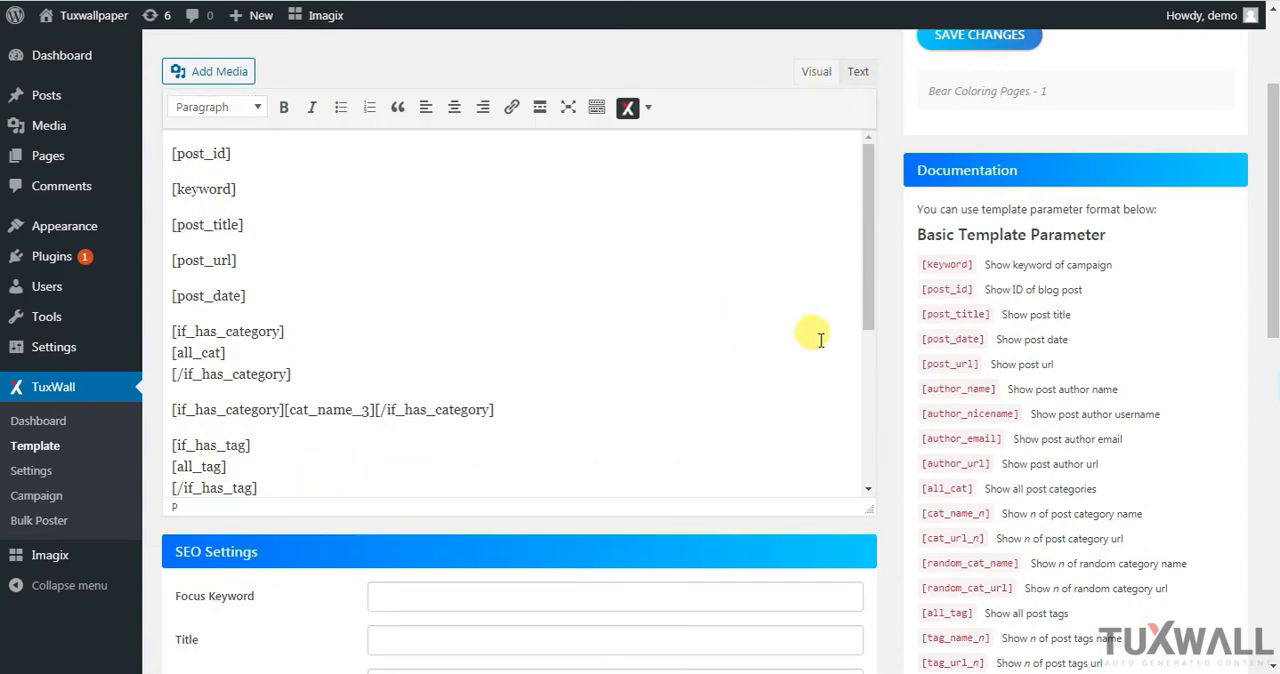
{"action": "left_click_drag", "start_coordinate": [870, 310], "coordinate": [849, 497]}
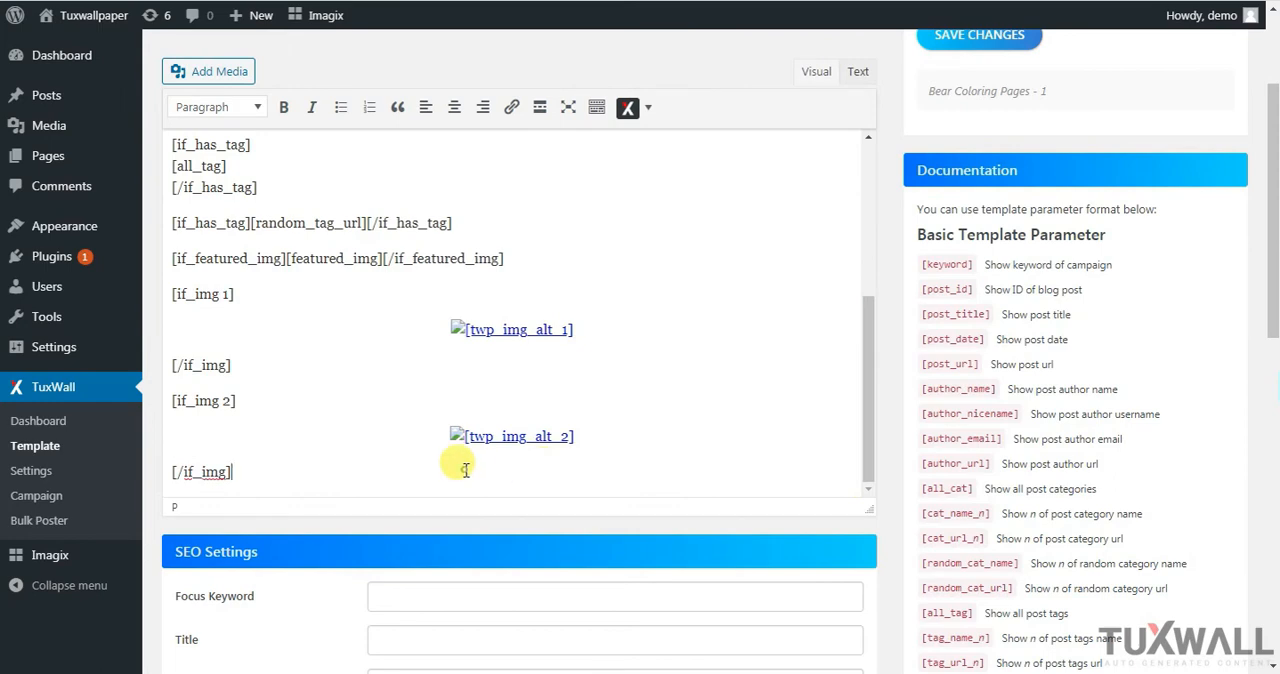
{"action": "scroll", "coordinate": [465, 466], "scroll_direction": "down", "scroll_amount": 1}
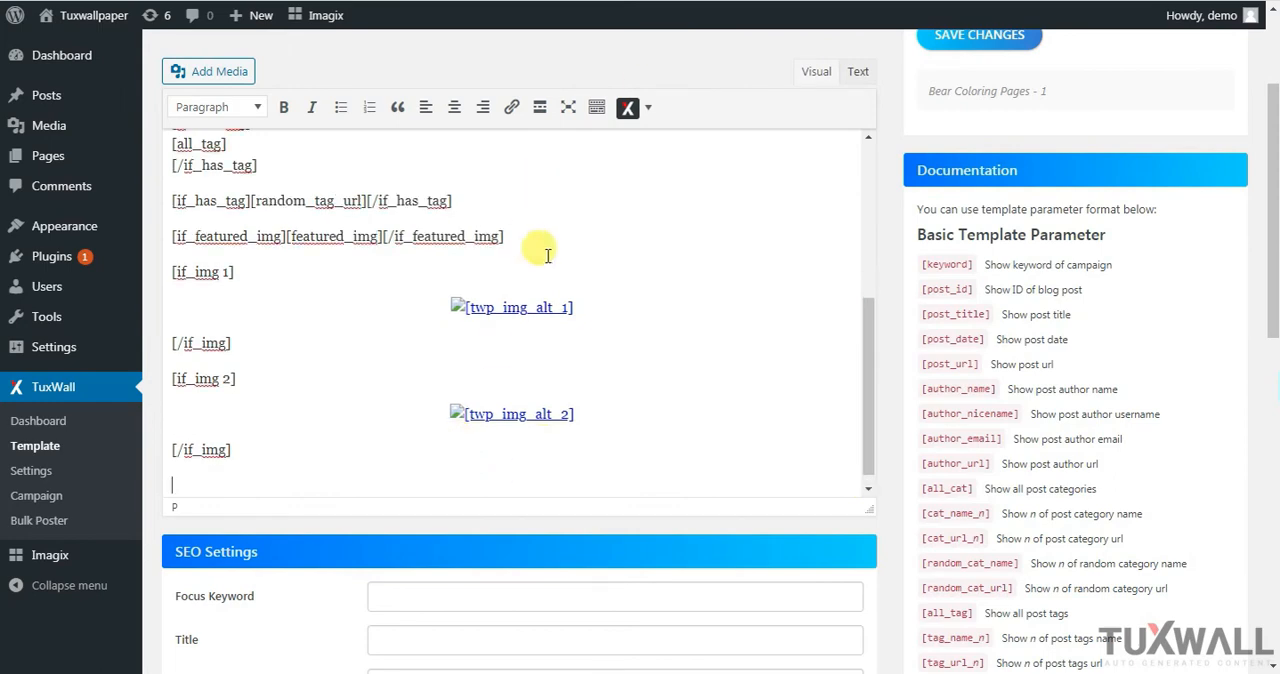
{"action": "left_click", "coordinate": [648, 107]}
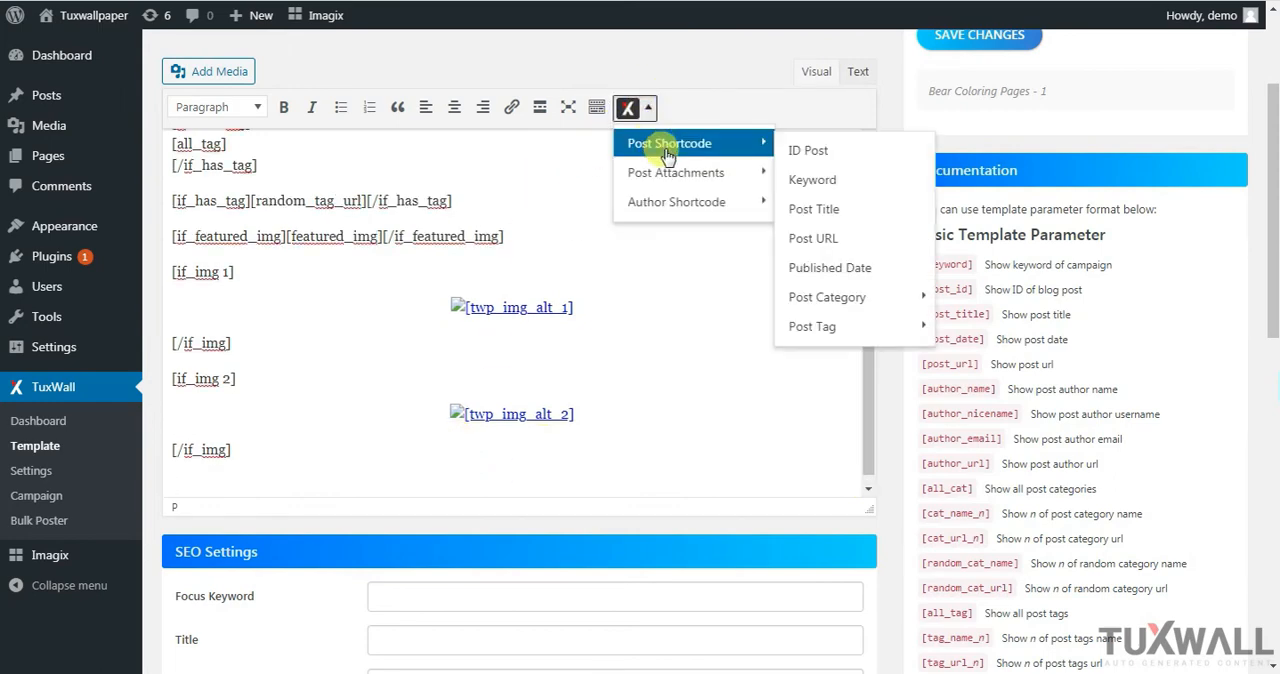
{"action": "mouse_move", "coordinate": [672, 178]}
{"action": "left_click", "coordinate": [846, 208]}
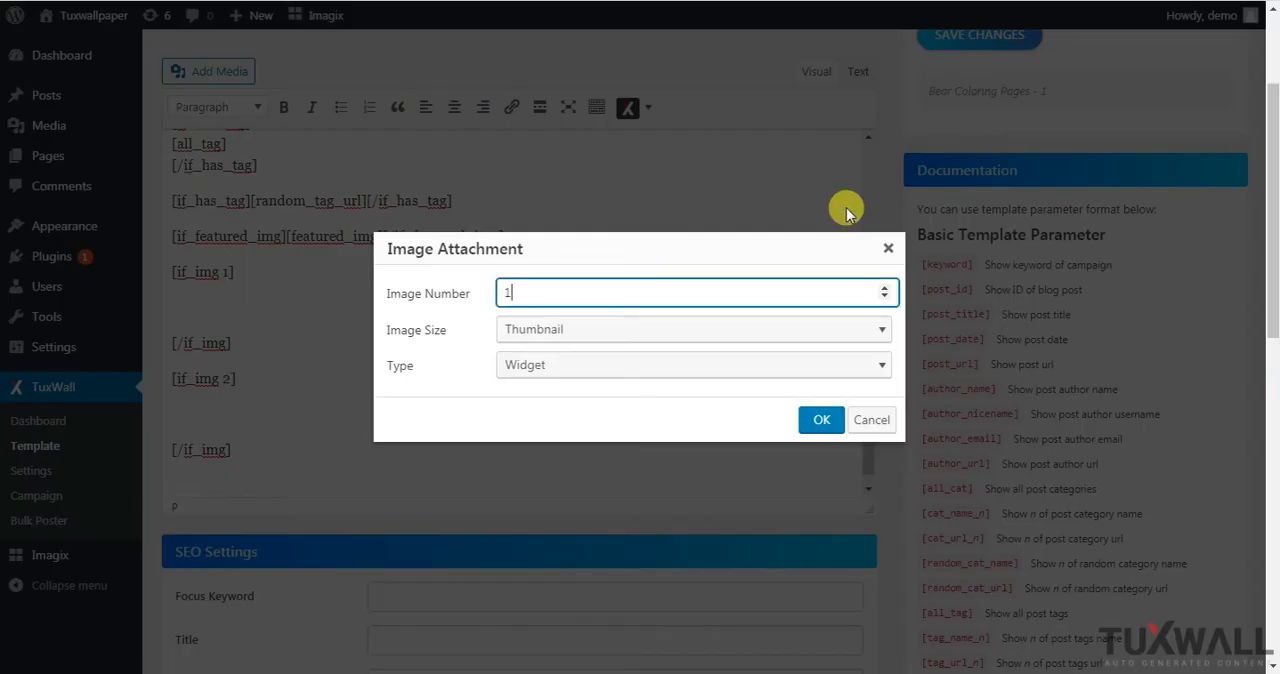
{"action": "double_click", "coordinate": [545, 293]}
{"action": "type", "text": "3"}
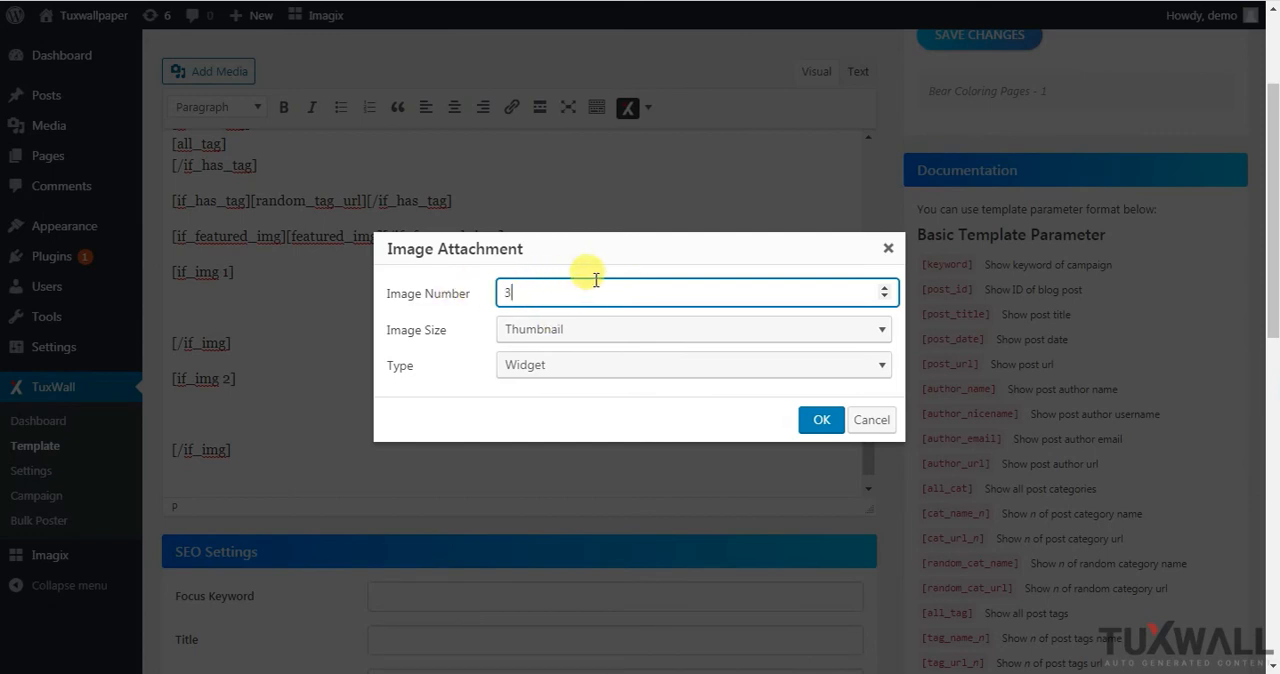
Keep the Thumbnail size, choose Image Title as the type and insert the image 3 shortcode
{"action": "left_click", "coordinate": [641, 330]}
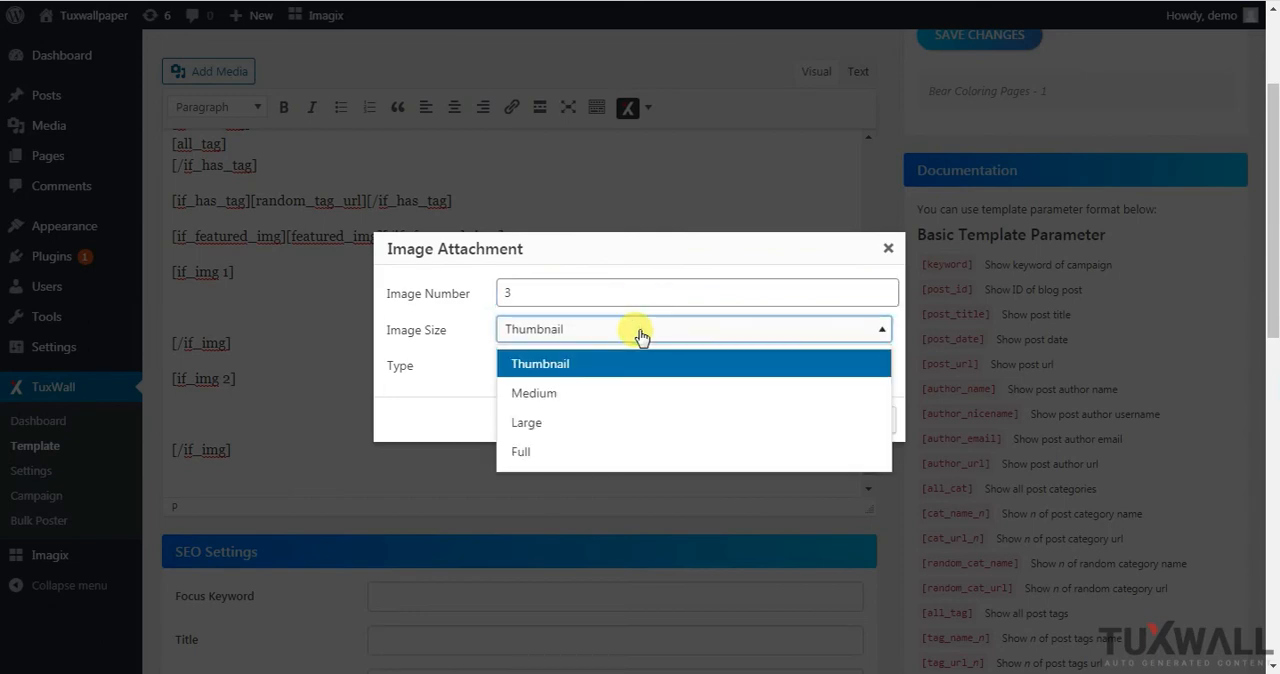
{"action": "left_click", "coordinate": [641, 336]}
{"action": "left_click", "coordinate": [588, 365]}
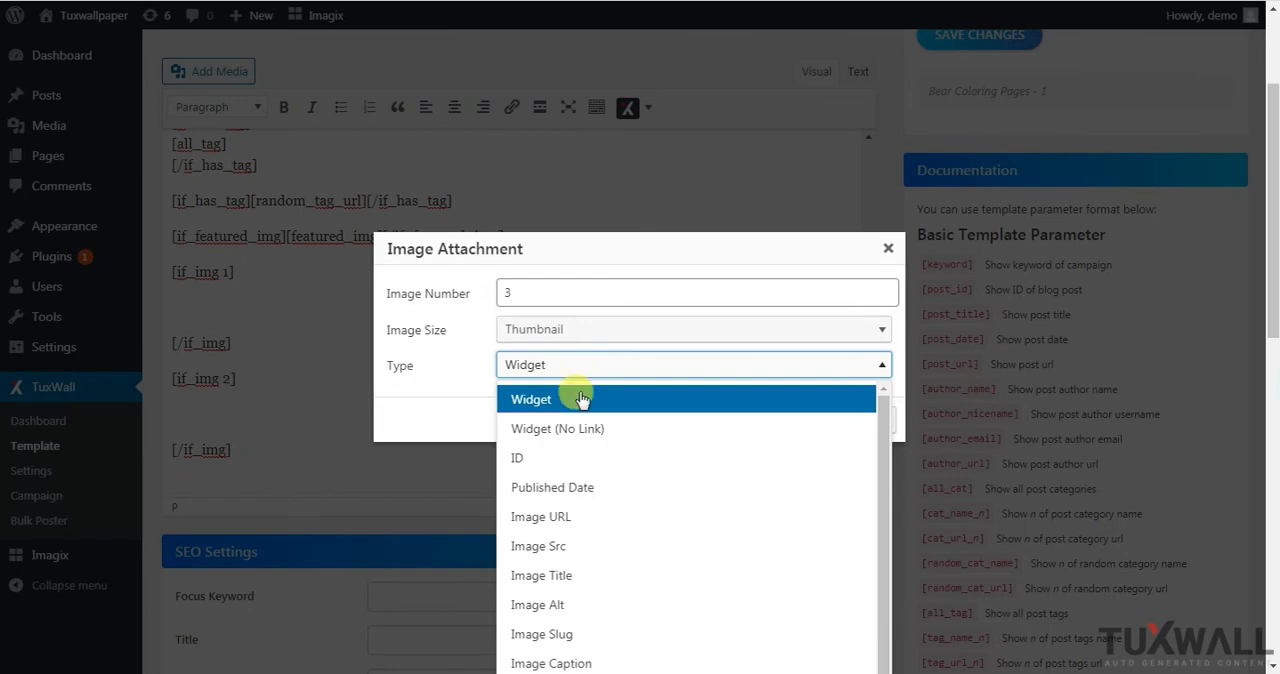
{"action": "left_click", "coordinate": [568, 575]}
{"action": "left_click", "coordinate": [818, 421]}
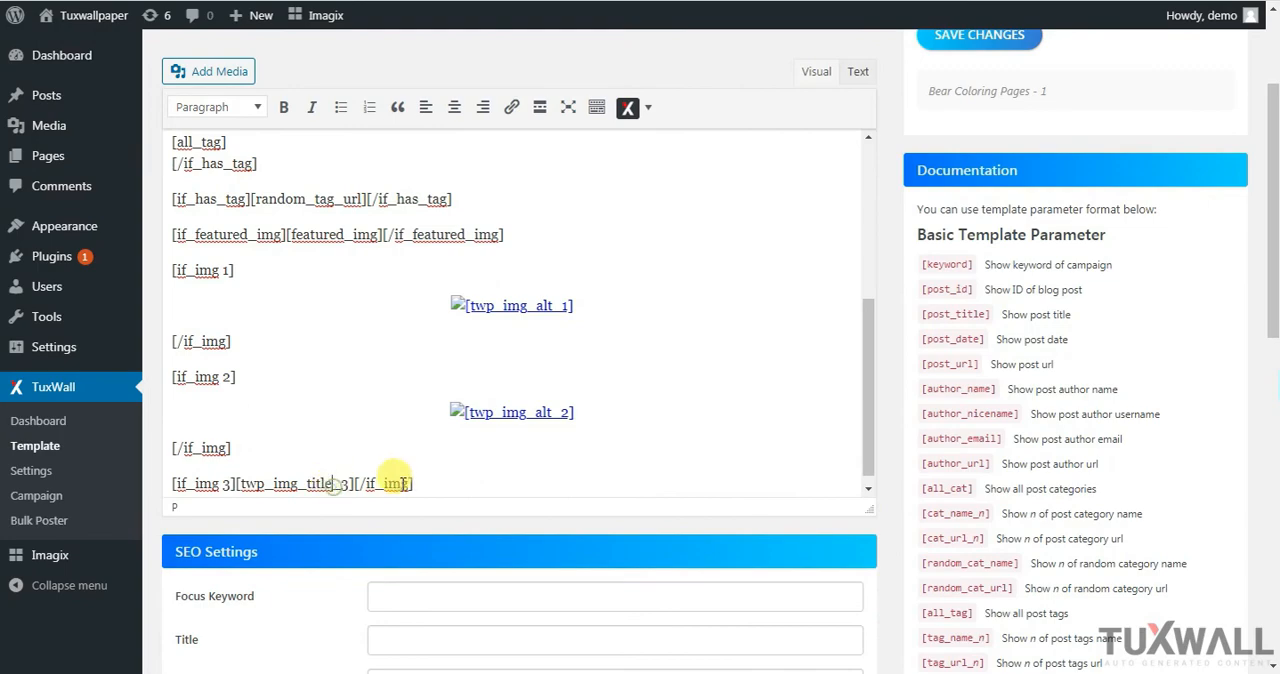
Show the content as HTML text and wrap the image 3 title shortcode in <h3> and </h3> tags
{"action": "left_click", "coordinate": [855, 73]}
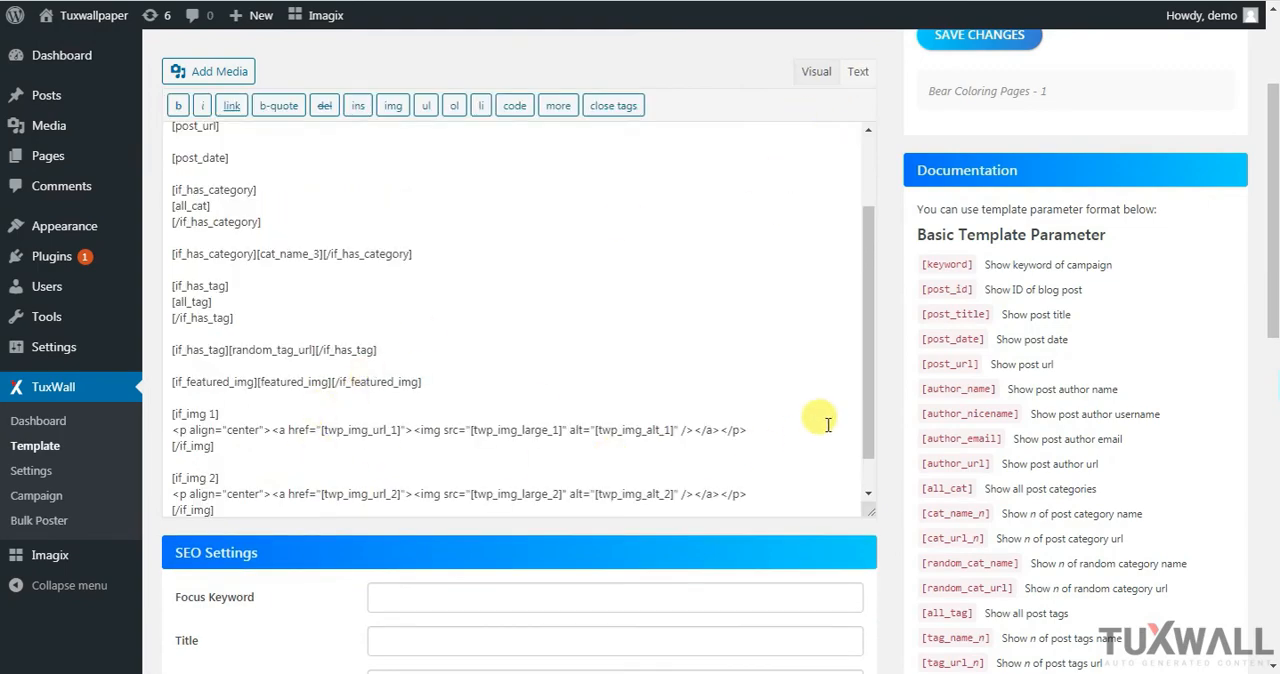
{"action": "scroll", "coordinate": [866, 480], "scroll_direction": "down", "scroll_amount": 1}
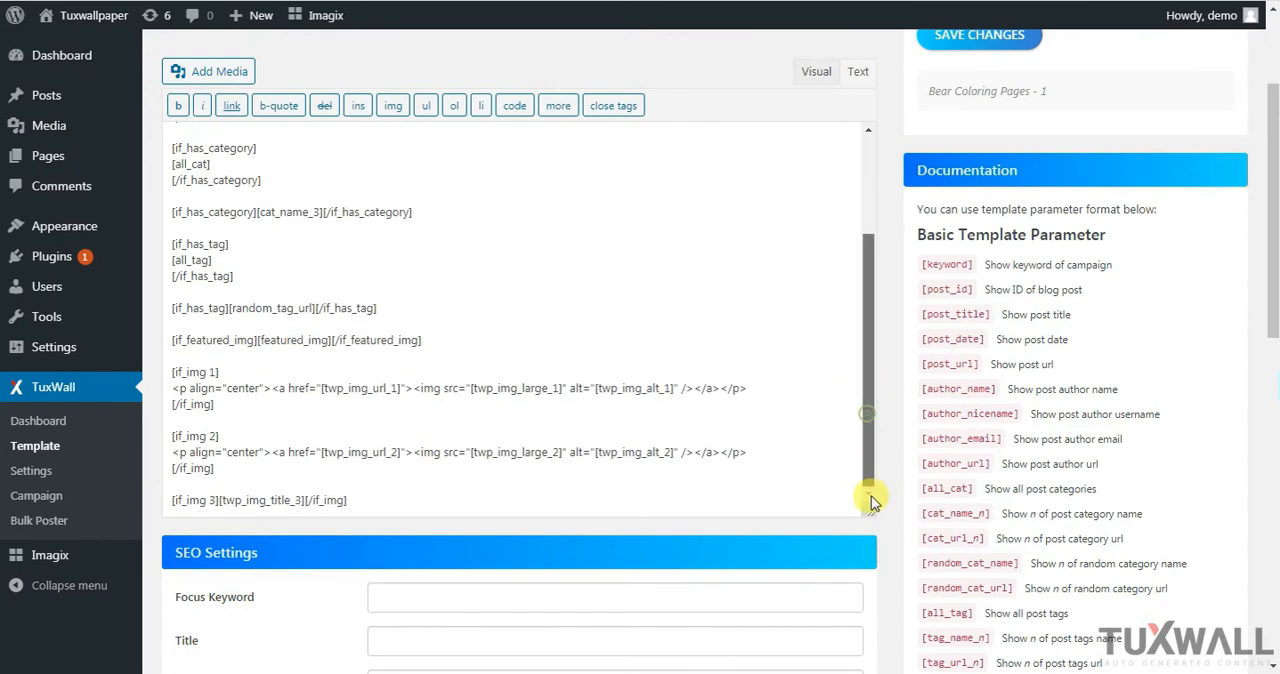
{"action": "left_click", "coordinate": [174, 500]}
{"action": "type", "text": "<h3>"}
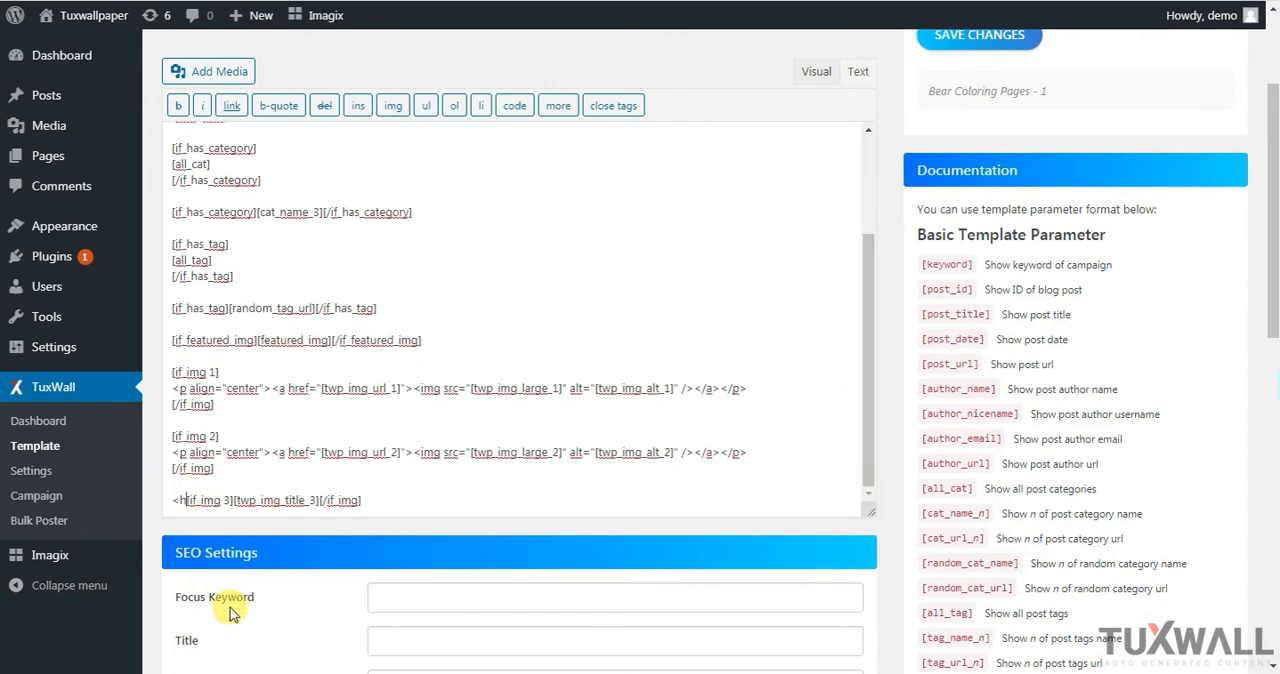
{"action": "key", "text": "End"}
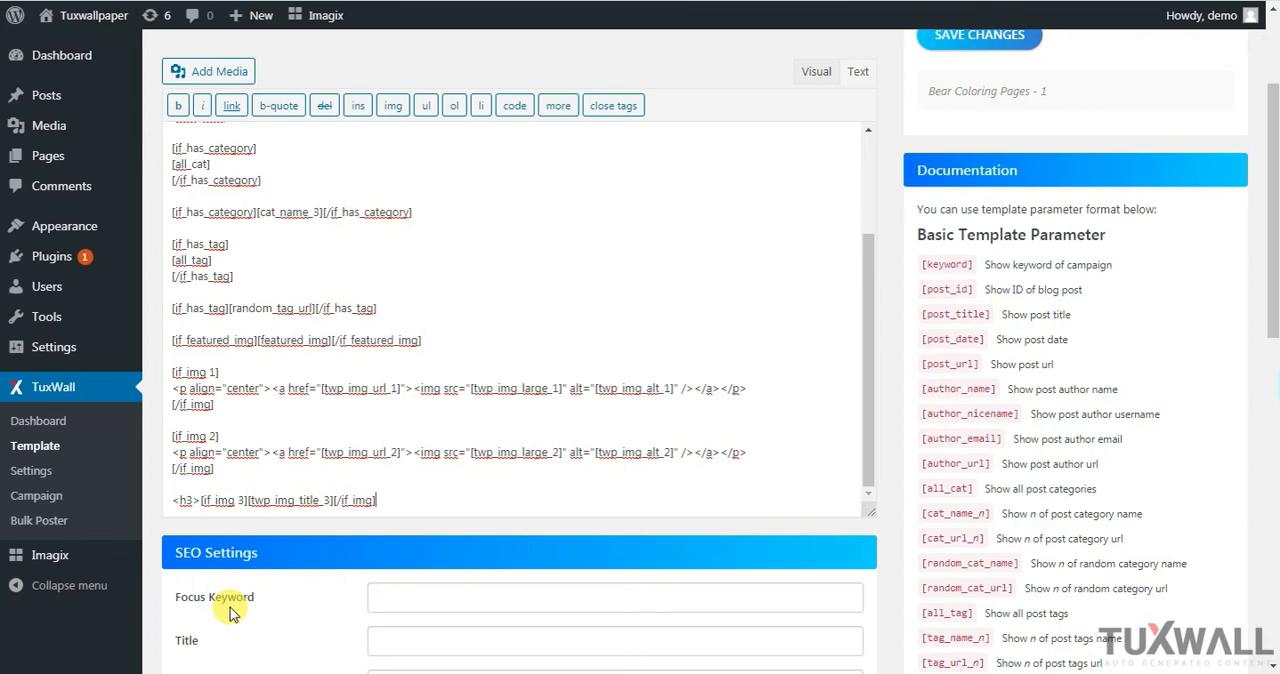
{"action": "type", "text": "</h3>"}
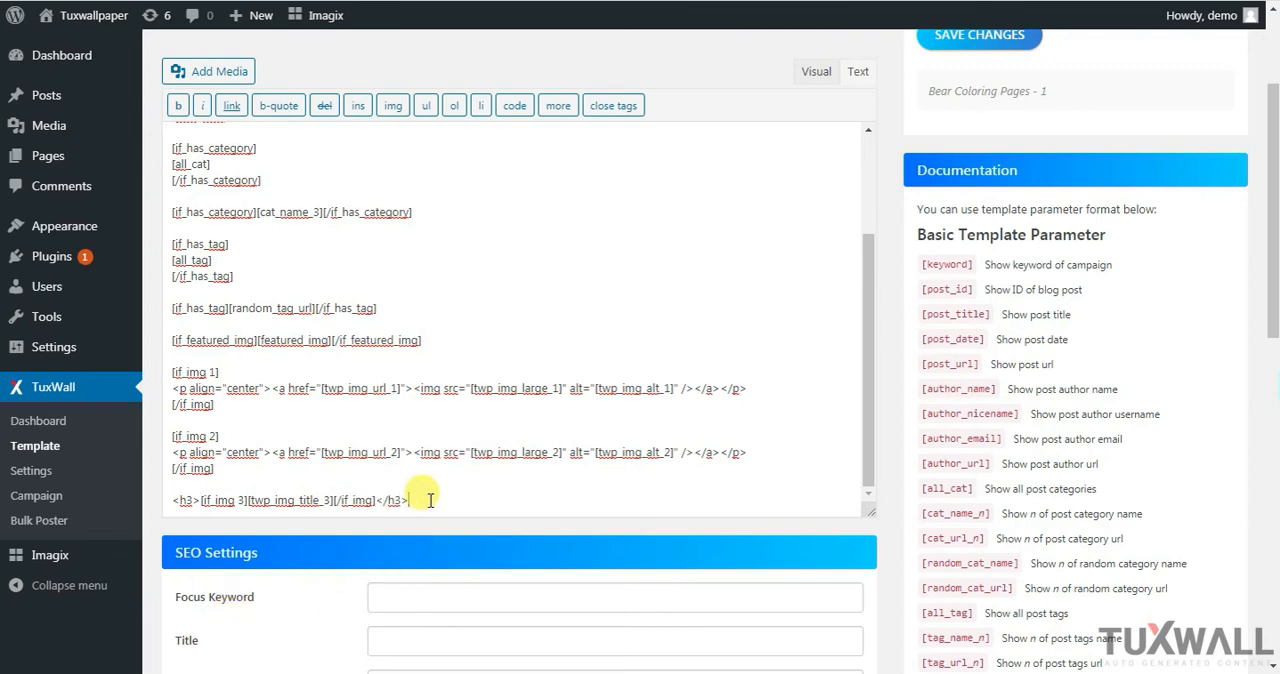
Return to the visual view and insert the Author Name shortcode on a new line below the image 3 heading
{"action": "left_click", "coordinate": [816, 72]}
{"action": "left_click_drag", "start_coordinate": [868, 173], "coordinate": [866, 414]}
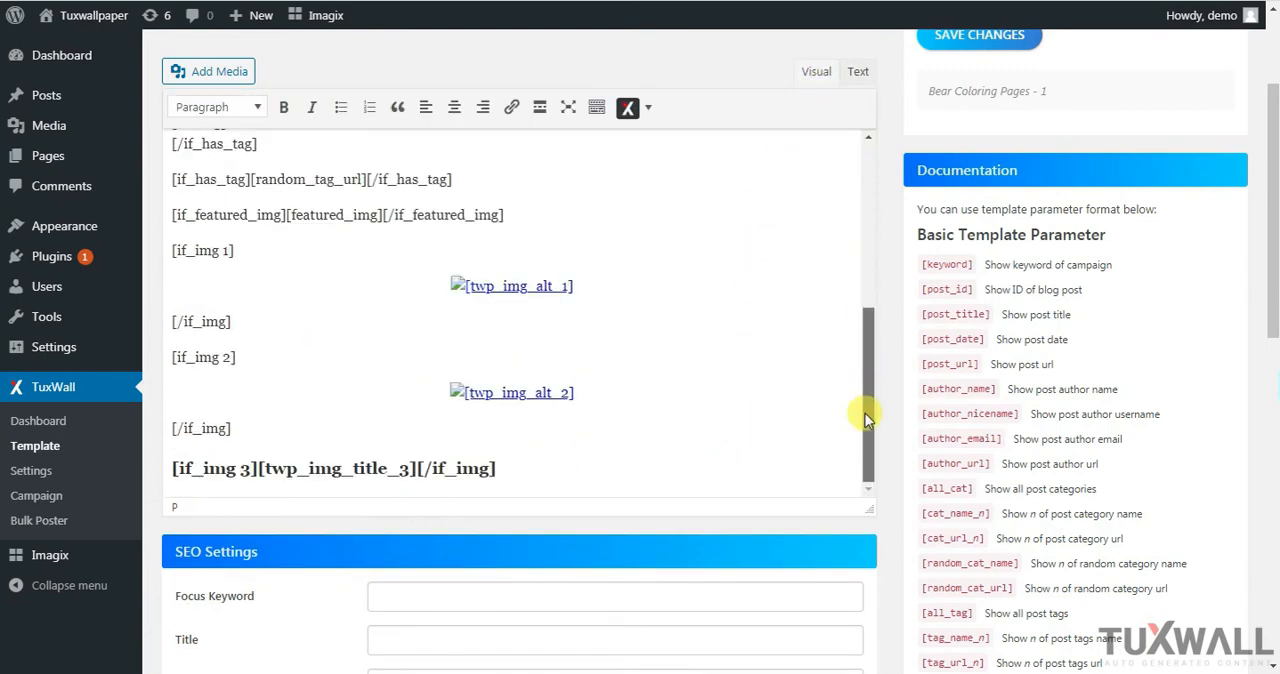
{"action": "left_click", "coordinate": [561, 465]}
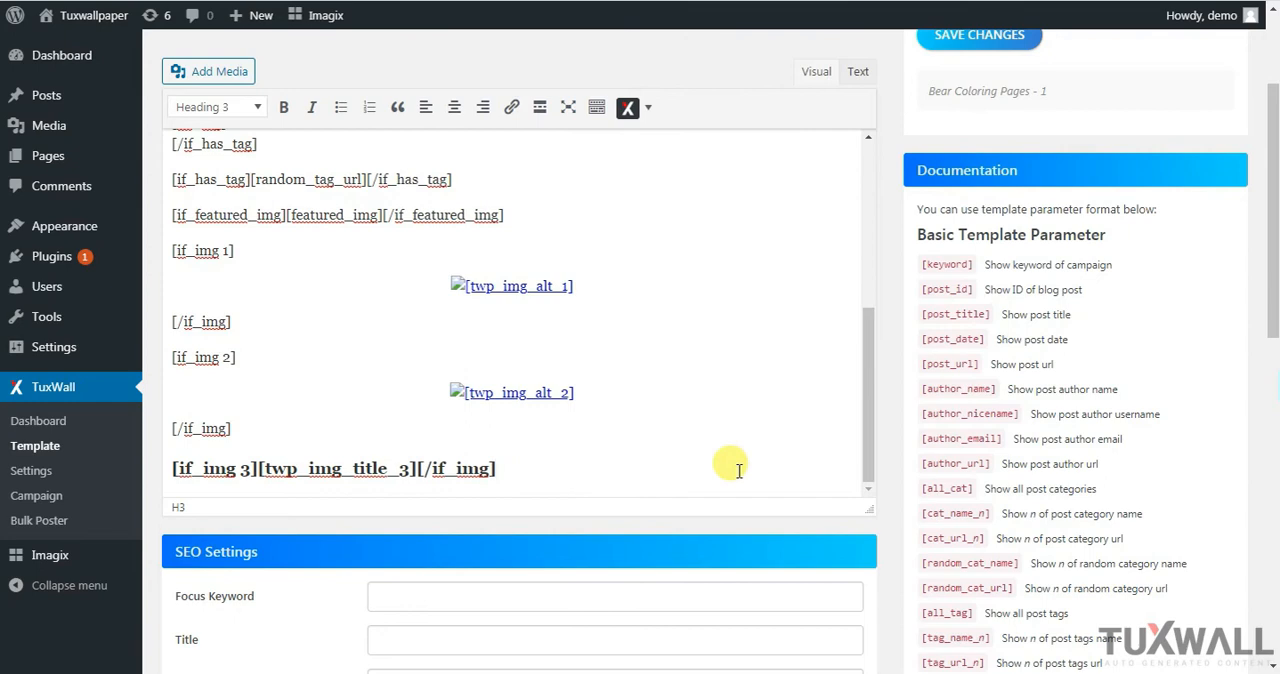
{"action": "key", "text": "Return"}
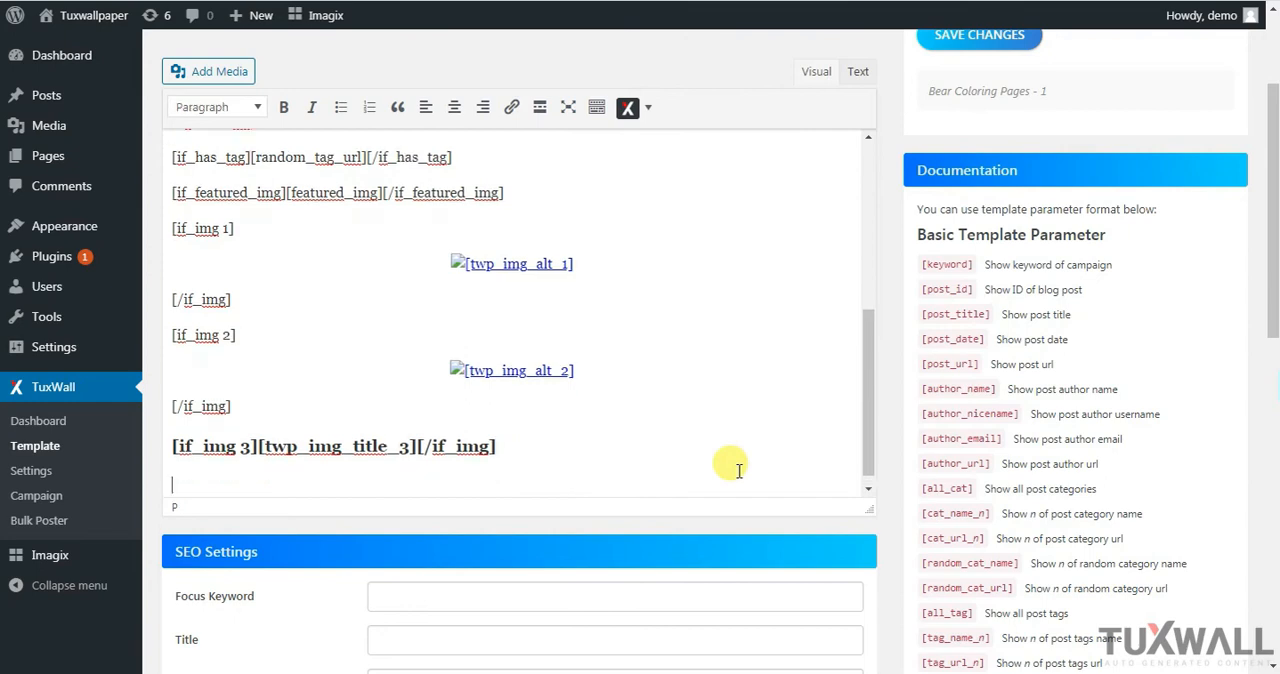
{"action": "left_click", "coordinate": [648, 110]}
{"action": "mouse_move", "coordinate": [652, 203]}
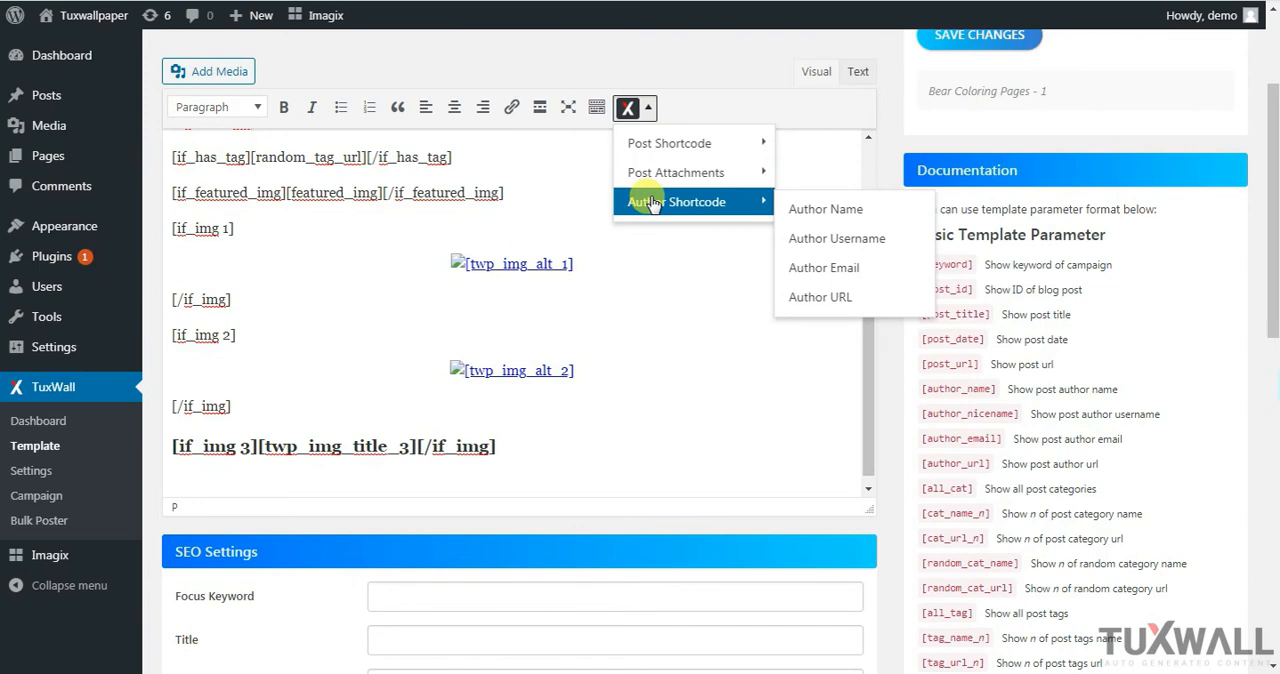
{"action": "left_click", "coordinate": [818, 209]}
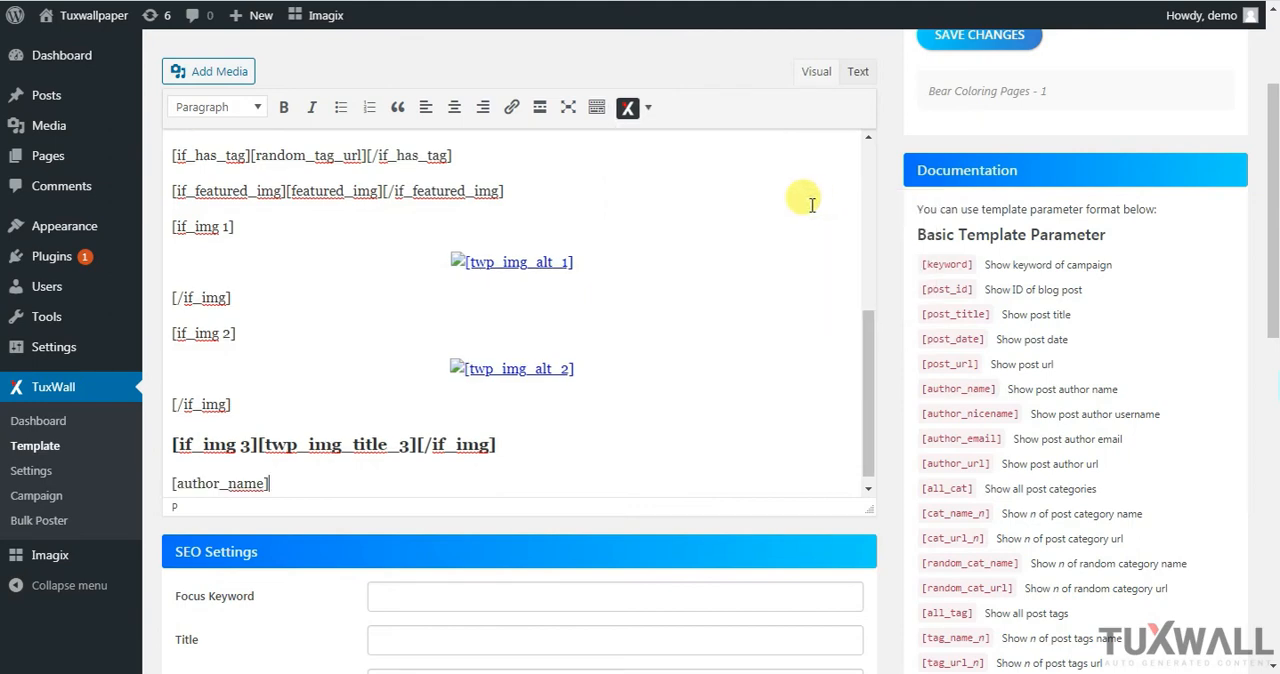
Insert the Author Username and Author Email shortcodes on separate lines below the author name shortcode
{"action": "key", "text": "Return"}
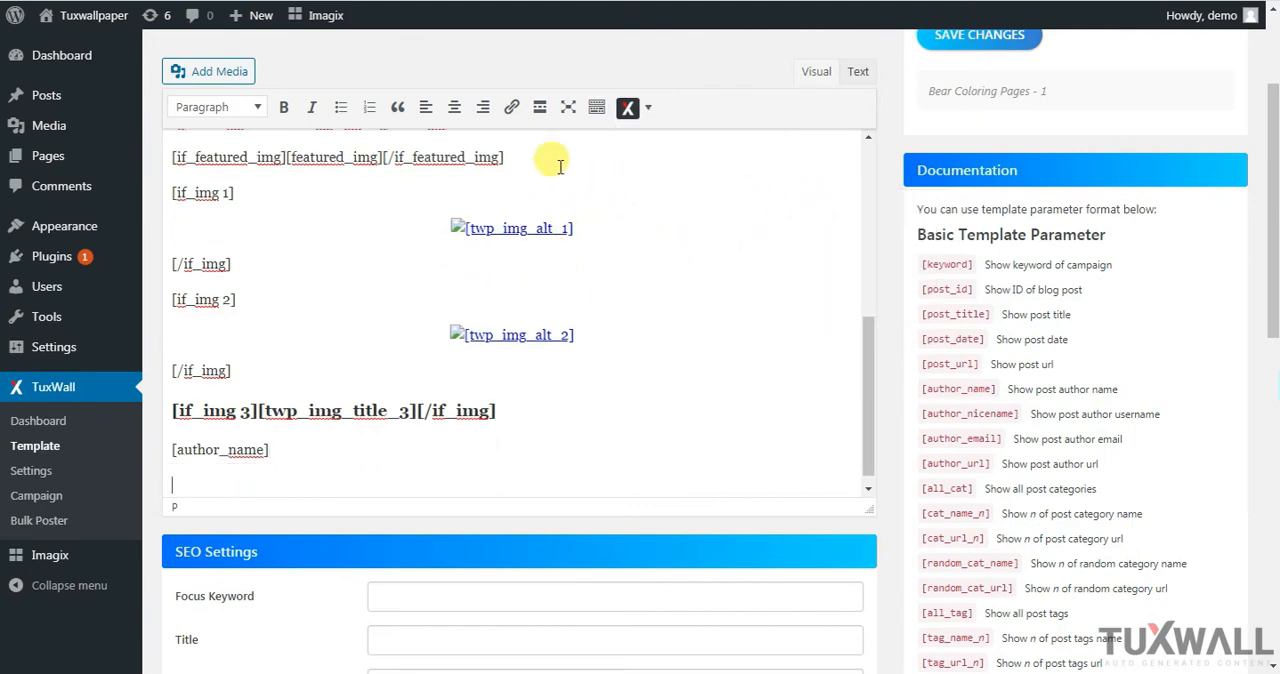
{"action": "left_click", "coordinate": [637, 118]}
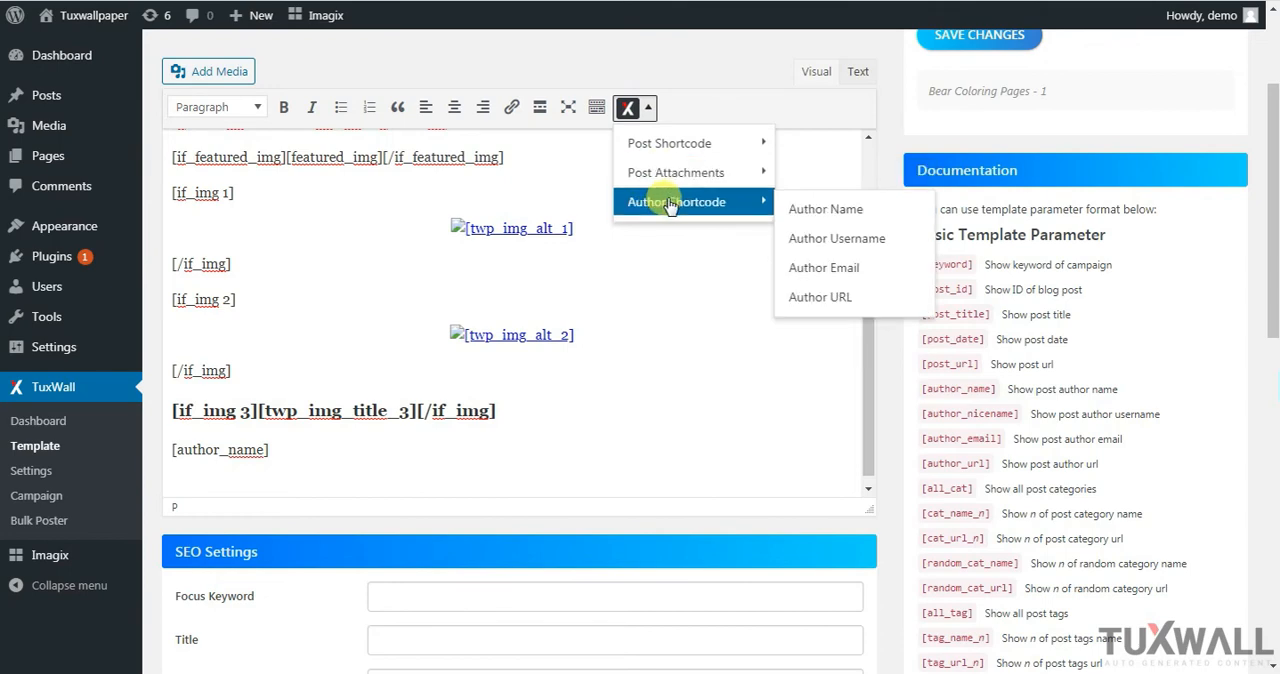
{"action": "left_click", "coordinate": [806, 238]}
{"action": "key", "text": "Return"}
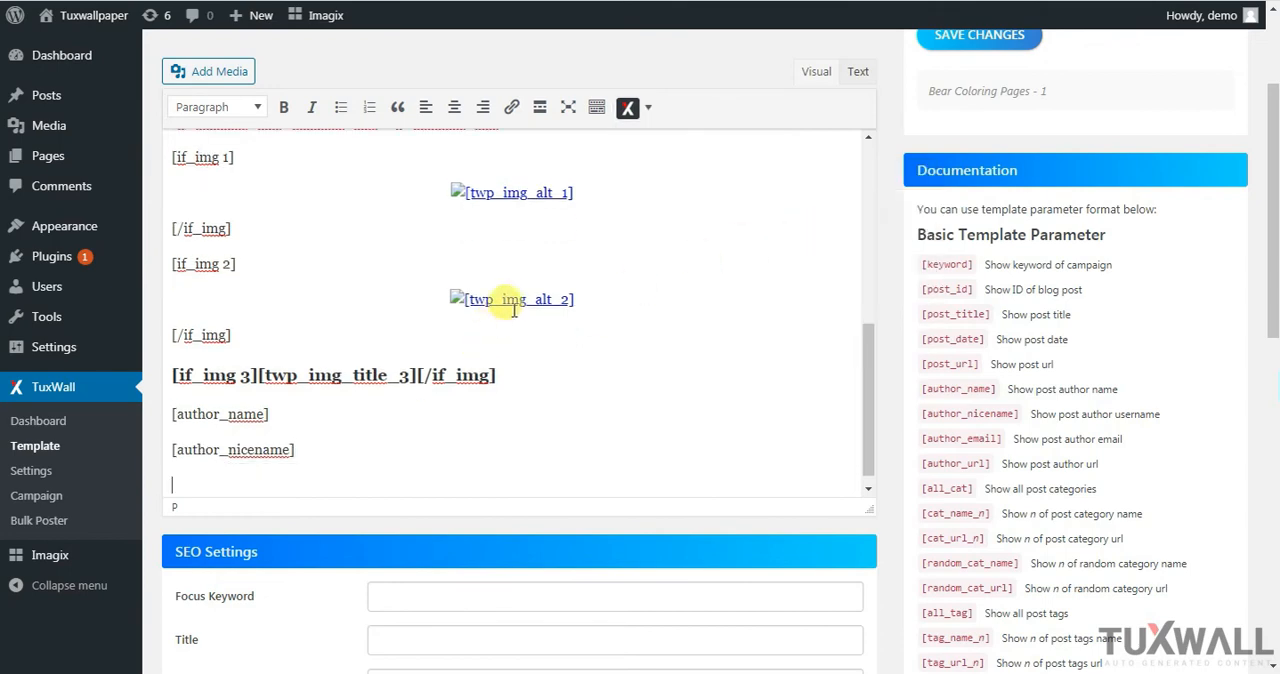
{"action": "left_click", "coordinate": [630, 112]}
{"action": "mouse_move", "coordinate": [674, 203]}
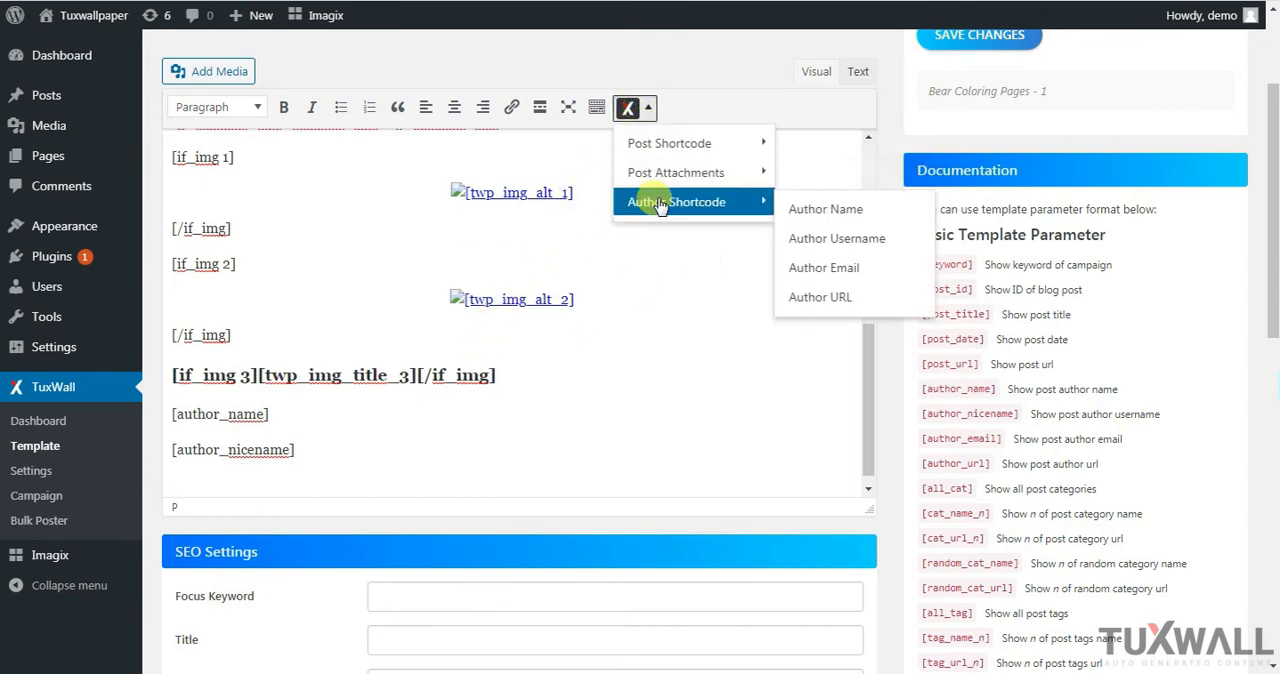
{"action": "left_click", "coordinate": [840, 270]}
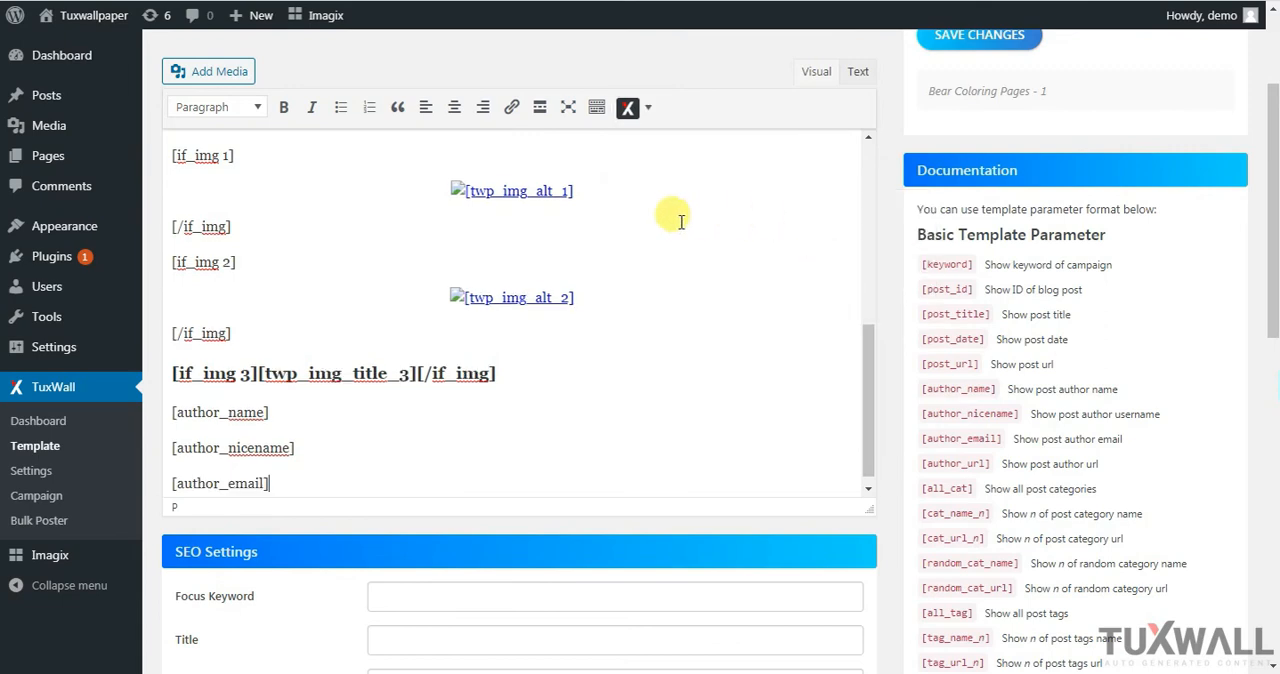
Insert the Author URL shortcode on a new line below the author email shortcode
{"action": "key", "text": "Return"}
{"action": "left_click", "coordinate": [643, 118]}
{"action": "mouse_move", "coordinate": [663, 217]}
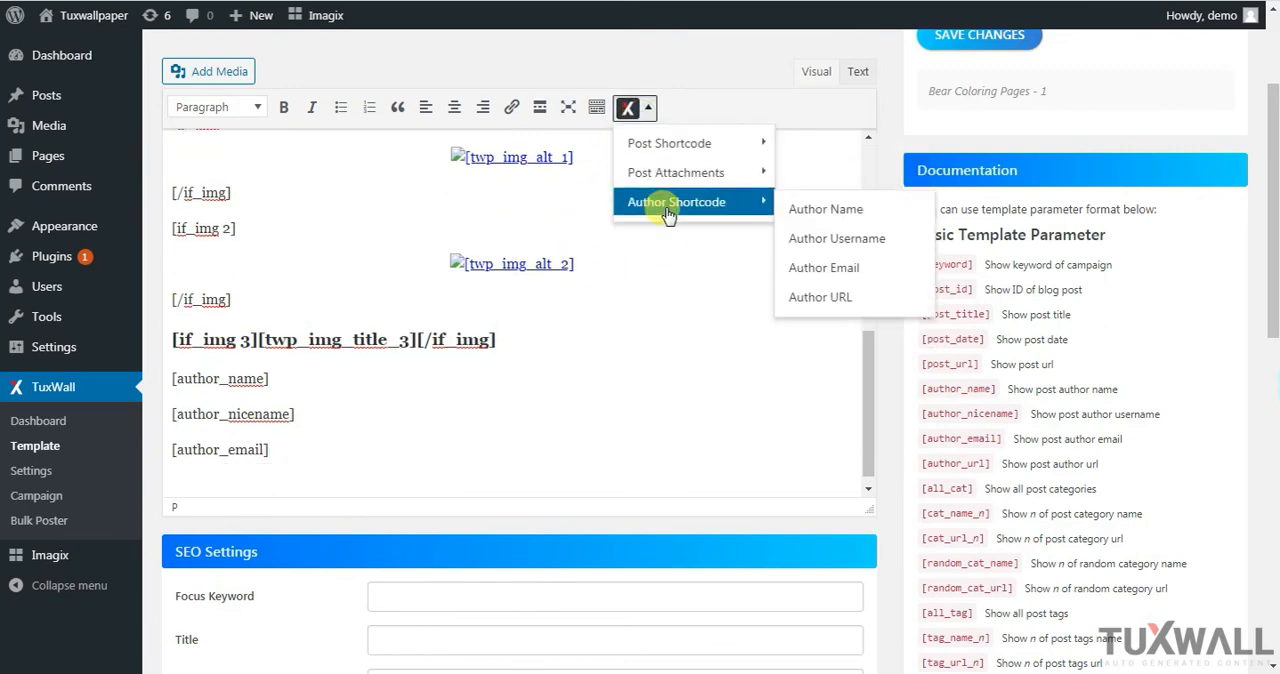
{"action": "left_click", "coordinate": [830, 293]}
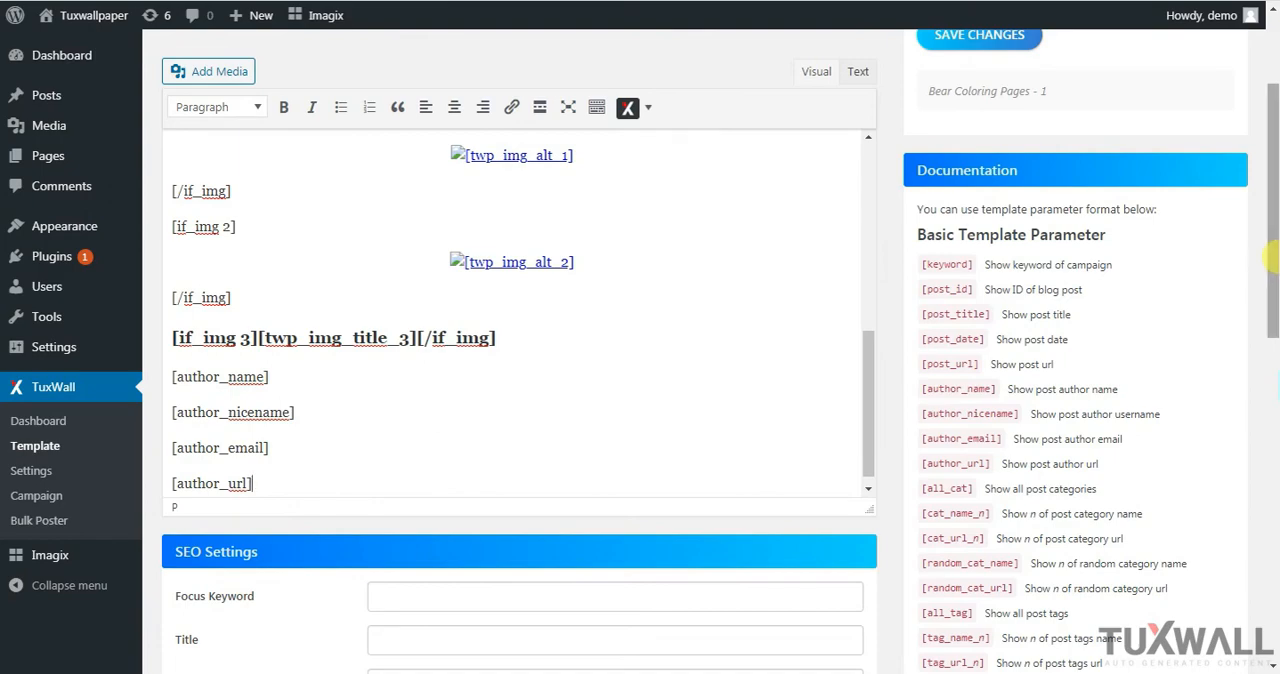
Copy the [keyword] parameter from the documentation and paste it as the focus keyword in the SEO settings
{"action": "left_click_drag", "start_coordinate": [1276, 248], "coordinate": [1266, 343]}
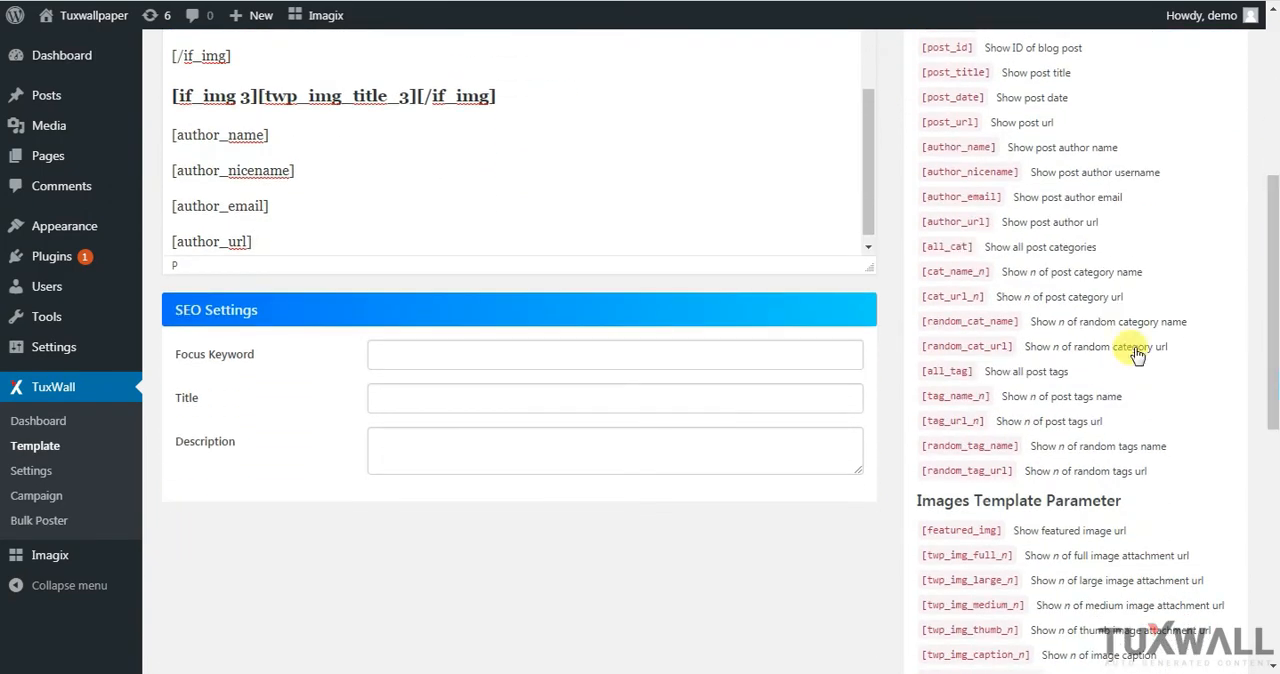
{"action": "left_click", "coordinate": [275, 316]}
{"action": "left_click", "coordinate": [396, 354]}
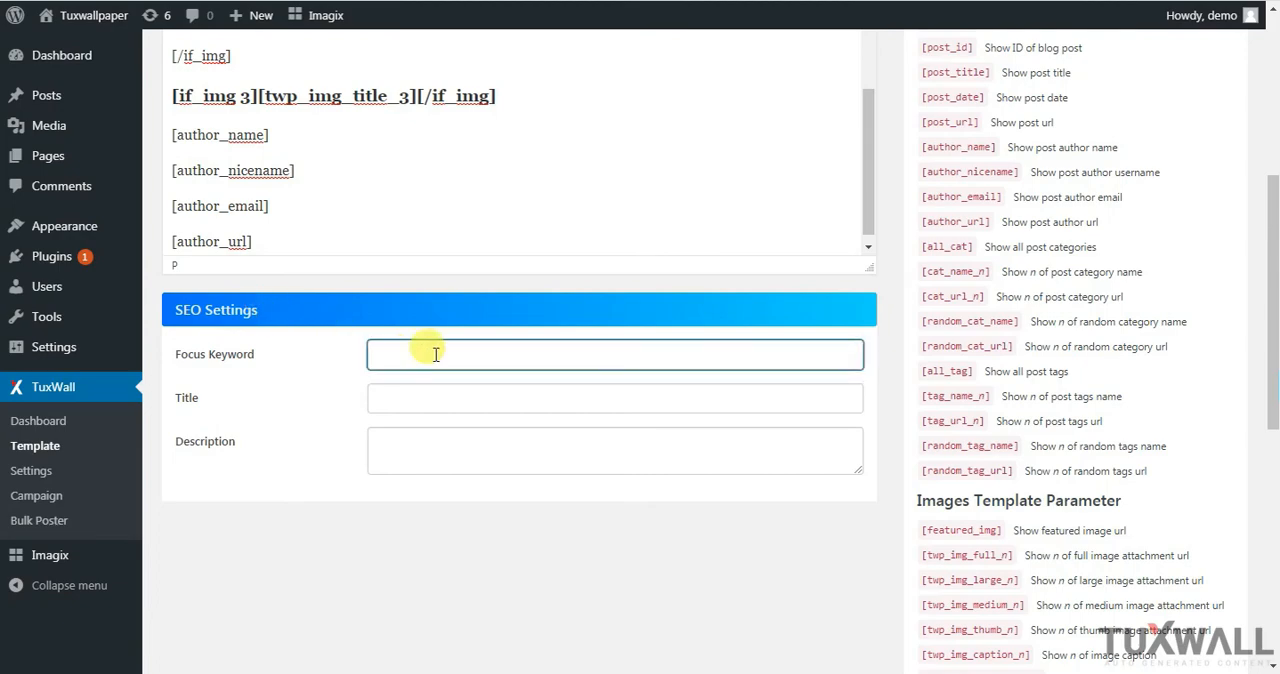
{"action": "scroll", "coordinate": [1226, 287], "scroll_direction": "up", "scroll_amount": 3}
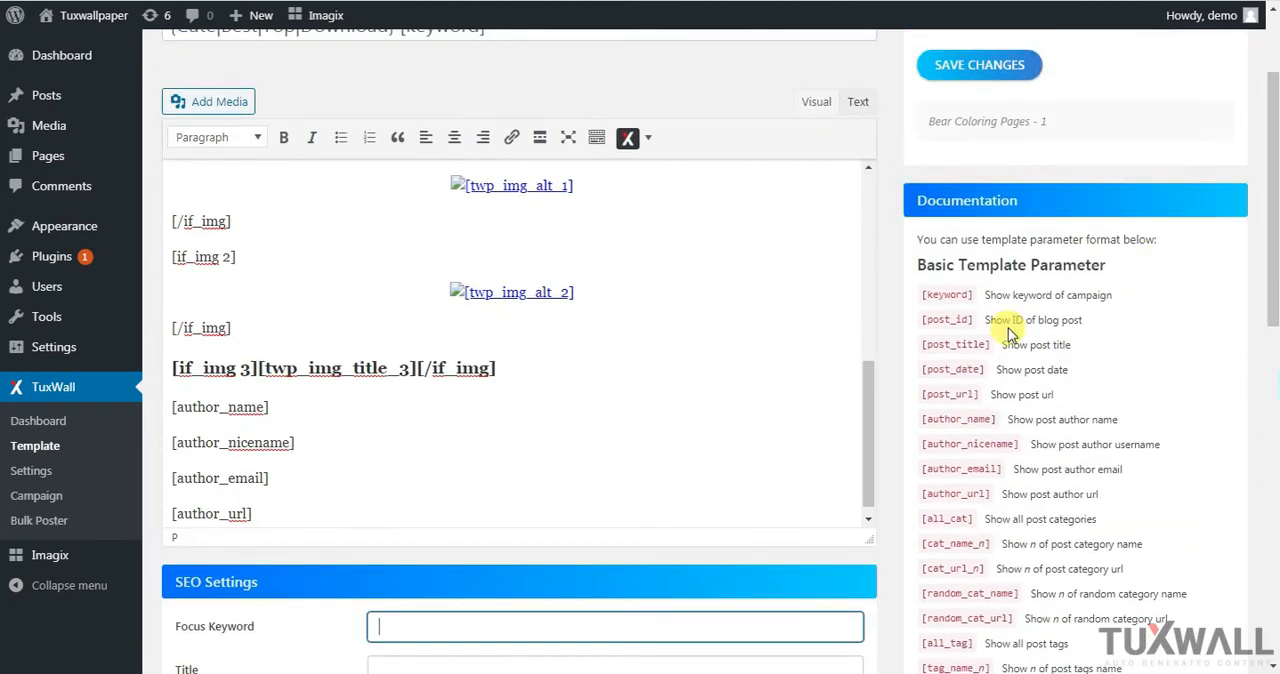
{"action": "left_click_drag", "start_coordinate": [921, 294], "coordinate": [971, 291]}
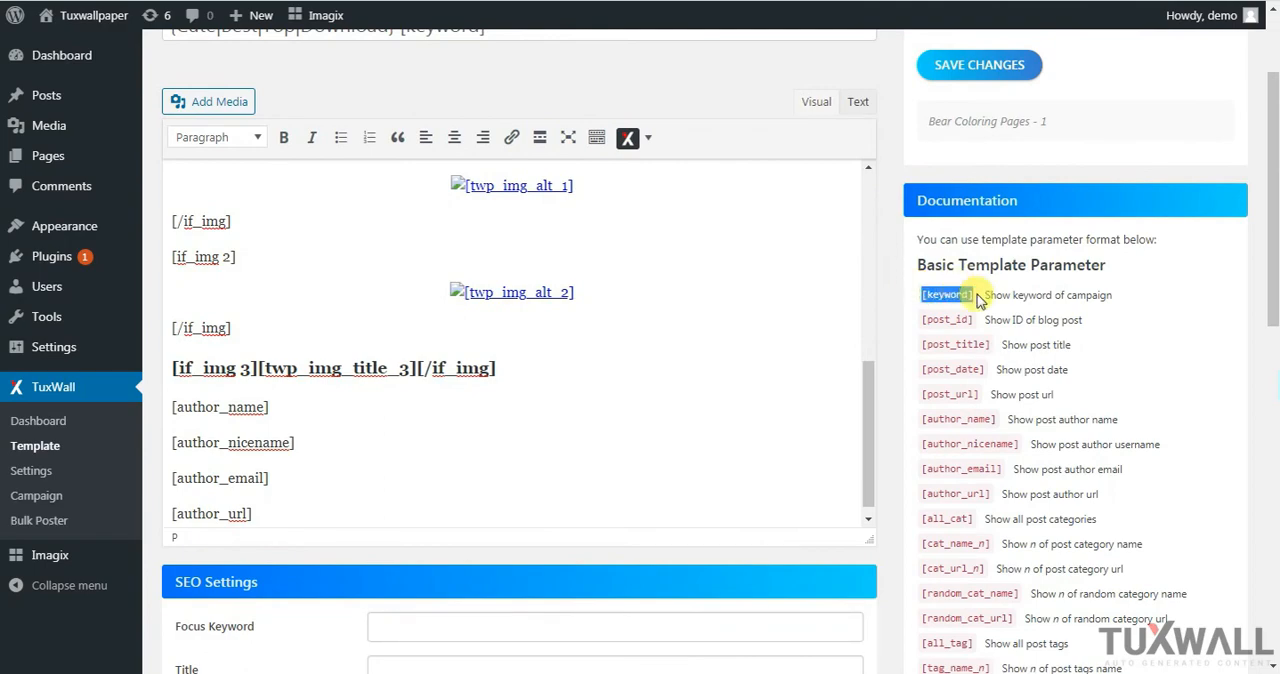
{"action": "right_click", "coordinate": [960, 292]}
{"action": "left_click", "coordinate": [978, 308]}
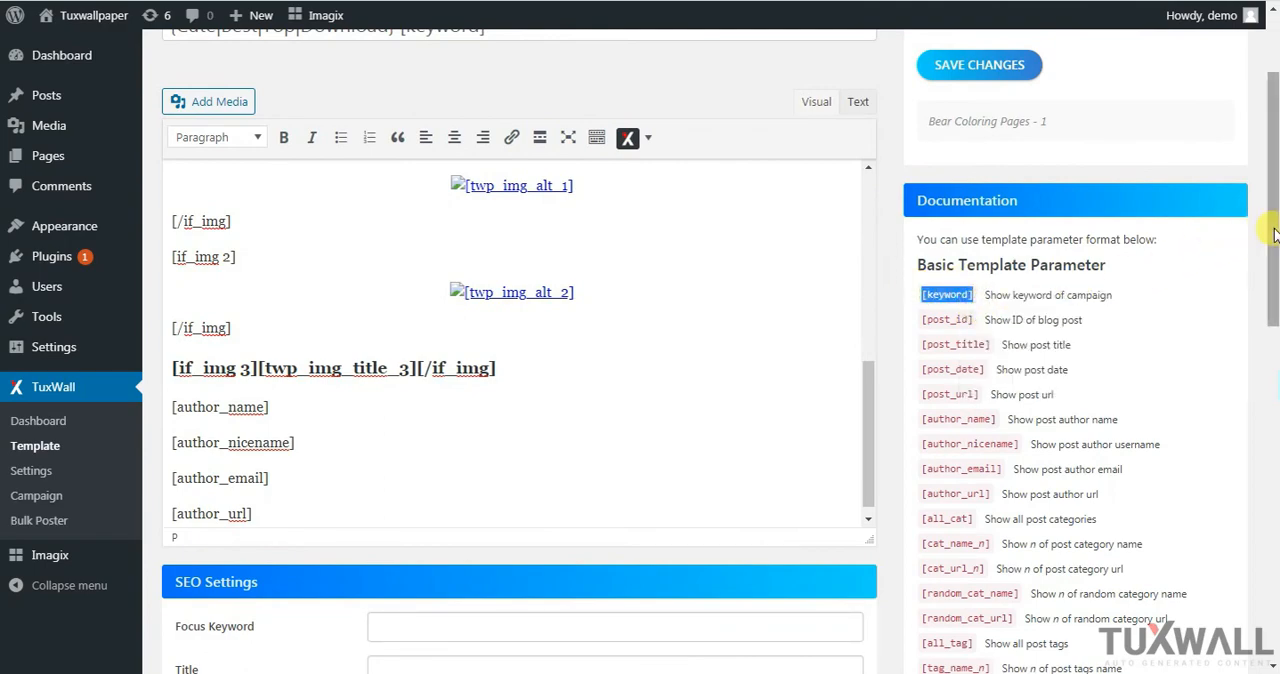
{"action": "left_click_drag", "start_coordinate": [1270, 228], "coordinate": [1275, 400]}
{"action": "left_click", "coordinate": [494, 211]}
{"action": "right_click", "coordinate": [494, 211]}
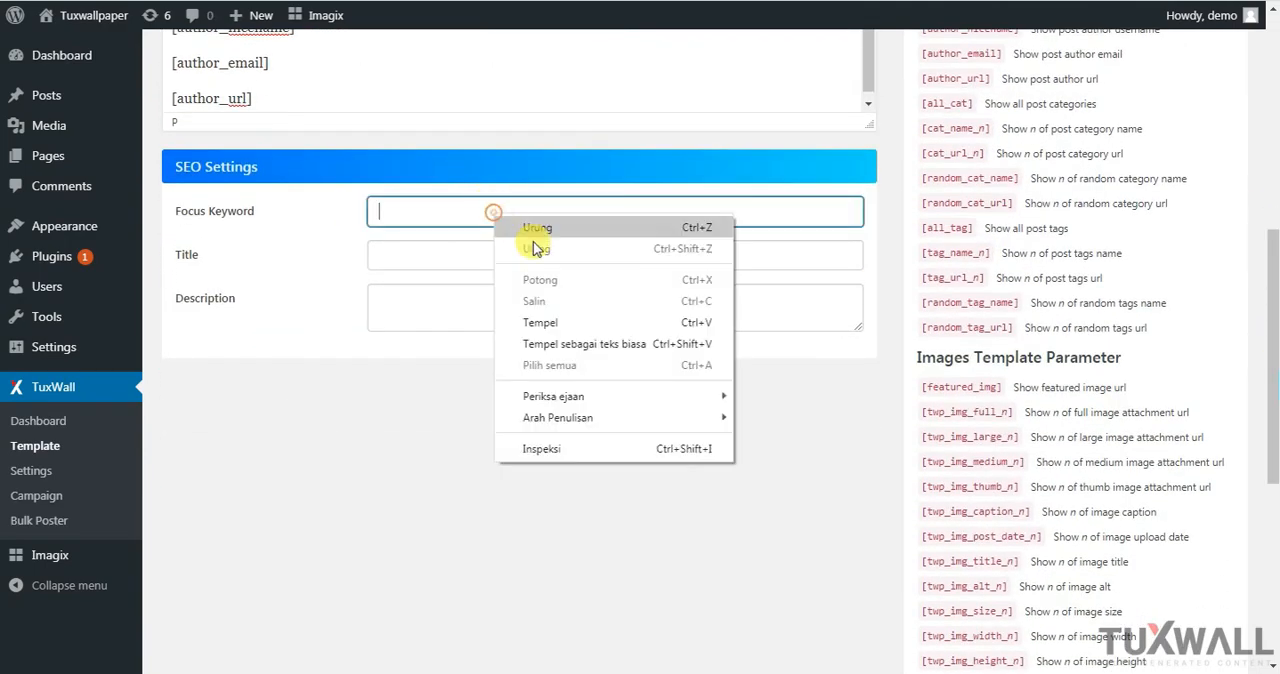
{"action": "left_click", "coordinate": [555, 322]}
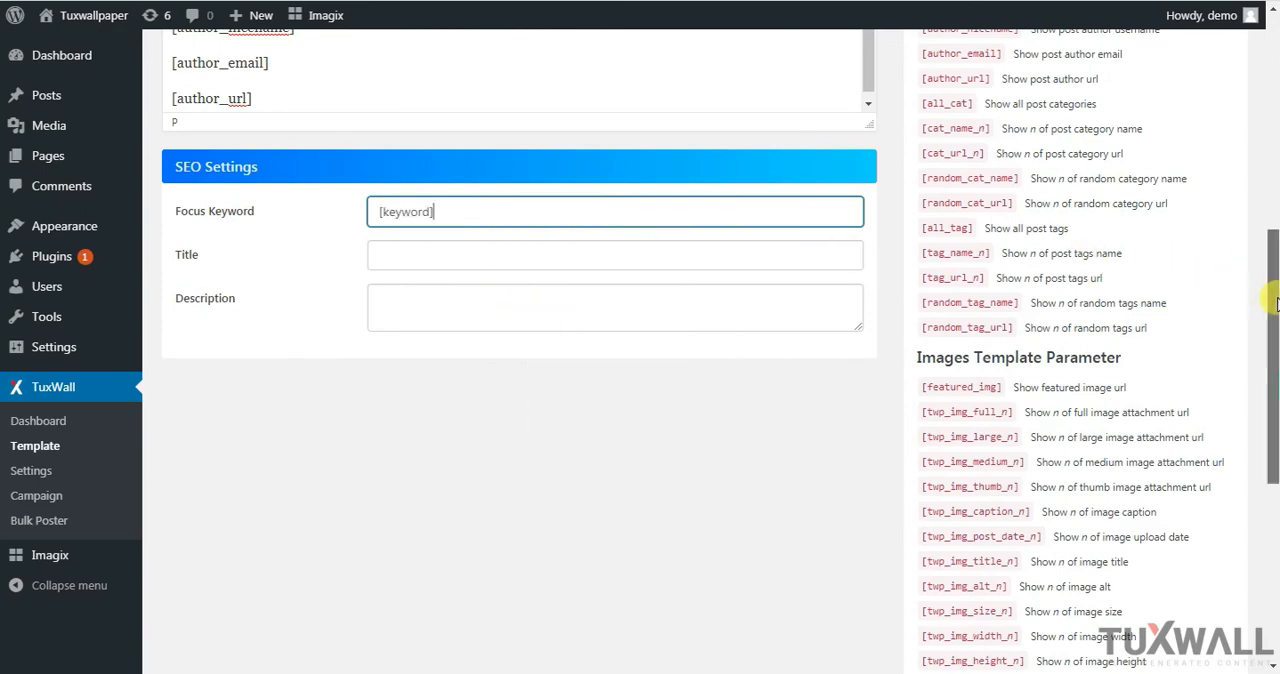
Copy the [post_title] parameter from the documentation and paste it as the SEO title
{"action": "left_click_drag", "start_coordinate": [1274, 301], "coordinate": [1275, 203]}
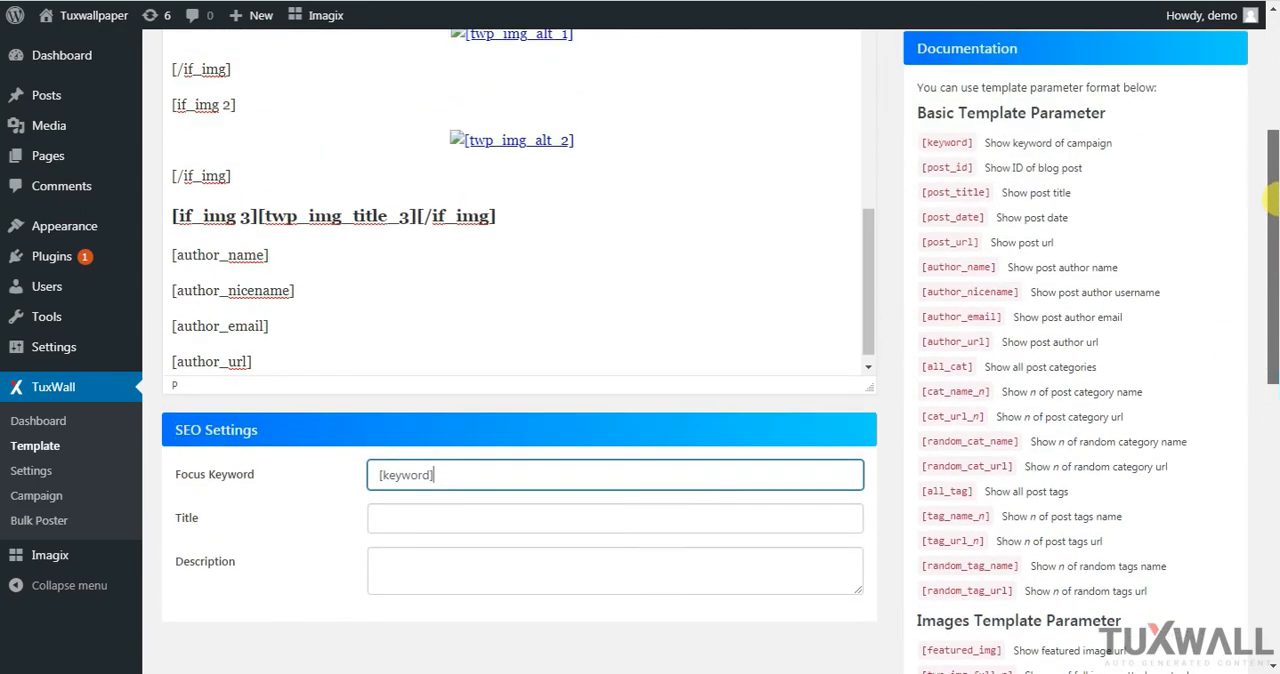
{"action": "left_click", "coordinate": [922, 190]}
{"action": "left_click_drag", "start_coordinate": [922, 190], "coordinate": [993, 205]}
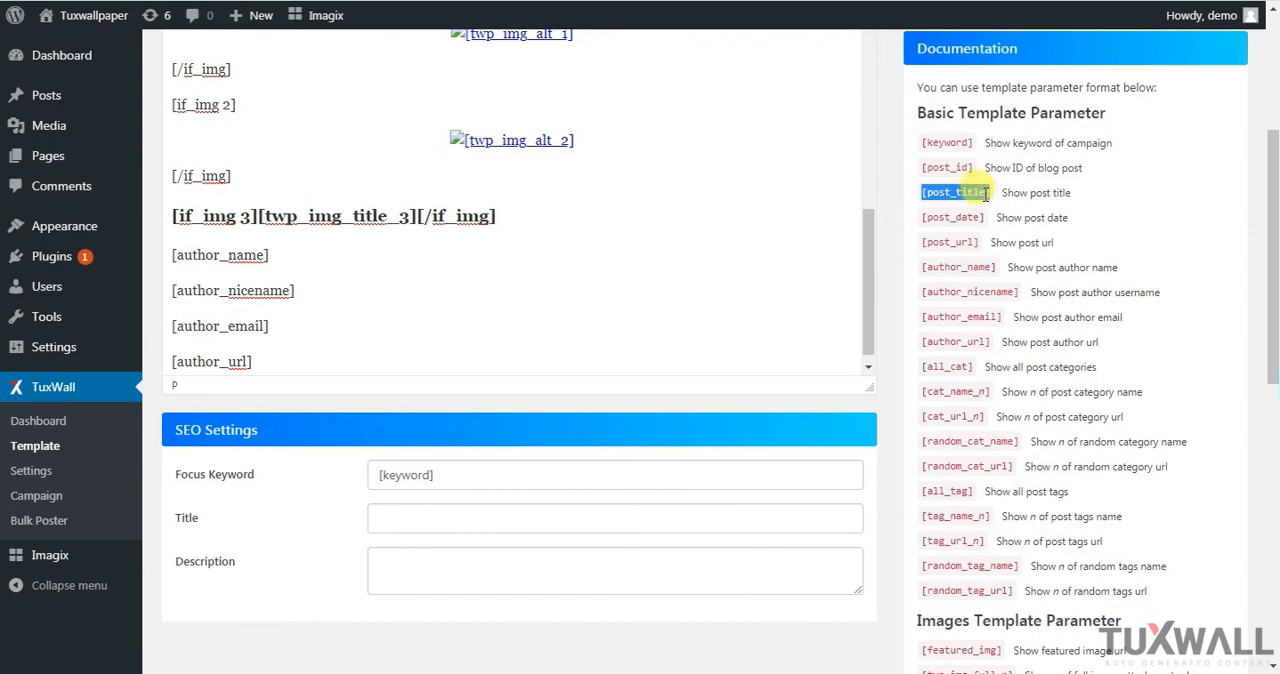
{"action": "right_click", "coordinate": [986, 195]}
{"action": "left_click", "coordinate": [995, 206]}
{"action": "left_click_drag", "start_coordinate": [1268, 251], "coordinate": [1272, 340]}
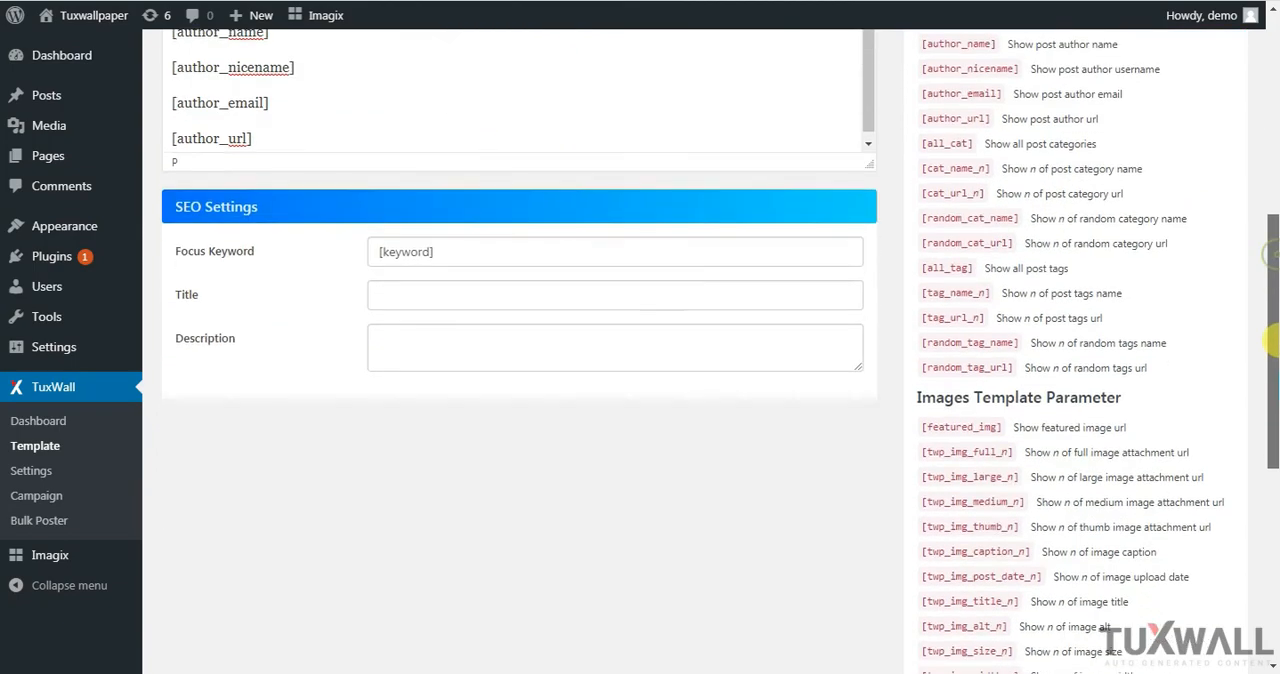
{"action": "left_click", "coordinate": [456, 292]}
{"action": "right_click", "coordinate": [457, 292]}
{"action": "left_click", "coordinate": [520, 403]}
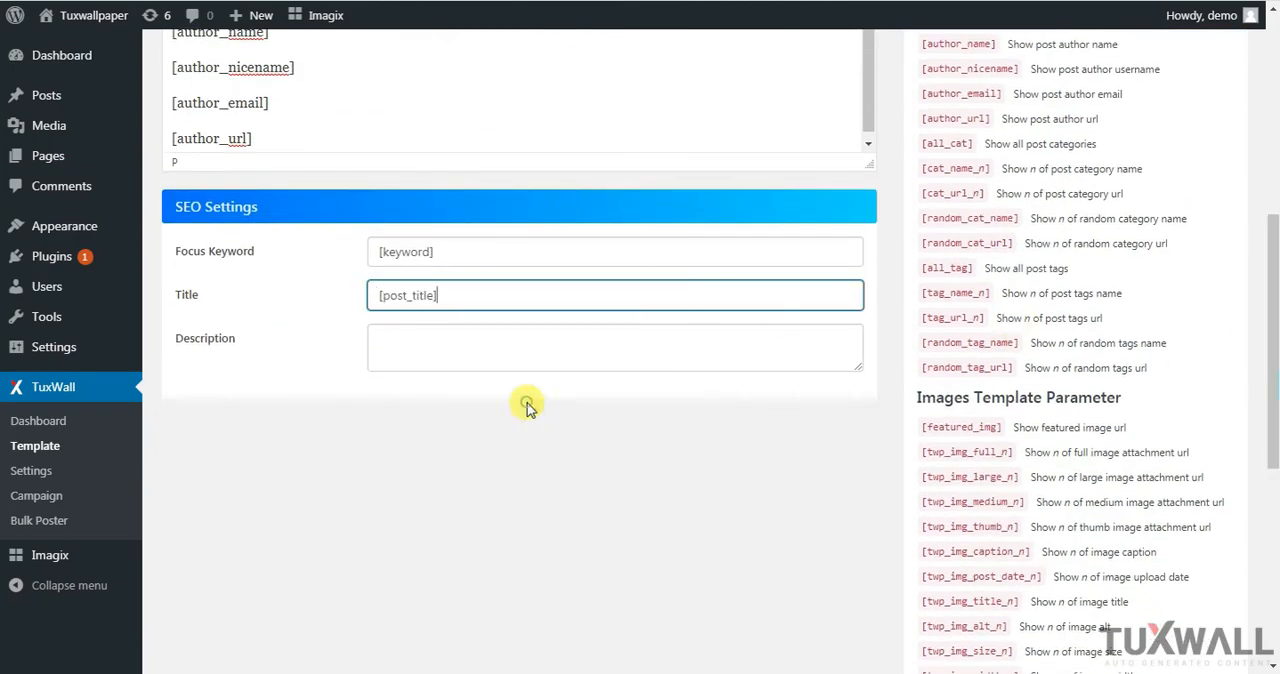
Fill in the SEO description with "[post_title] tulis saja terserah anda"
{"action": "left_click", "coordinate": [452, 346]}
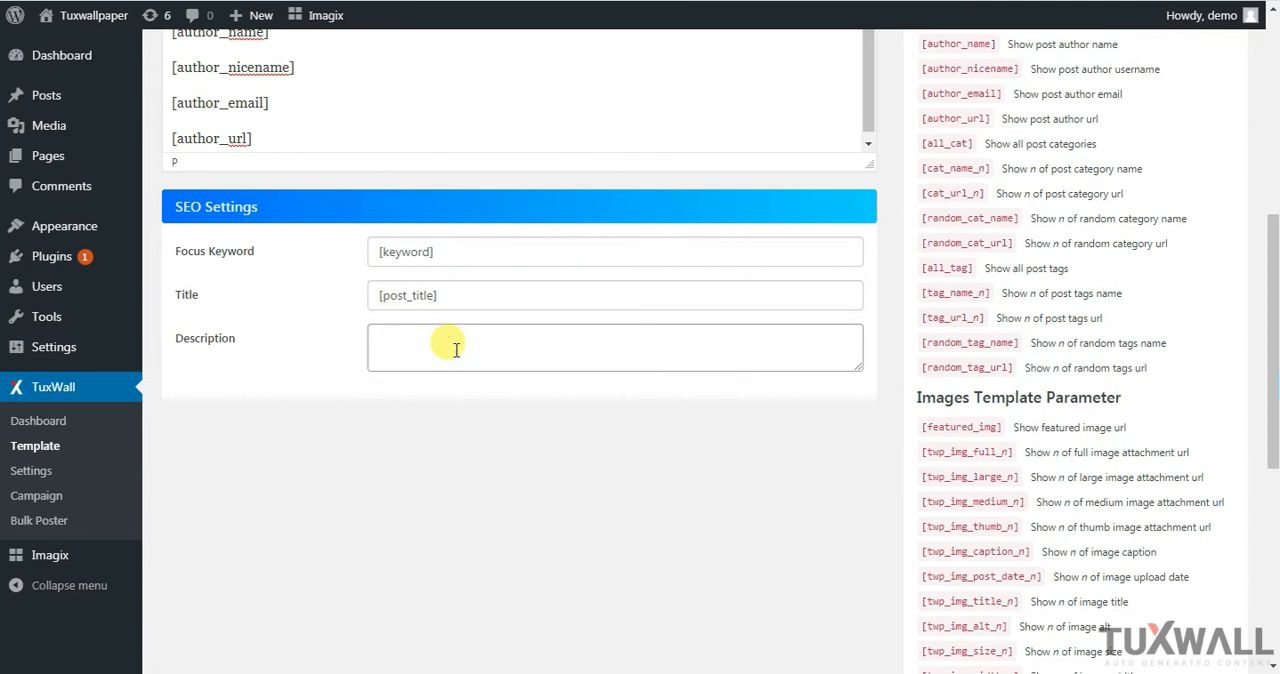
{"action": "right_click", "coordinate": [449, 341]}
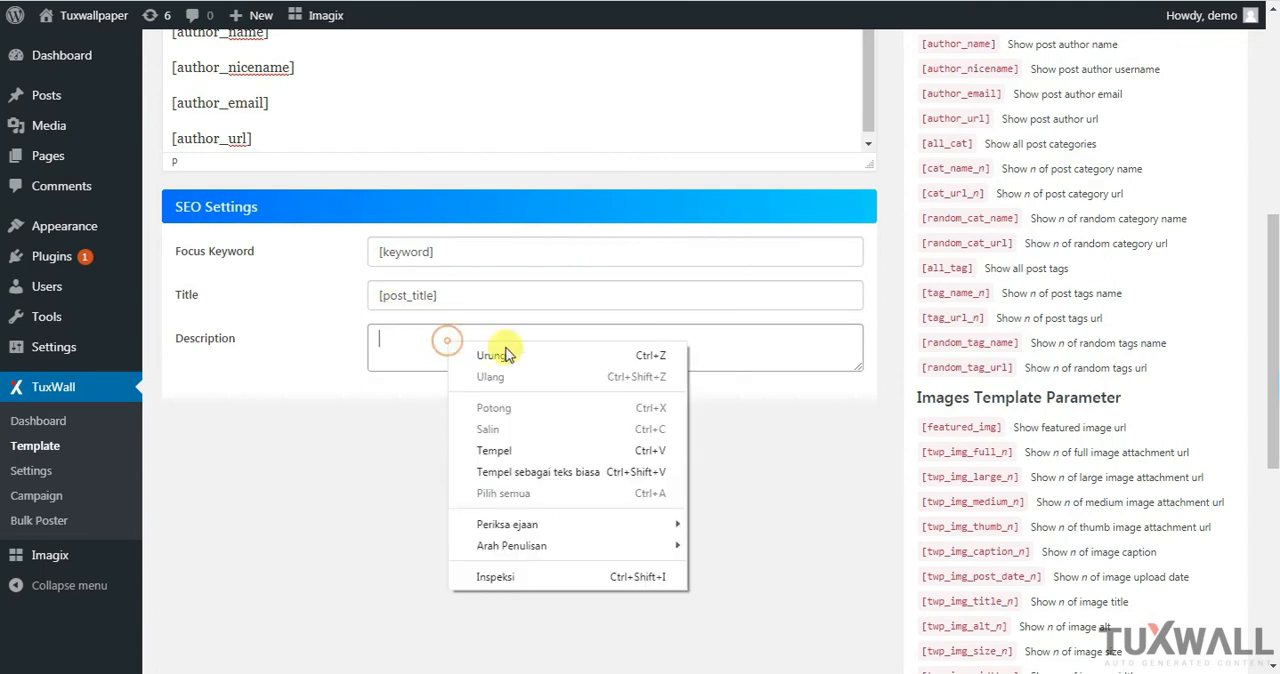
{"action": "left_click", "coordinate": [511, 451]}
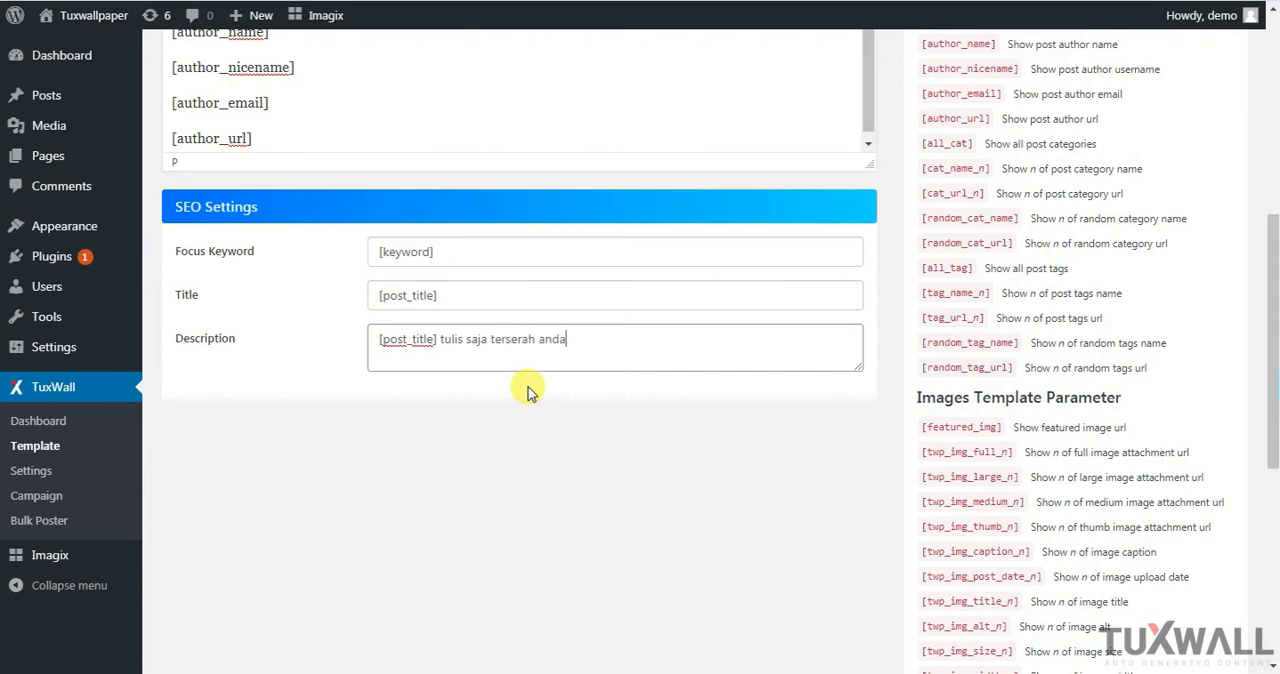
{"action": "left_click", "coordinate": [527, 432]}
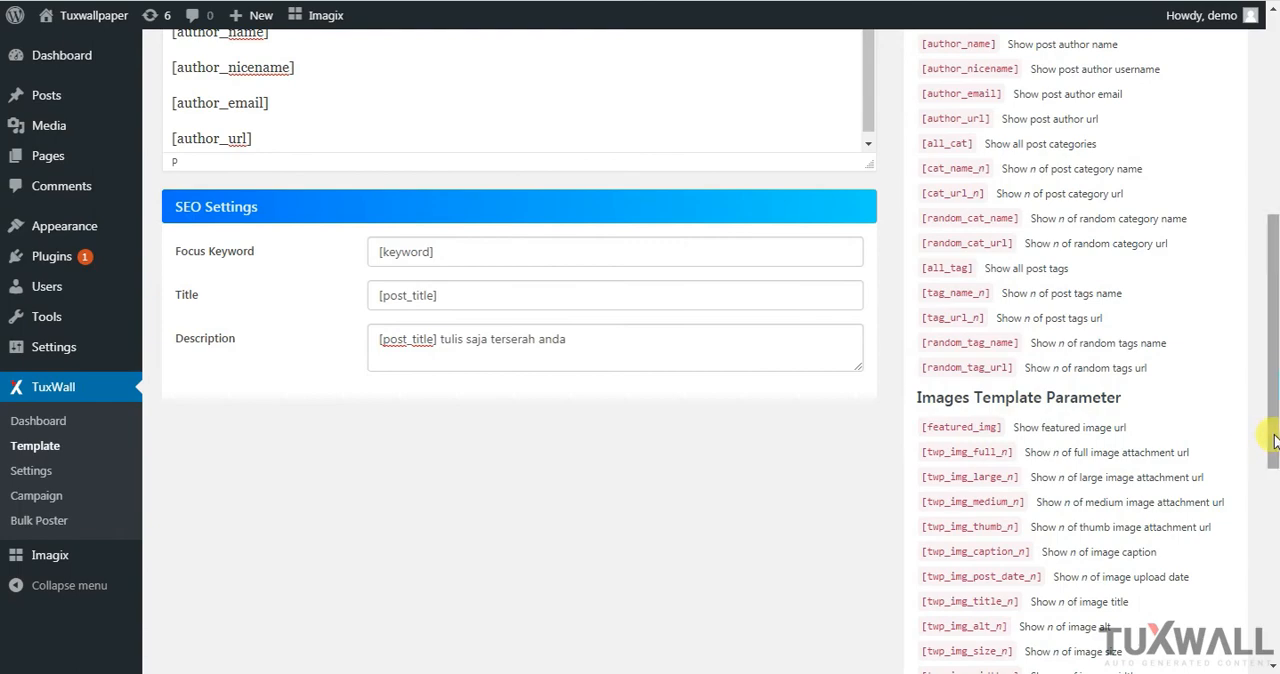
Show the post content as HTML text, delete all of it, and return to the visual view
{"action": "left_click_drag", "start_coordinate": [1274, 440], "coordinate": [1272, 228]}
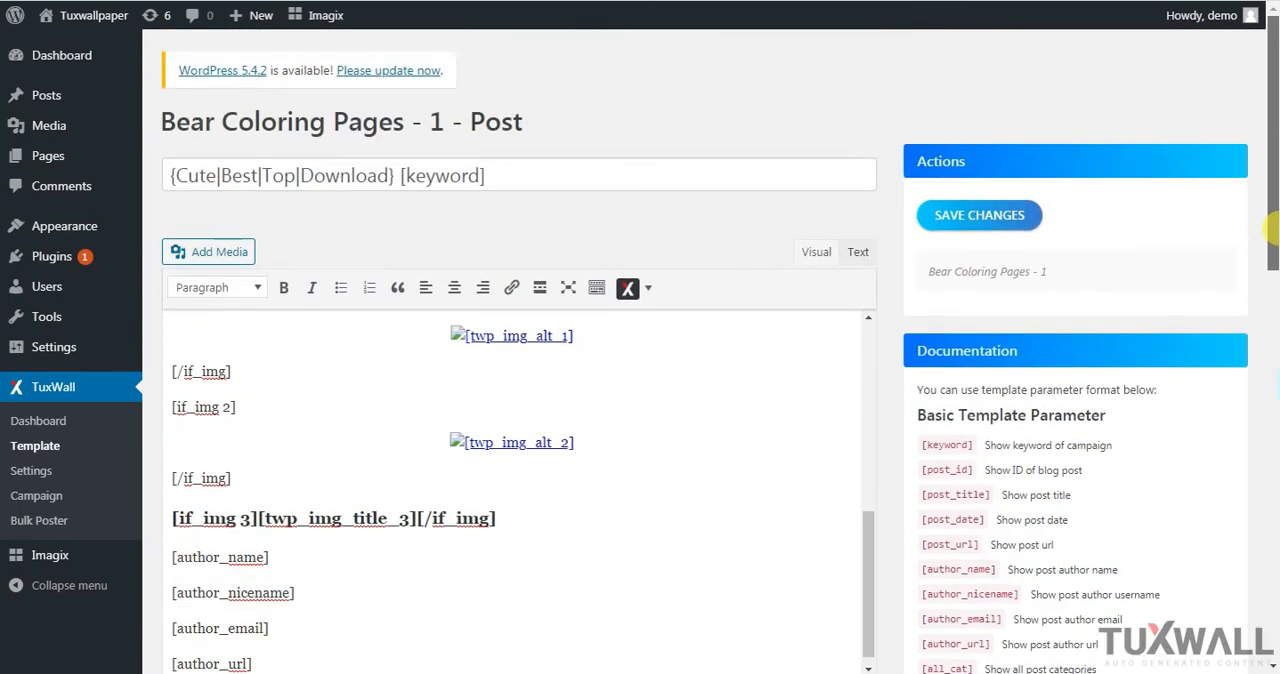
{"action": "left_click", "coordinate": [855, 254]}
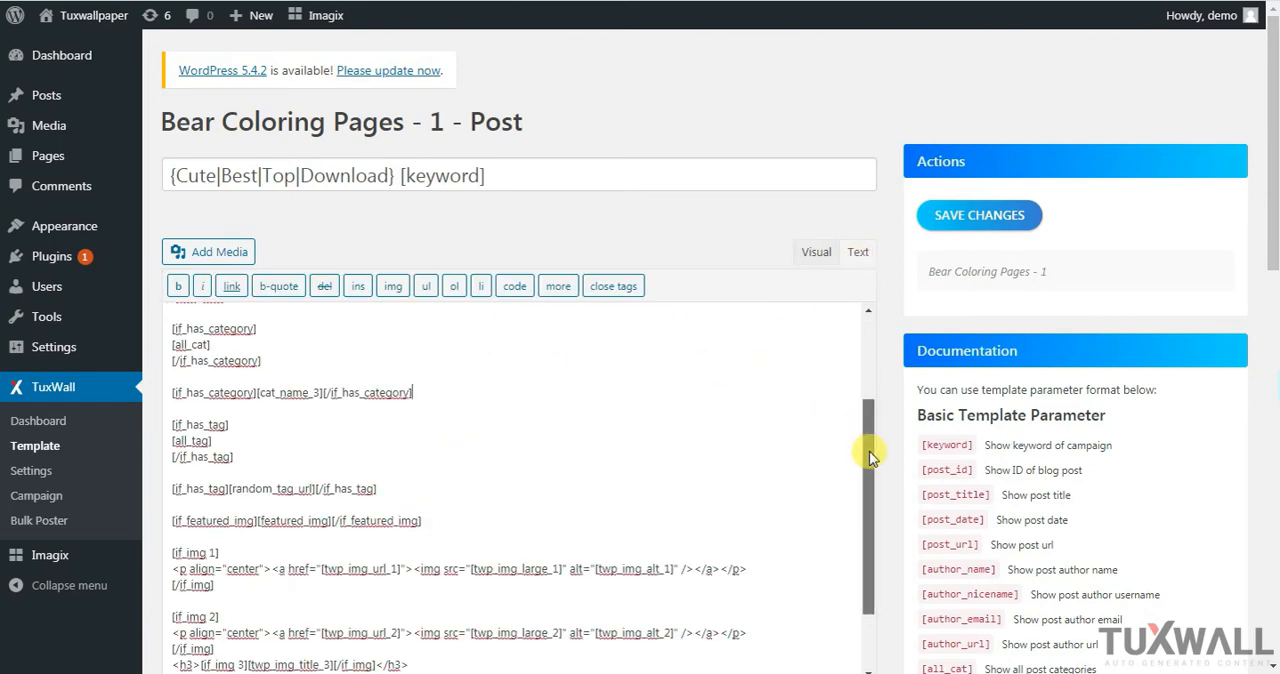
{"action": "scroll", "coordinate": [686, 376], "scroll_direction": "up", "scroll_amount": 3}
{"action": "key", "text": "ctrl+a"}
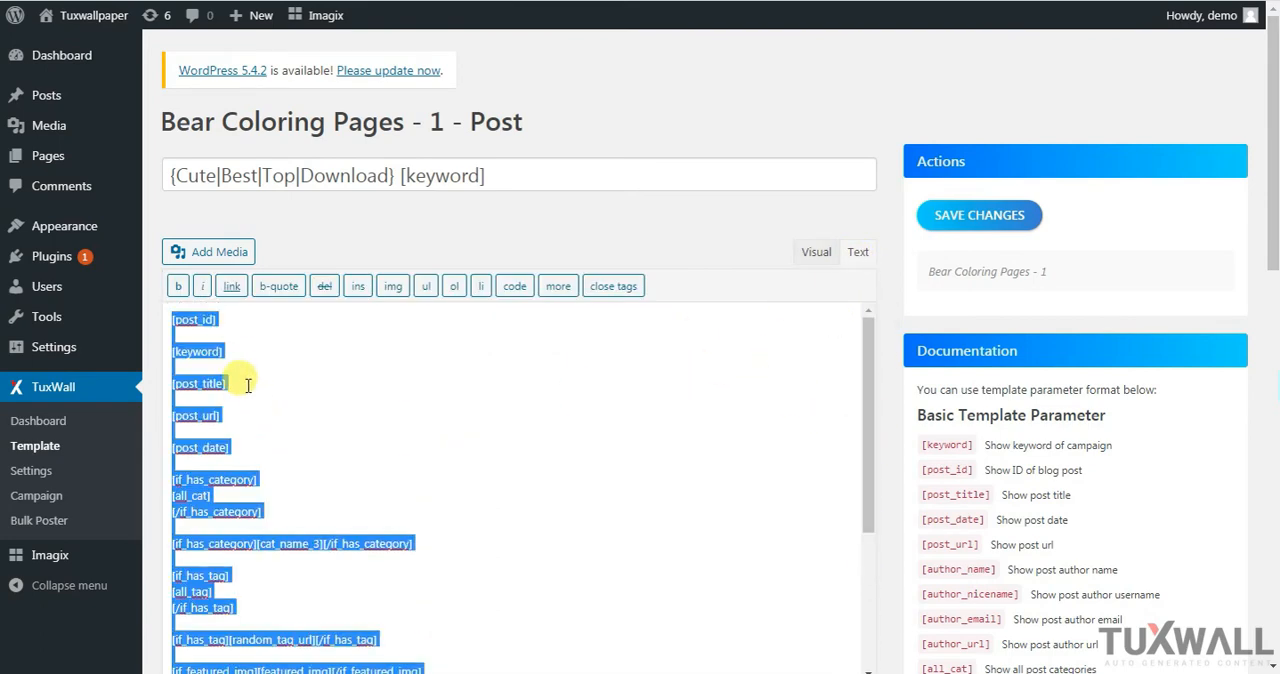
{"action": "key", "text": "BackSpace"}
{"action": "left_click", "coordinate": [818, 254]}
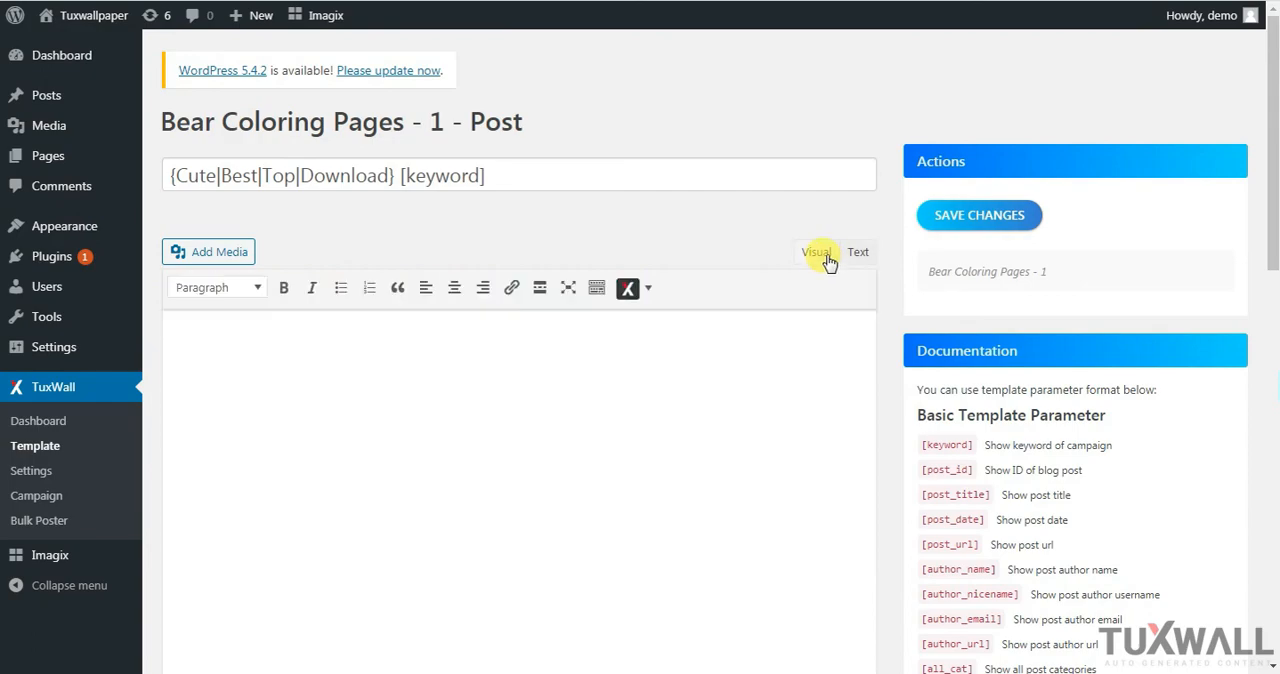
Switch to the Best Coloring Pages for Kids web page and copy the introductory paragraph about bears
{"action": "left_click_drag", "start_coordinate": [1271, 194], "coordinate": [1270, 255]}
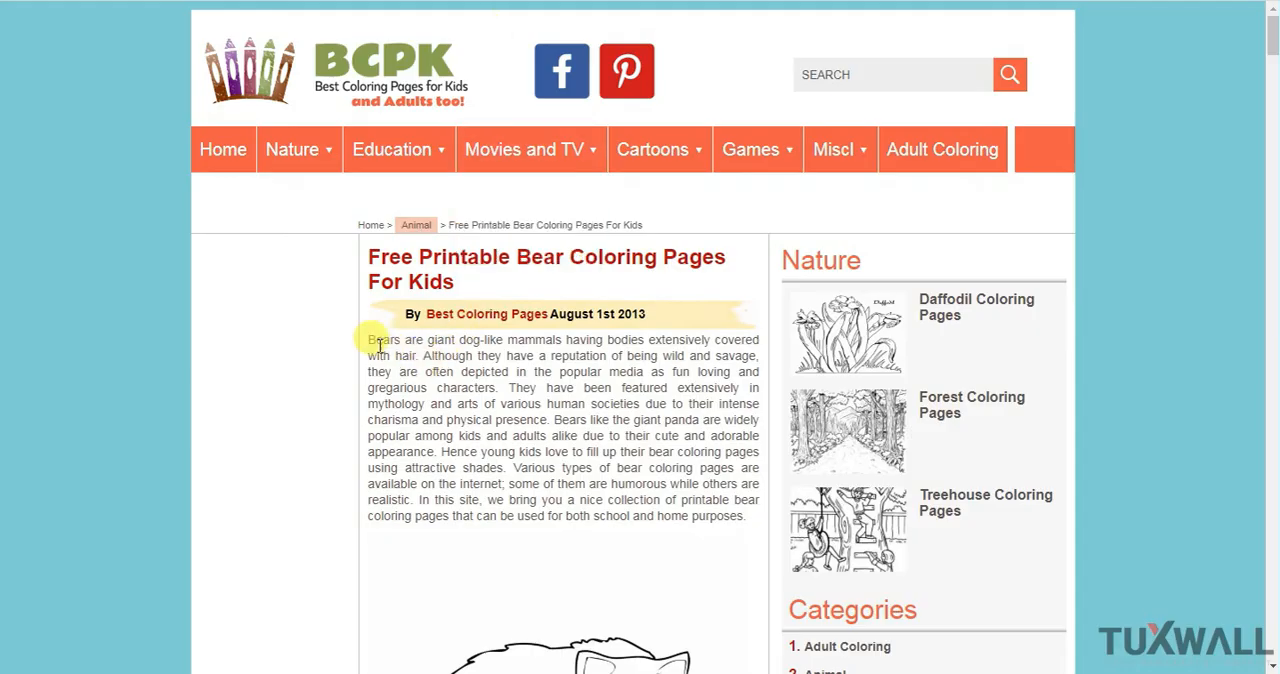
{"action": "left_click_drag", "start_coordinate": [369, 340], "coordinate": [758, 527]}
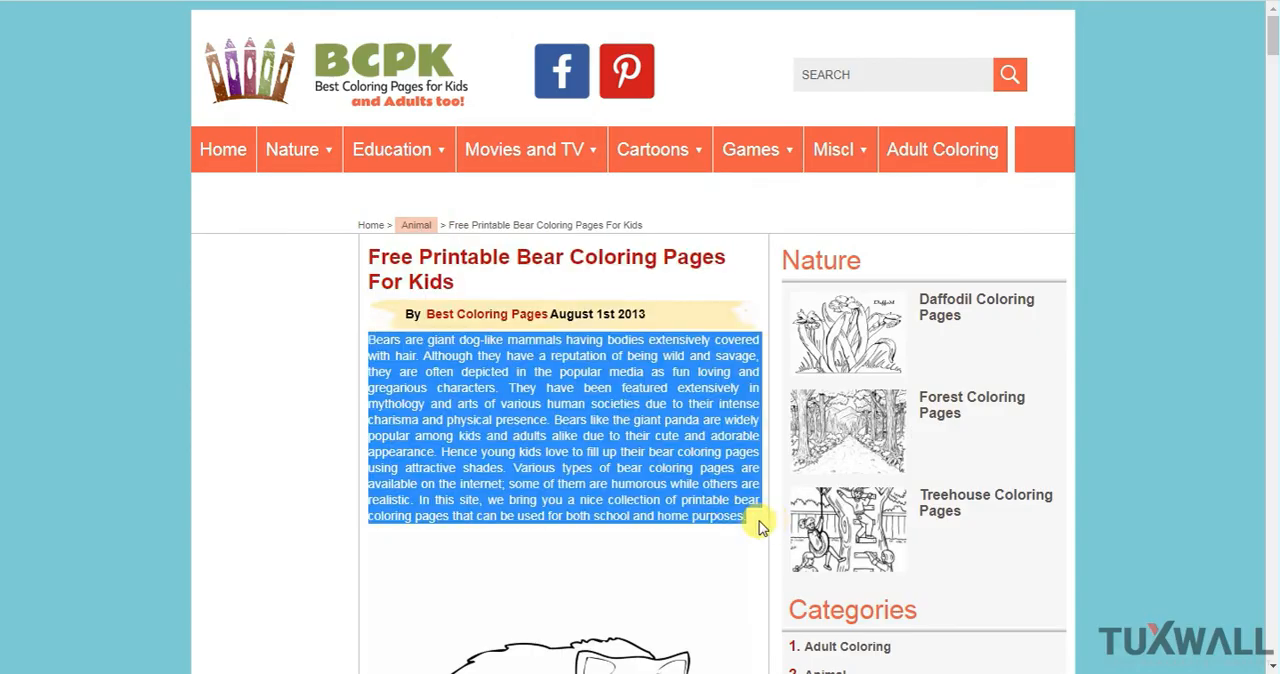
{"action": "right_click", "coordinate": [586, 368]}
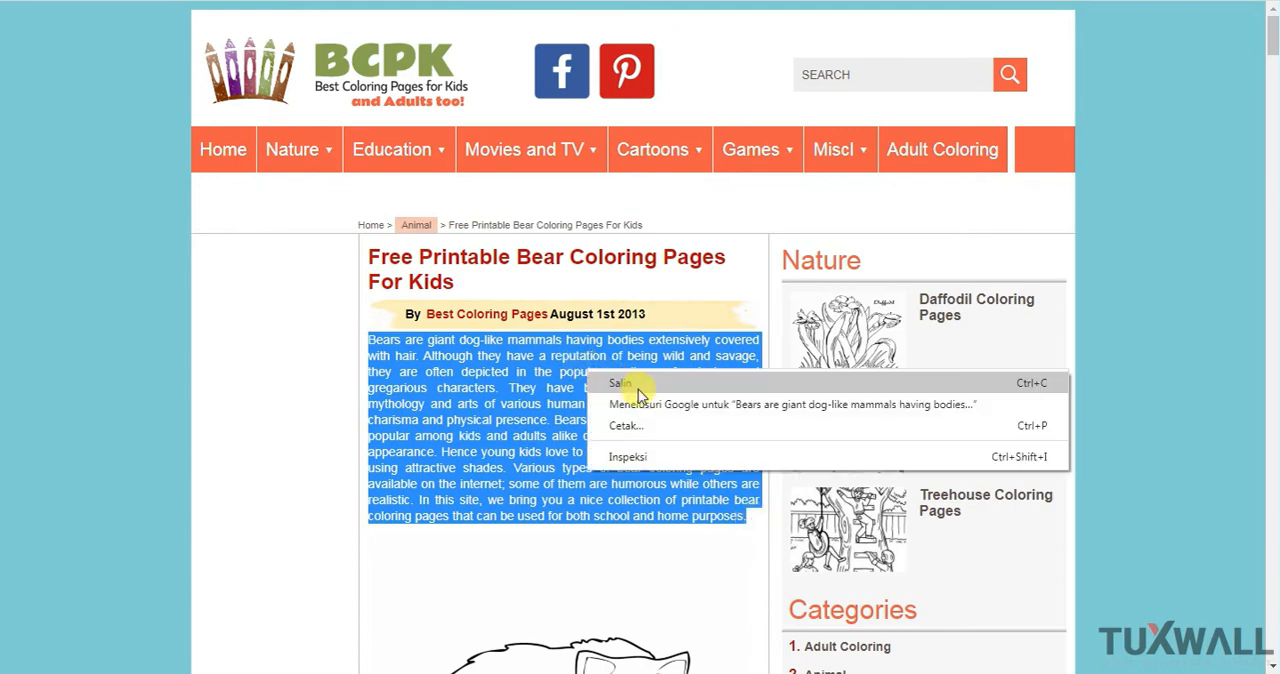
{"action": "left_click", "coordinate": [641, 389]}
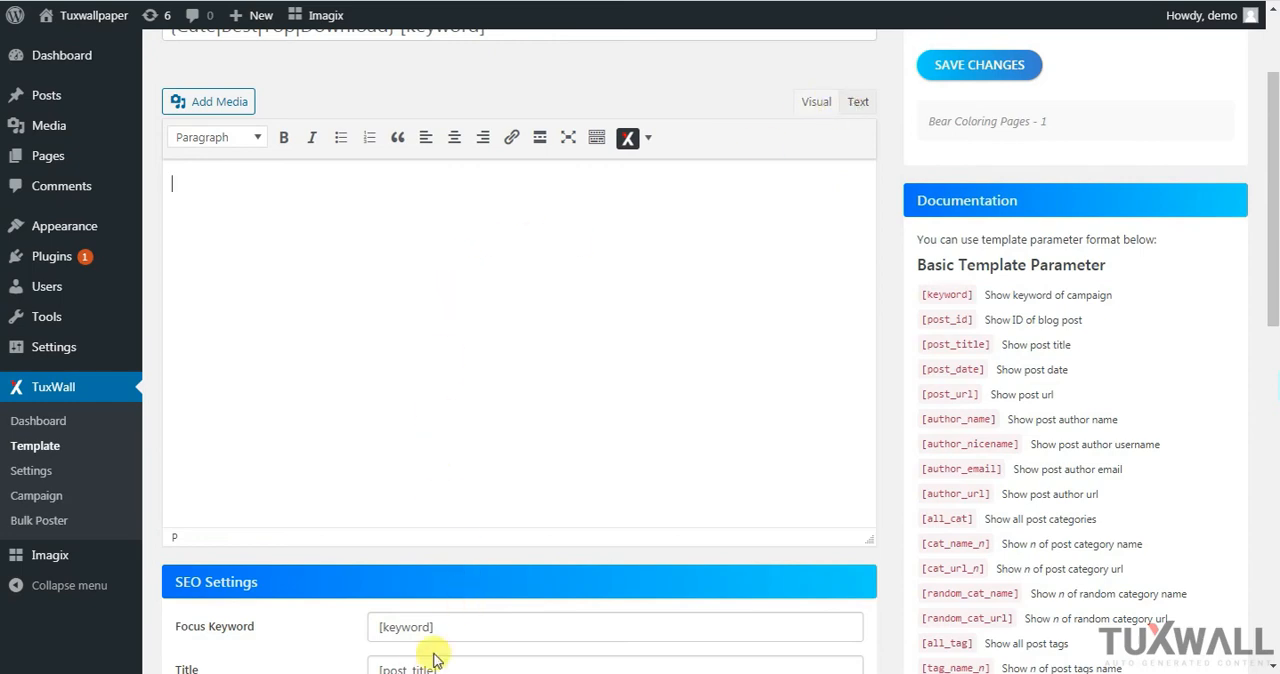
Switch to the article spinner program and paste the copied bear paragraph into the new article
{"action": "left_click", "coordinate": [418, 588]}
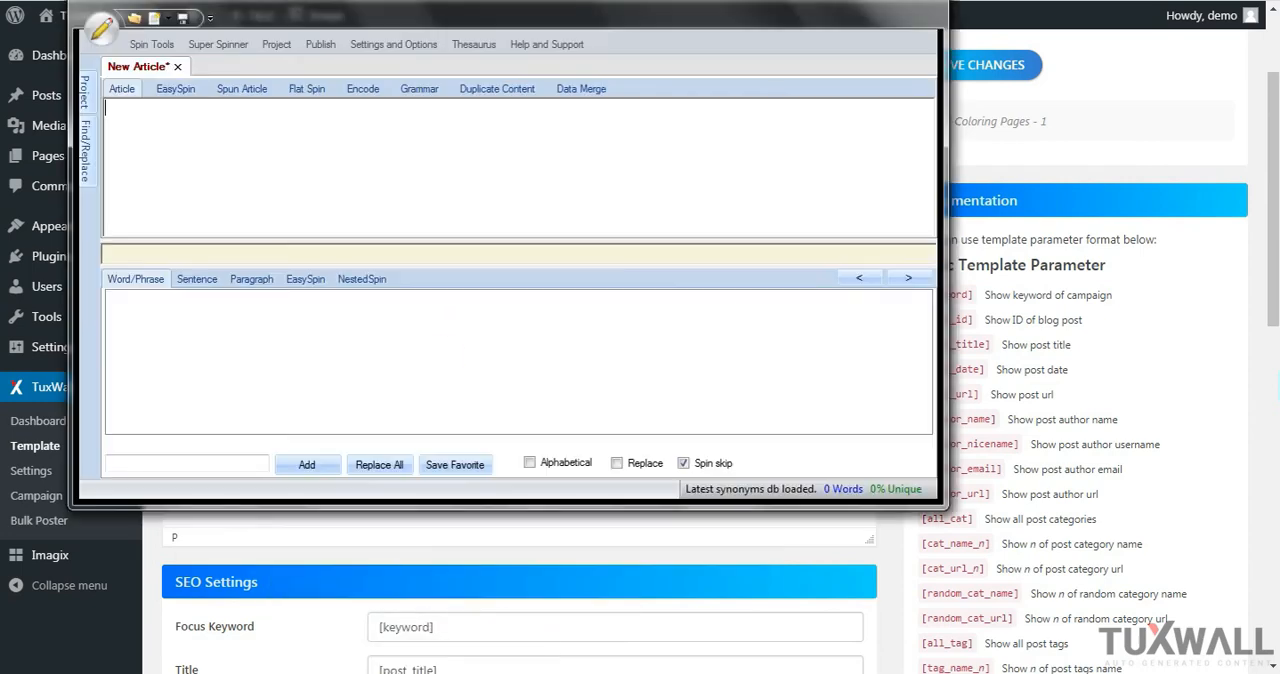
{"action": "right_click", "coordinate": [230, 128]}
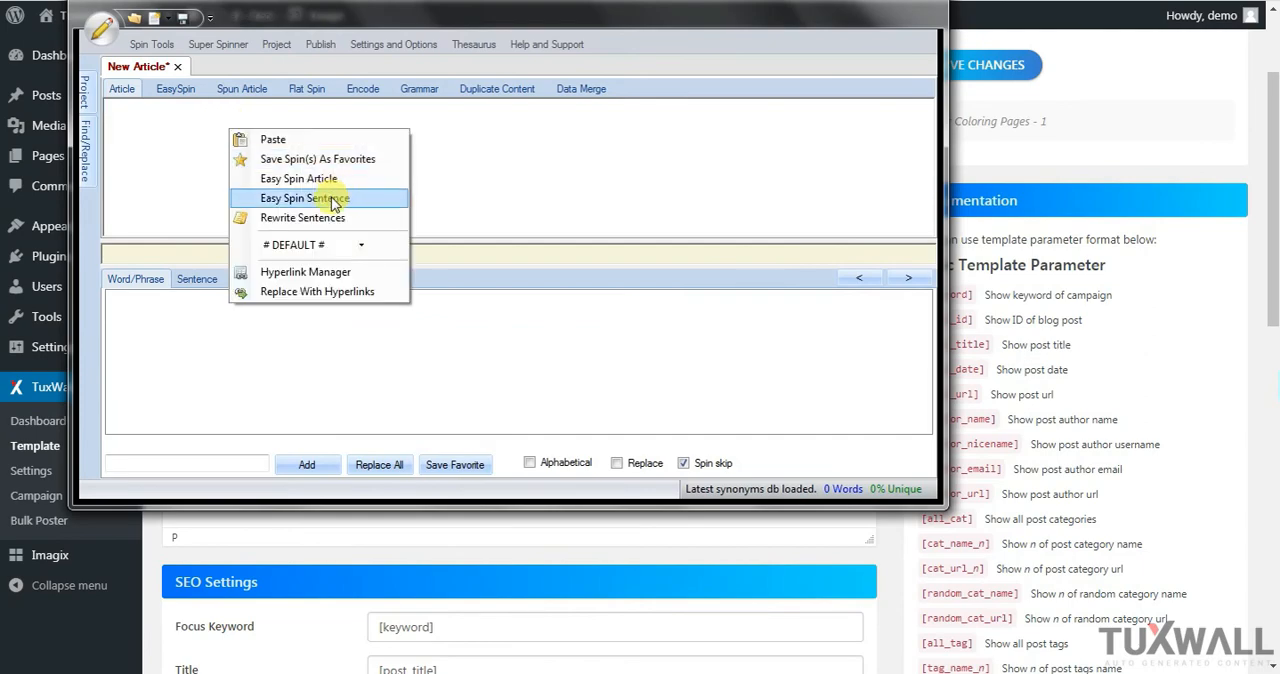
{"action": "left_click", "coordinate": [176, 135]}
{"action": "right_click", "coordinate": [288, 130]}
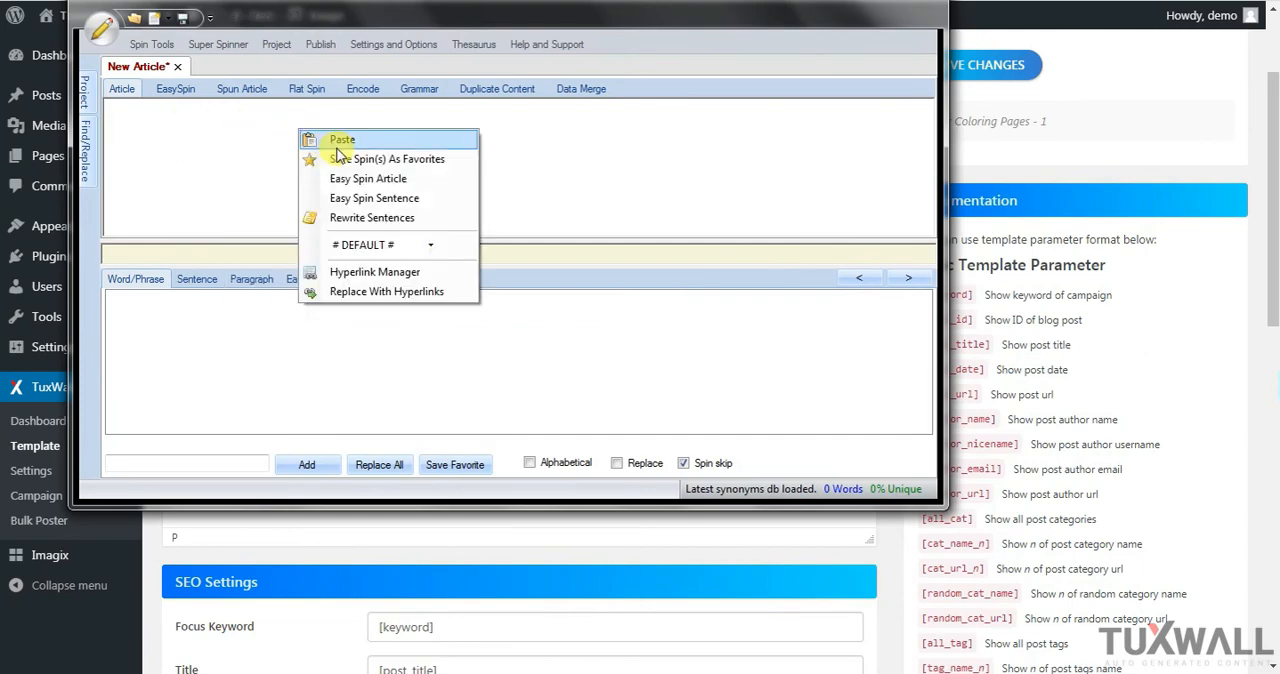
{"action": "left_click", "coordinate": [337, 137]}
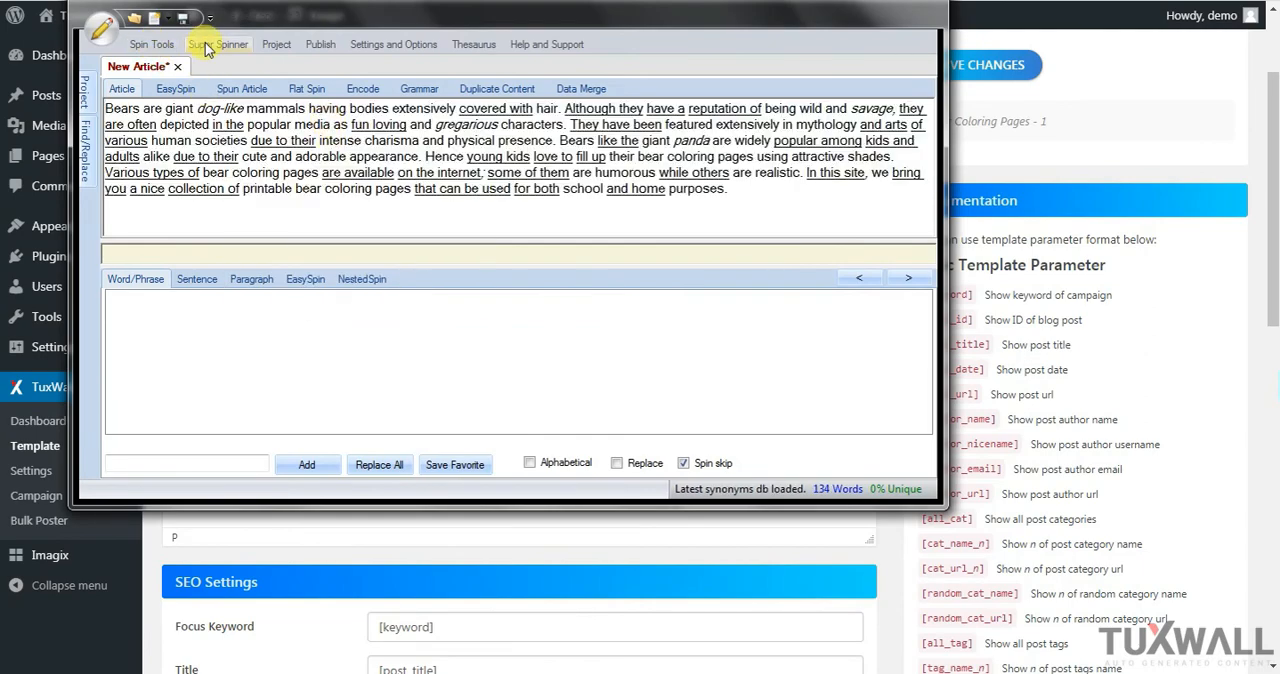
Auto-select synonyms for words and phrases in the article, with max synonyms 3 and frequency Every Word/Phrase
{"action": "left_click", "coordinate": [171, 47]}
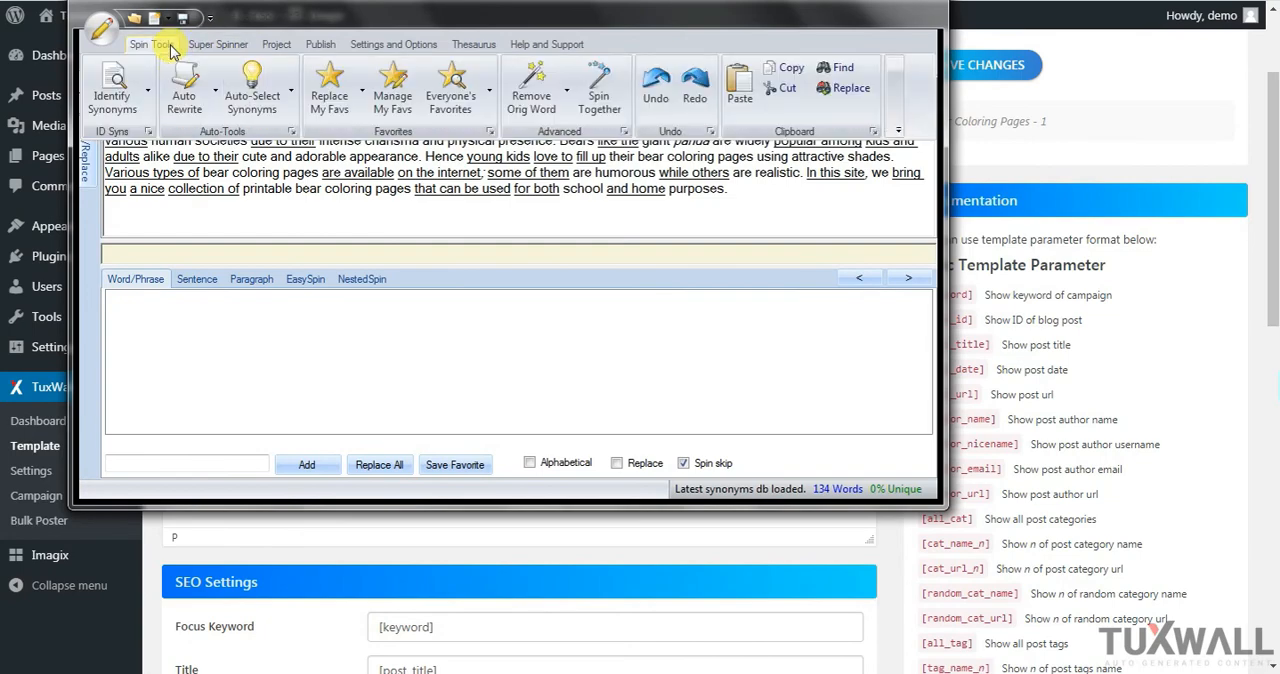
{"action": "left_click", "coordinate": [259, 92]}
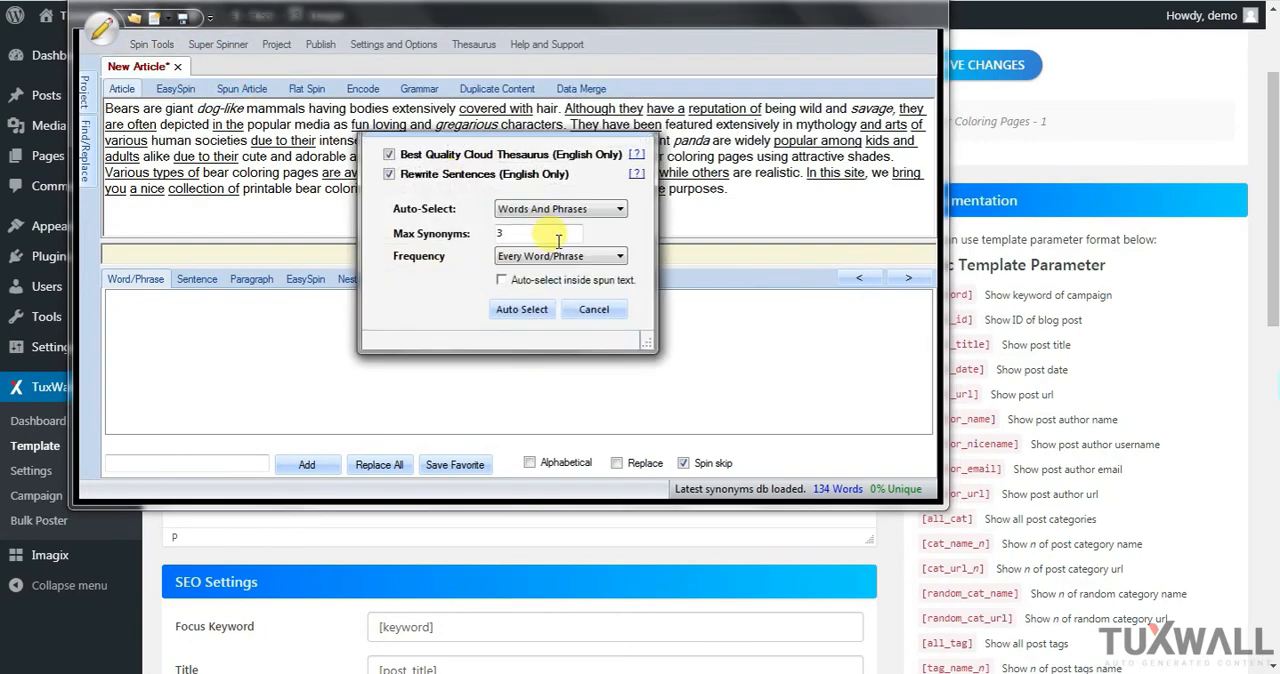
{"action": "left_click", "coordinate": [528, 310]}
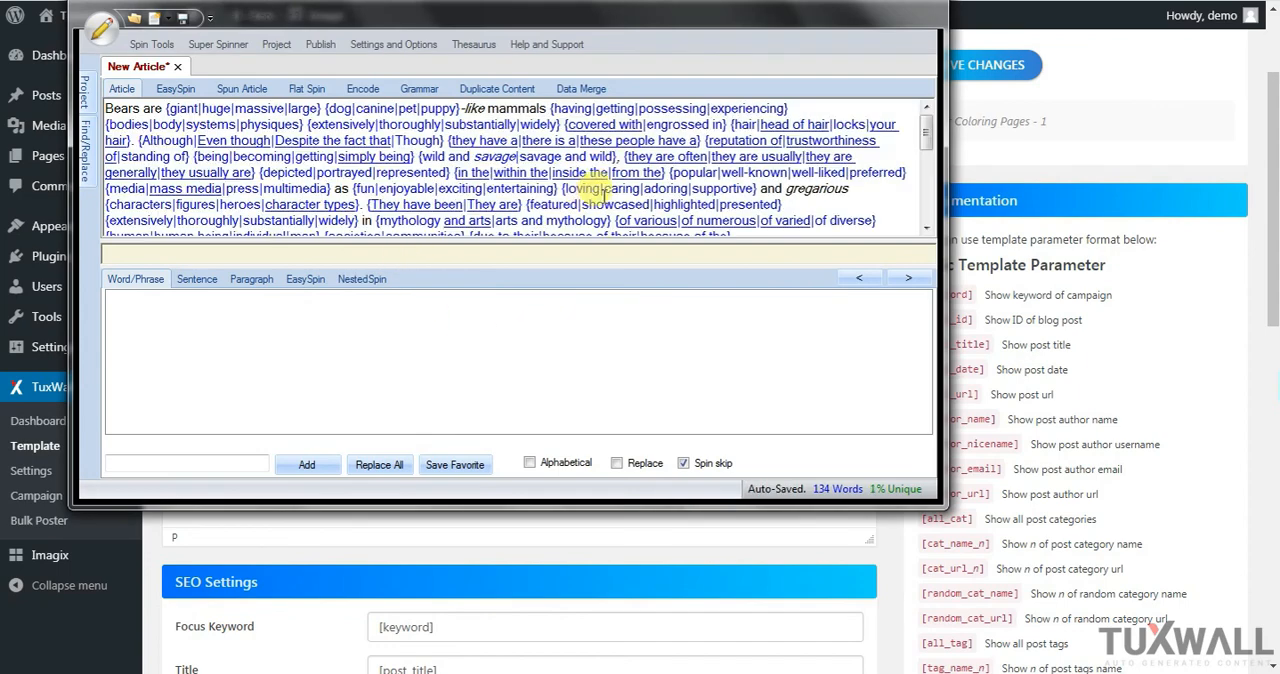
Select the entire spun article, including all its synonym groups, and copy it
{"action": "left_click_drag", "start_coordinate": [930, 138], "coordinate": [936, 203]}
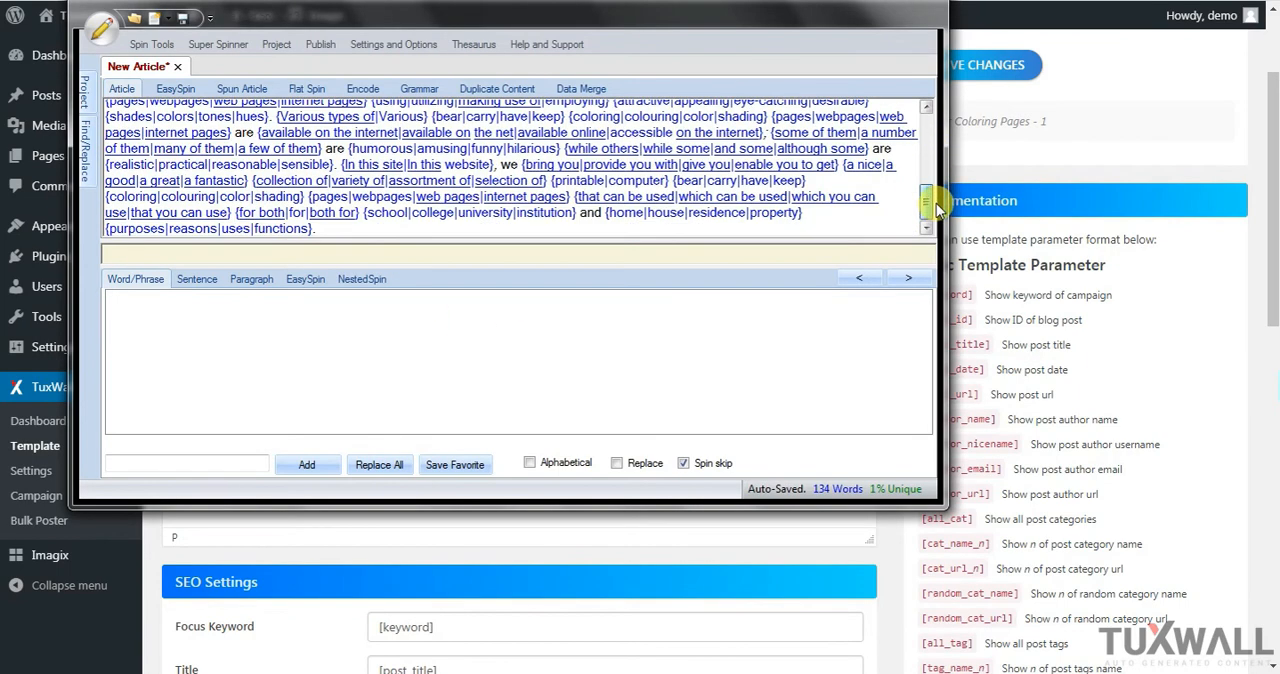
{"action": "left_click", "coordinate": [839, 221]}
{"action": "key", "text": "ctrl+a"}
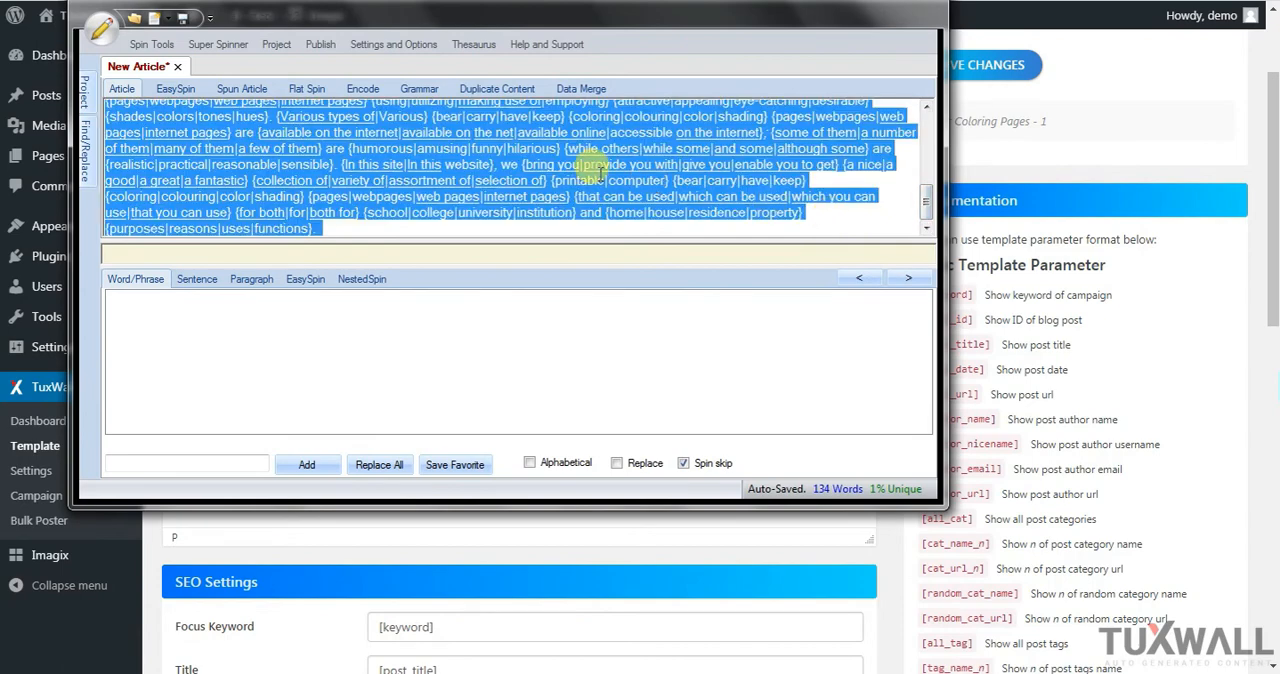
{"action": "right_click", "coordinate": [519, 148]}
{"action": "left_click", "coordinate": [565, 161]}
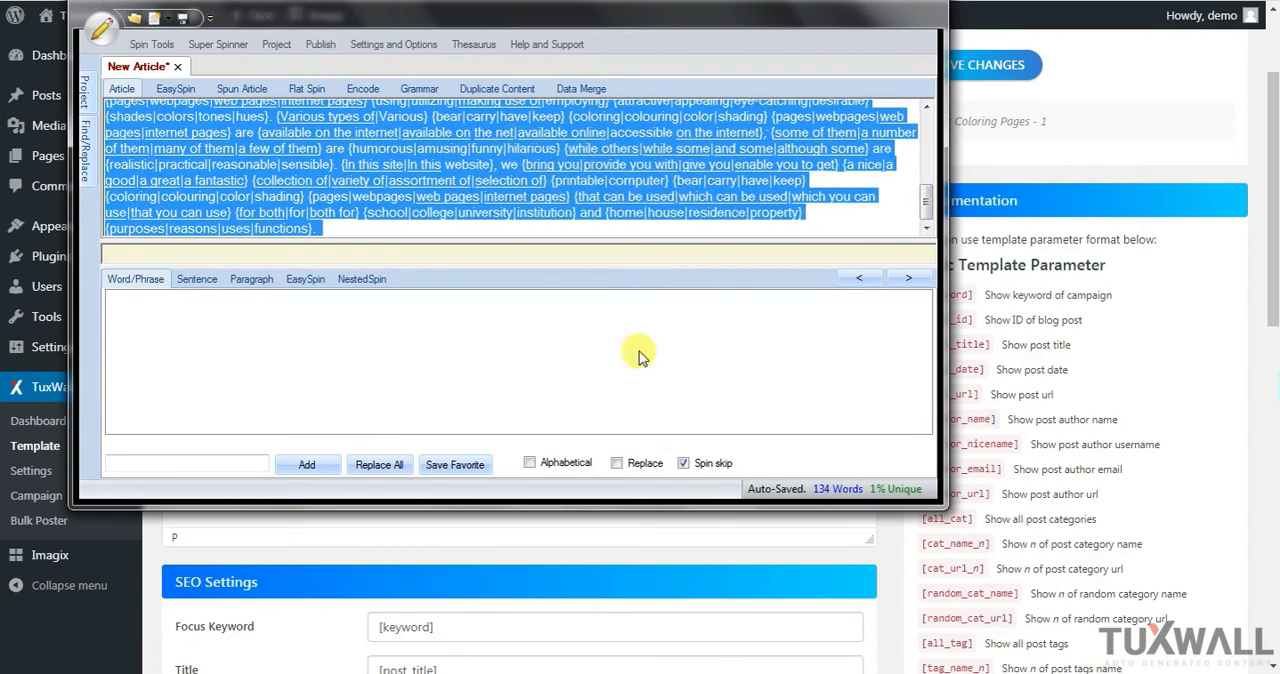
Switch back to the TuxWall template page, paste the spun bear article into the post content, and check it in the text view
{"action": "left_click", "coordinate": [586, 517]}
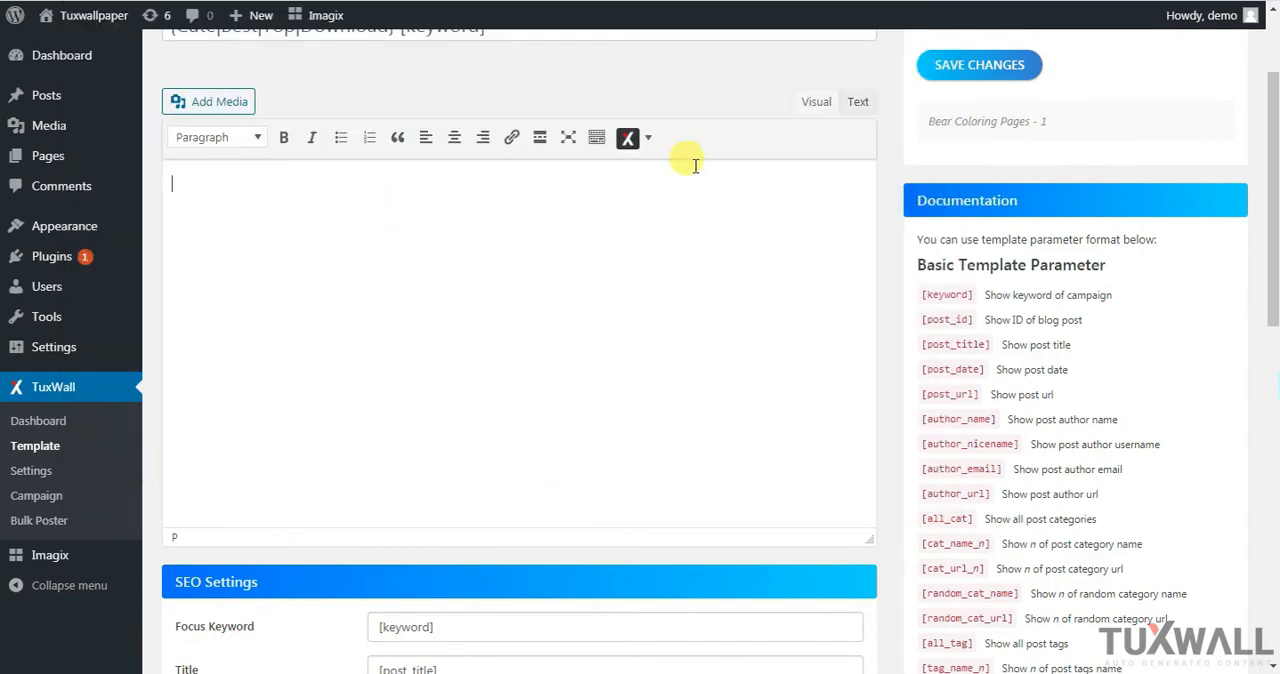
{"action": "right_click", "coordinate": [362, 208]}
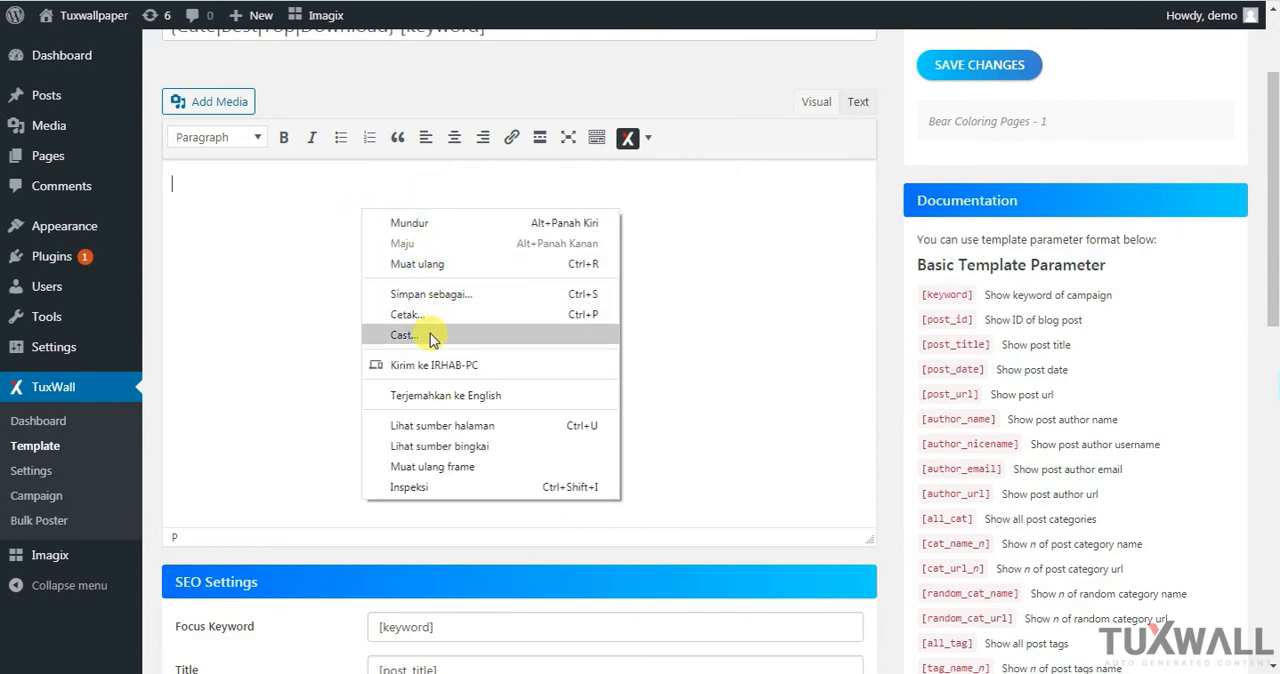
{"action": "left_click", "coordinate": [298, 212]}
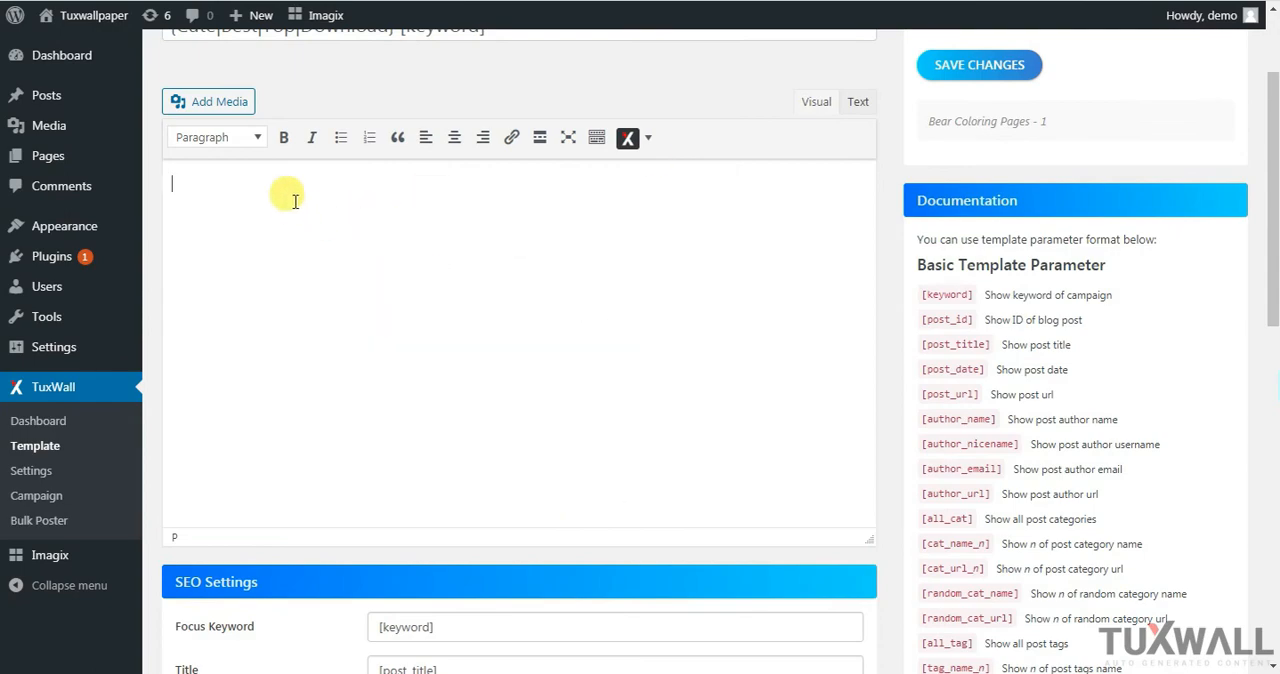
{"action": "key", "text": "ctrl+v"}
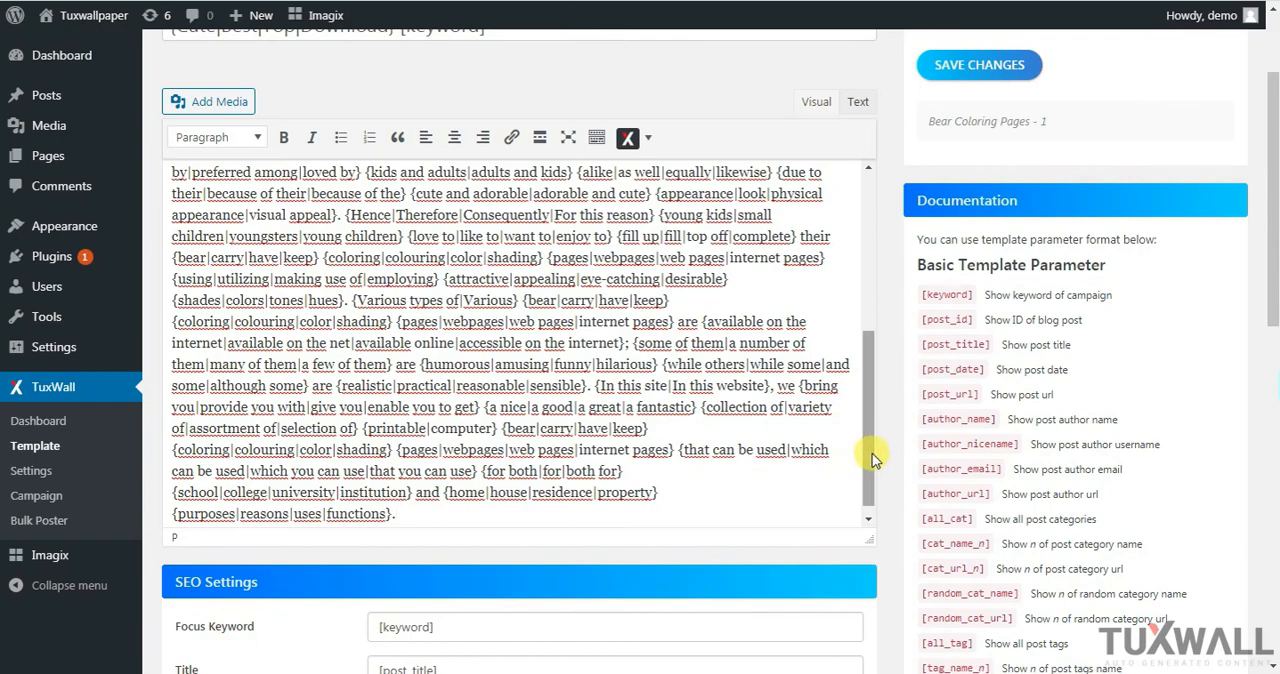
{"action": "left_click_drag", "start_coordinate": [871, 458], "coordinate": [869, 249]}
{"action": "left_click", "coordinate": [862, 106]}
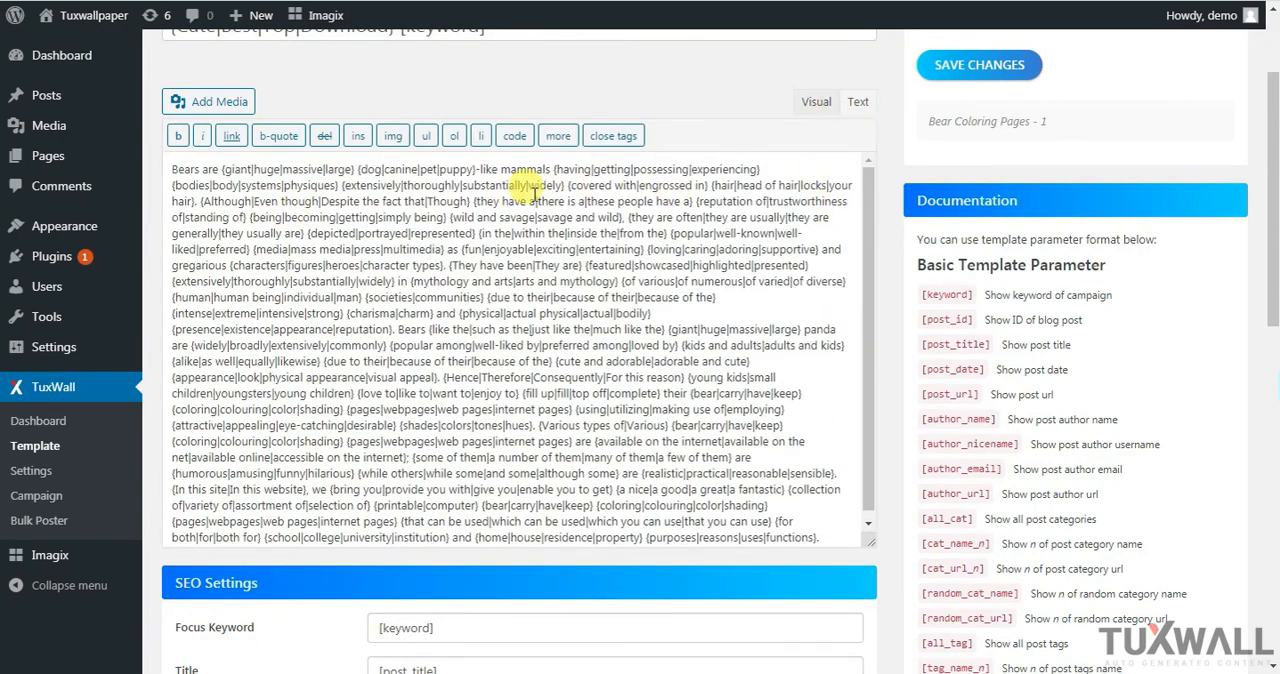
{"action": "left_click", "coordinate": [816, 104]}
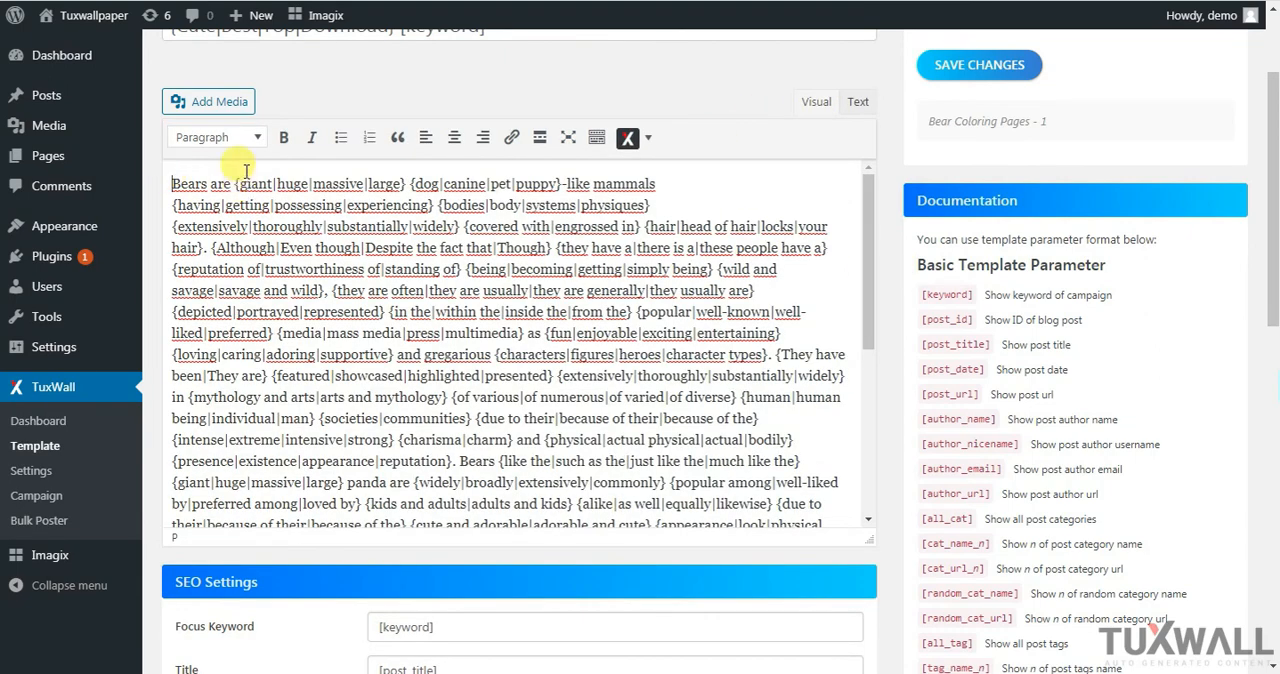
Insert the Post Title shortcode at the very start of the post content, followed by a dash before the word "Bears"
{"action": "left_click", "coordinate": [650, 140]}
{"action": "mouse_move", "coordinate": [669, 173]}
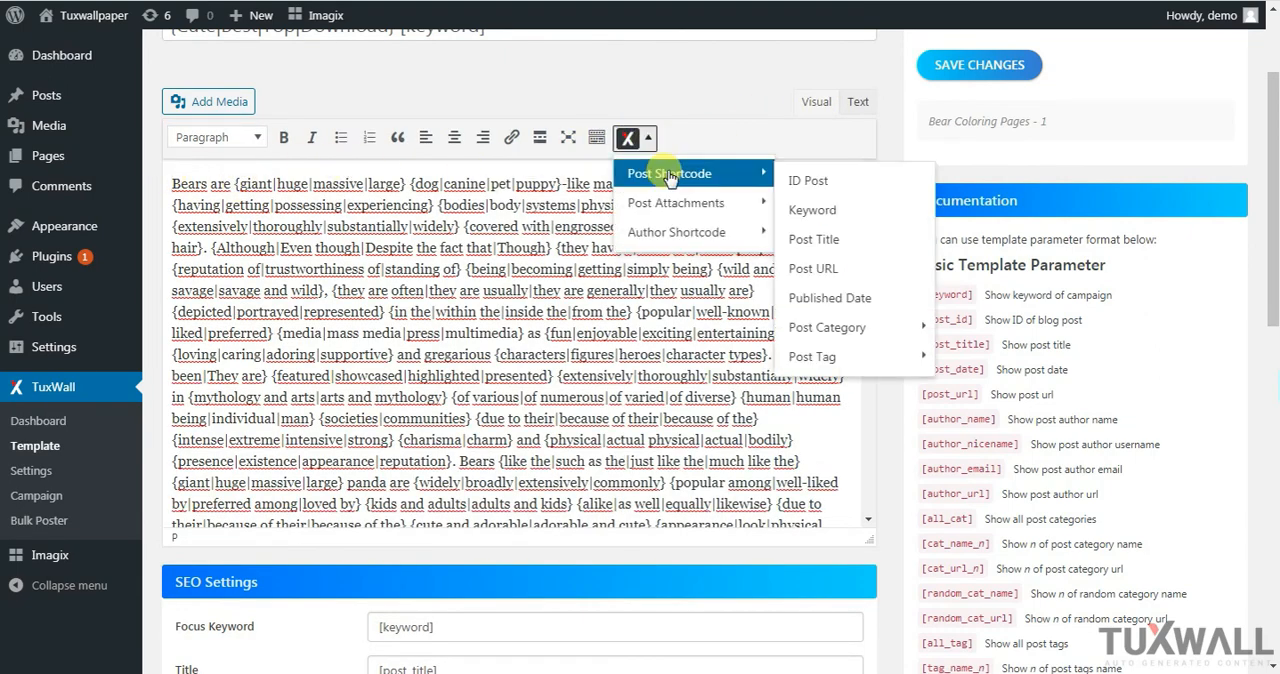
{"action": "left_click", "coordinate": [877, 245]}
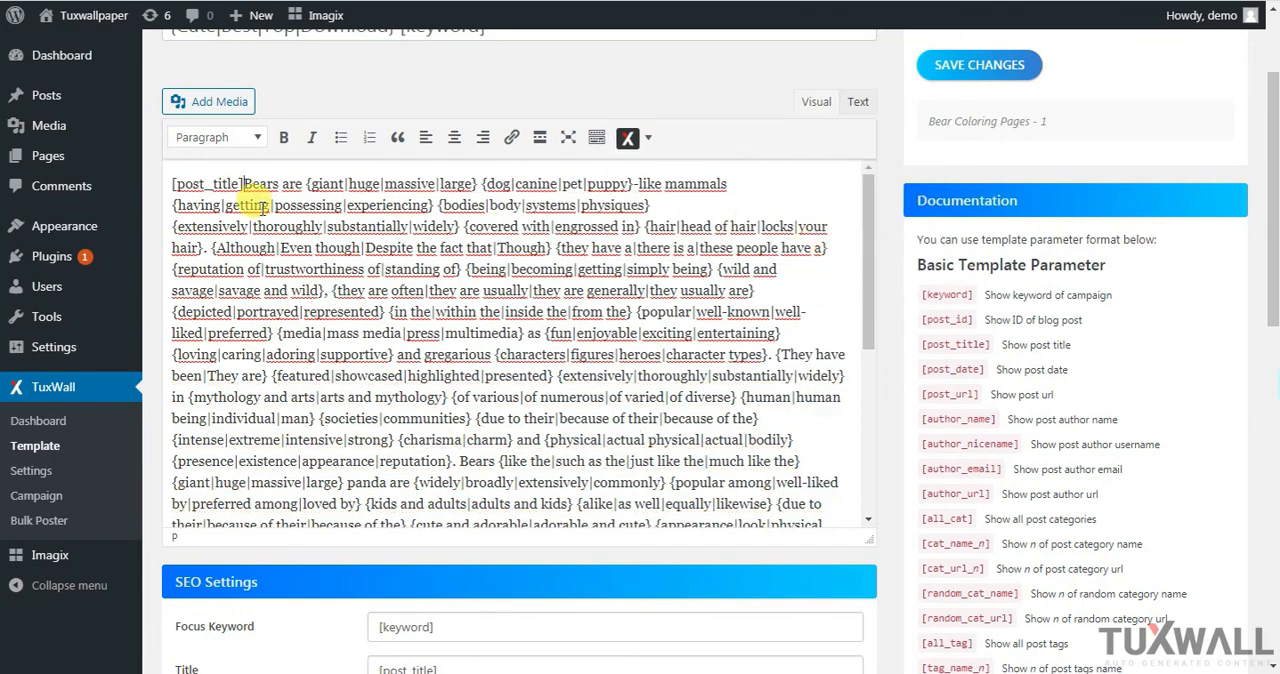
{"action": "type", "text": "-"}
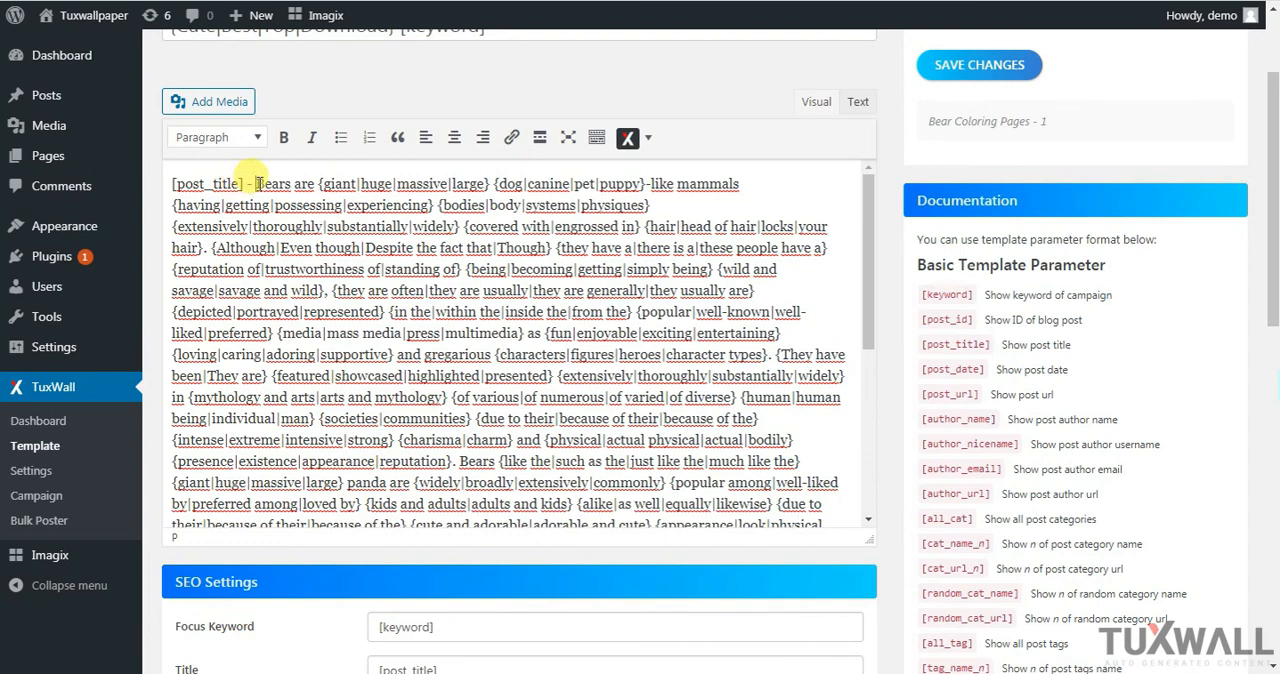
Insert the Post URL shortcode after the dash, and cut it out of the content to the clipboard
{"action": "left_click", "coordinate": [648, 137]}
{"action": "mouse_move", "coordinate": [695, 175]}
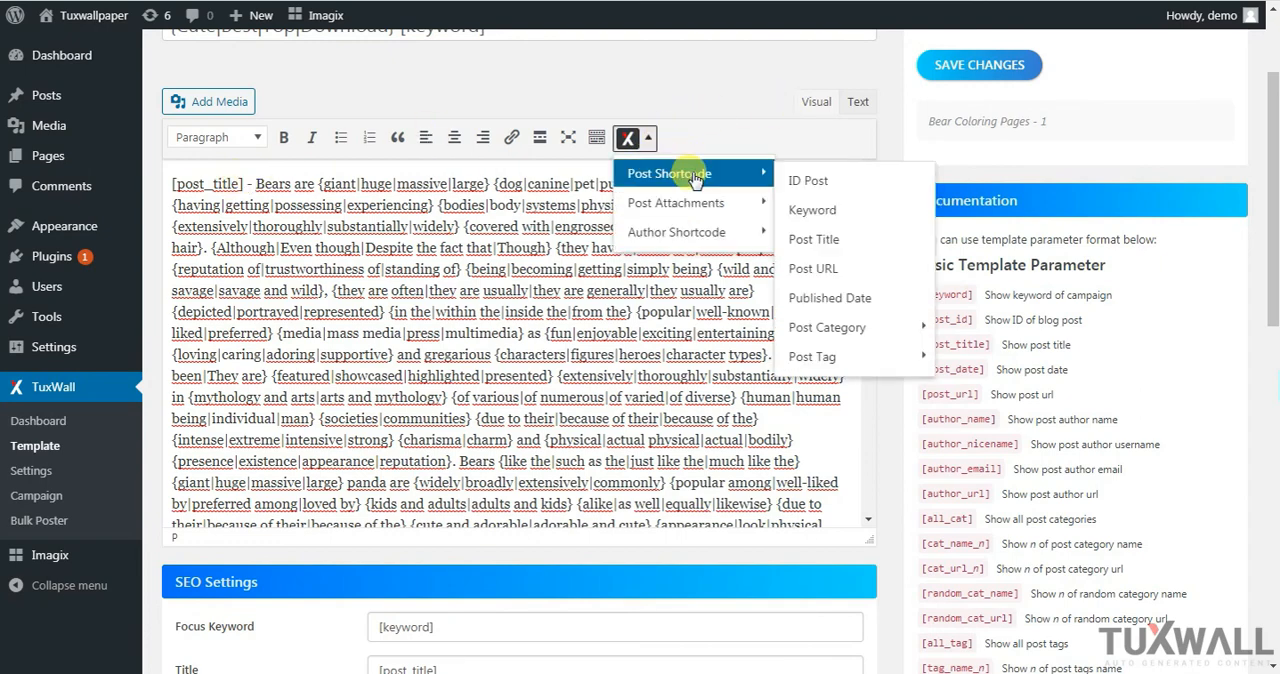
{"action": "left_click", "coordinate": [815, 268]}
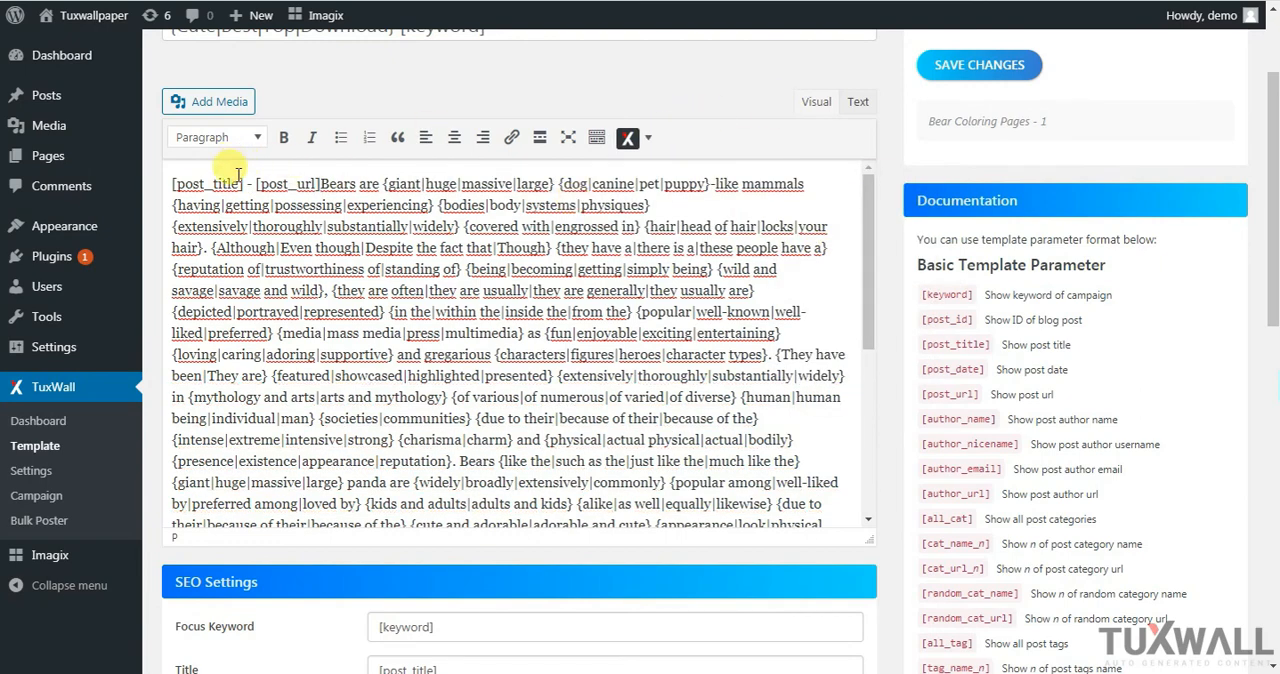
{"action": "left_click_drag", "start_coordinate": [257, 184], "coordinate": [313, 182]}
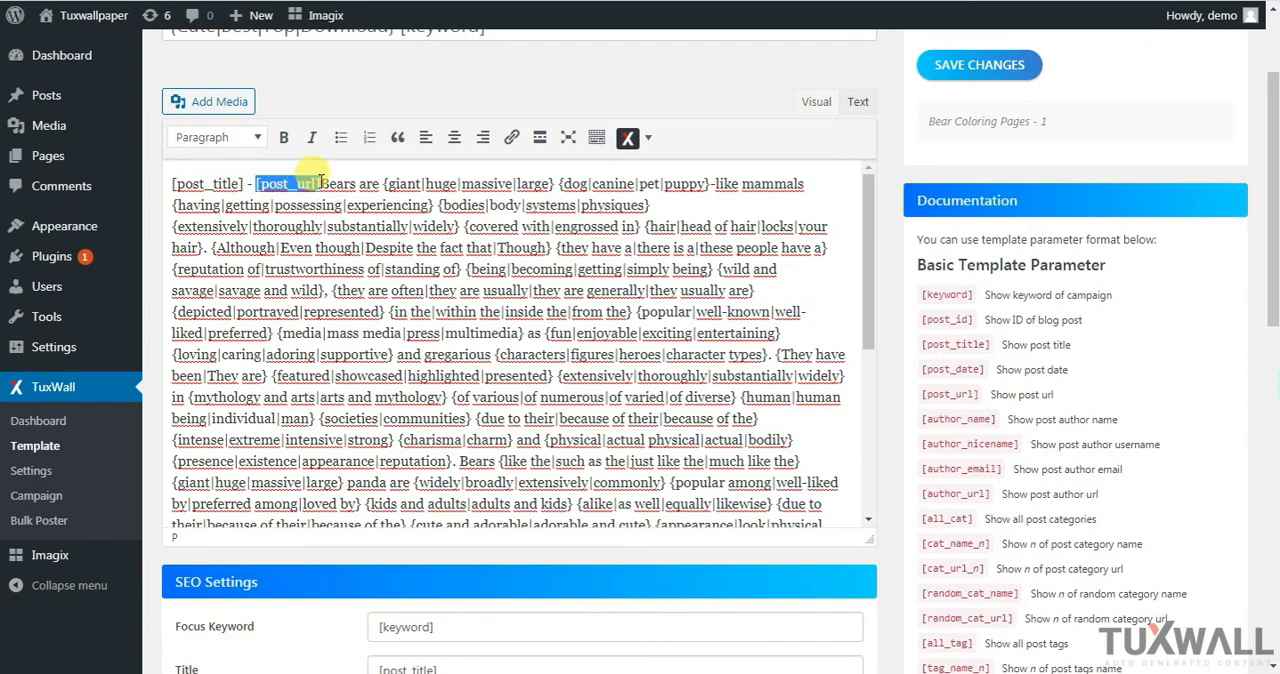
{"action": "right_click", "coordinate": [318, 181]}
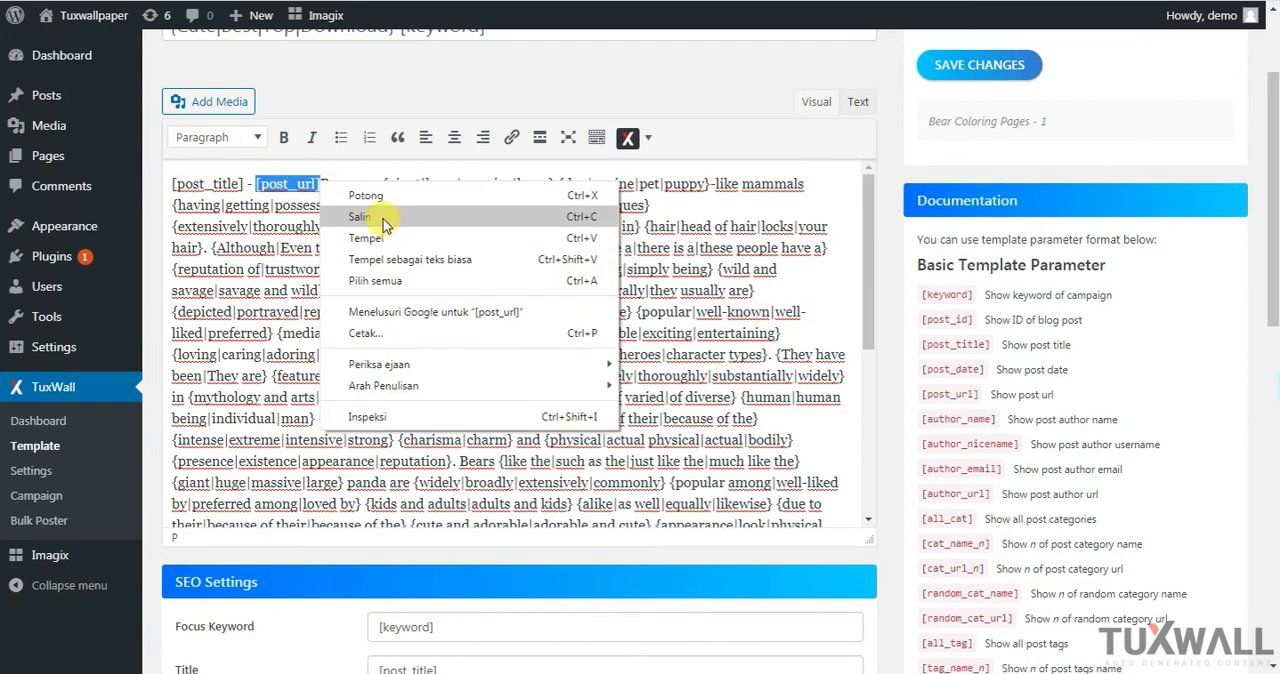
{"action": "left_click", "coordinate": [367, 195]}
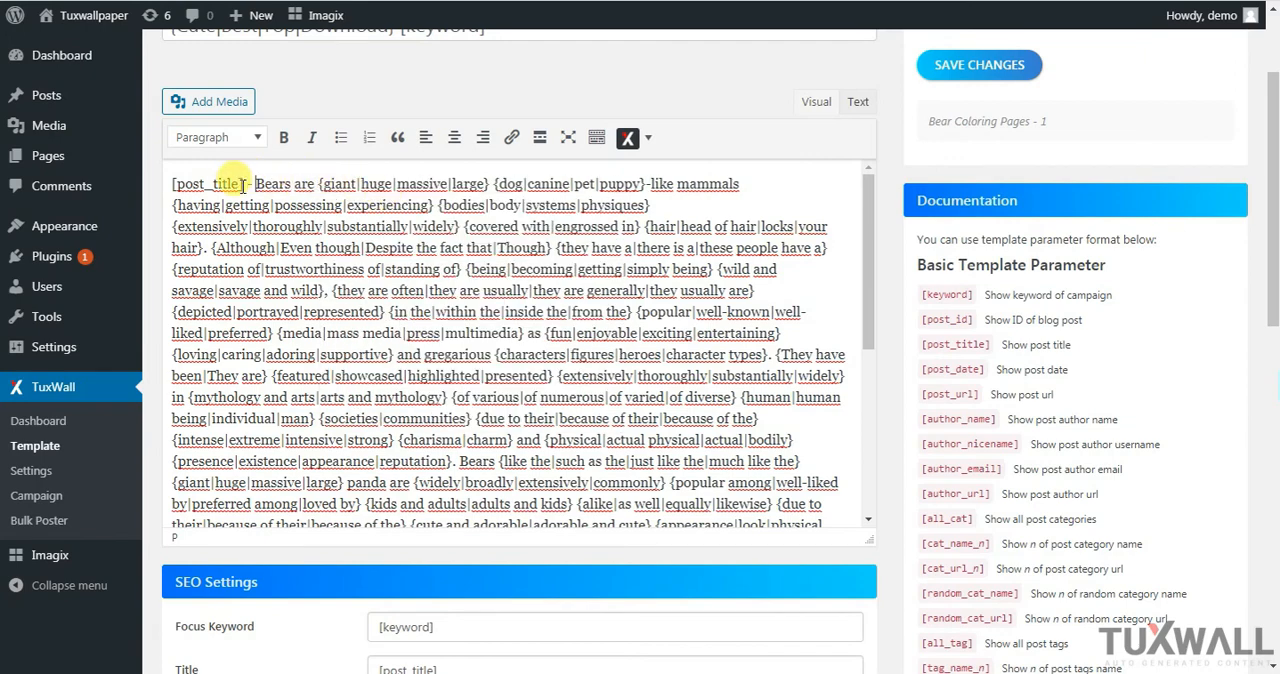
Link the [post_title] shortcode to [post_url] and check the link's markup in the content's HTML source
{"action": "left_click_drag", "start_coordinate": [244, 184], "coordinate": [172, 184]}
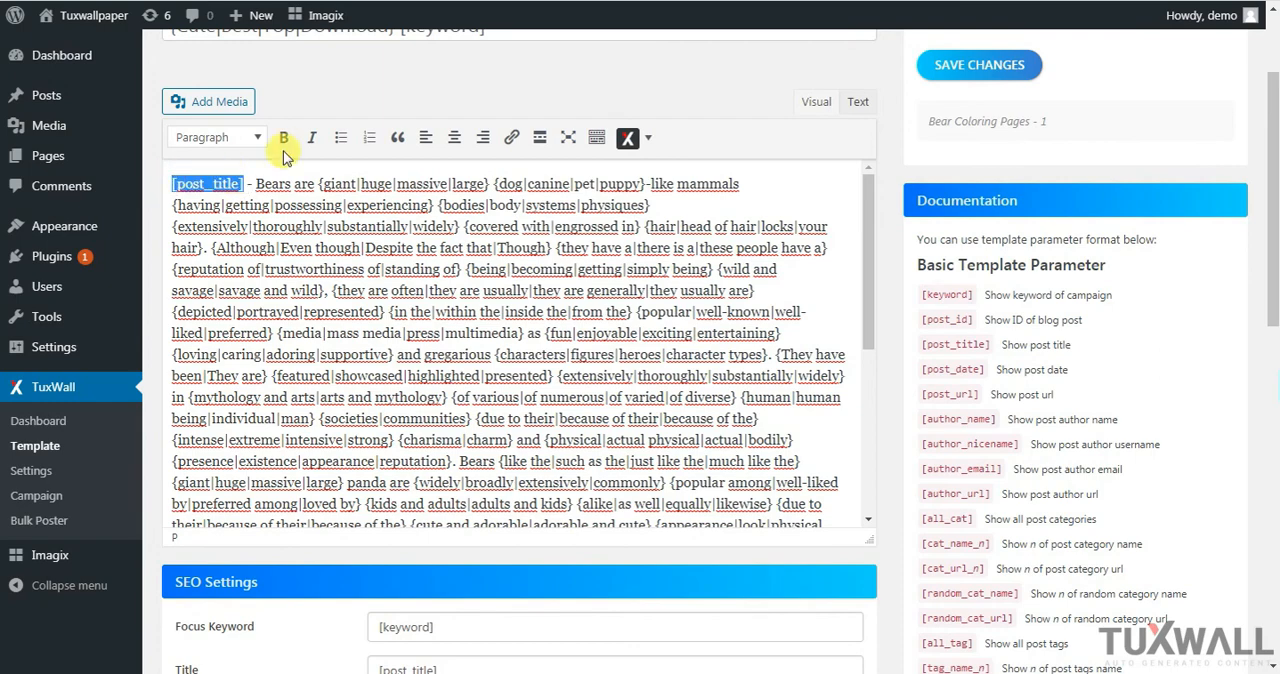
{"action": "left_click", "coordinate": [510, 138]}
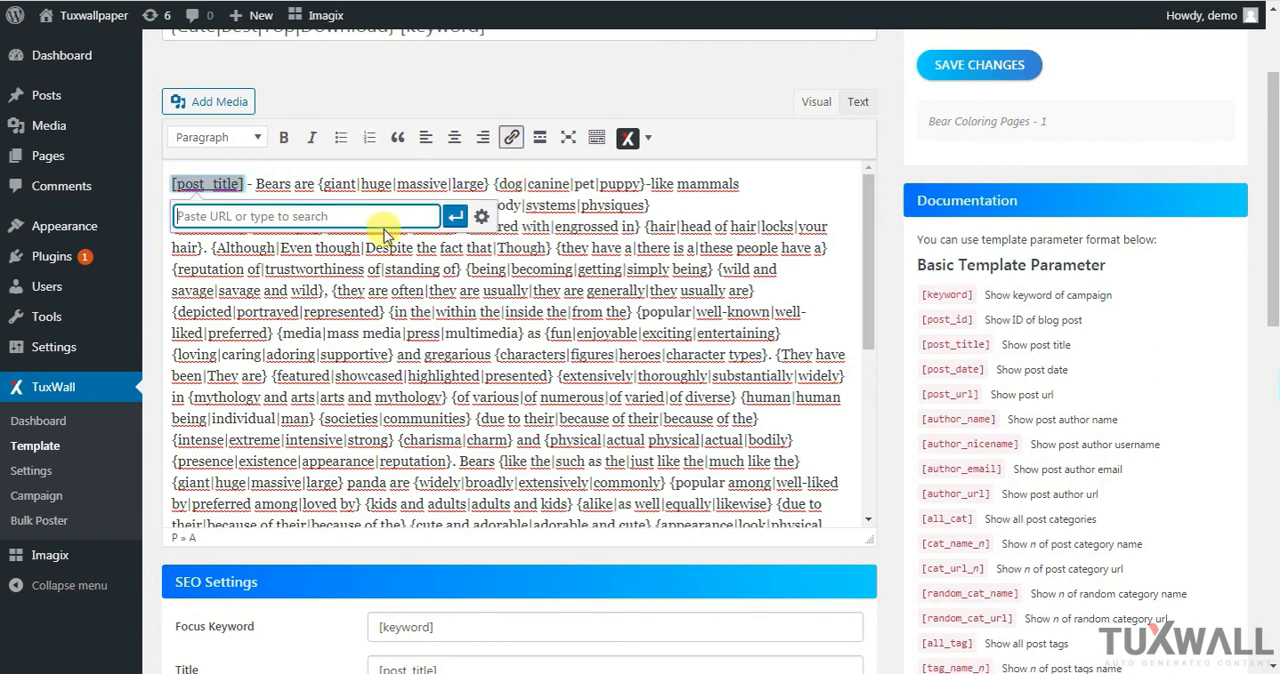
{"action": "right_click", "coordinate": [298, 214]}
{"action": "left_click", "coordinate": [360, 318]}
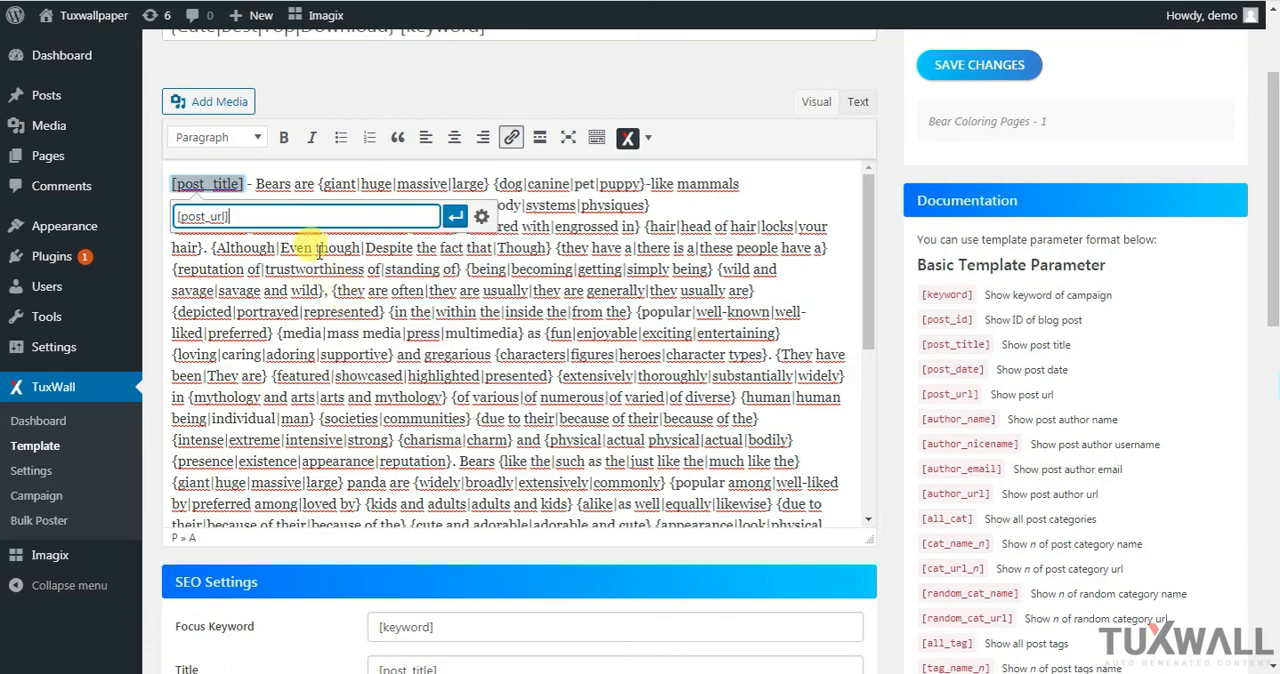
{"action": "left_click", "coordinate": [440, 214]}
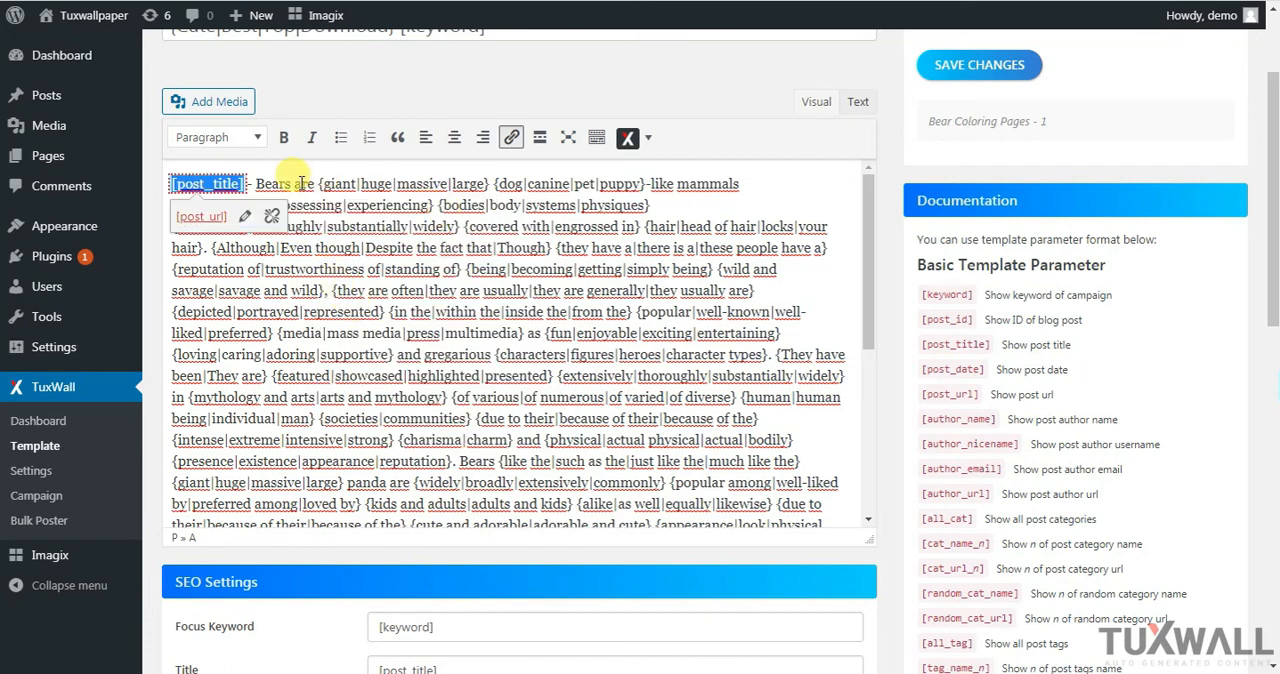
{"action": "left_click", "coordinate": [244, 184]}
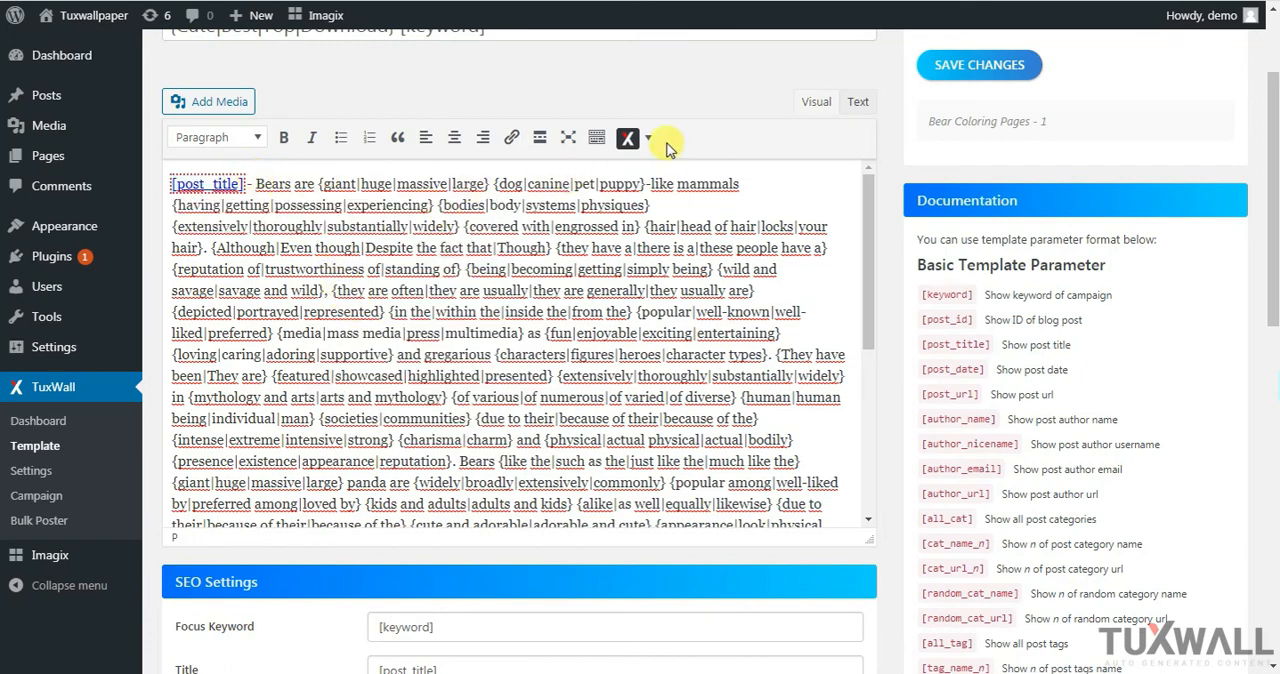
{"action": "left_click", "coordinate": [857, 102]}
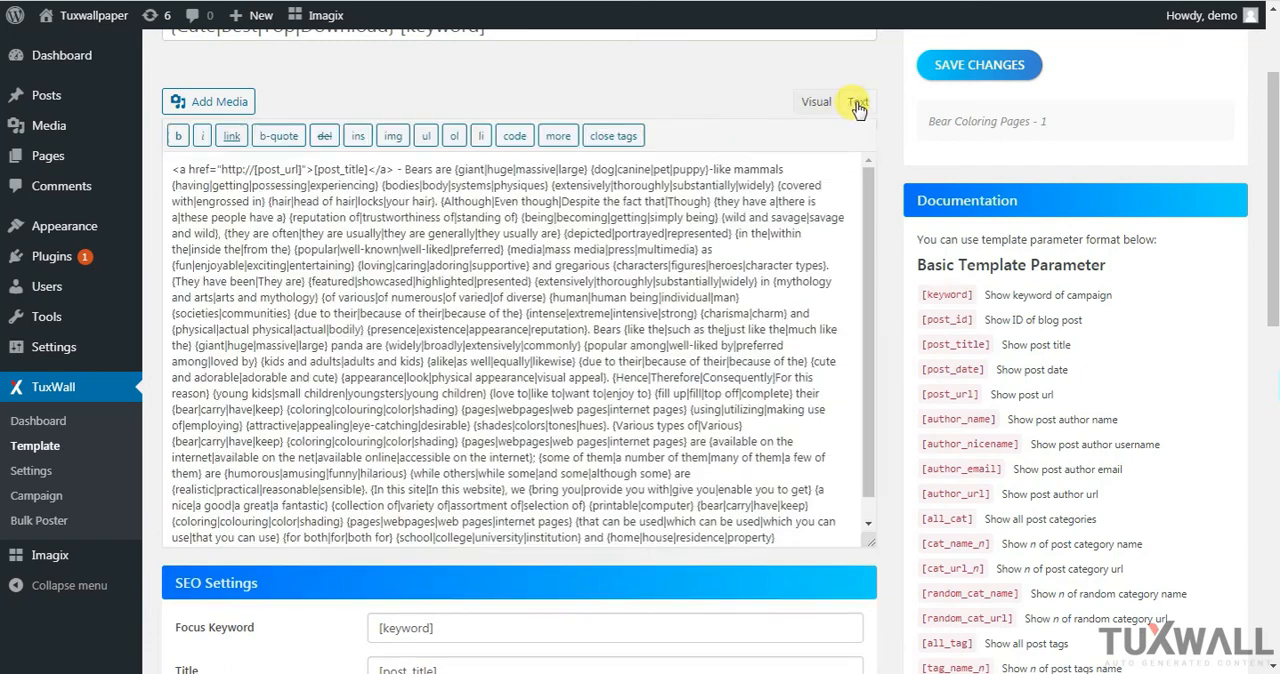
{"action": "left_click", "coordinate": [393, 170]}
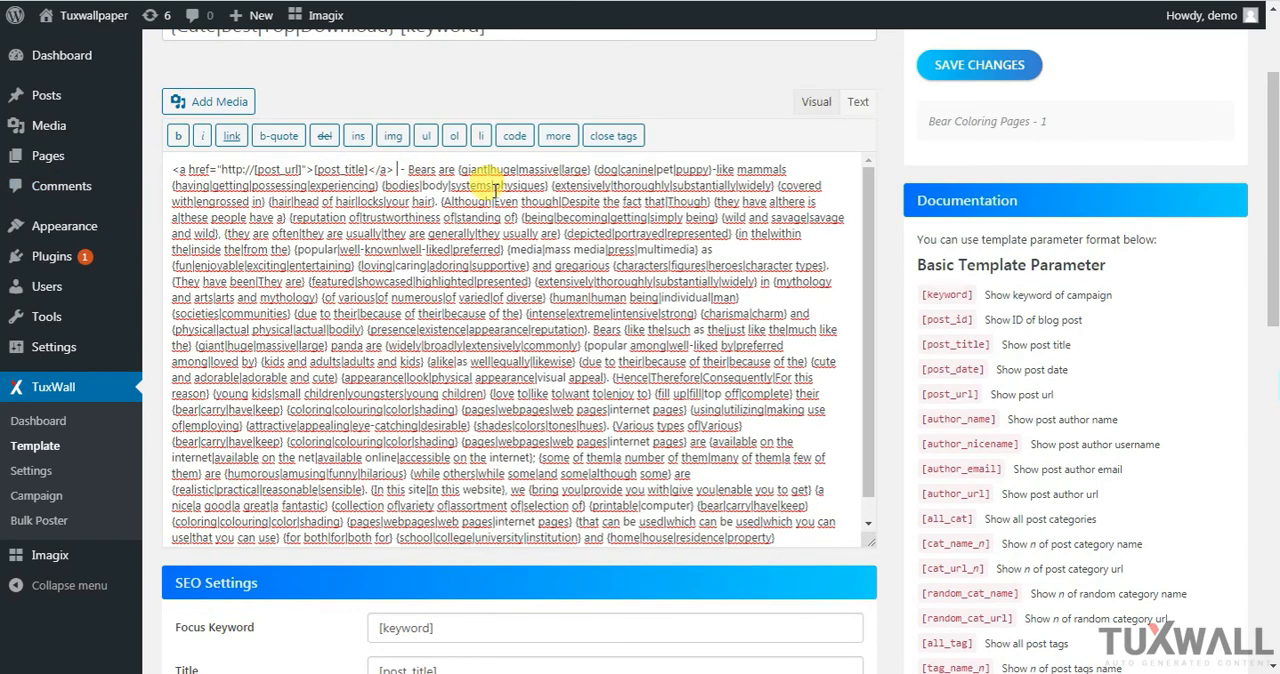
{"action": "key", "text": "BackSpace"}
{"action": "left_click", "coordinate": [818, 104]}
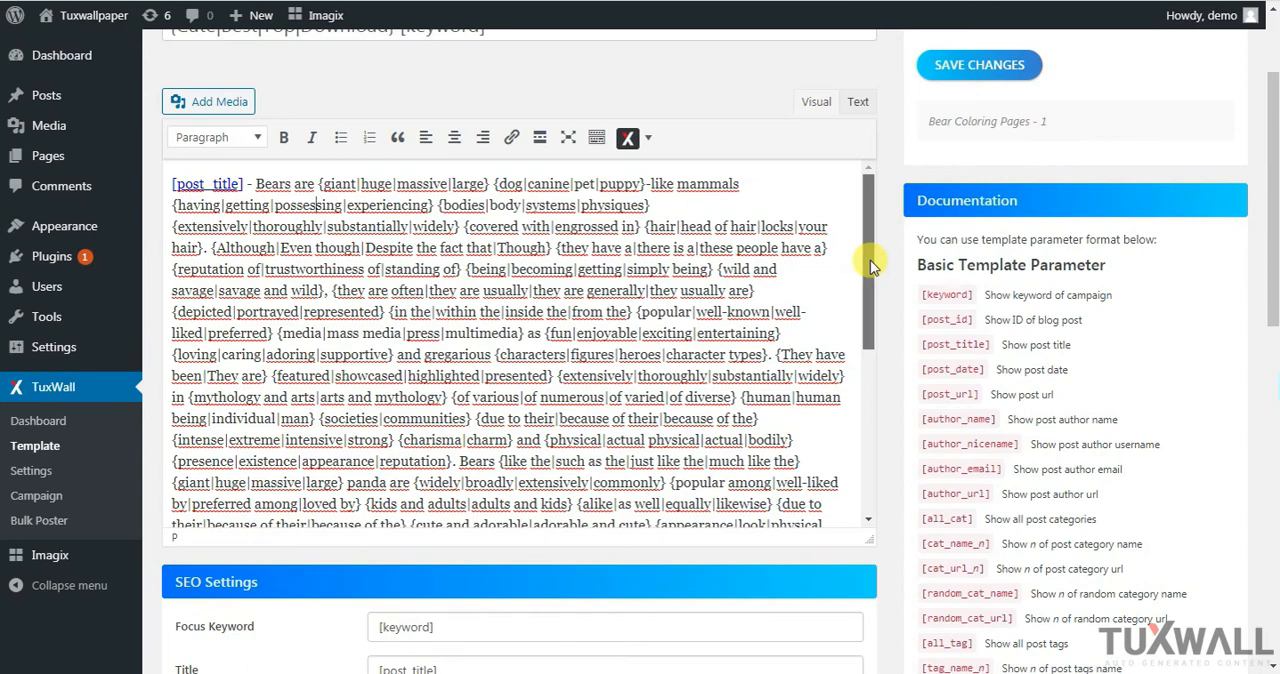
Below the end of the article, insert a custom attachment shortcode for image number 1 with size Thumbnail and type Image Title
{"action": "left_click_drag", "start_coordinate": [870, 265], "coordinate": [865, 470]}
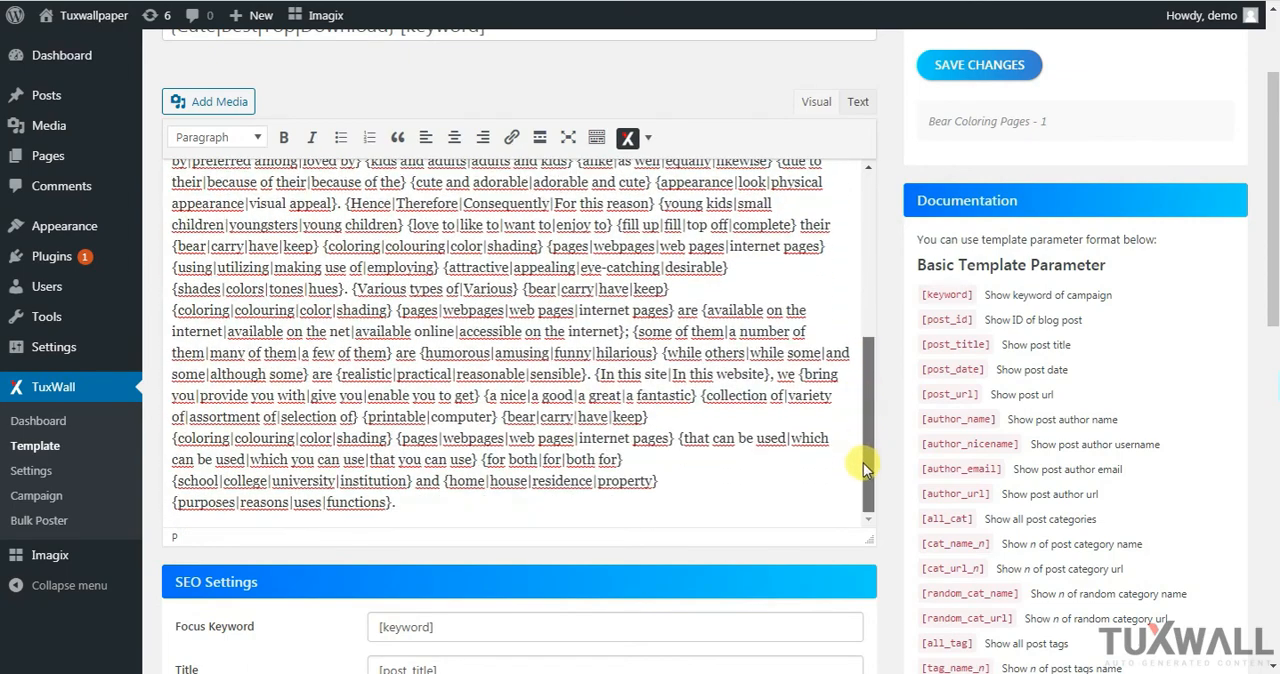
{"action": "left_click", "coordinate": [549, 497]}
{"action": "key", "text": "Return"}
{"action": "key", "text": "Return"}
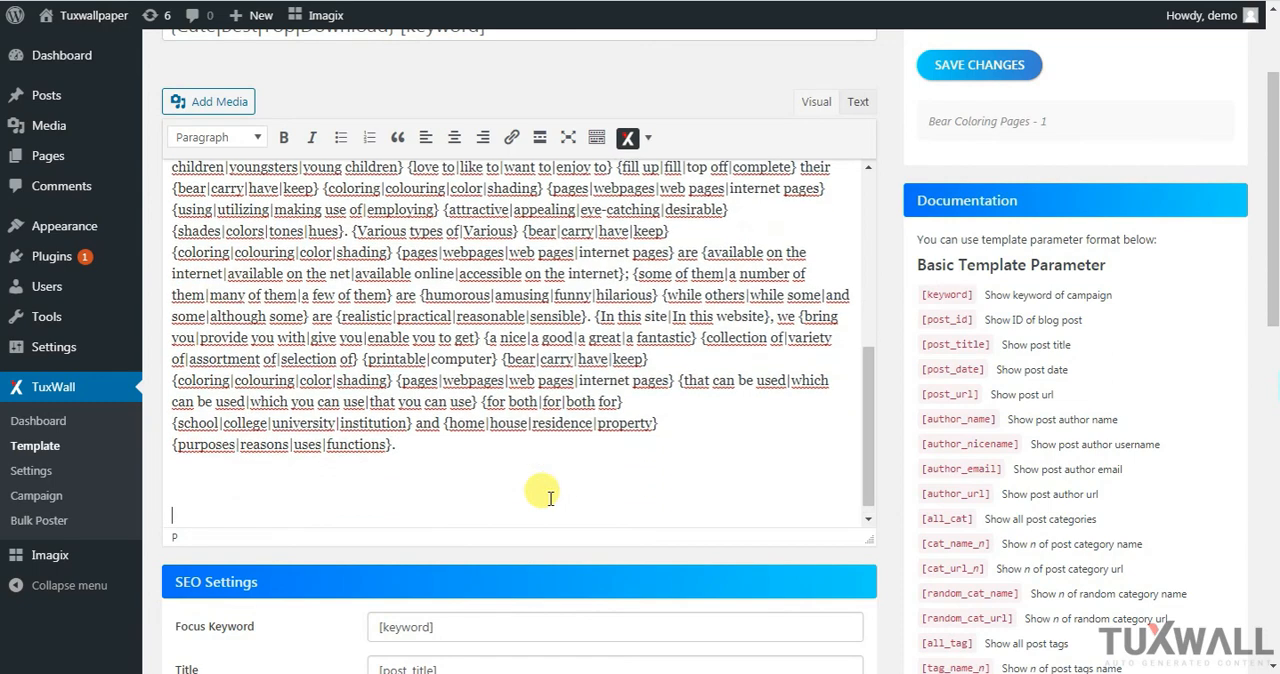
{"action": "left_click", "coordinate": [628, 138]}
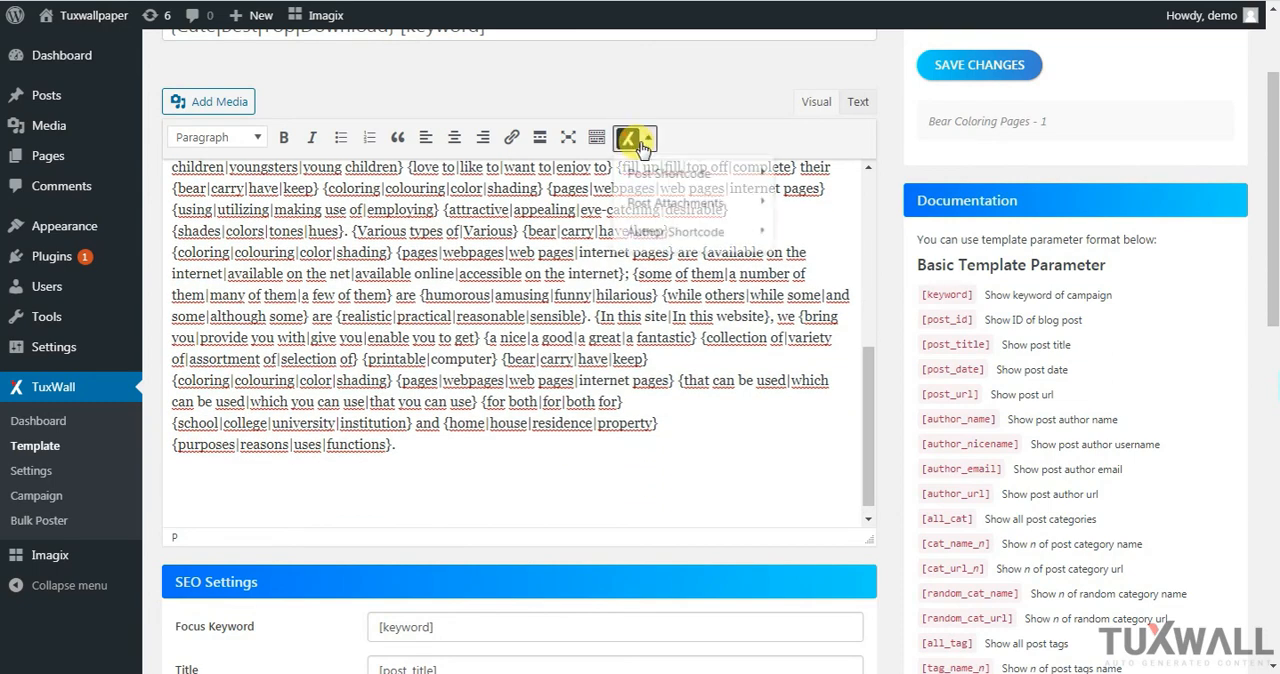
{"action": "mouse_move", "coordinate": [665, 173]}
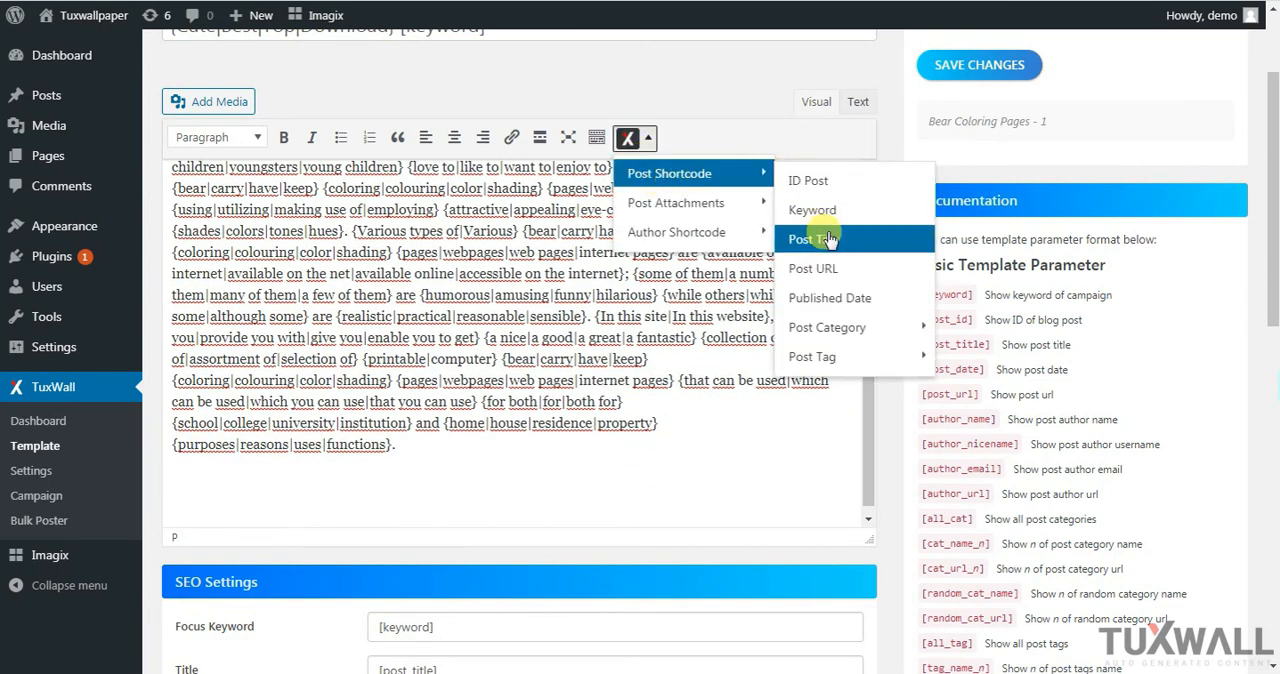
{"action": "mouse_move", "coordinate": [737, 202]}
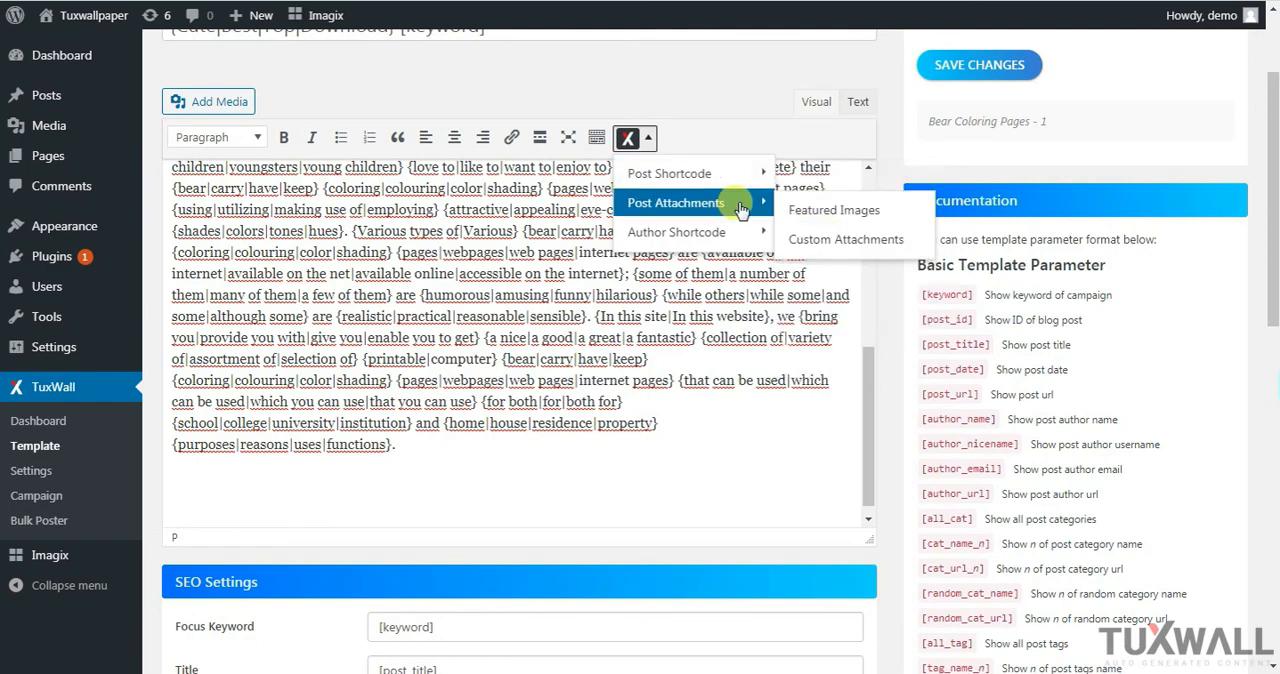
{"action": "left_click", "coordinate": [868, 239]}
{"action": "left_click", "coordinate": [594, 331]}
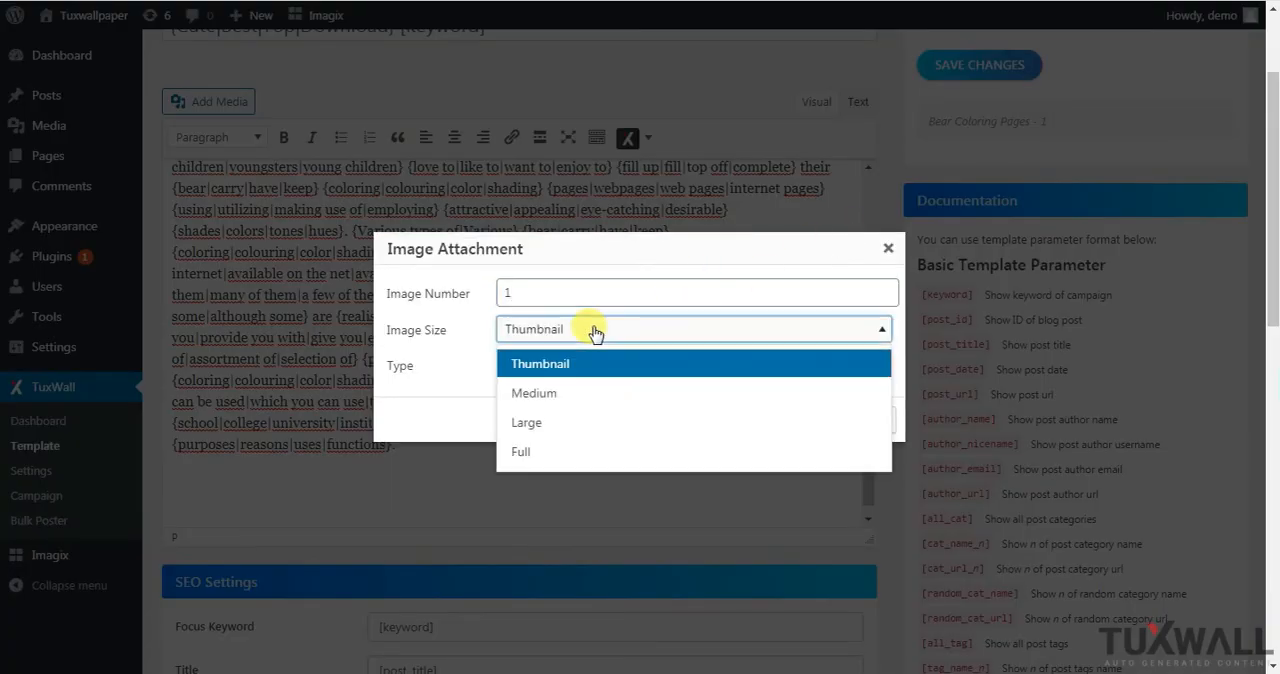
{"action": "left_click", "coordinate": [587, 357]}
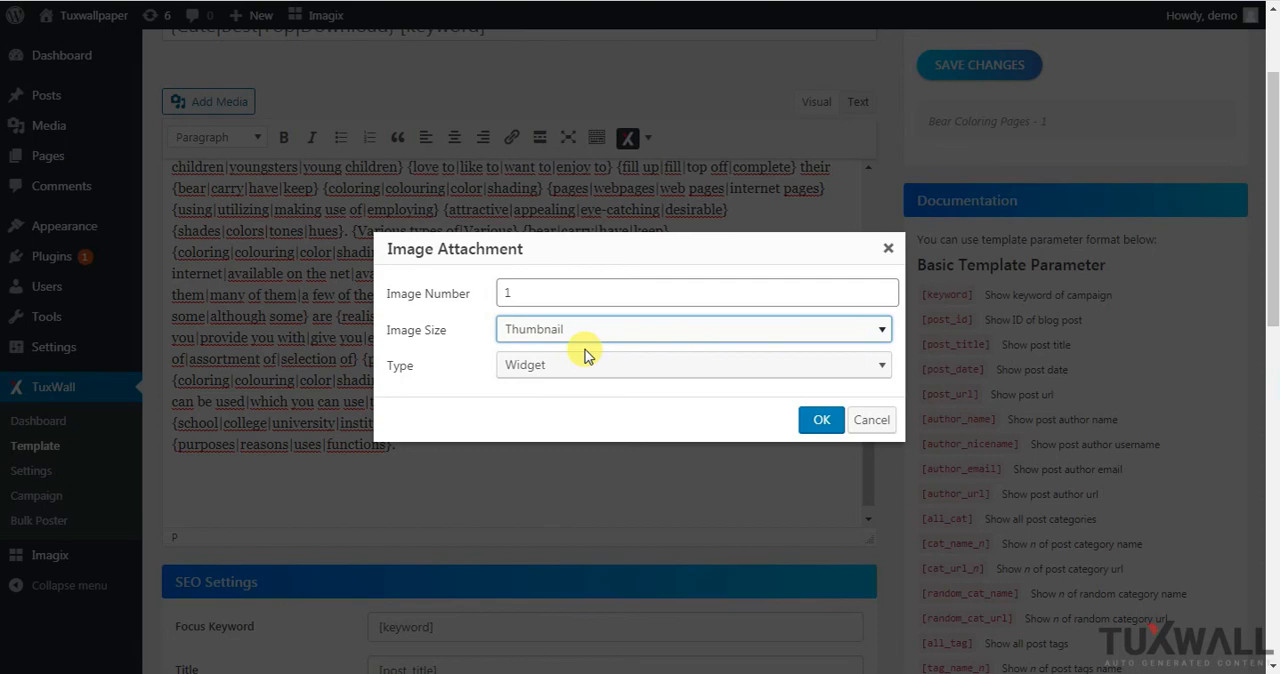
{"action": "left_click", "coordinate": [576, 363]}
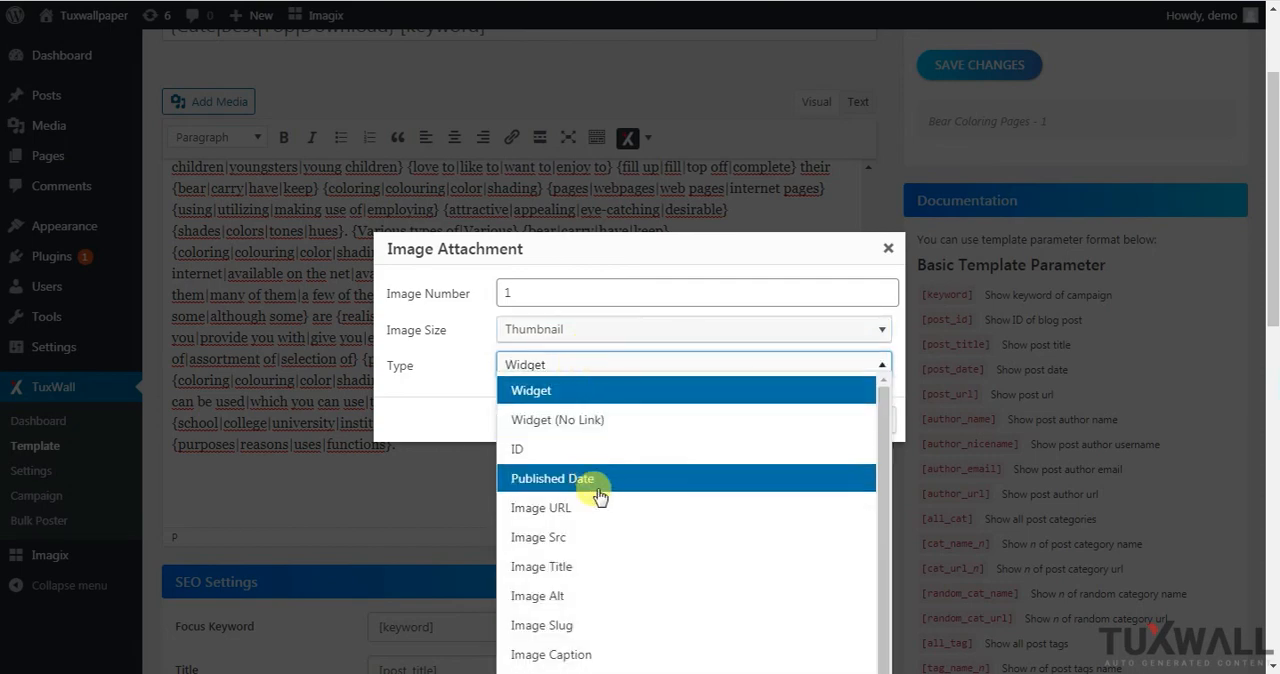
{"action": "left_click", "coordinate": [588, 566]}
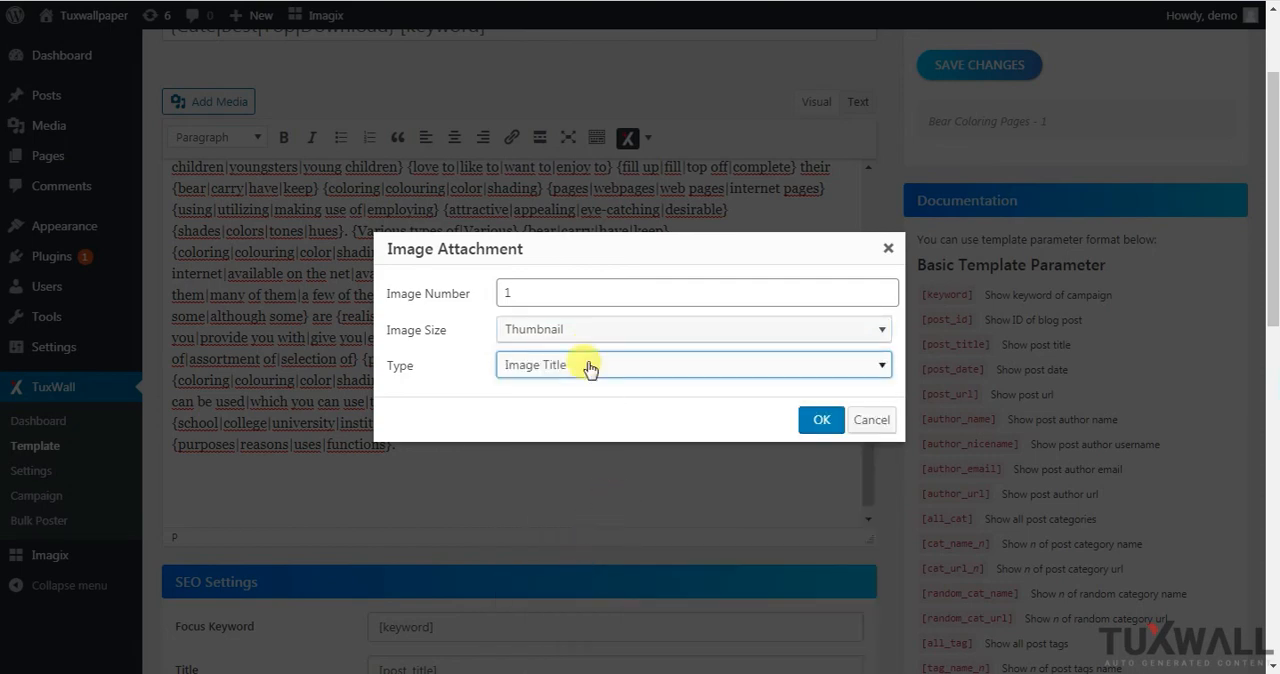
{"action": "left_click", "coordinate": [820, 419]}
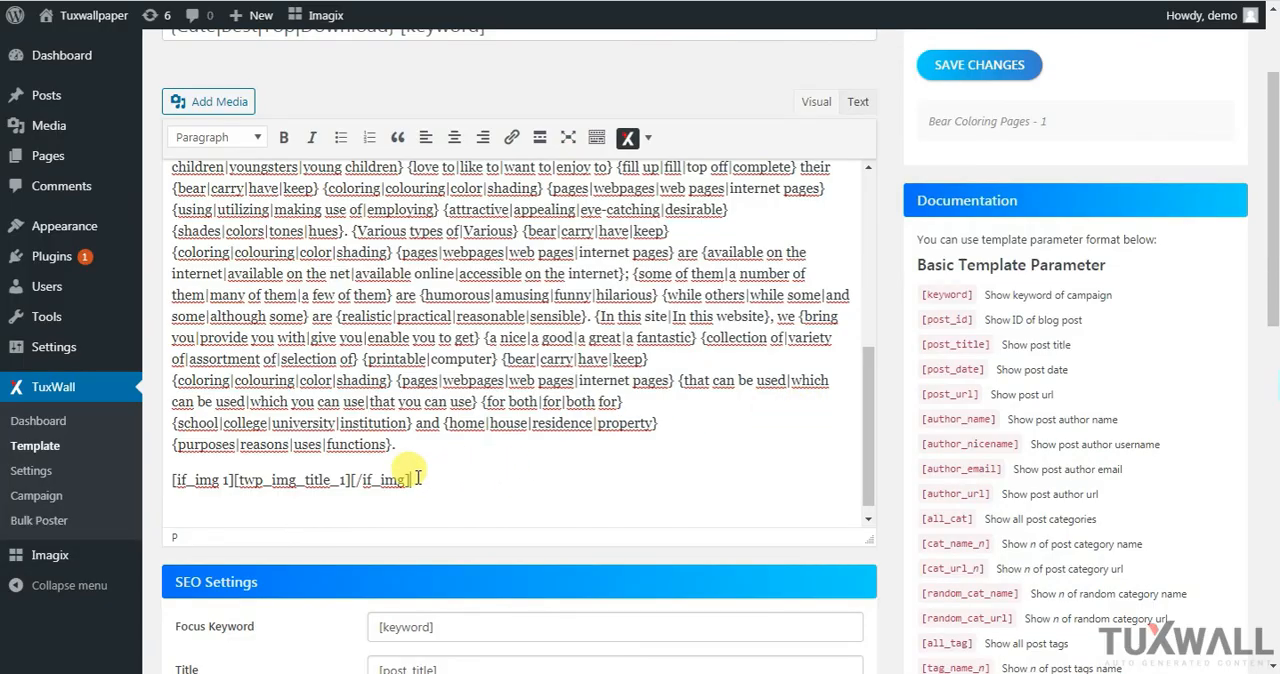
Format the image title shortcode line below the article as Heading 3
{"action": "left_click_drag", "start_coordinate": [341, 488], "coordinate": [166, 480]}
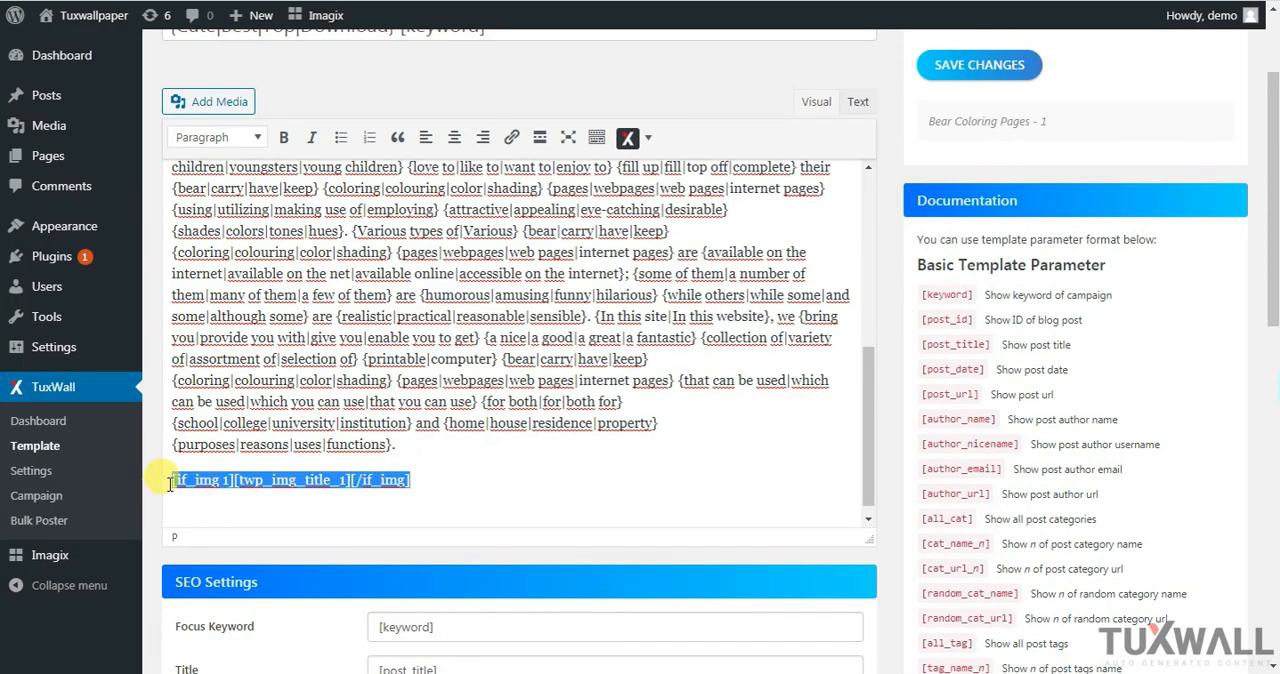
{"action": "left_click", "coordinate": [246, 136]}
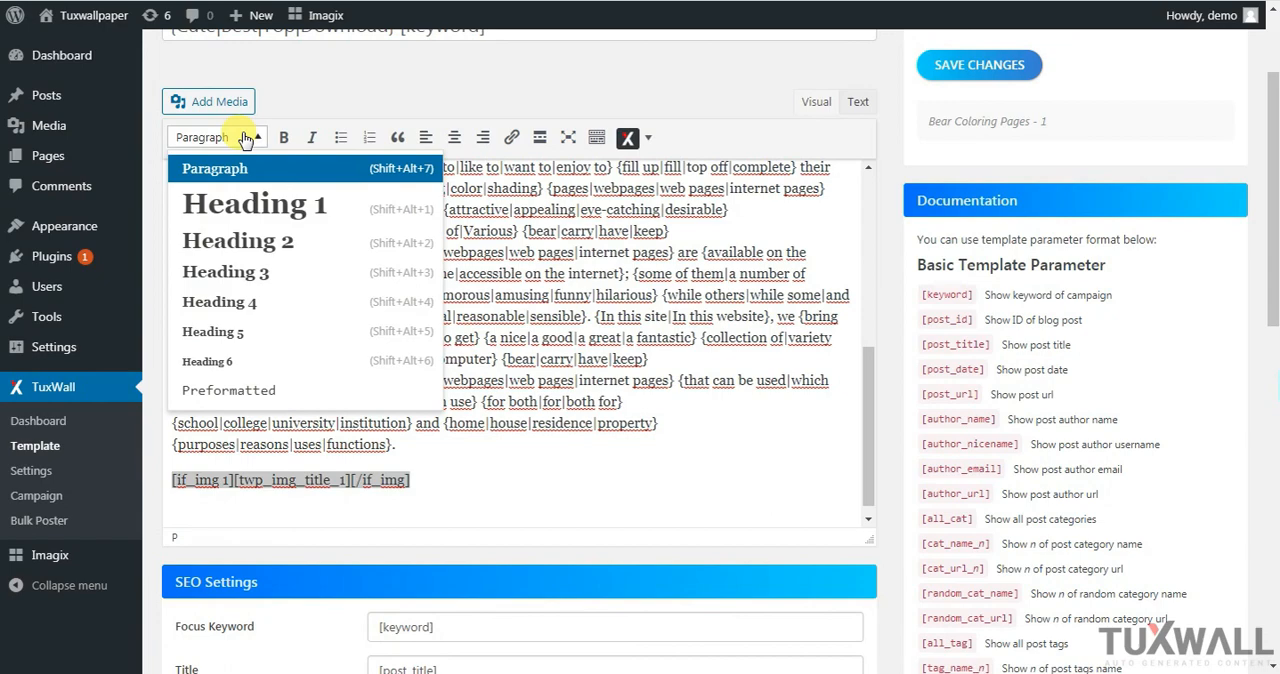
{"action": "left_click", "coordinate": [258, 271]}
{"action": "left_click", "coordinate": [496, 510]}
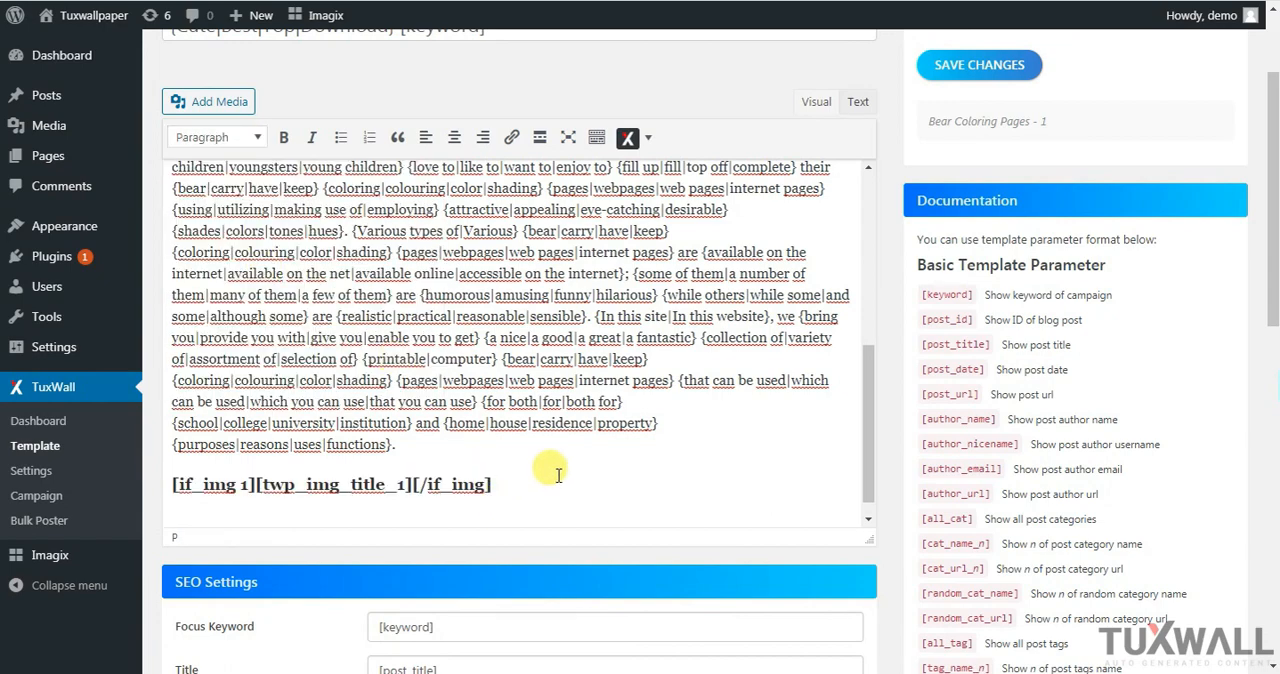
Below the image title heading, insert a custom attachment shortcode for image number 1 with size Large and type Widget
{"action": "left_click_drag", "start_coordinate": [871, 423], "coordinate": [871, 482]}
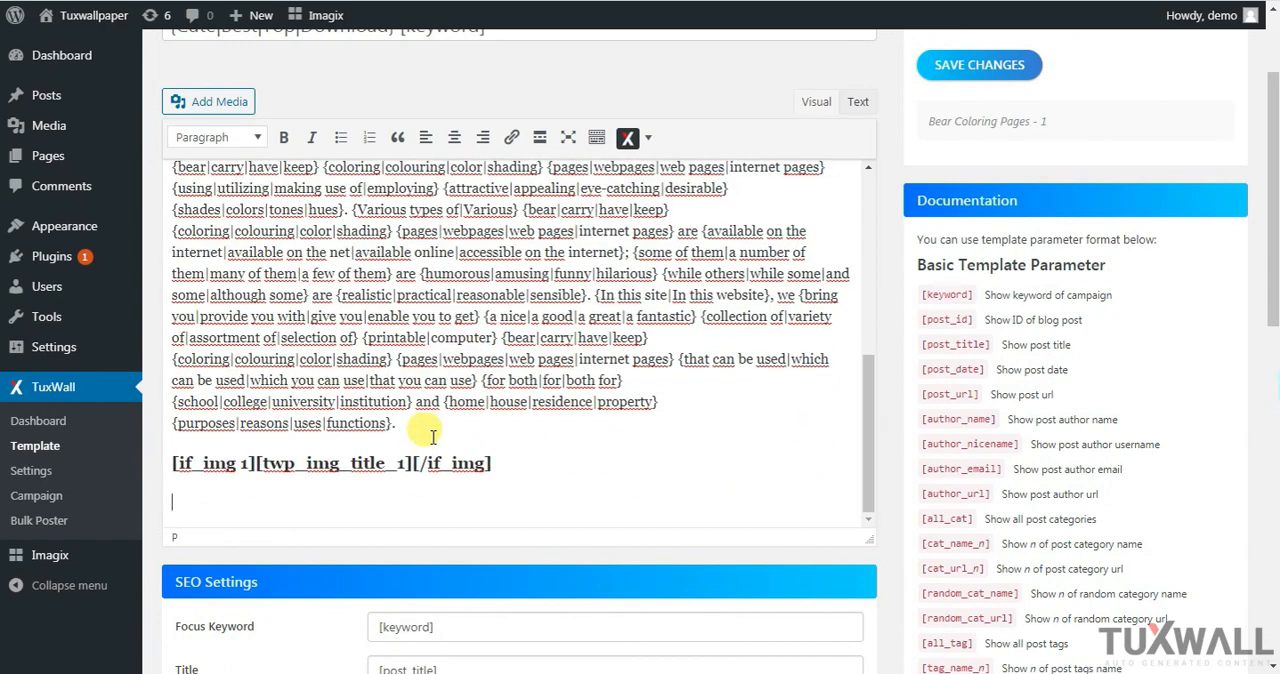
{"action": "left_click", "coordinate": [628, 137]}
{"action": "mouse_move", "coordinate": [668, 172]}
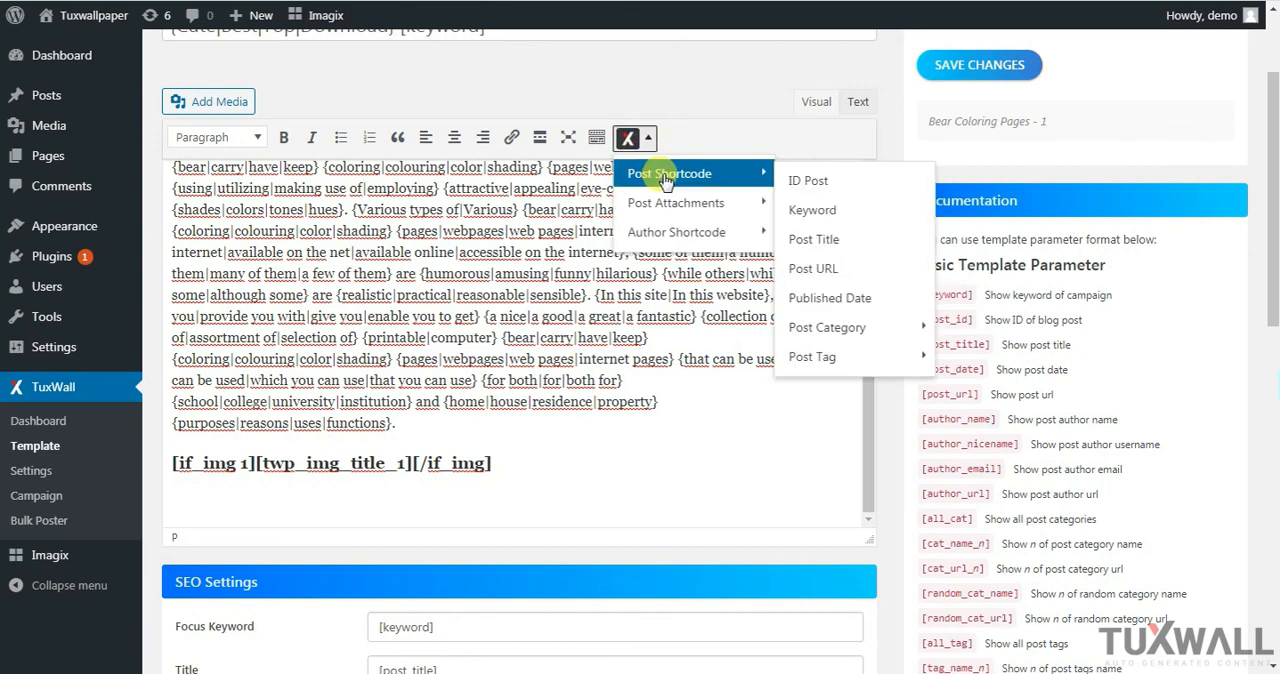
{"action": "mouse_move", "coordinate": [737, 207]}
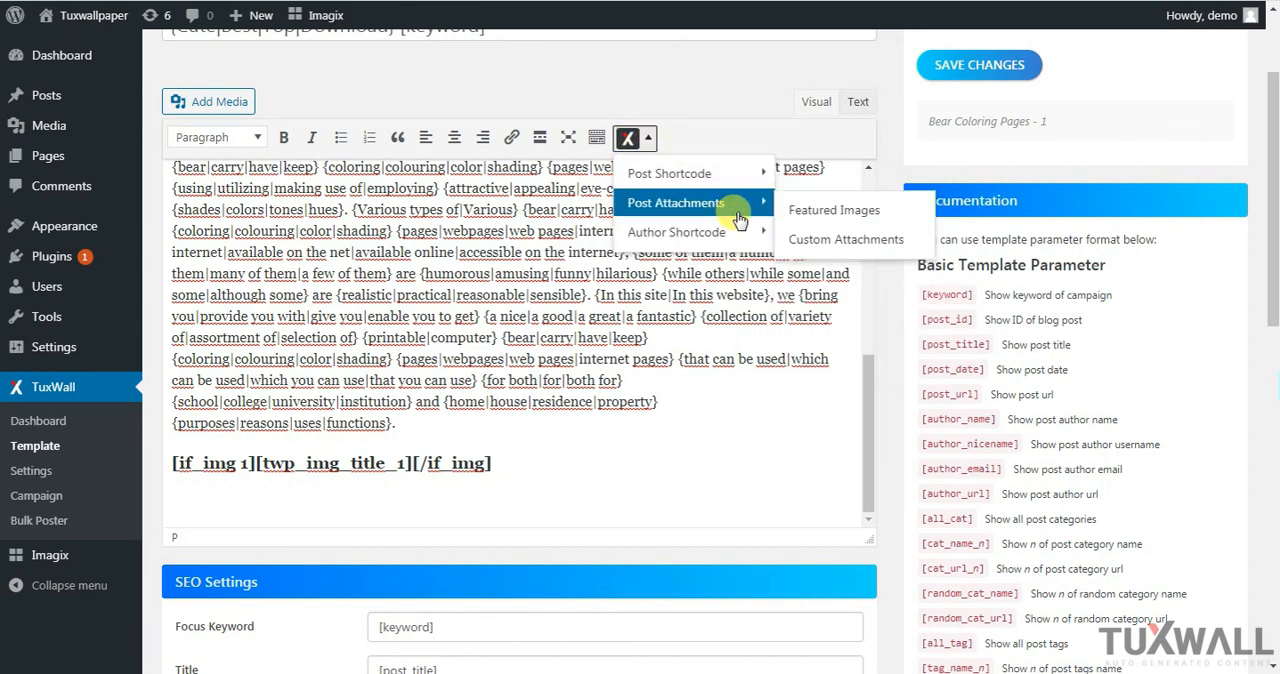
{"action": "left_click", "coordinate": [851, 240]}
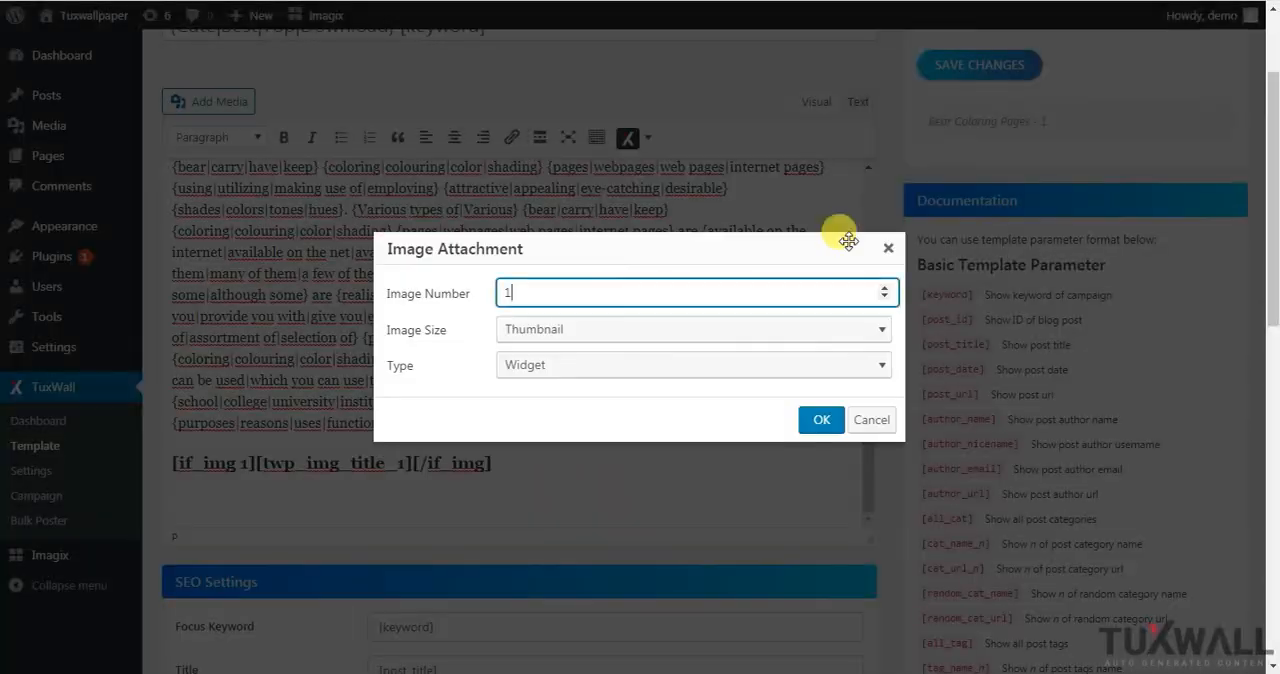
{"action": "left_click", "coordinate": [610, 336]}
{"action": "left_click", "coordinate": [552, 422]}
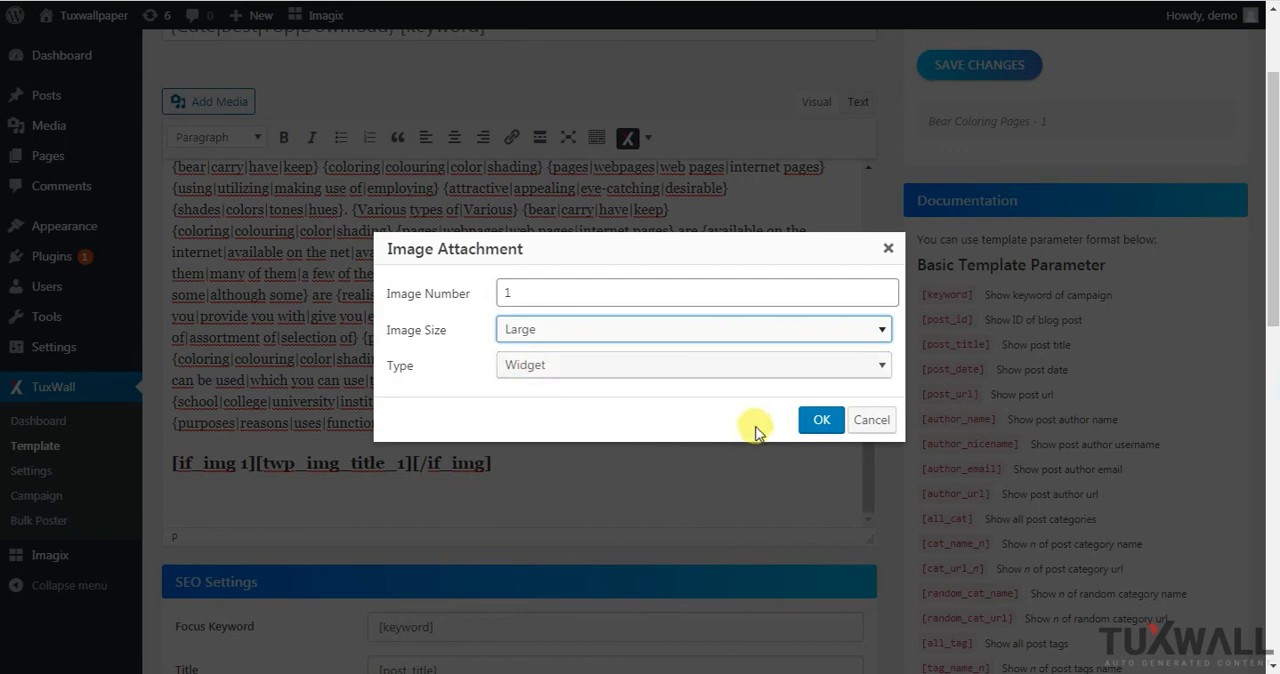
{"action": "left_click", "coordinate": [821, 420]}
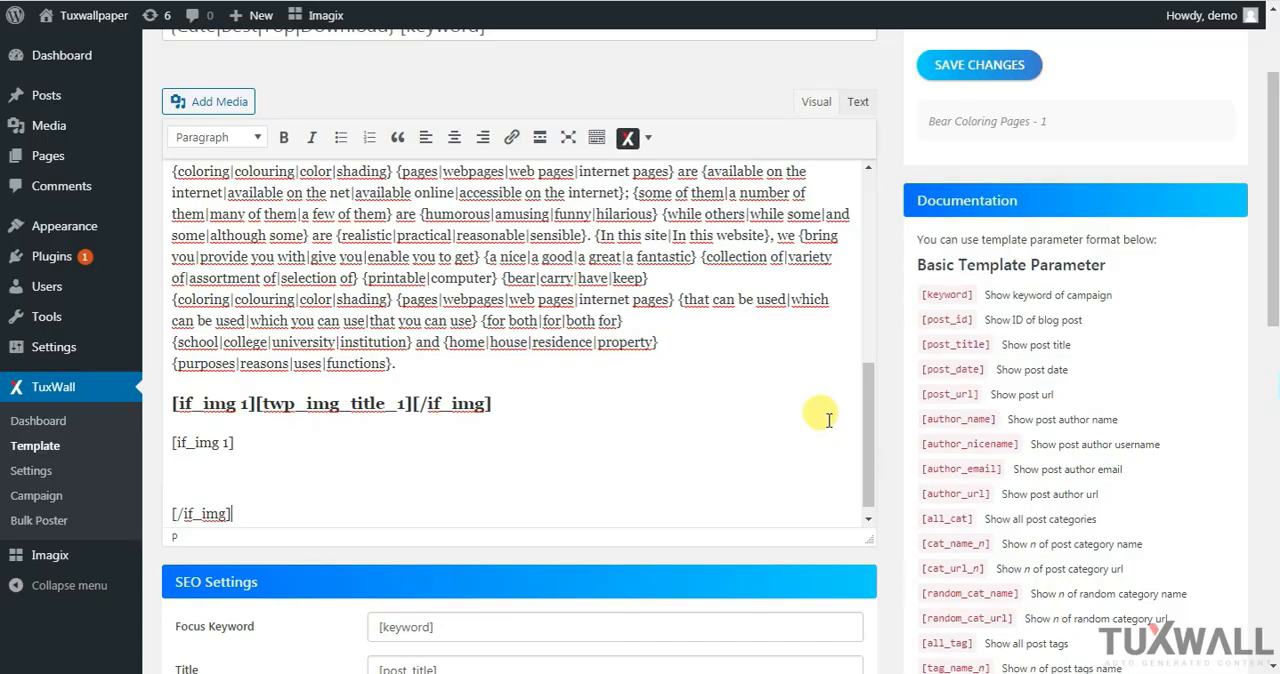
In the content's HTML source, add a blank line between the end of the article and the h3 image title line
{"action": "left_click", "coordinate": [858, 102]}
{"action": "left_click_drag", "start_coordinate": [868, 262], "coordinate": [866, 507]}
{"action": "left_click", "coordinate": [345, 466]}
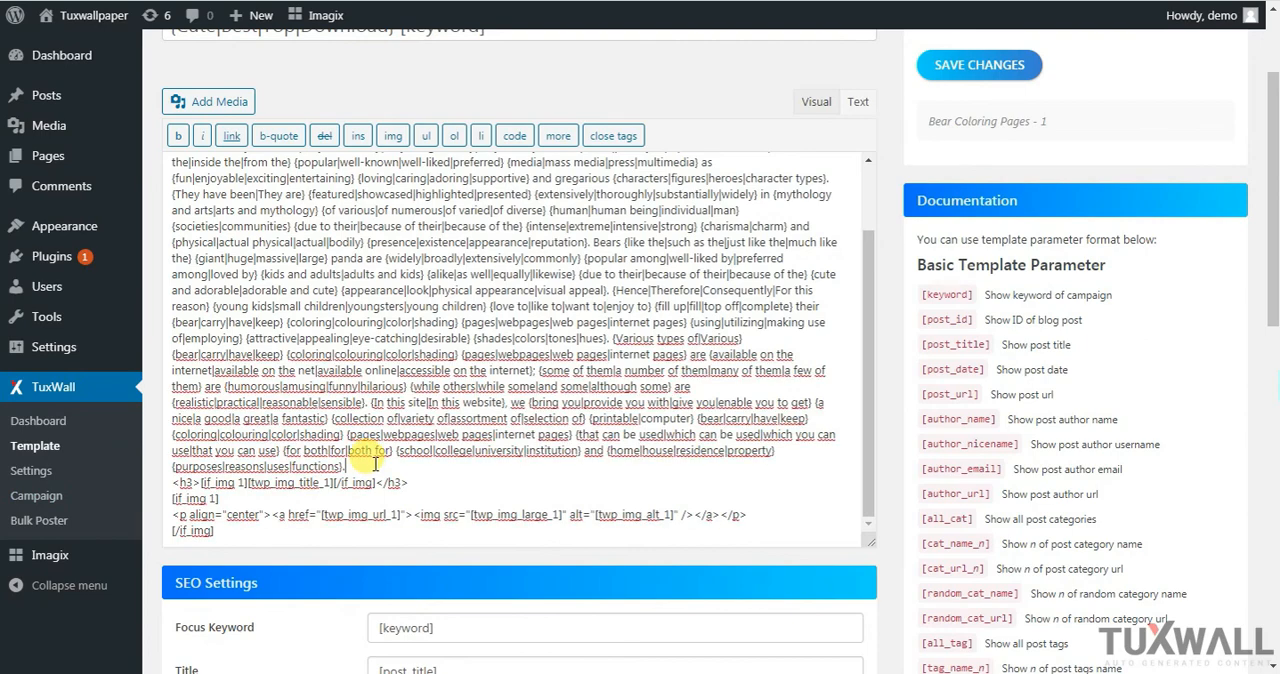
{"action": "key", "text": "Return"}
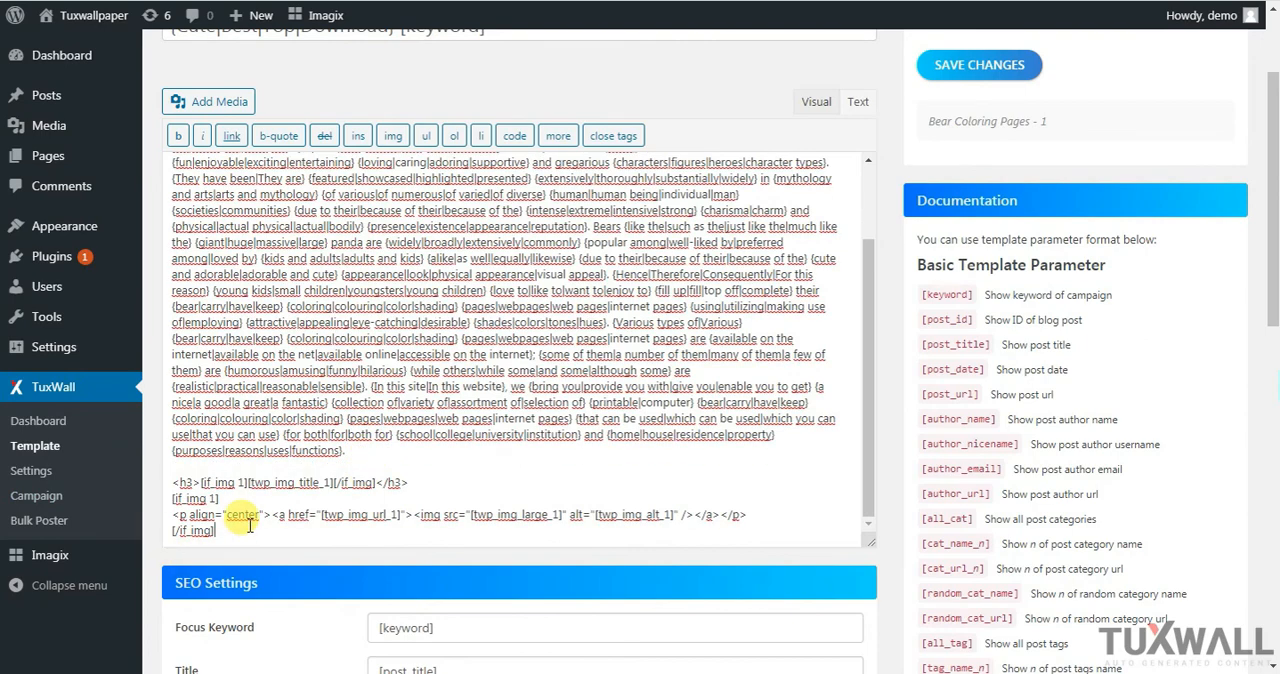
Copy the image 1 block from the h3 line through [/if_img] and paste a second copy below it, separated by a blank line
{"action": "left_click_drag", "start_coordinate": [240, 528], "coordinate": [145, 490]}
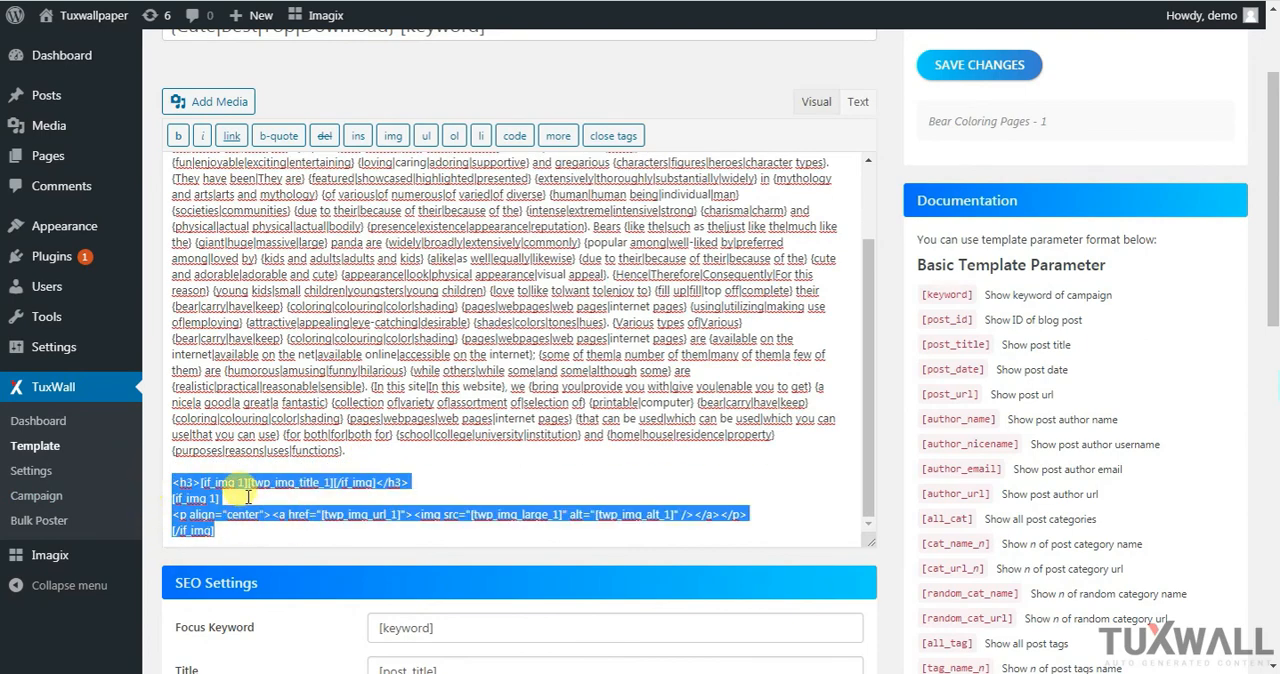
{"action": "right_click", "coordinate": [214, 482]}
{"action": "left_click", "coordinate": [258, 269]}
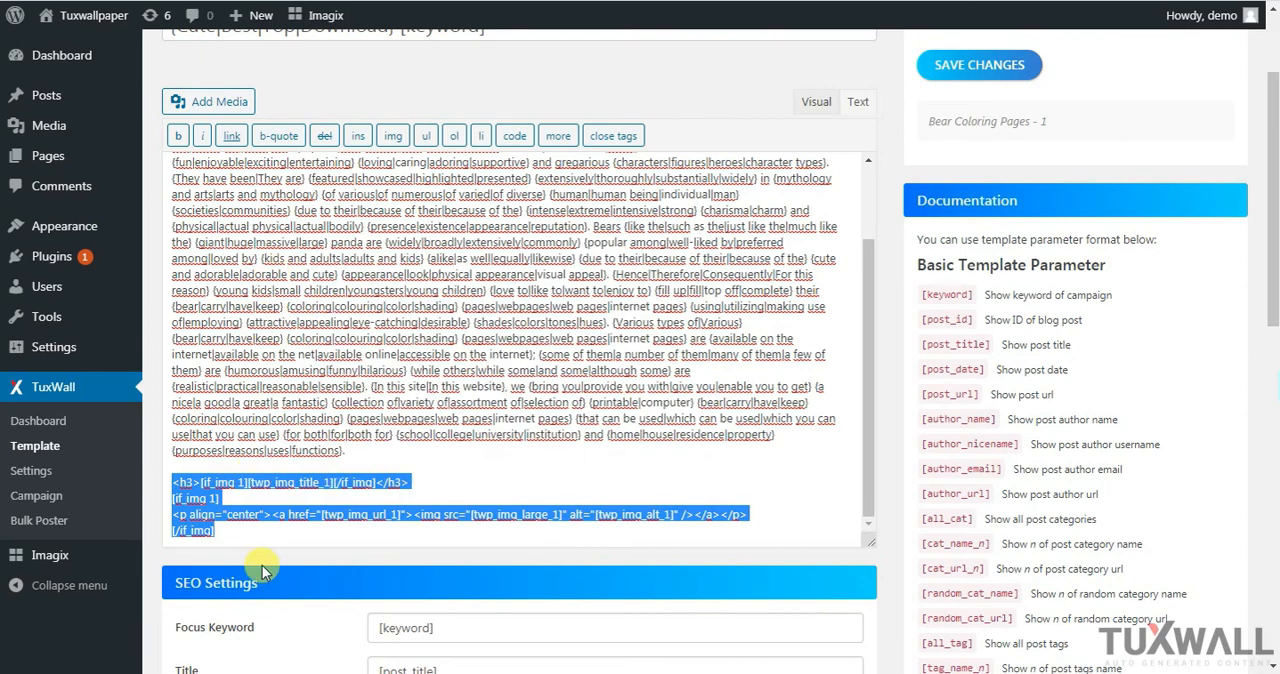
{"action": "left_click", "coordinate": [244, 530]}
{"action": "key", "text": "Return"}
{"action": "key", "text": "Return"}
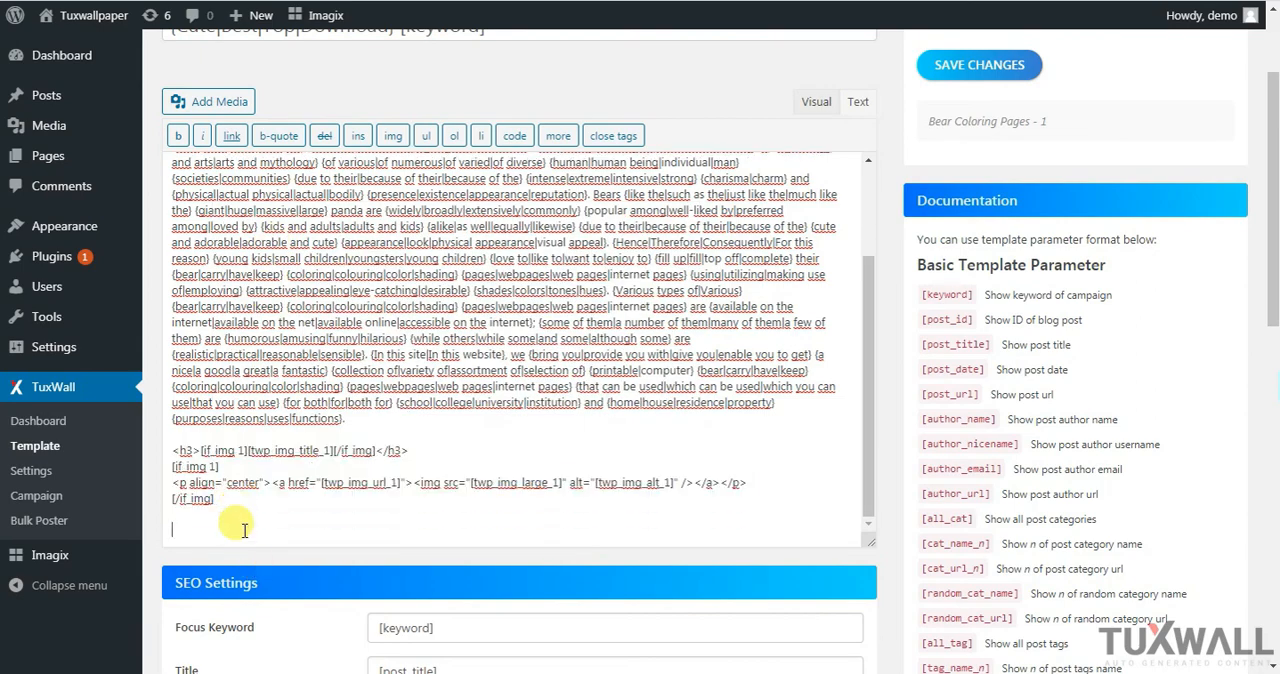
{"action": "key", "text": "ctrl+v"}
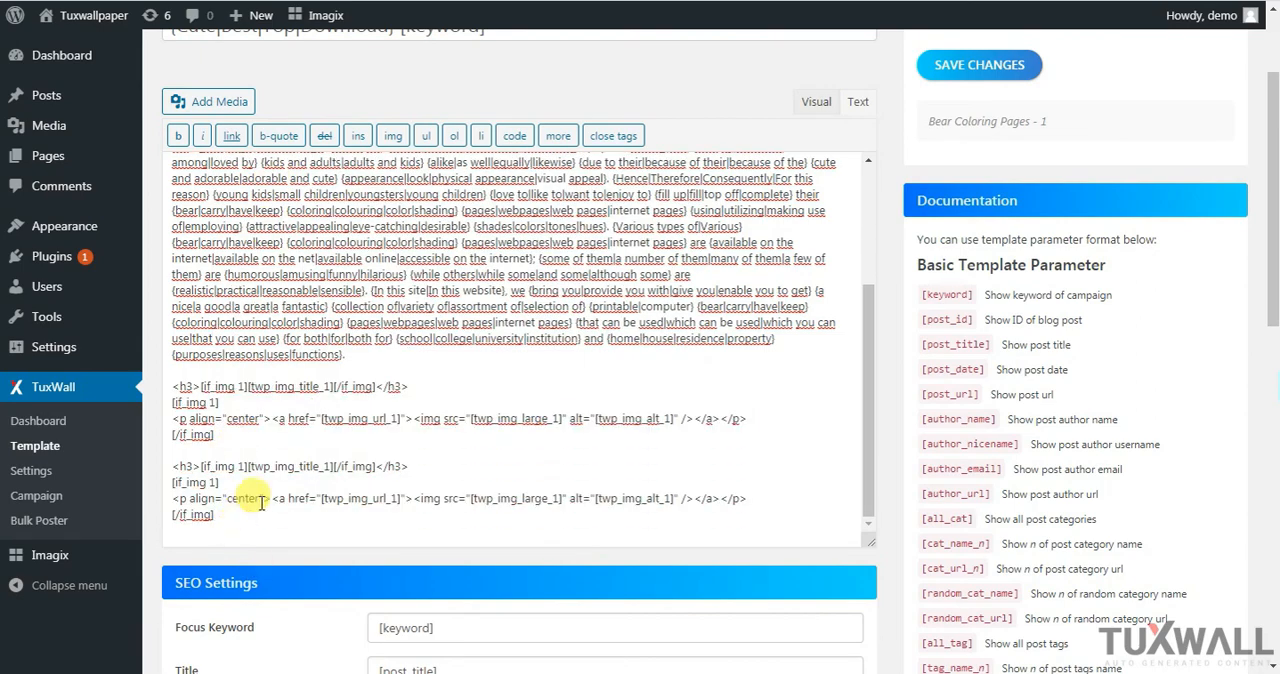
Renumber the second block's h3 line to [if_img 2][twp_img_title_2]
{"action": "key", "text": "BackSpace"}
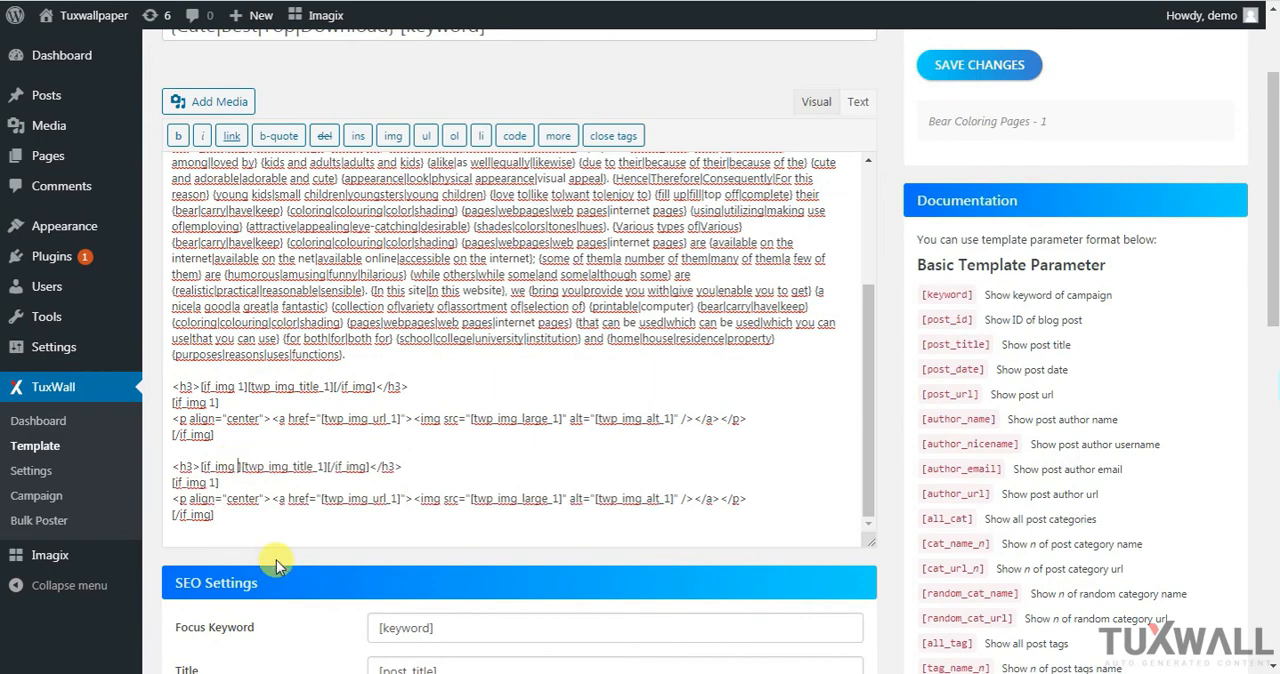
{"action": "type", "text": "2"}
{"action": "key", "text": "Right"}
{"action": "key", "text": "Right"}
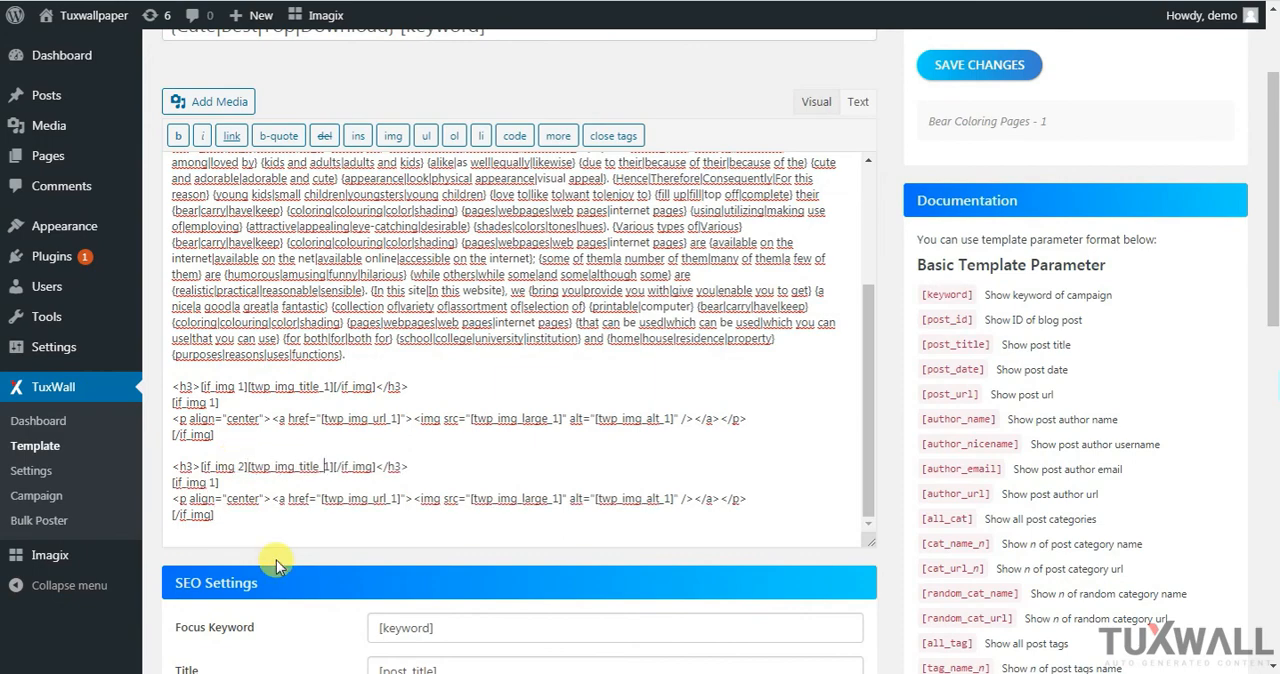
{"action": "key", "text": "BackSpace"}
{"action": "type", "text": "2"}
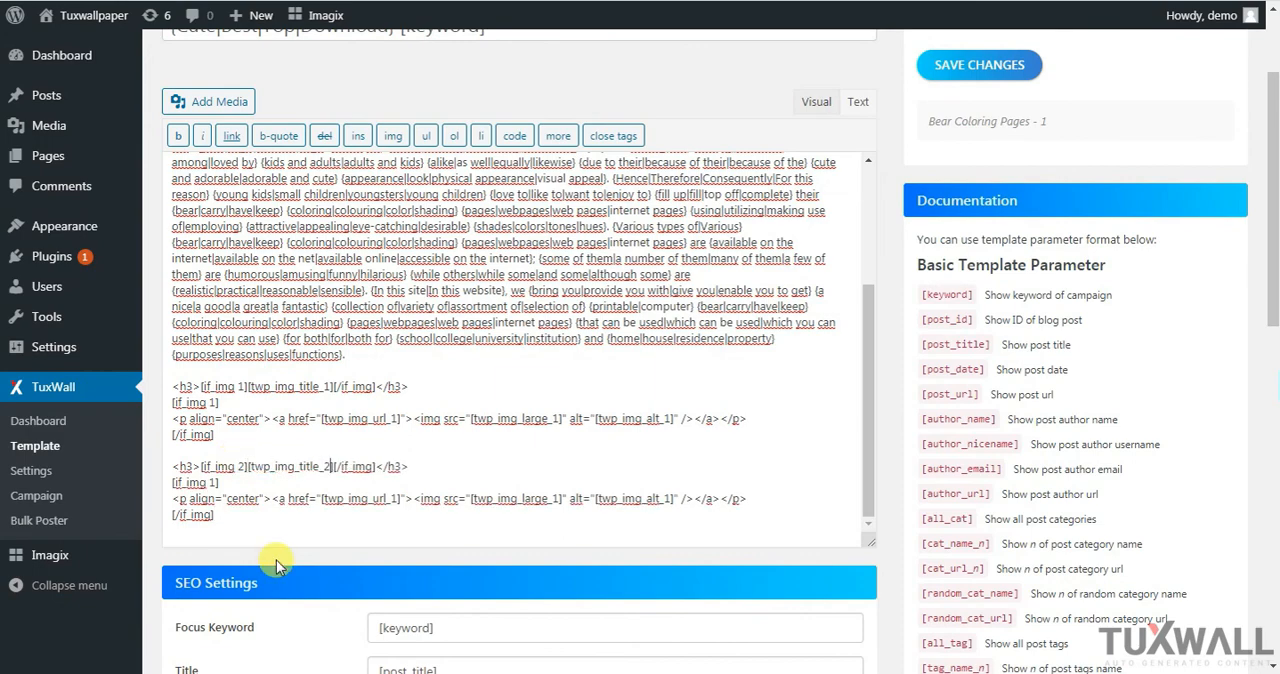
Renumber the second block's image line to [twp_img_url_2], [twp_img_large_2] and [twp_img_alt_2]
{"action": "left_click", "coordinate": [398, 497]}
{"action": "key", "text": "BackSpace"}
{"action": "type", "text": "2"}
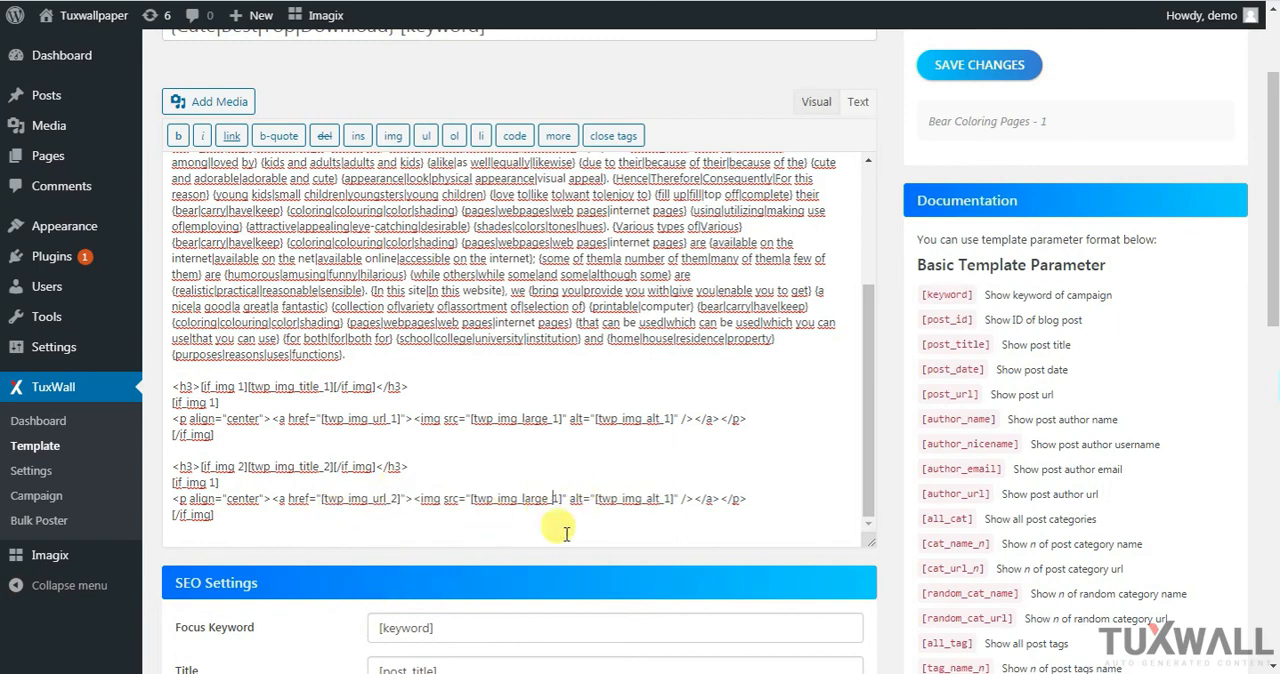
{"action": "key", "text": "BackSpace"}
{"action": "type", "text": "2"}
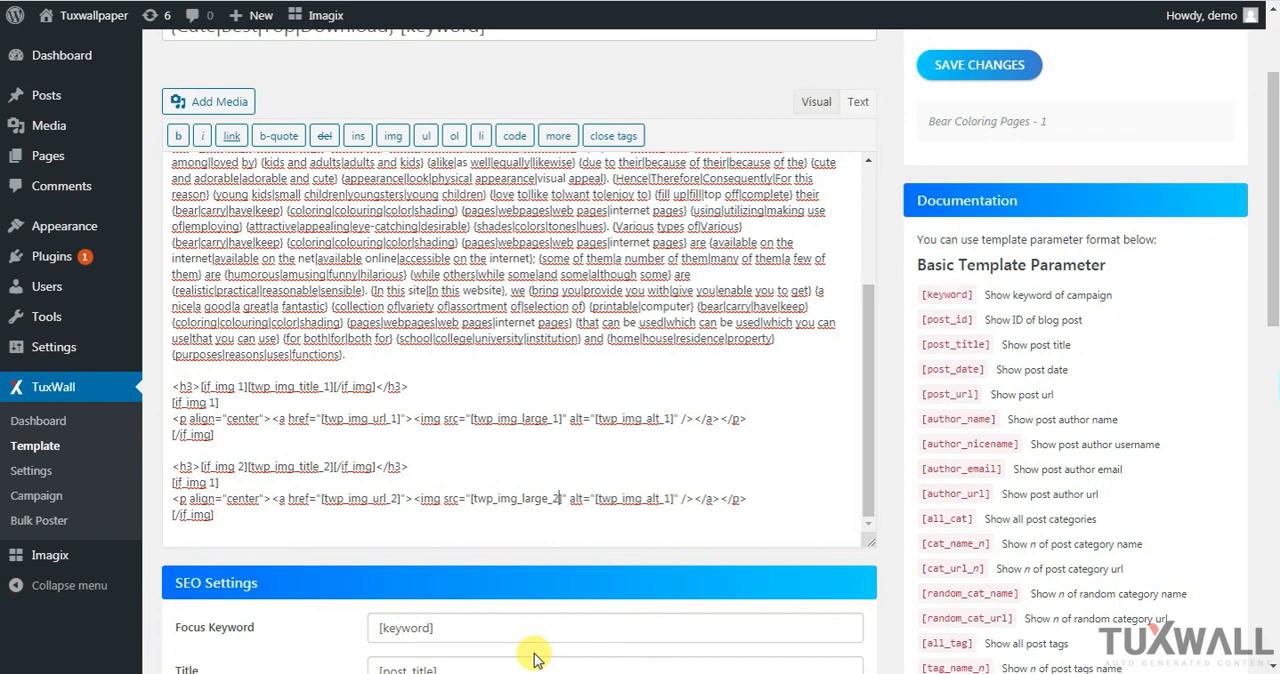
{"action": "left_click", "coordinate": [668, 497]}
{"action": "key", "text": "BackSpace"}
{"action": "type", "text": "2"}
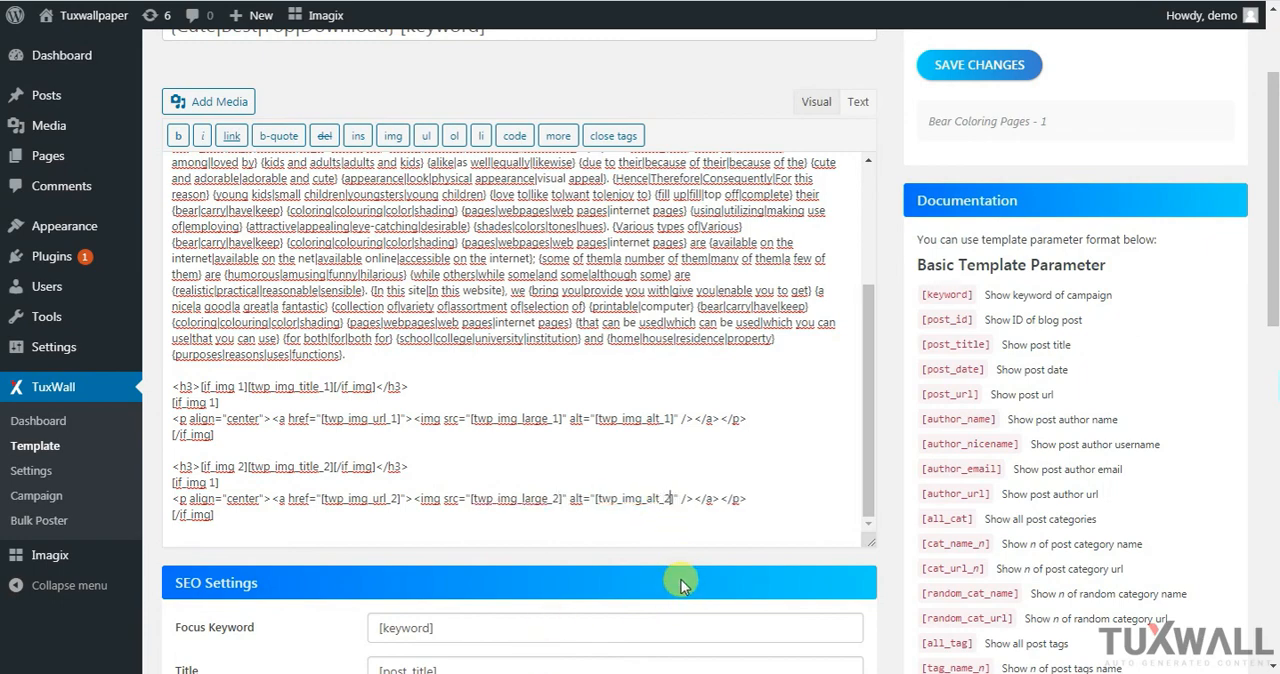
Paste a third copy of the image block below the second and renumber its h3 line to [if_img 3][twp_img_title_3]
{"action": "left_click", "coordinate": [250, 513]}
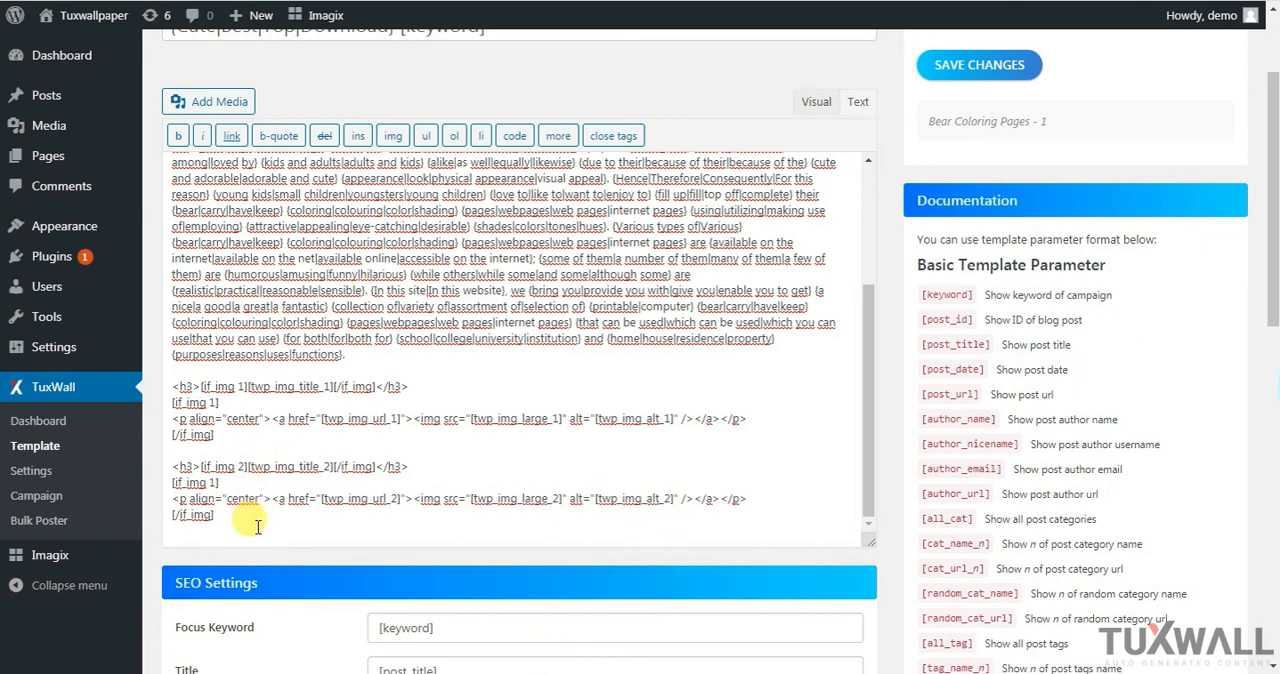
{"action": "key", "text": "Return"}
{"action": "key", "text": "Return"}
{"action": "right_click", "coordinate": [257, 527]}
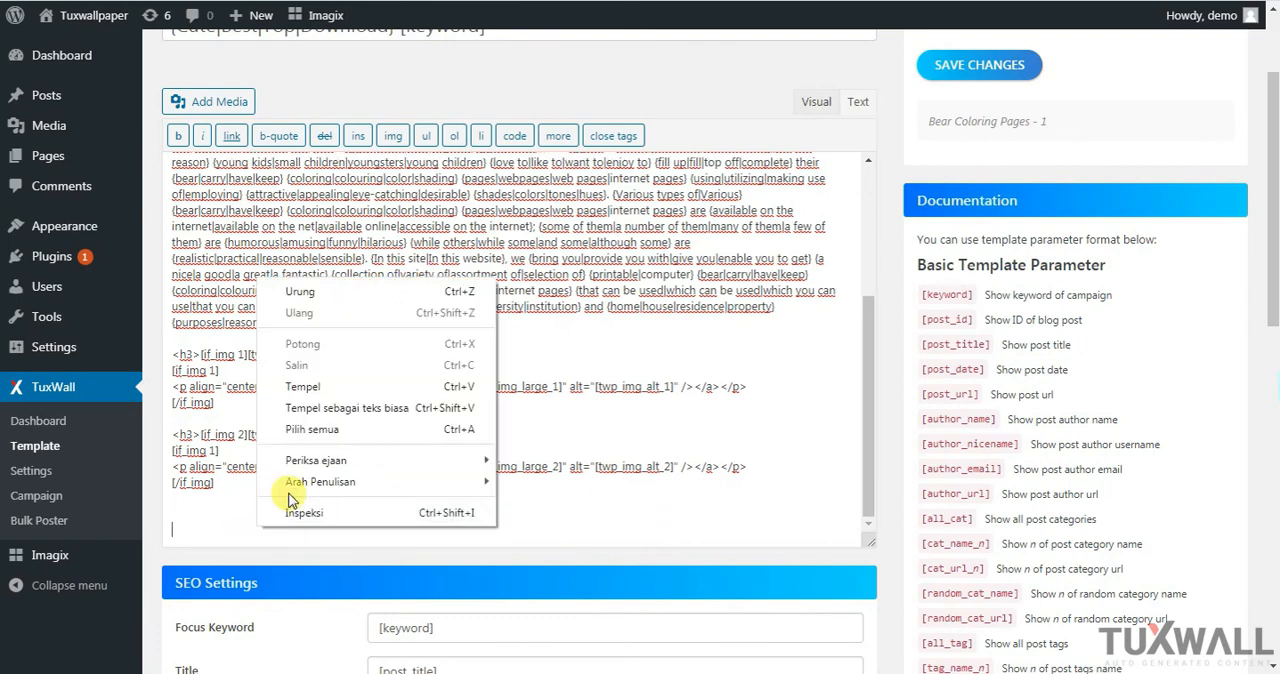
{"action": "left_click", "coordinate": [290, 380]}
{"action": "left_click", "coordinate": [244, 483]}
{"action": "key", "text": "BackSpace"}
{"action": "type", "text": "3"}
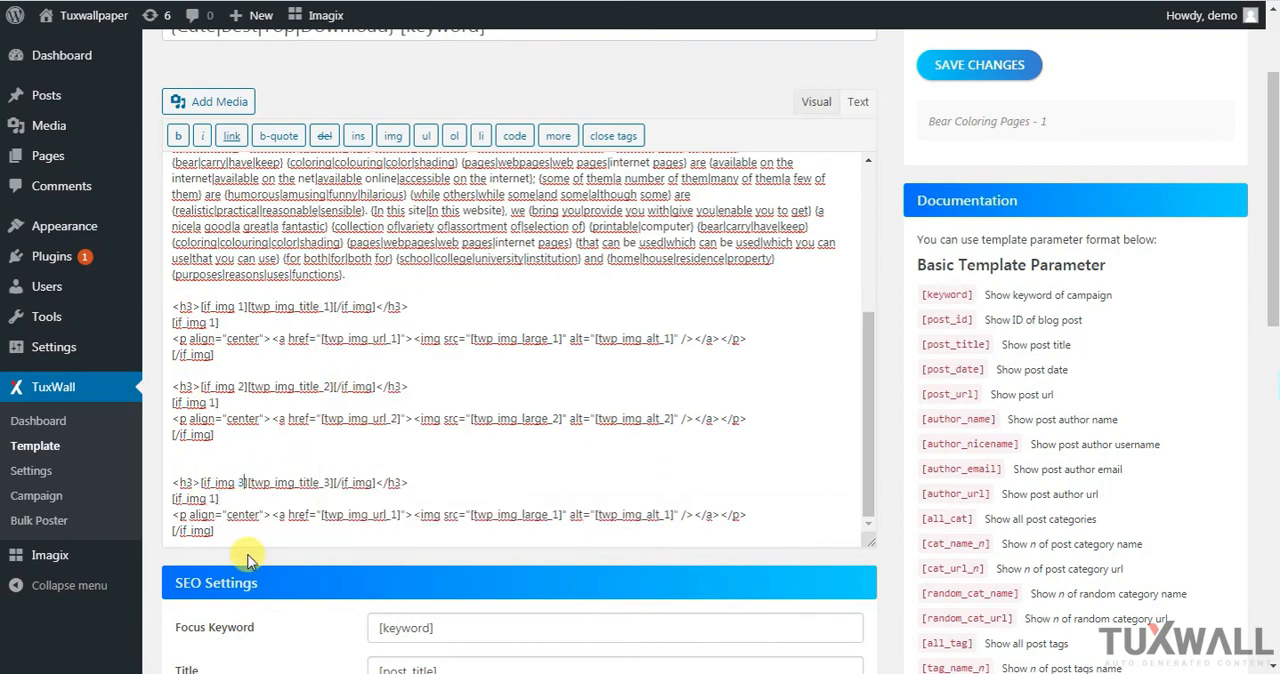
Renumber the rest of the third block to [if_img 3], [twp_img_url_3], [twp_img_large_3] and [twp_img_alt_3]
{"action": "left_click", "coordinate": [389, 515]}
{"action": "key", "text": "BackSpace"}
{"action": "type", "text": "3"}
{"action": "left_click", "coordinate": [550, 515]}
{"action": "key", "text": "BackSpace"}
{"action": "type", "text": "3"}
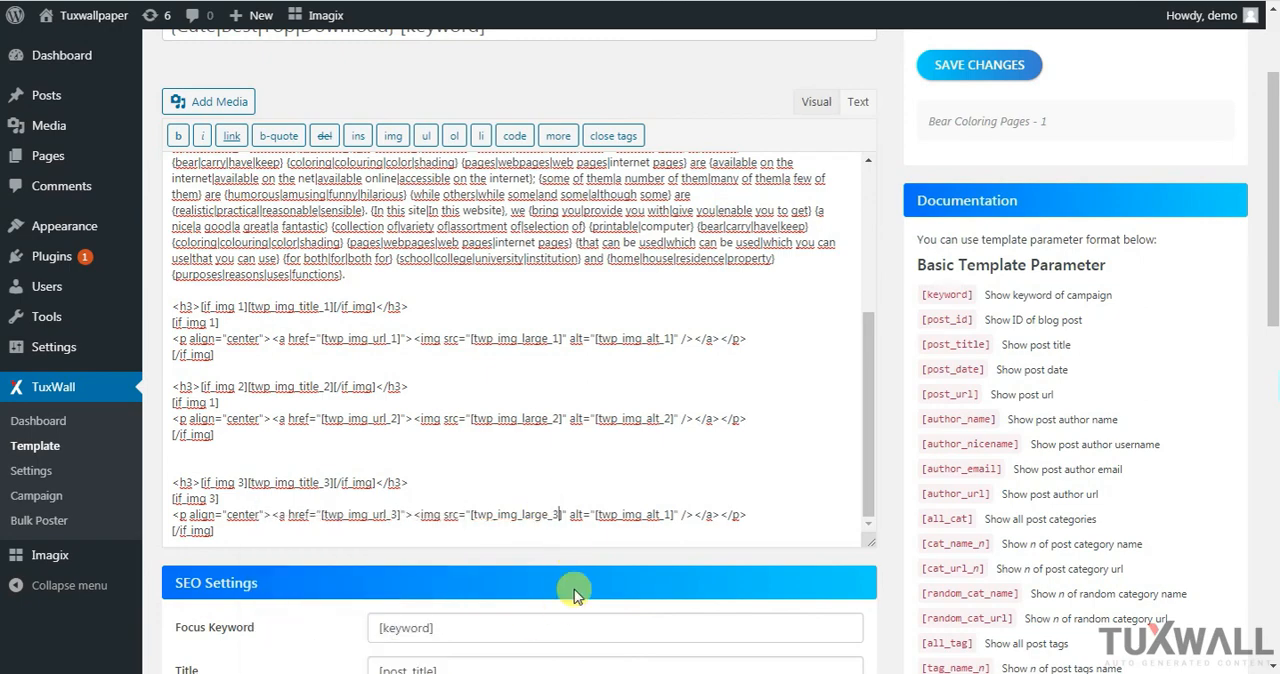
{"action": "left_click", "coordinate": [668, 515]}
{"action": "key", "text": "BackSpace"}
{"action": "type", "text": "3"}
Paste a fourth copy of the image block below the third and renumber its h3 line to [if_img 4][twp_img_title_4]
{"action": "scroll", "coordinate": [249, 523], "scroll_direction": "down", "scroll_amount": 2}
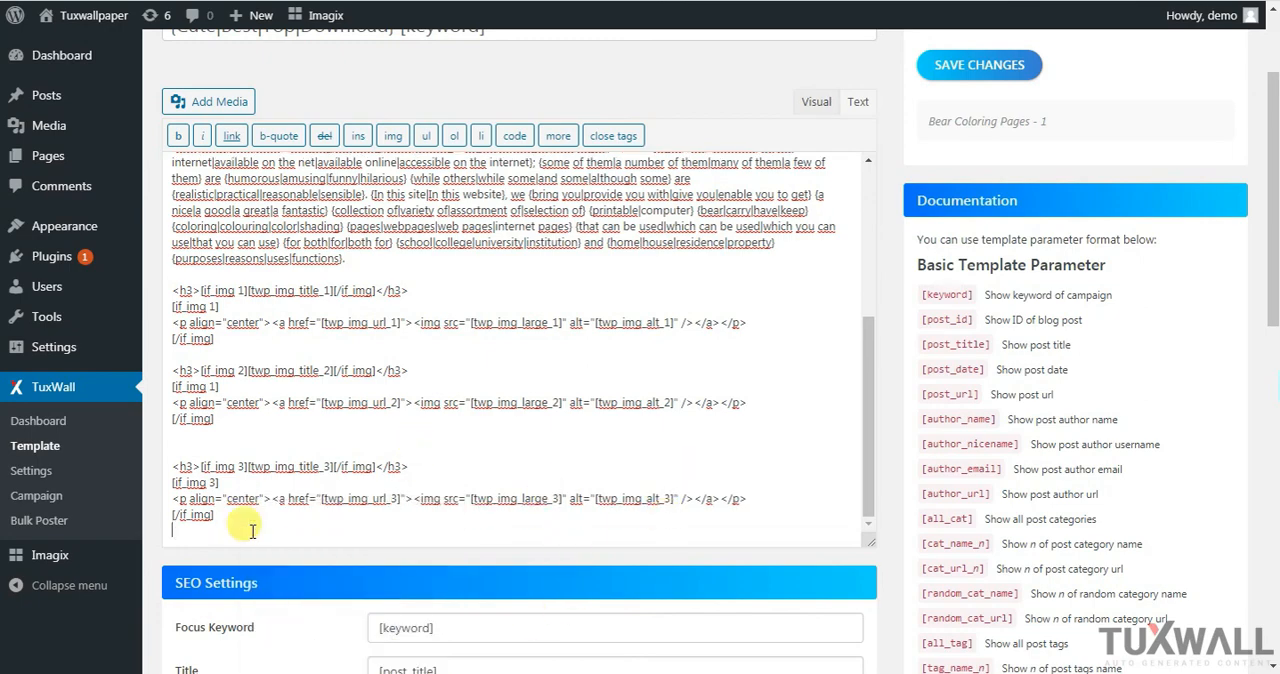
{"action": "right_click", "coordinate": [253, 530]}
{"action": "left_click", "coordinate": [338, 388]}
{"action": "left_click", "coordinate": [329, 485]}
{"action": "key", "text": "BackSpace"}
{"action": "type", "text": "4"}
{"action": "key", "text": "Left"}
{"action": "key", "text": "Left"}
{"action": "key", "text": "Left"}
{"action": "key", "text": "Left"}
{"action": "key", "text": "Left"}
{"action": "key", "text": "Left"}
{"action": "key", "text": "Left"}
{"action": "key", "text": "Left"}
{"action": "key", "text": "Left"}
{"action": "key", "text": "Left"}
{"action": "key", "text": "Left"}
{"action": "key", "text": "Left"}
{"action": "key", "text": "Left"}
{"action": "key", "text": "Left"}
{"action": "key", "text": "Left"}
{"action": "key", "text": "Left"}
{"action": "key", "text": "Left"}
{"action": "key", "text": "BackSpace"}
{"action": "type", "text": "4"}
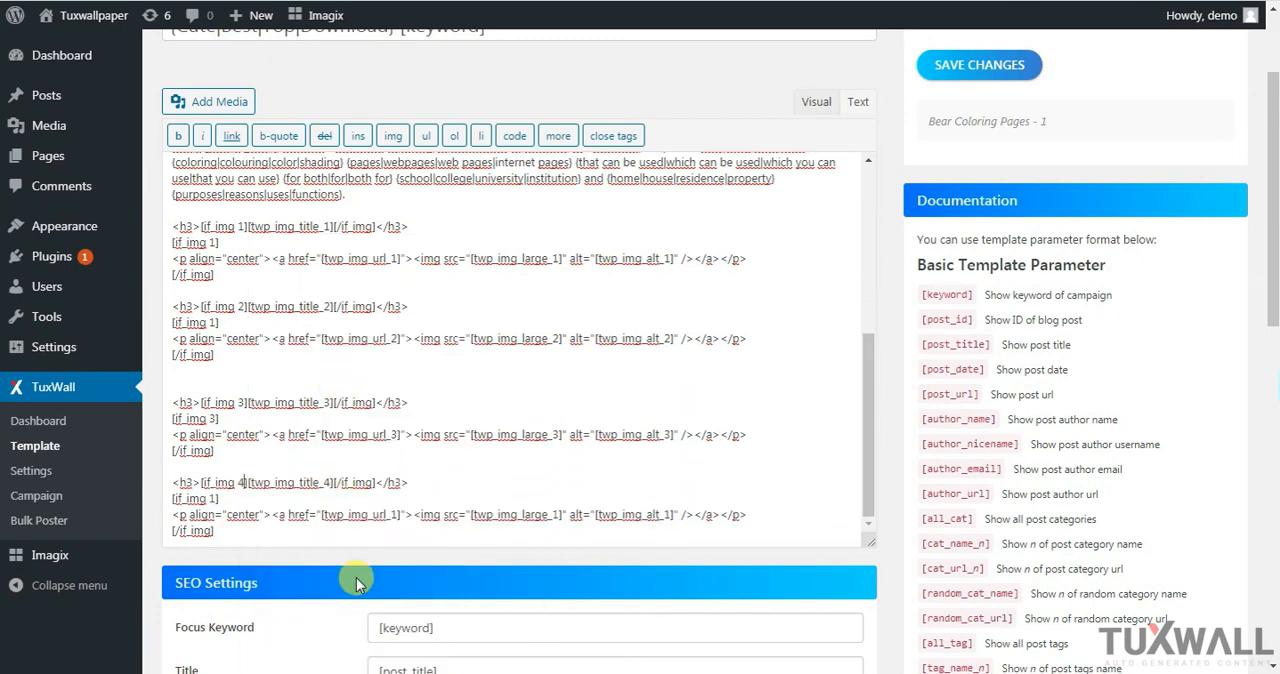
Renumber the rest of the fourth block to [if_img 4], [twp_img_url_4], [twp_img_large_4] and [twp_img_alt_4]
{"action": "left_click", "coordinate": [248, 501]}
{"action": "key", "text": "BackSpace"}
{"action": "type", "text": "4"}
{"action": "left_click", "coordinate": [386, 515]}
{"action": "key", "text": "BackSpace"}
{"action": "type", "text": "4"}
{"action": "left_click", "coordinate": [556, 515]}
{"action": "key", "text": "BackSpace"}
{"action": "type", "text": "4"}
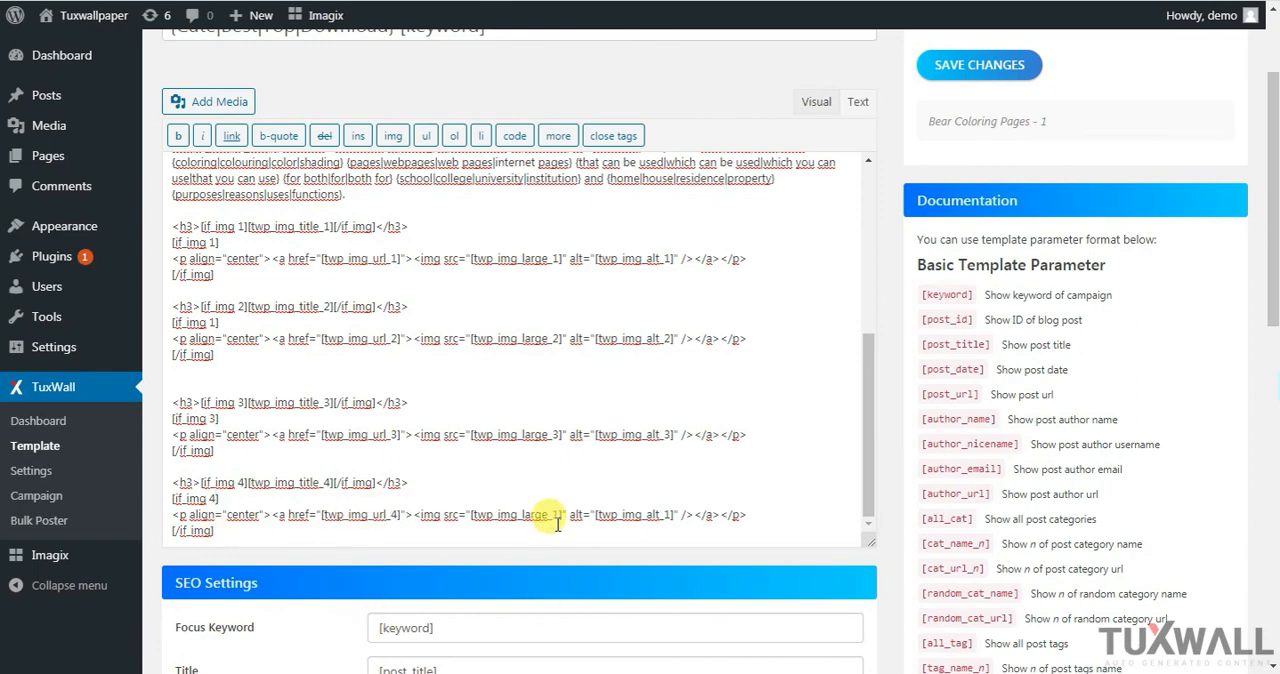
{"action": "key", "text": "Right"}
{"action": "key", "text": "BackSpace"}
{"action": "type", "text": "4"}
Paste a fifth copy of the image block at the end of the content, separated from the fourth by a blank line
{"action": "key", "text": "Down"}
{"action": "key", "text": "Return"}
{"action": "key", "text": "Return"}
{"action": "right_click", "coordinate": [208, 519]}
{"action": "left_click", "coordinate": [306, 378]}
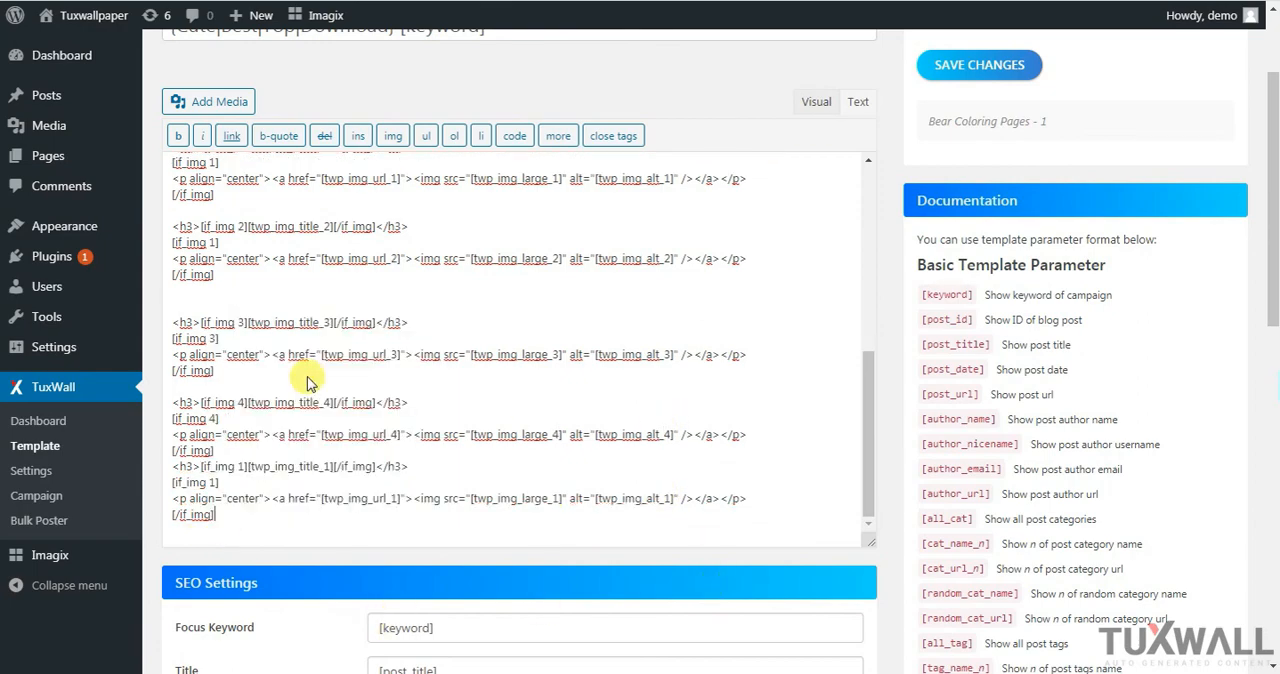
{"action": "left_click", "coordinate": [222, 447]}
{"action": "key", "text": "Return"}
Renumber the fifth block's h3 line to [if_img 5][twp_img_title_5] and its opening condition to [if_img 5]
{"action": "left_click", "coordinate": [214, 481]}
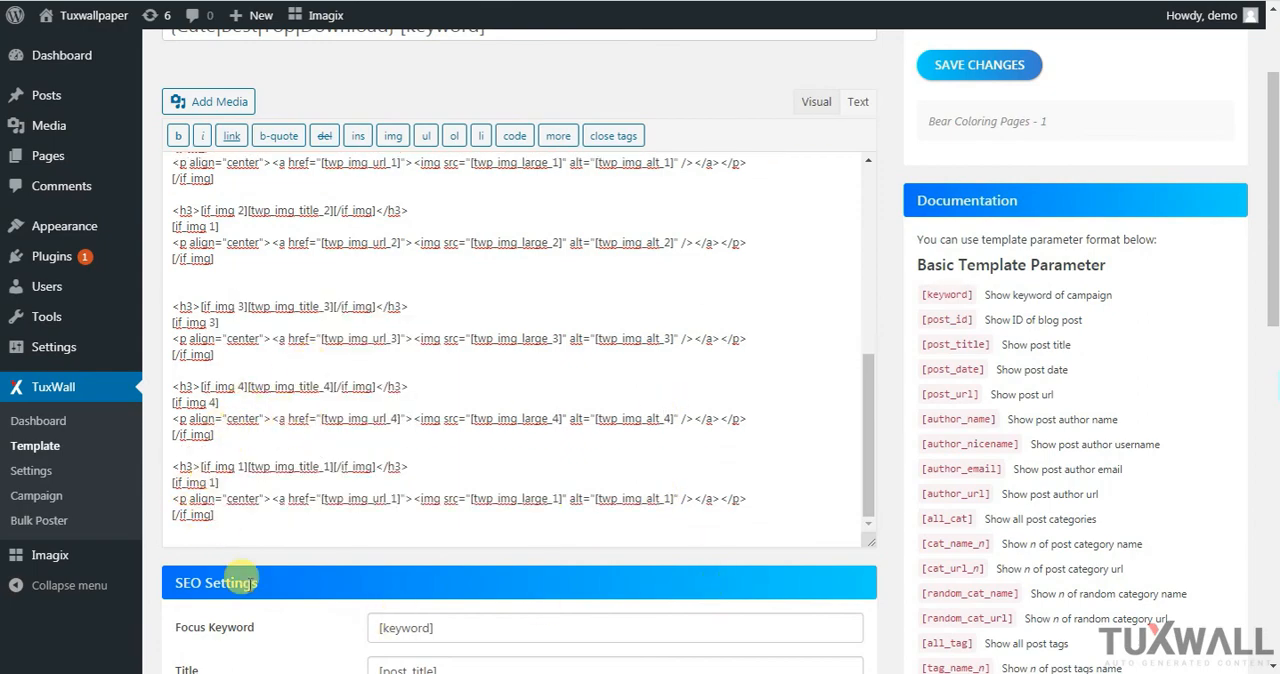
{"action": "key", "text": "BackSpace"}
{"action": "type", "text": "5"}
{"action": "left_click", "coordinate": [331, 466]}
{"action": "key", "text": "BackSpace"}
{"action": "type", "text": "5"}
{"action": "left_click", "coordinate": [247, 466]}
{"action": "key", "text": "BackSpace"}
{"action": "type", "text": "5"}
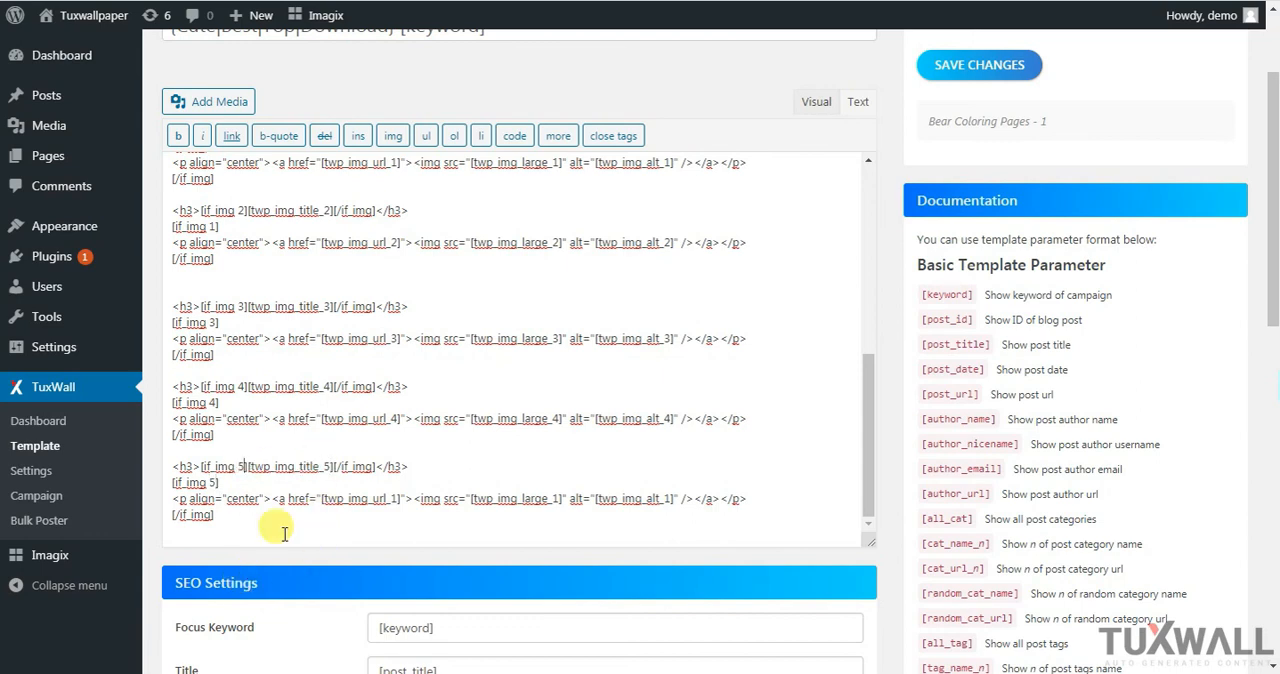
Renumber the fifth block's image line to [twp_img_url_5], [twp_img_large_5] and [twp_img_alt_5]
{"action": "key", "text": "BackSpace"}
{"action": "type", "text": "5"}
{"action": "left_click", "coordinate": [559, 498]}
{"action": "key", "text": "BackSpace"}
{"action": "type", "text": "5"}
{"action": "left_click", "coordinate": [668, 498]}
{"action": "key", "text": "BackSpace"}
{"action": "type", "text": "5"}
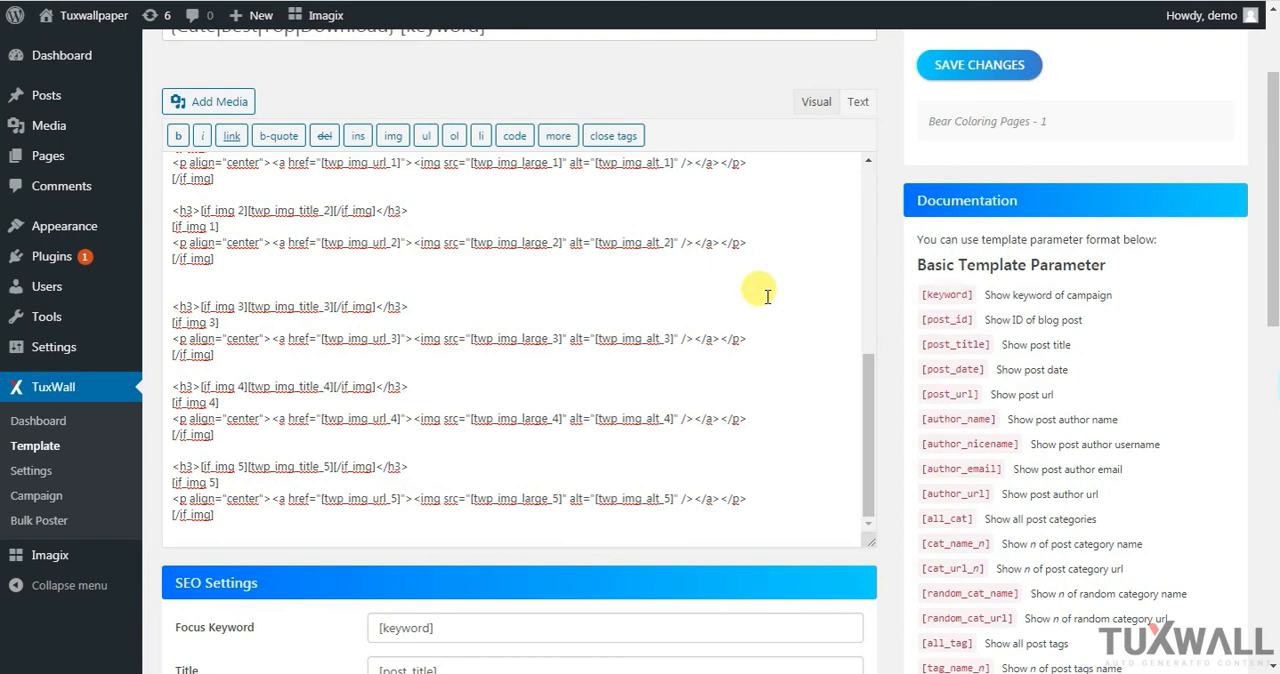
Check the image blocks in the visual view of the content and save the template changes
{"action": "left_click", "coordinate": [812, 103]}
{"action": "left_click_drag", "start_coordinate": [868, 198], "coordinate": [836, 470]}
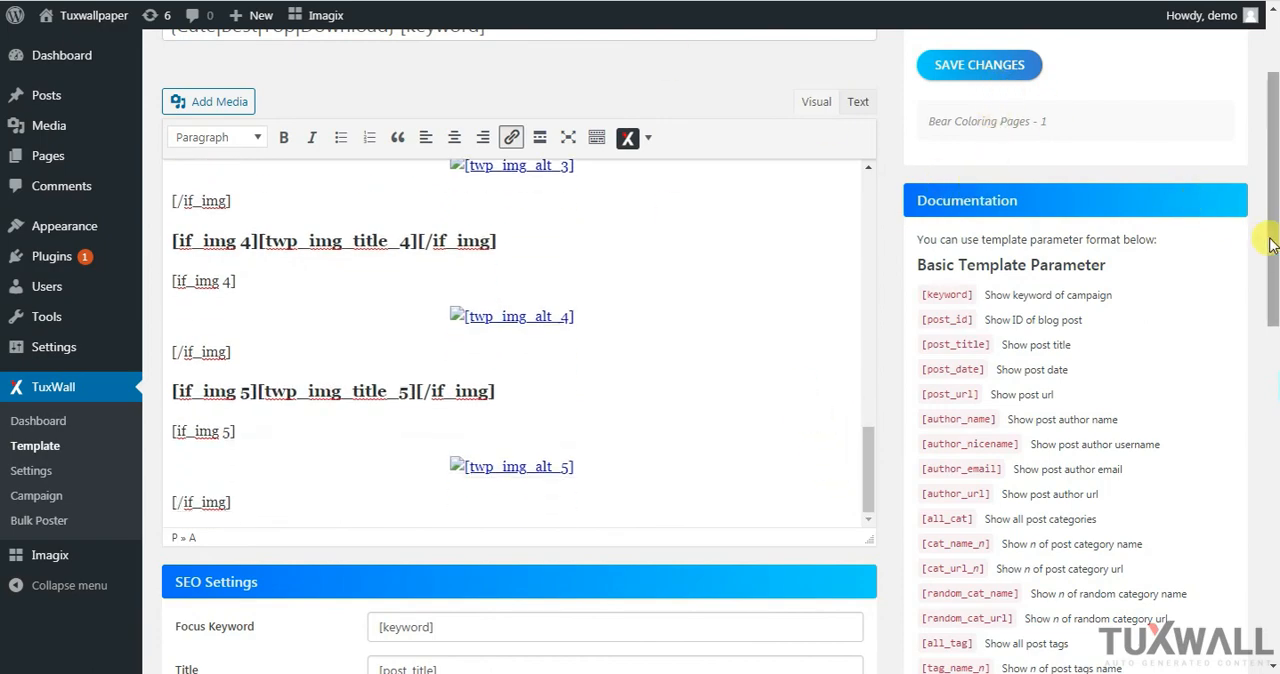
{"action": "scroll", "coordinate": [1273, 246], "scroll_direction": "up", "scroll_amount": 2}
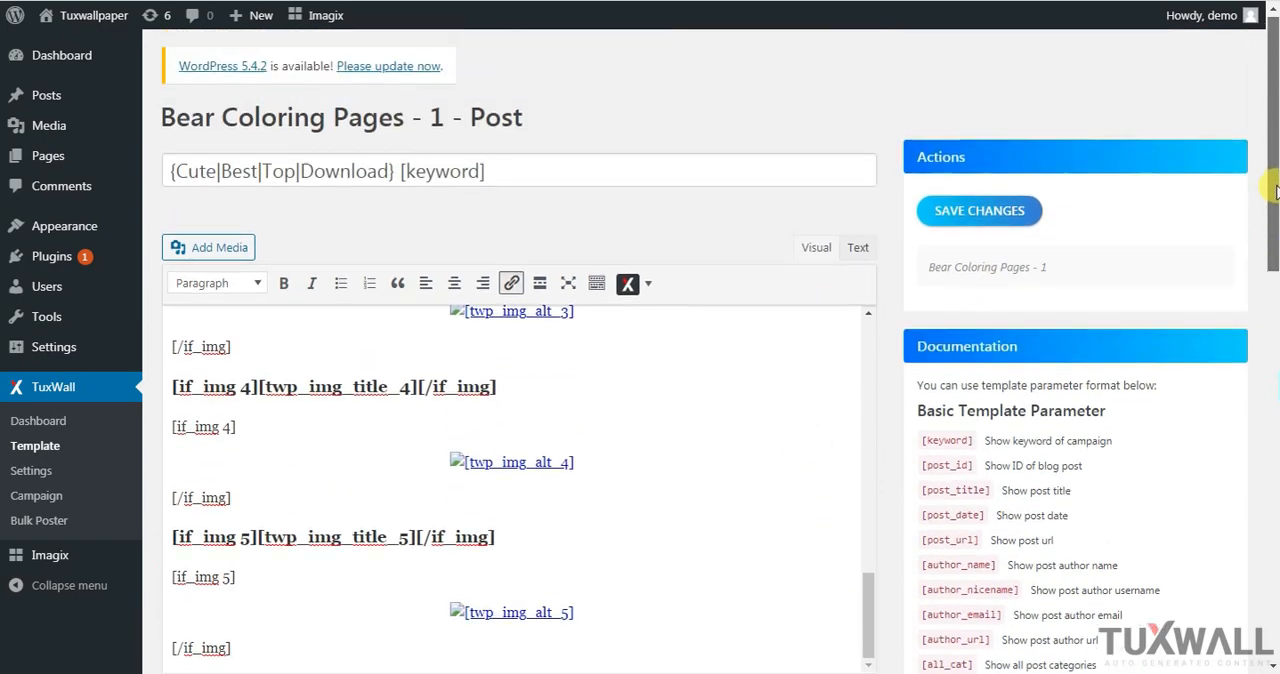
{"action": "left_click", "coordinate": [995, 222]}
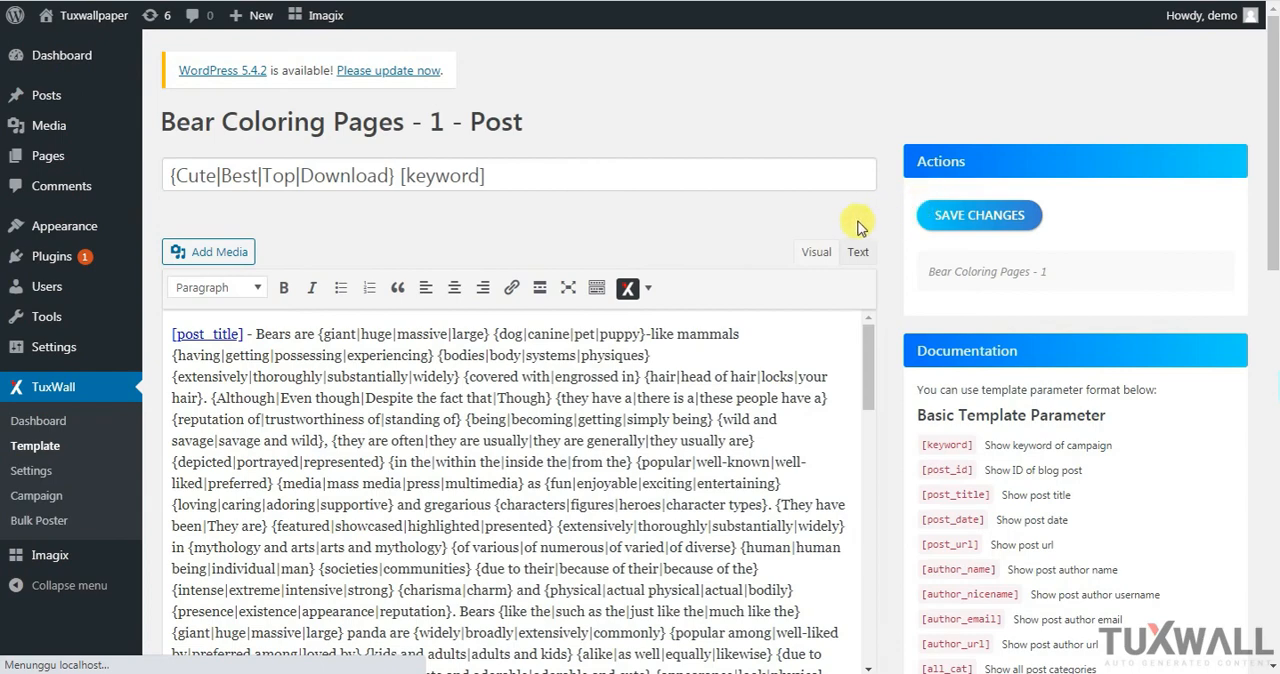
{"action": "left_click_drag", "start_coordinate": [1274, 212], "coordinate": [1274, 232]}
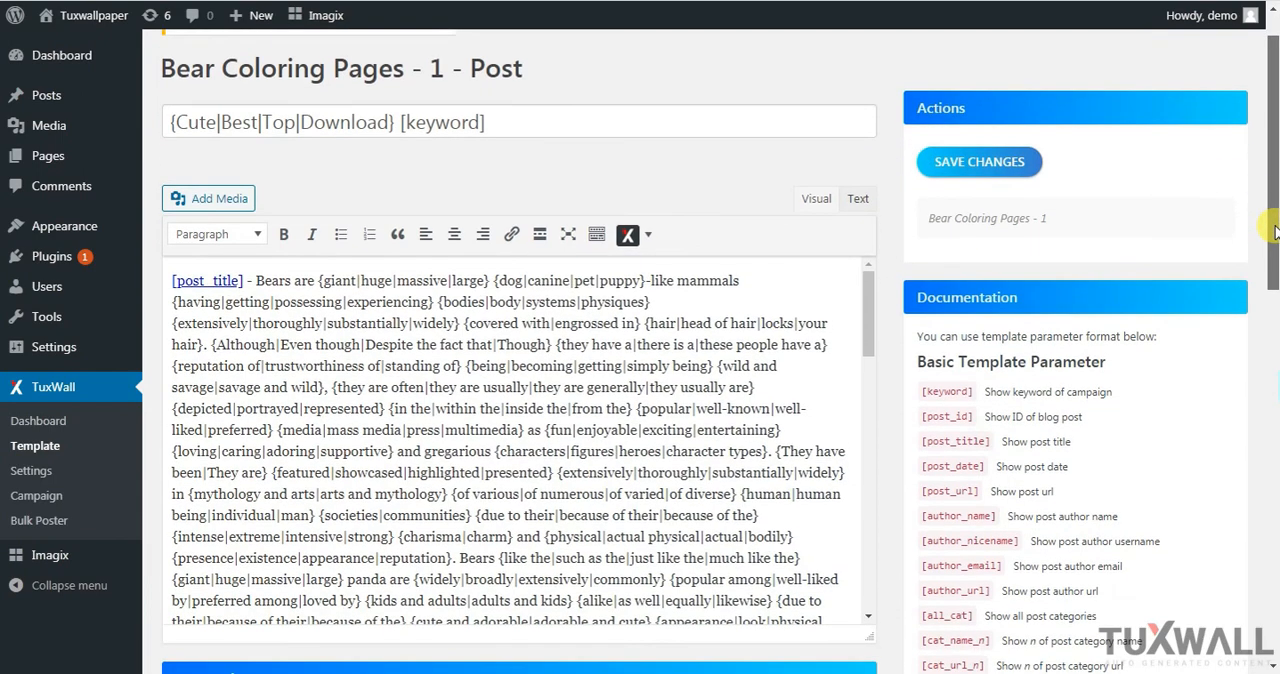